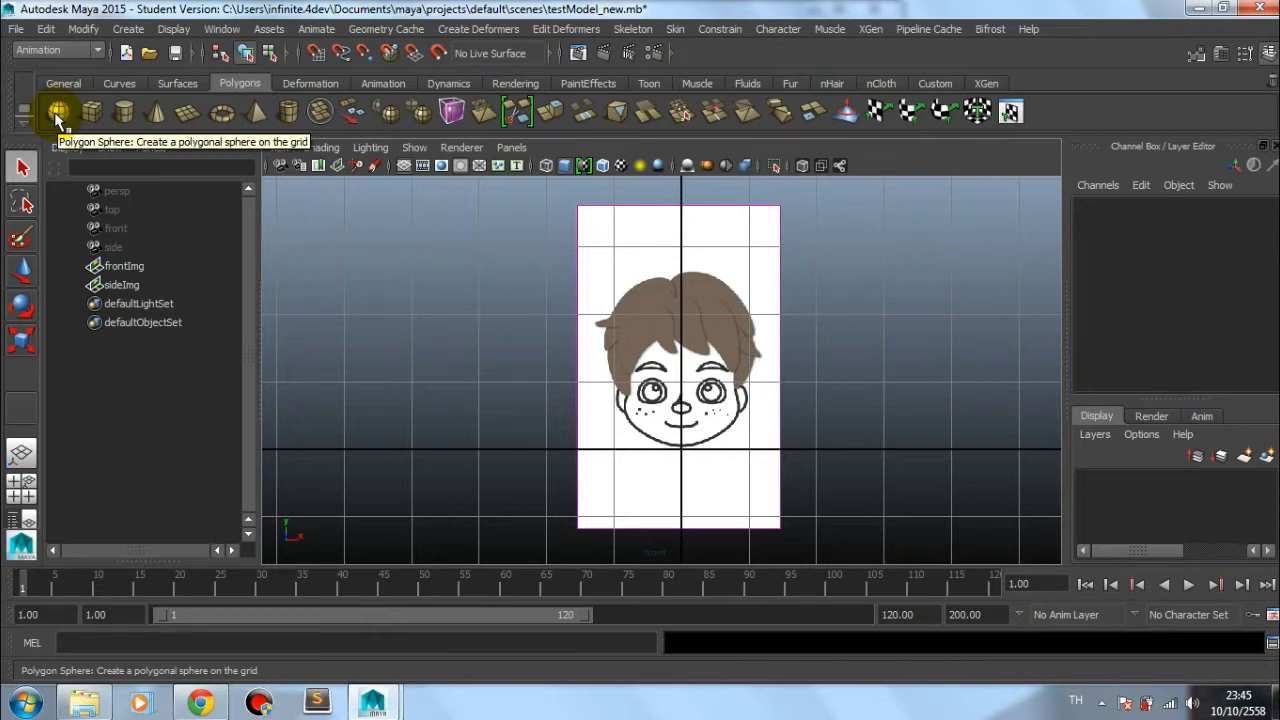
Step: Dolly the front view in on the cartoon boy's face reference image
{"action": "left_click", "coordinate": [57, 118]}
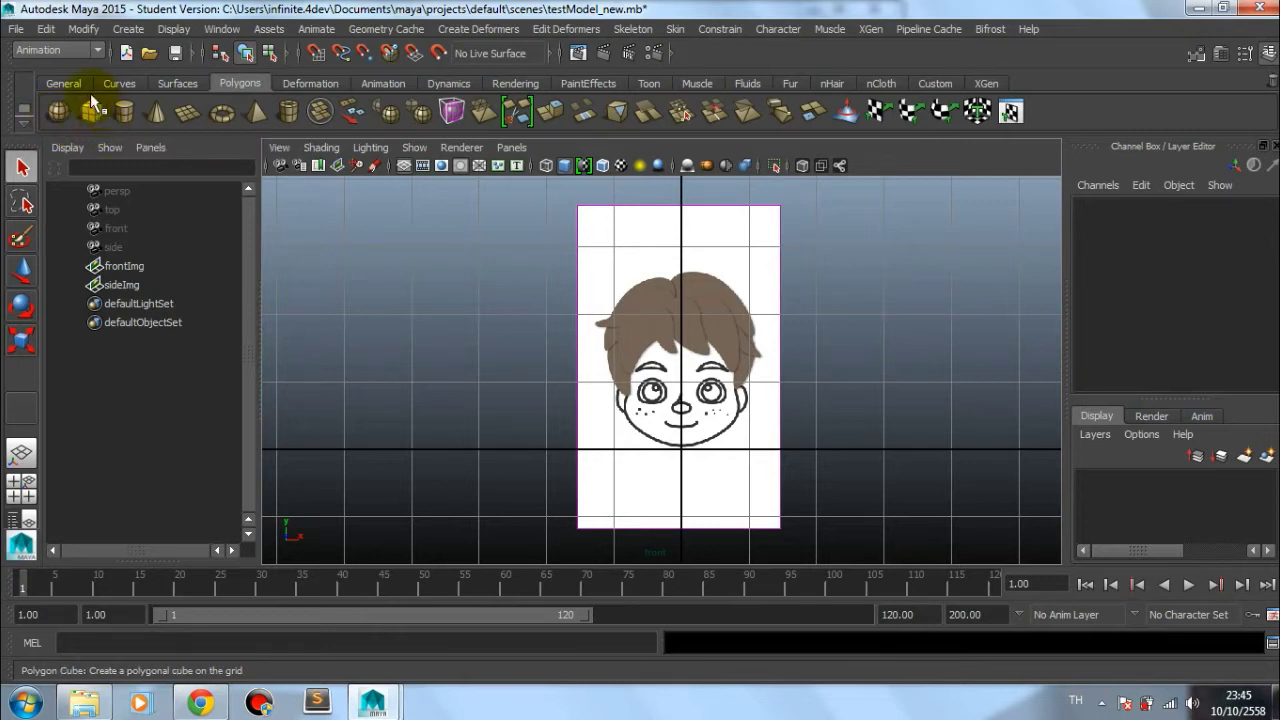
{"action": "left_click", "coordinate": [91, 110]}
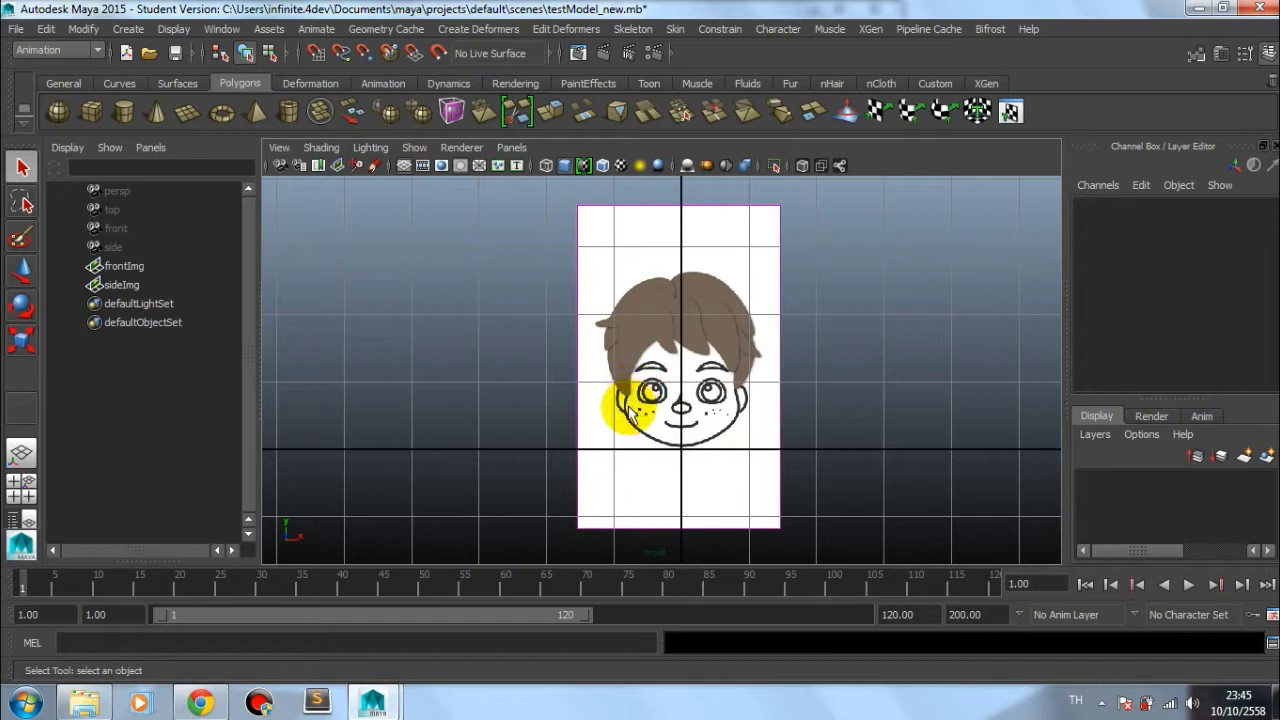
{"action": "right_click_drag", "start_coordinate": [630, 410], "coordinate": [826, 488], "text": "alt"}
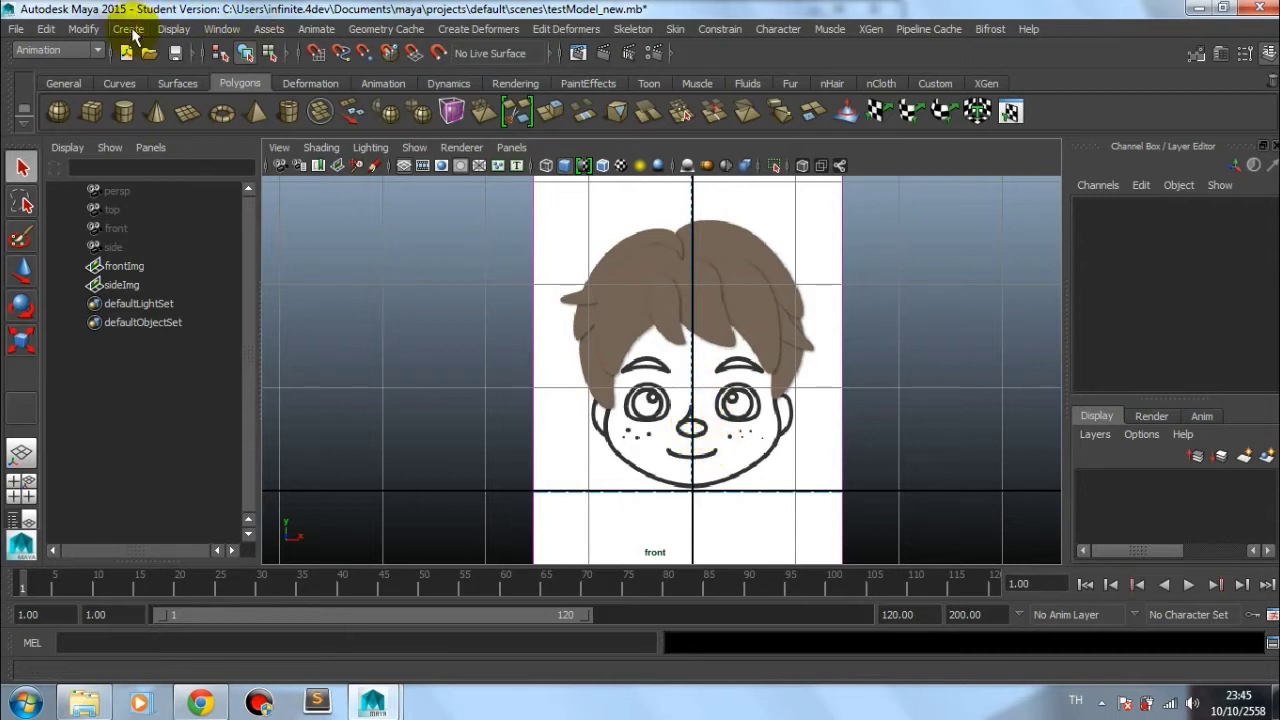
Step: Create a trial polygon sphere from the shelf, then delete it
{"action": "left_click", "coordinate": [129, 30]}
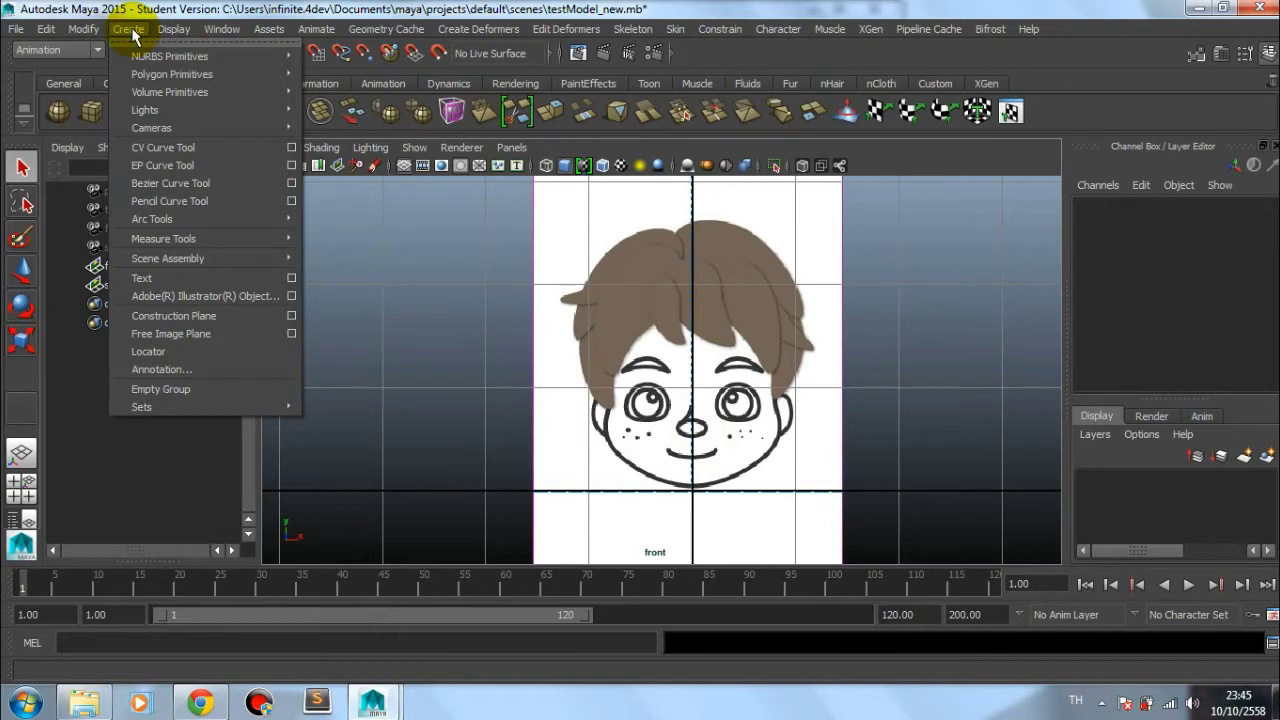
{"action": "left_click", "coordinate": [130, 30]}
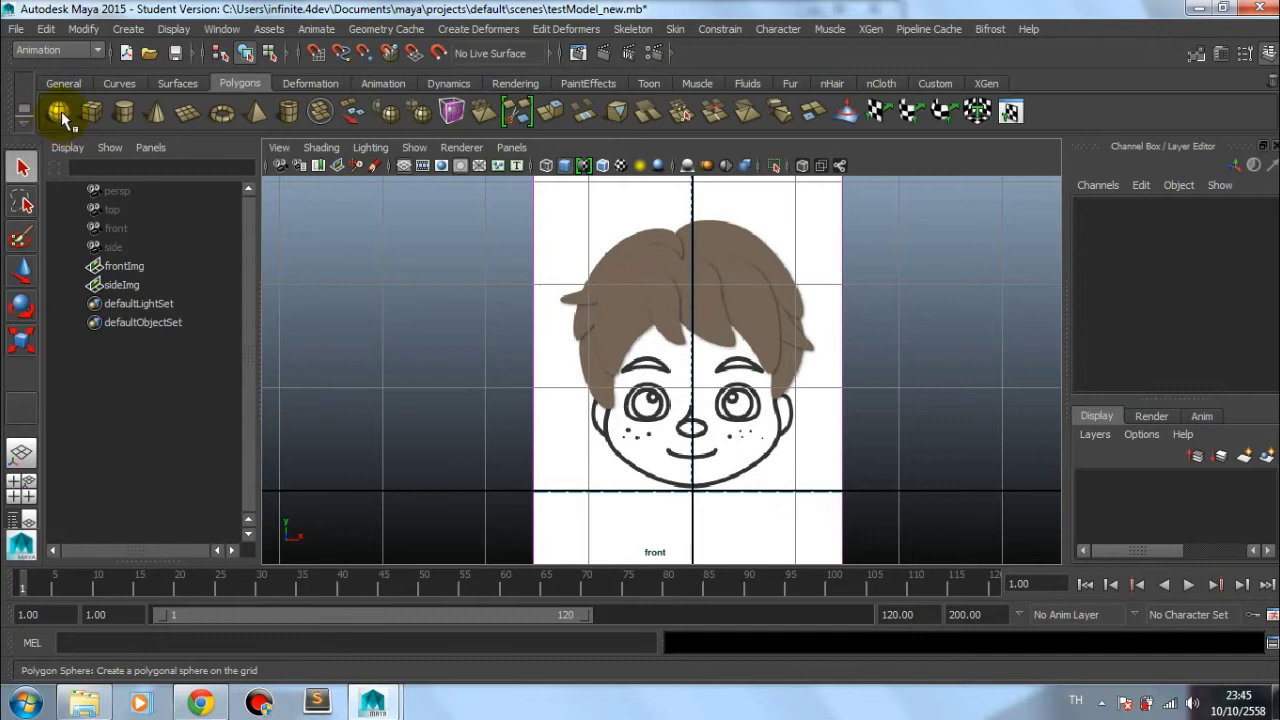
{"action": "left_click", "coordinate": [61, 111]}
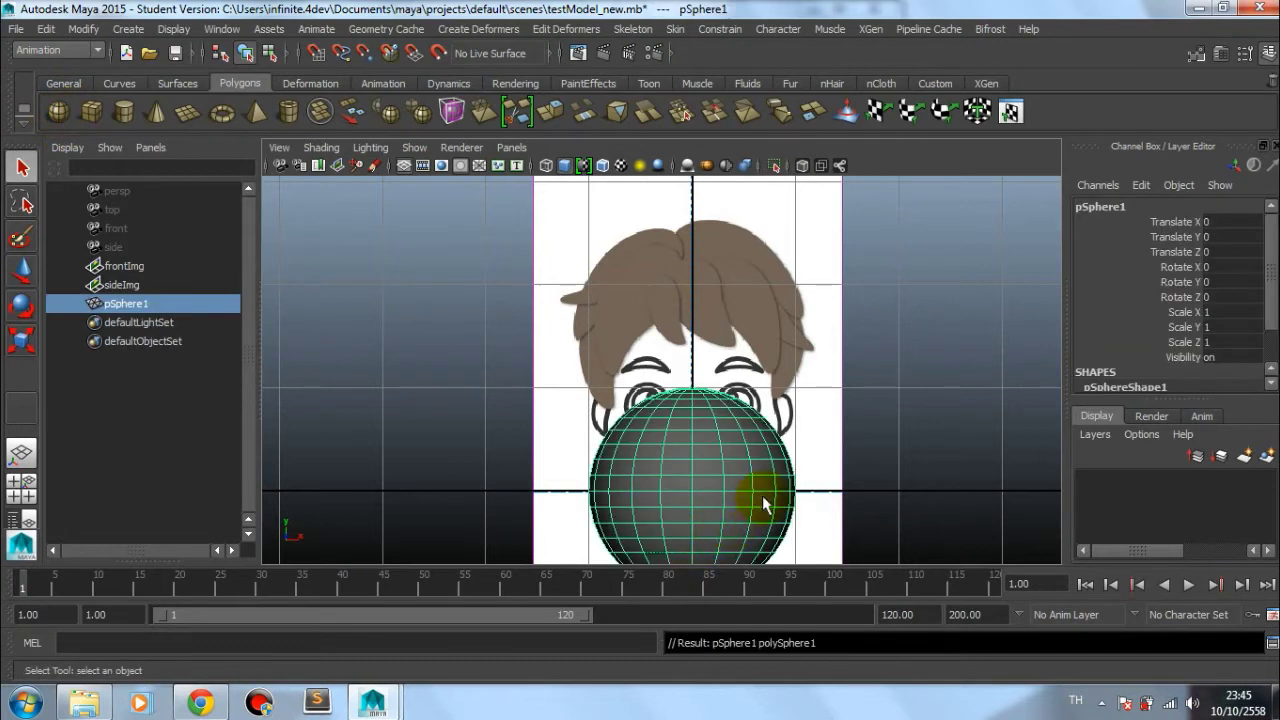
{"action": "scroll", "coordinate": [762, 495], "scroll_direction": "down", "scroll_amount": 2}
{"action": "scroll", "coordinate": [740, 490], "scroll_direction": "down", "scroll_amount": 2}
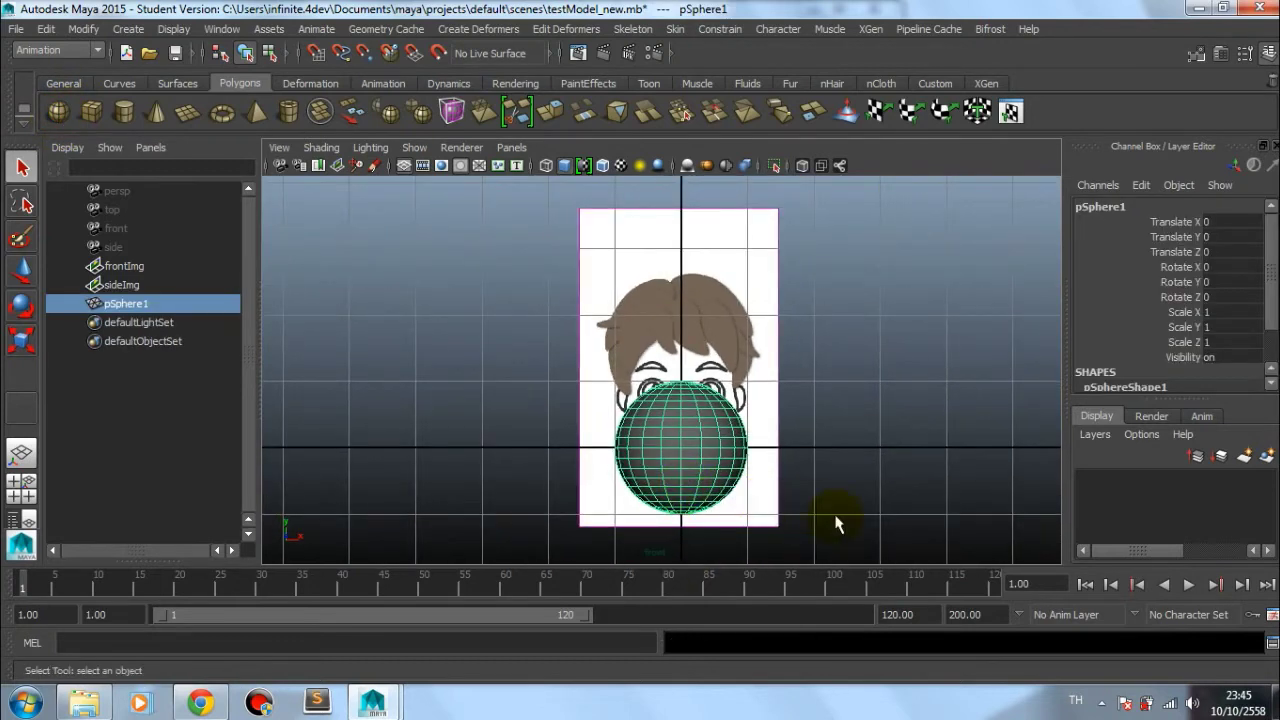
{"action": "key", "text": "Delete"}
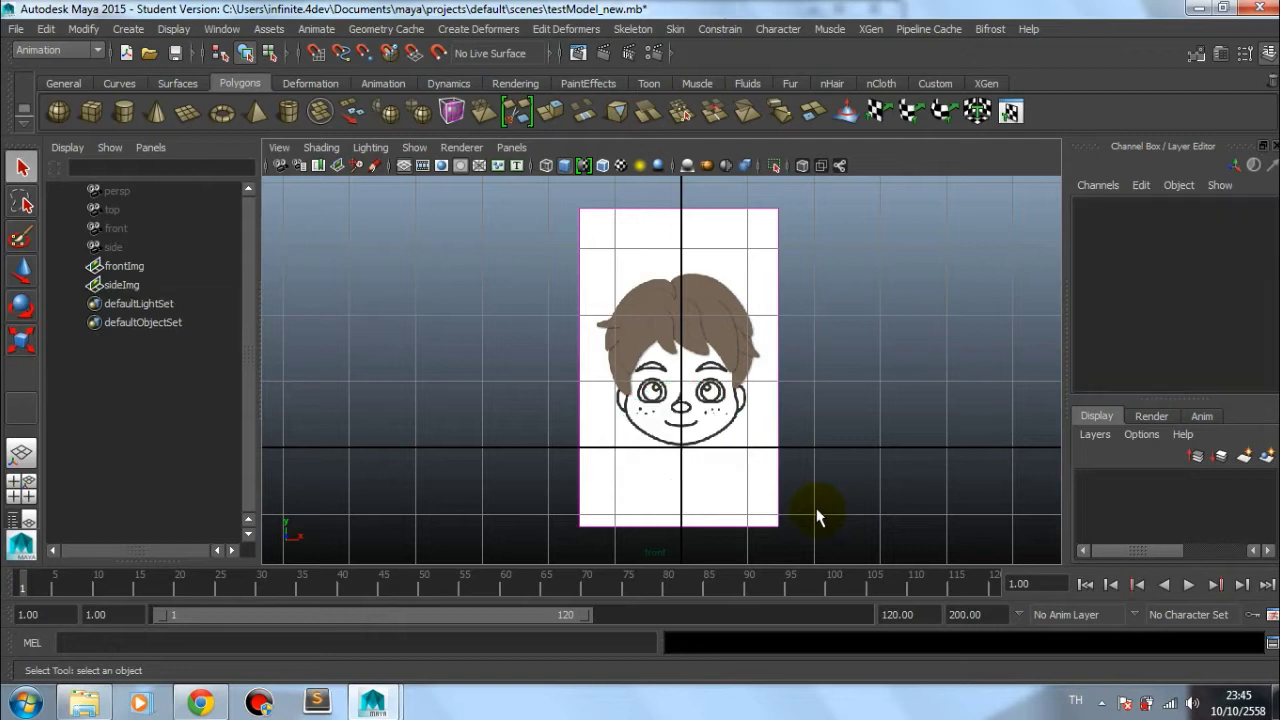
Step: Uncheck Interactive Creation under Create > Polygon Primitives
{"action": "left_click", "coordinate": [128, 29]}
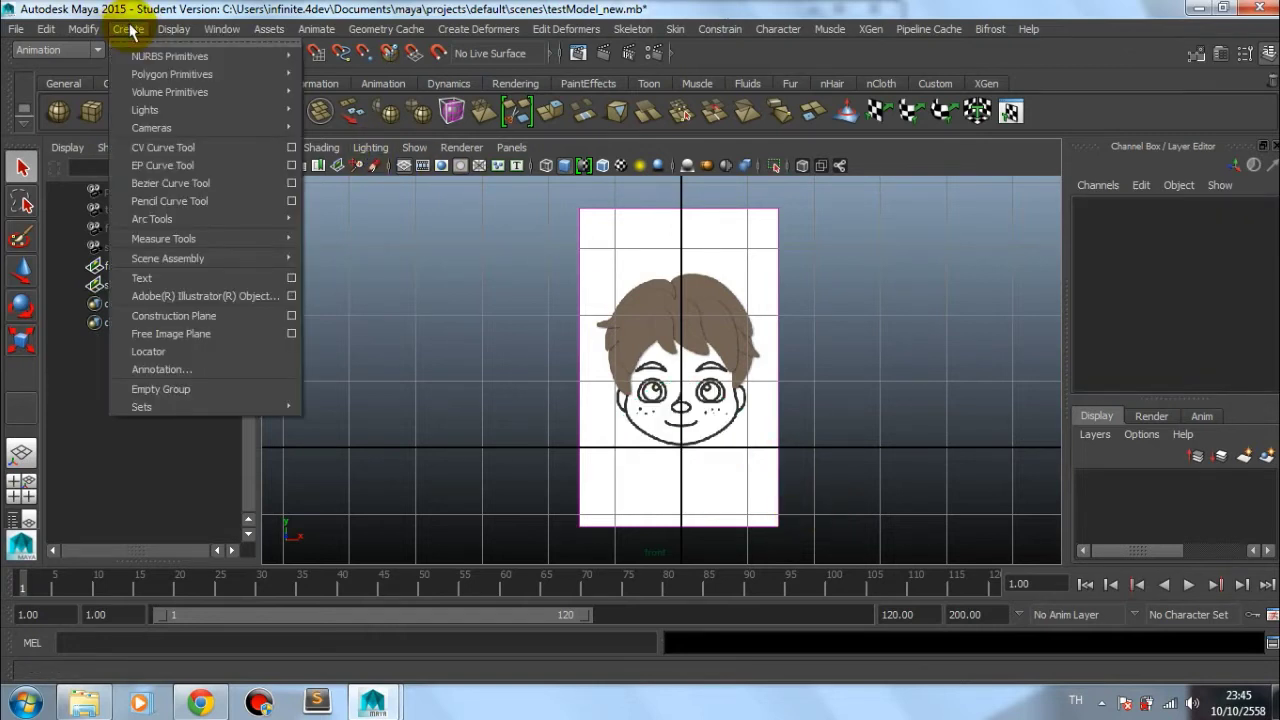
{"action": "left_click", "coordinate": [151, 76]}
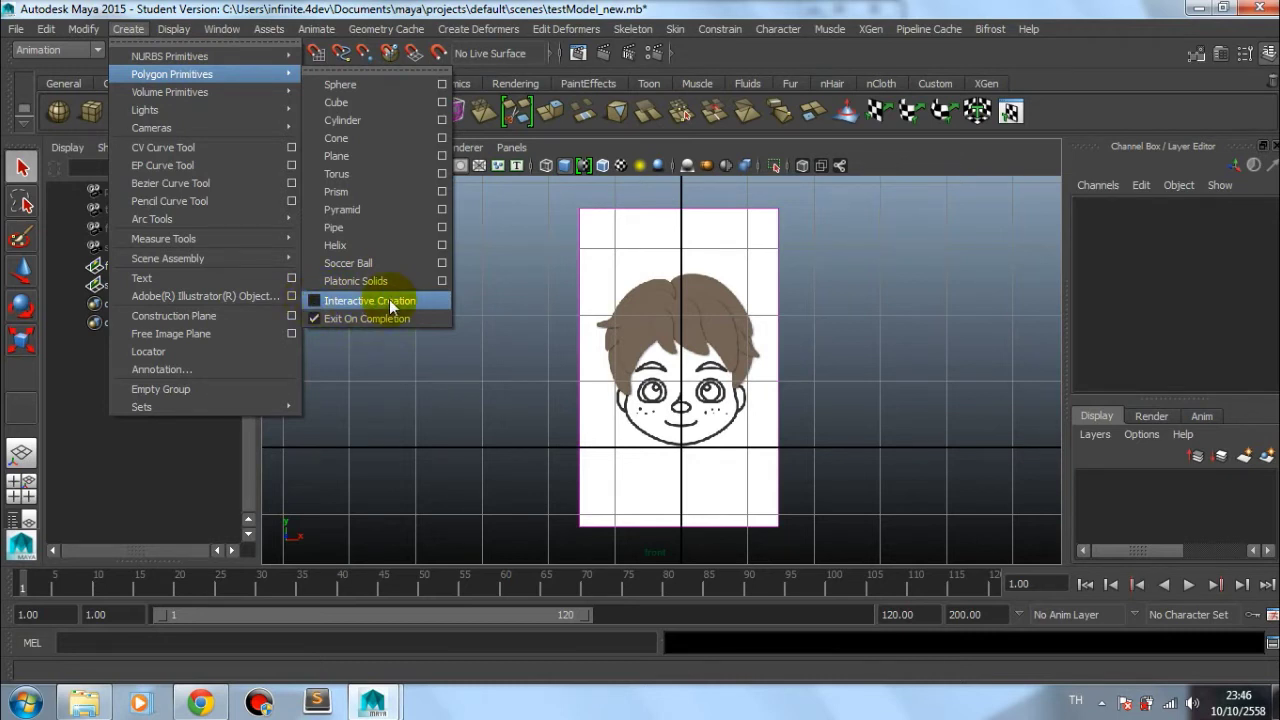
{"action": "left_click", "coordinate": [386, 29]}
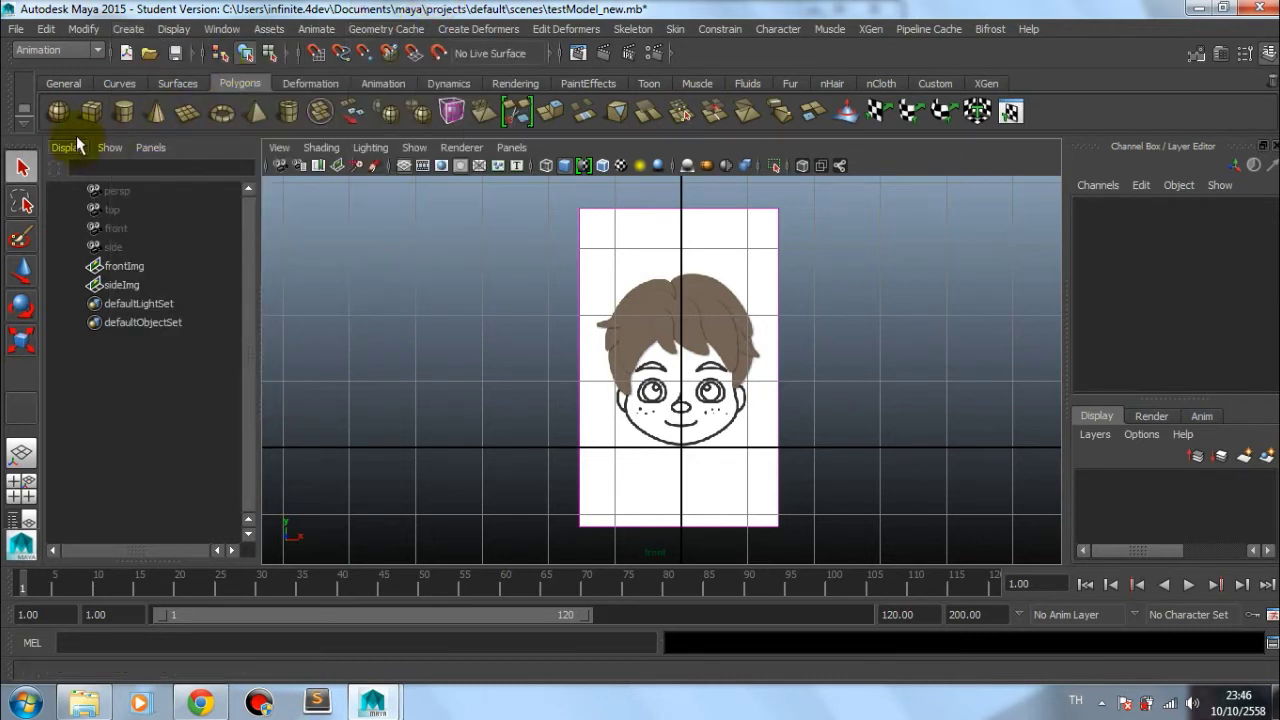
Step: Create a default polygon sphere at the origin and frame it over the face reference
{"action": "left_click", "coordinate": [67, 117]}
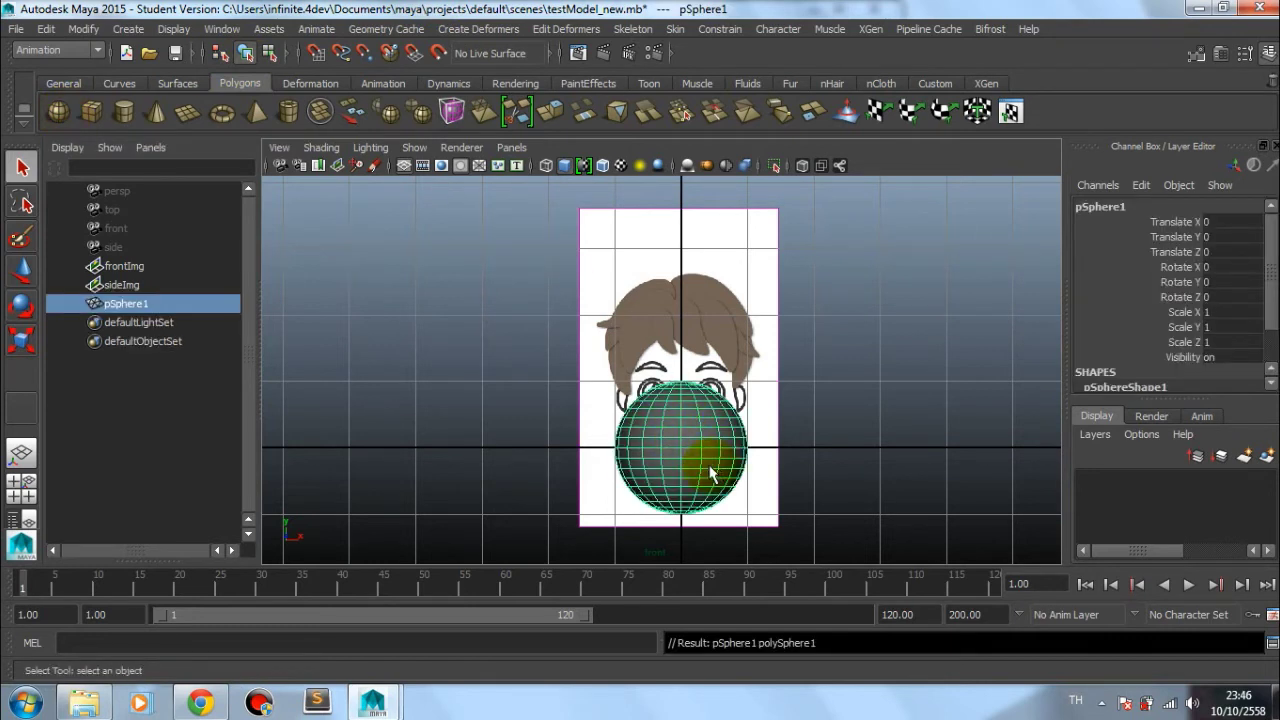
{"action": "right_click_drag", "start_coordinate": [557, 363], "coordinate": [851, 496], "text": "alt"}
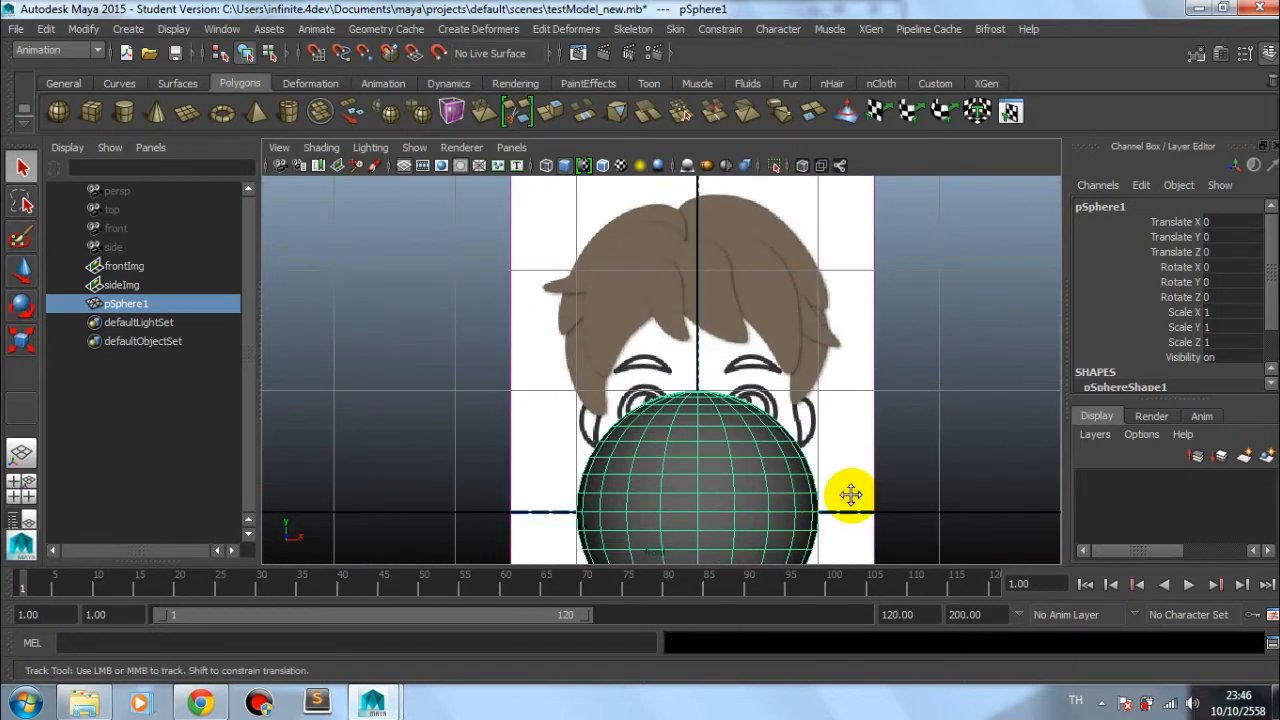
{"action": "middle_click_drag", "start_coordinate": [849, 491], "coordinate": [820, 360], "text": "alt"}
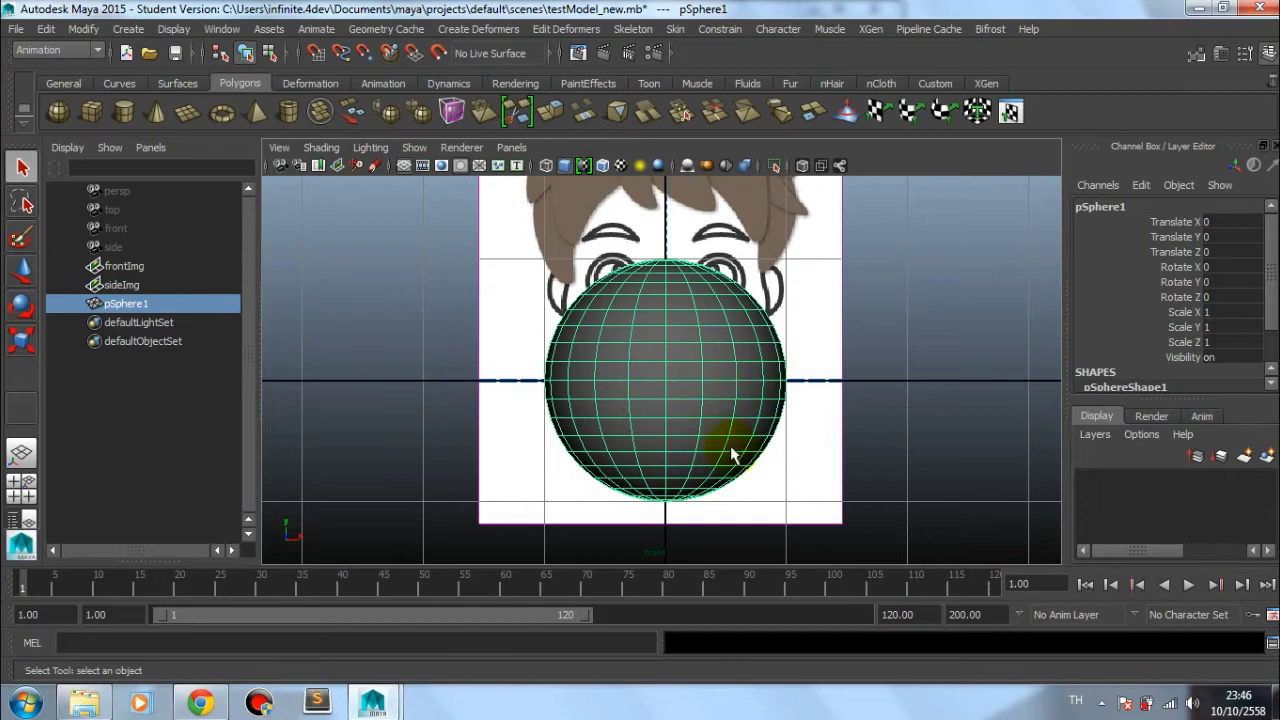
{"action": "right_click", "coordinate": [691, 321]}
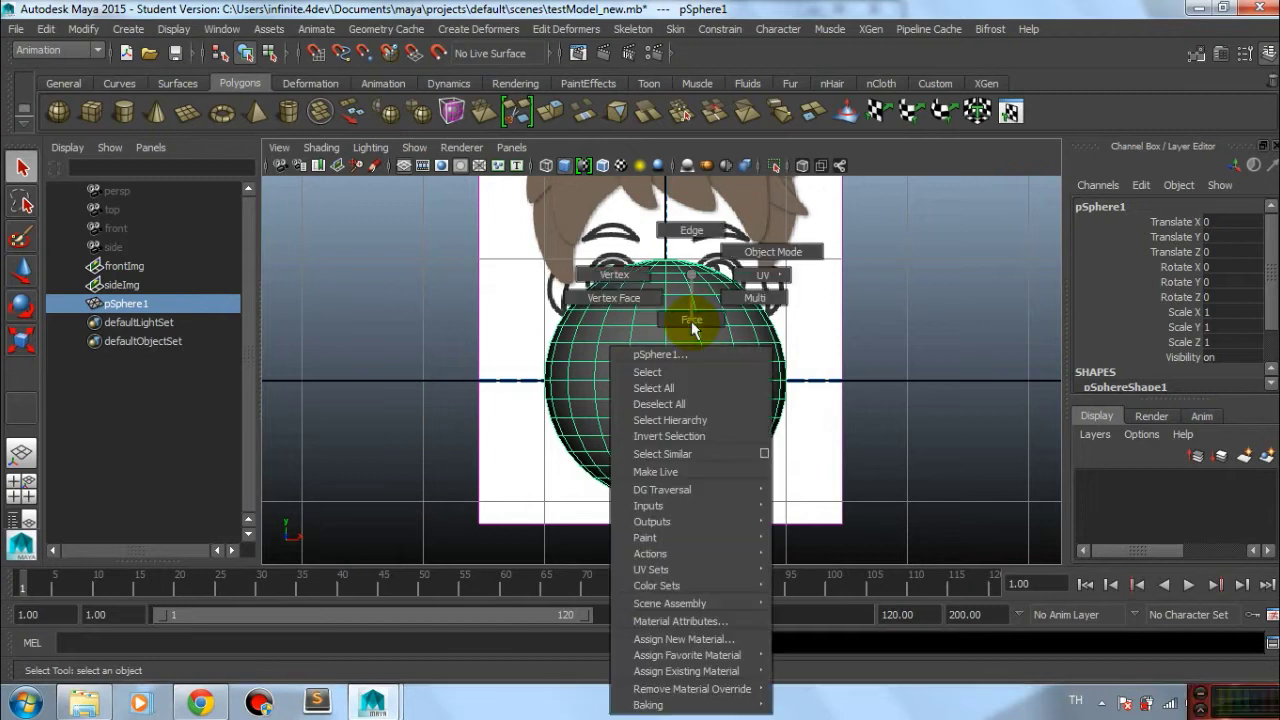
{"action": "left_click", "coordinate": [691, 321]}
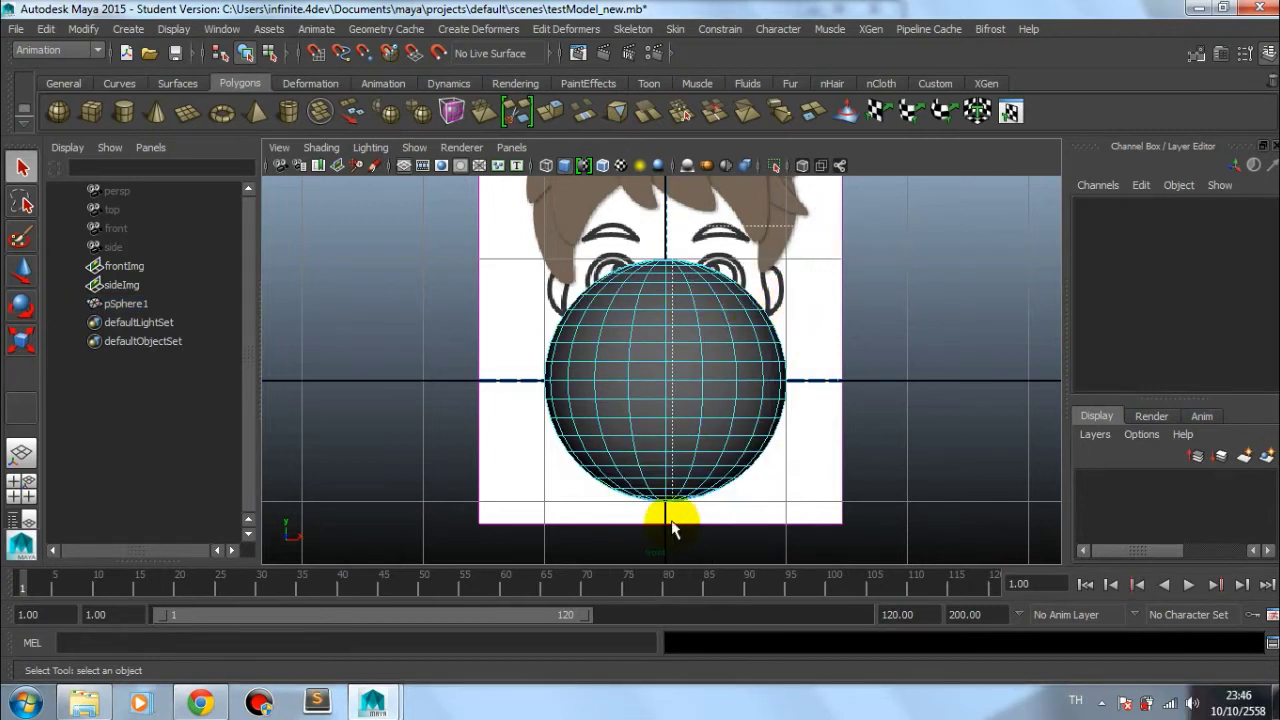
{"action": "left_click_drag", "start_coordinate": [672, 530], "coordinate": [800, 250]}
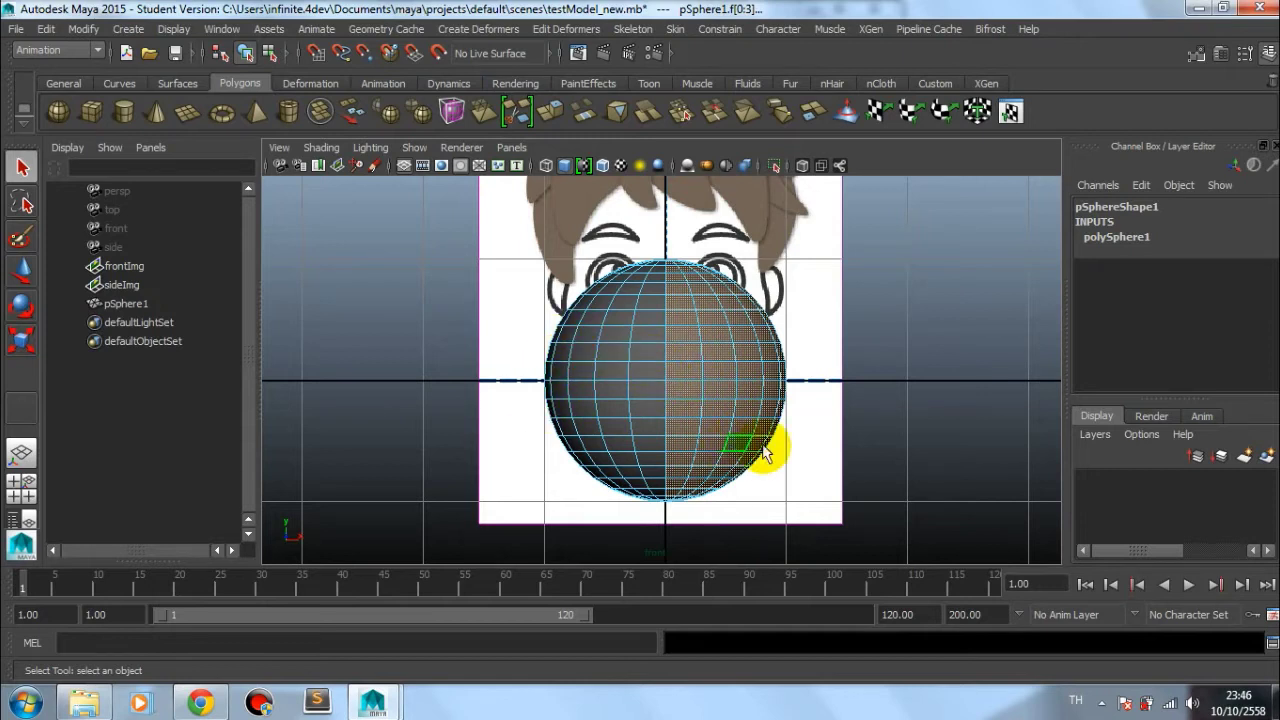
{"action": "left_click", "coordinate": [864, 464]}
{"action": "mouse_move", "coordinate": [832, 462]}
{"action": "middle_mouse_down", "text": "alt"}
{"action": "mouse_move", "coordinate": [777, 471]}
{"action": "mouse_move", "coordinate": [737, 457]}
{"action": "middle_mouse_up", "text": "alt"}
{"action": "right_click_drag", "start_coordinate": [737, 457], "coordinate": [787, 485], "text": "alt"}
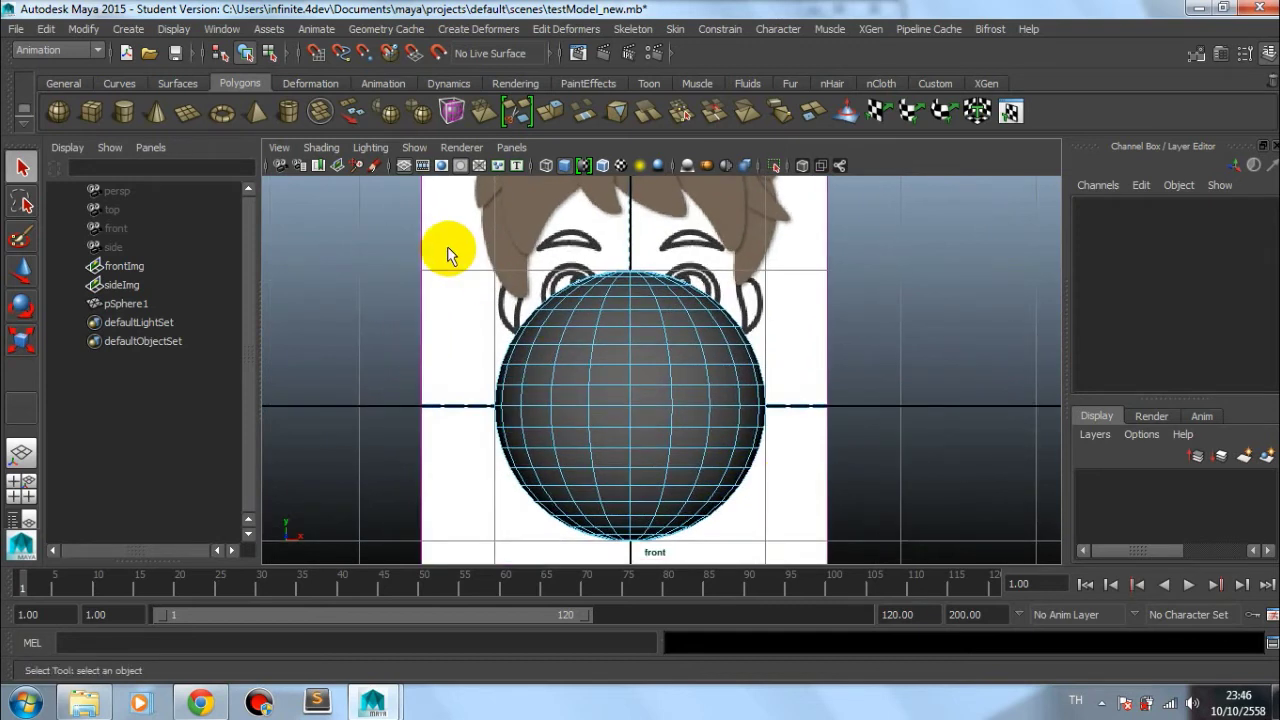
{"action": "left_click_drag", "start_coordinate": [443, 229], "coordinate": [628, 550]}
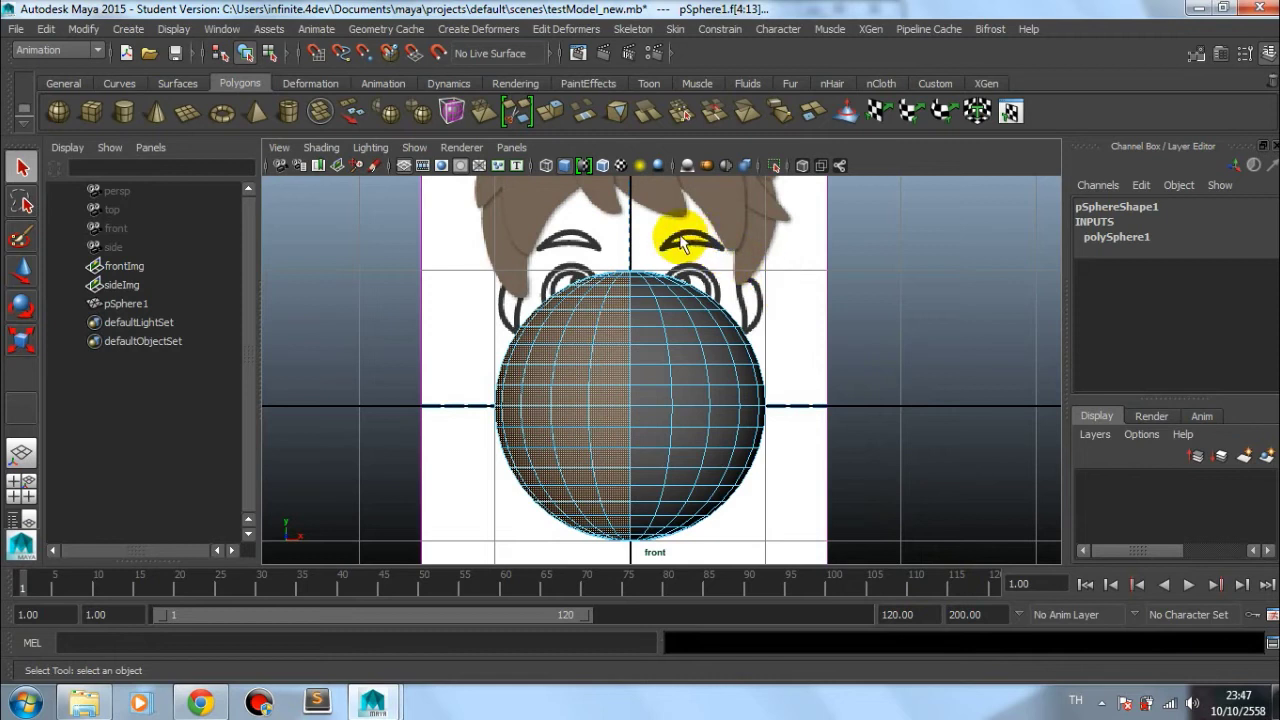
{"action": "middle_click_drag", "start_coordinate": [721, 293], "coordinate": [729, 212], "text": "alt"}
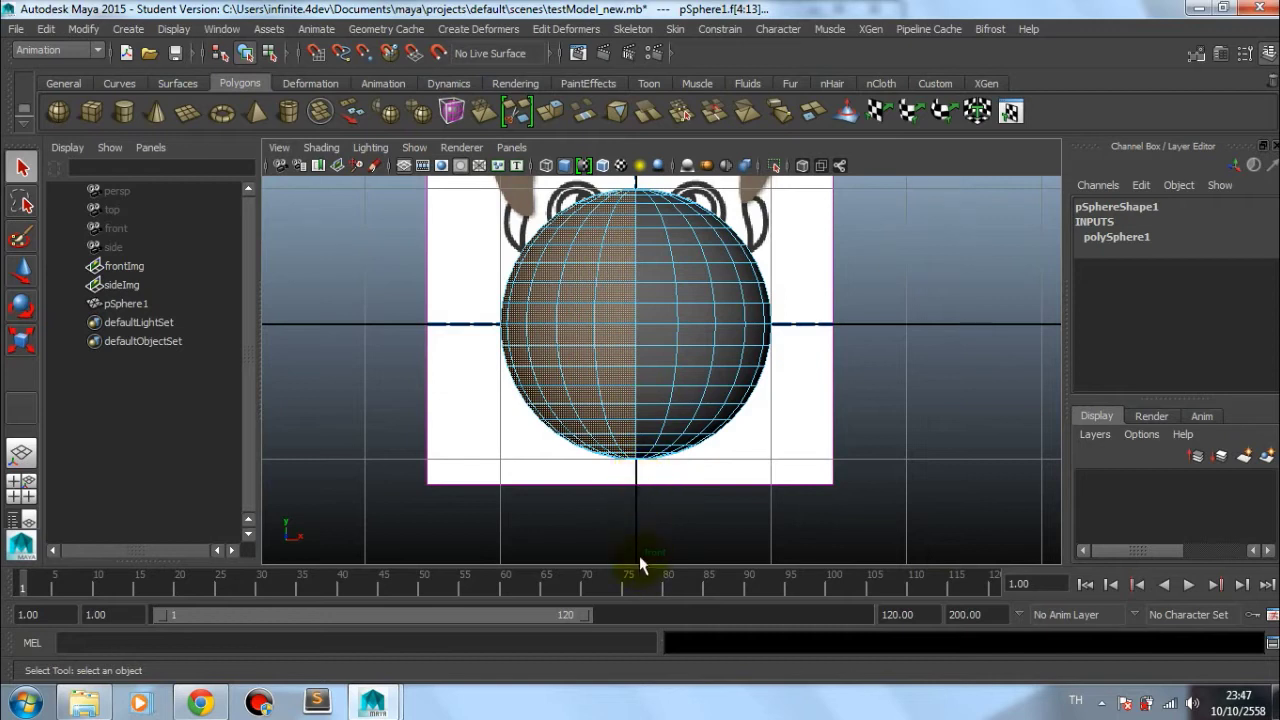
{"action": "right_click_drag", "start_coordinate": [672, 480], "coordinate": [635, 240], "text": "alt"}
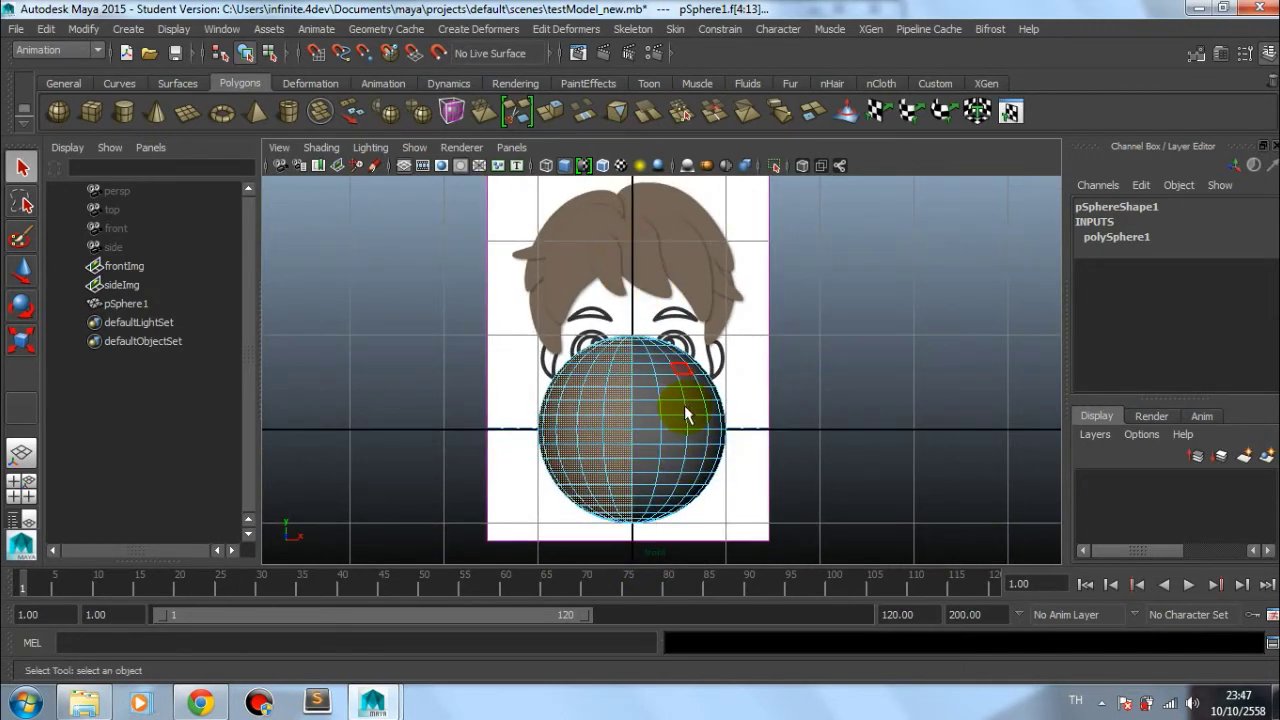
{"action": "middle_click_drag", "start_coordinate": [675, 353], "coordinate": [672, 338], "text": "alt"}
{"action": "right_click_drag", "start_coordinate": [651, 371], "coordinate": [800, 423], "text": "alt"}
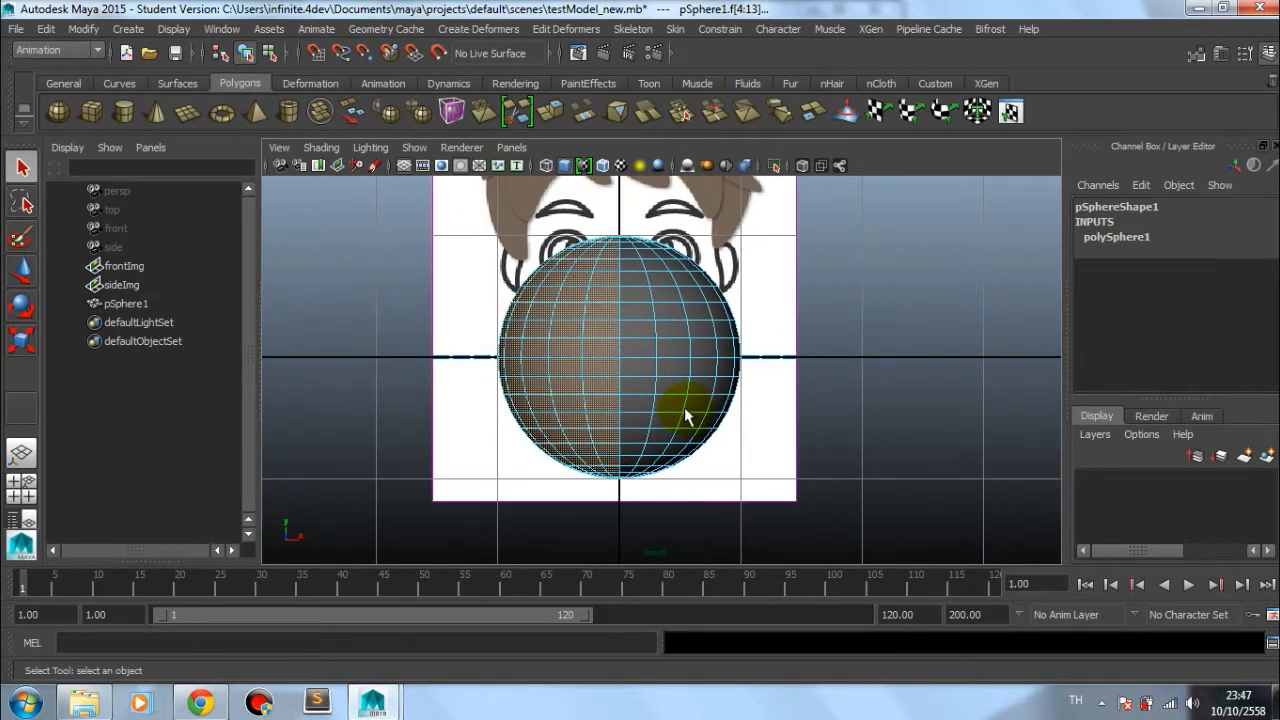
{"action": "scroll", "coordinate": [700, 440], "scroll_direction": "up", "scroll_amount": 2}
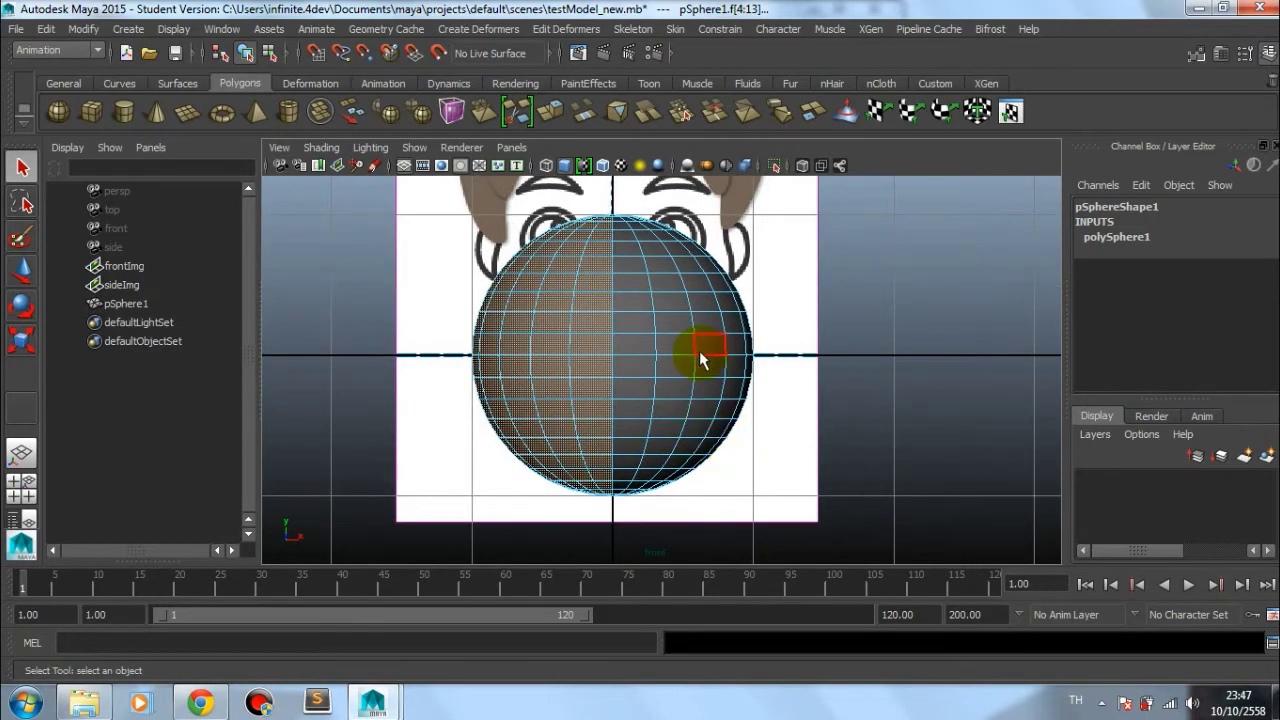
{"action": "right_click_drag", "start_coordinate": [685, 286], "coordinate": [768, 255]}
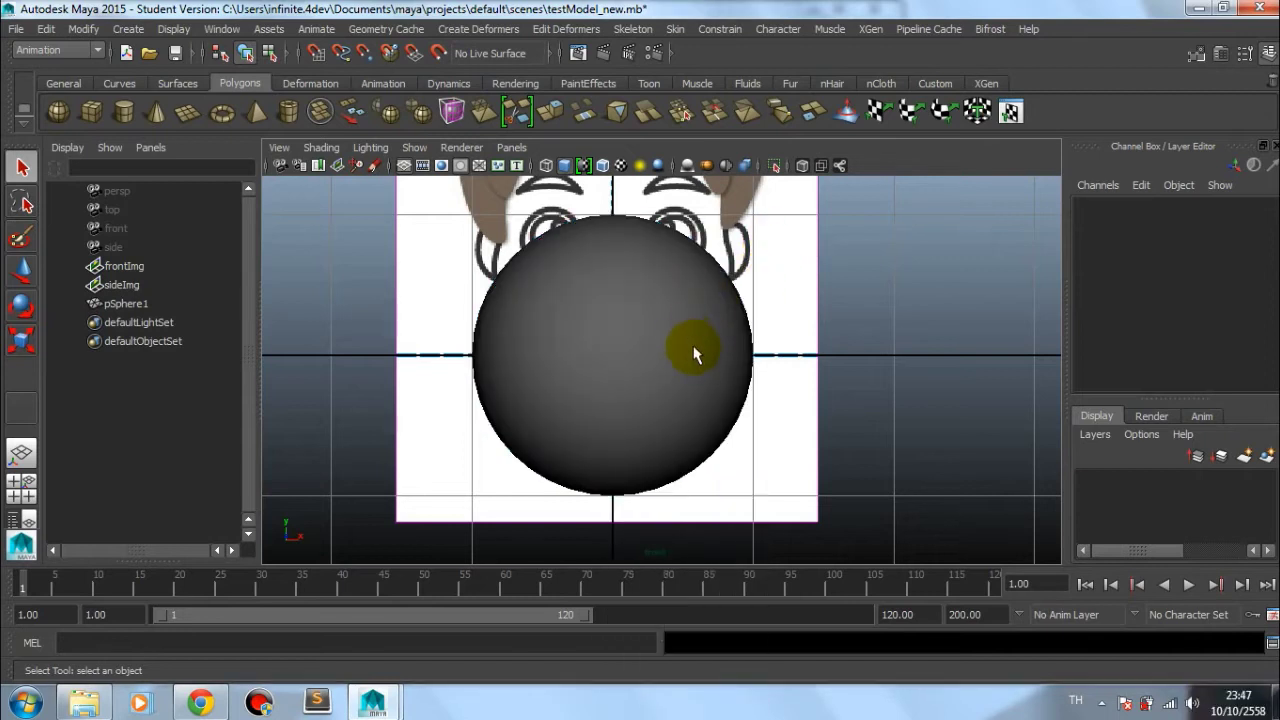
Step: Select pSphere1 and expand polySphere1 in the Channel Box: radius 1, 20 axis and height subdivisions
{"action": "left_click", "coordinate": [697, 365]}
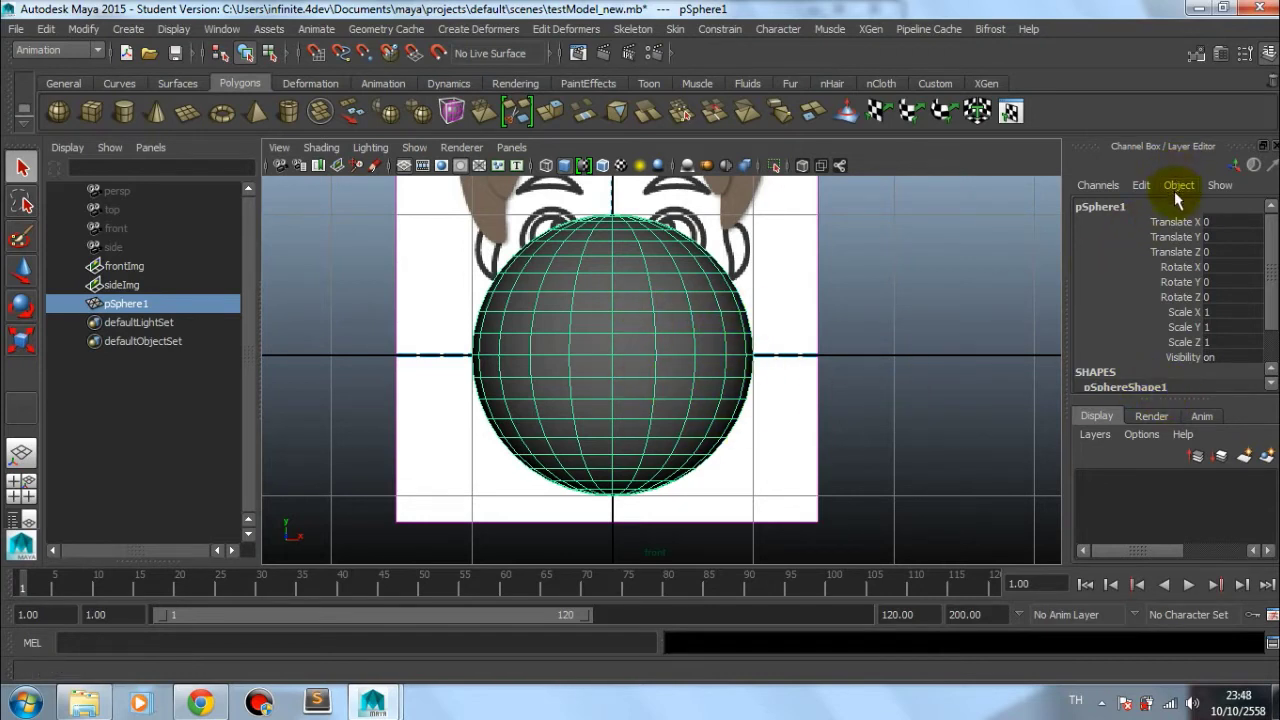
{"action": "left_click_drag", "start_coordinate": [1273, 238], "coordinate": [1275, 279]}
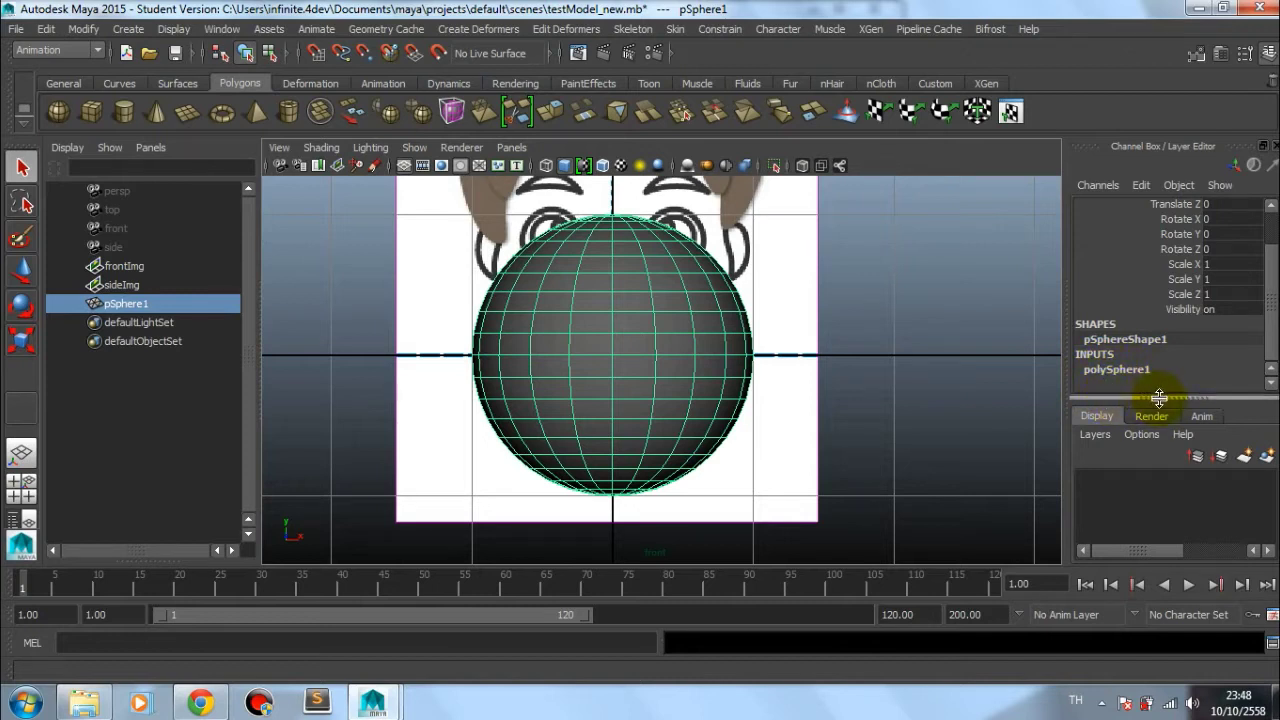
{"action": "left_click_drag", "start_coordinate": [1156, 398], "coordinate": [1159, 400]}
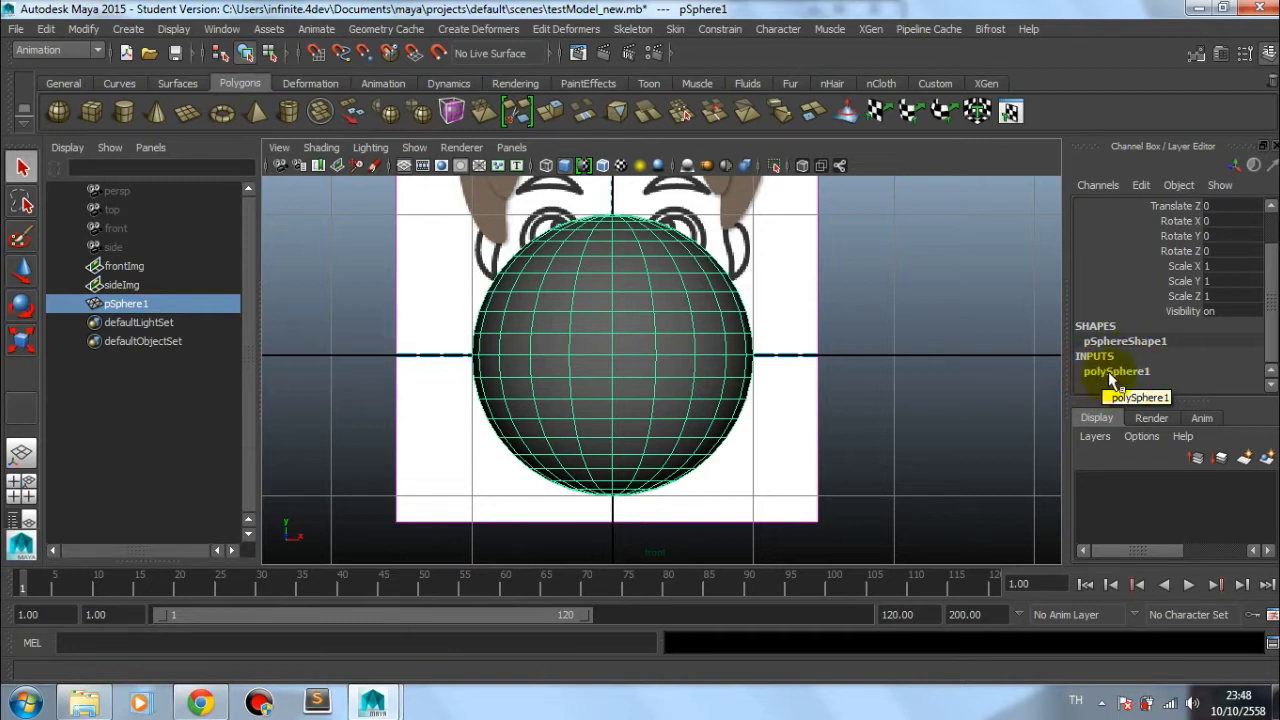
{"action": "left_click_drag", "start_coordinate": [1268, 320], "coordinate": [1272, 360]}
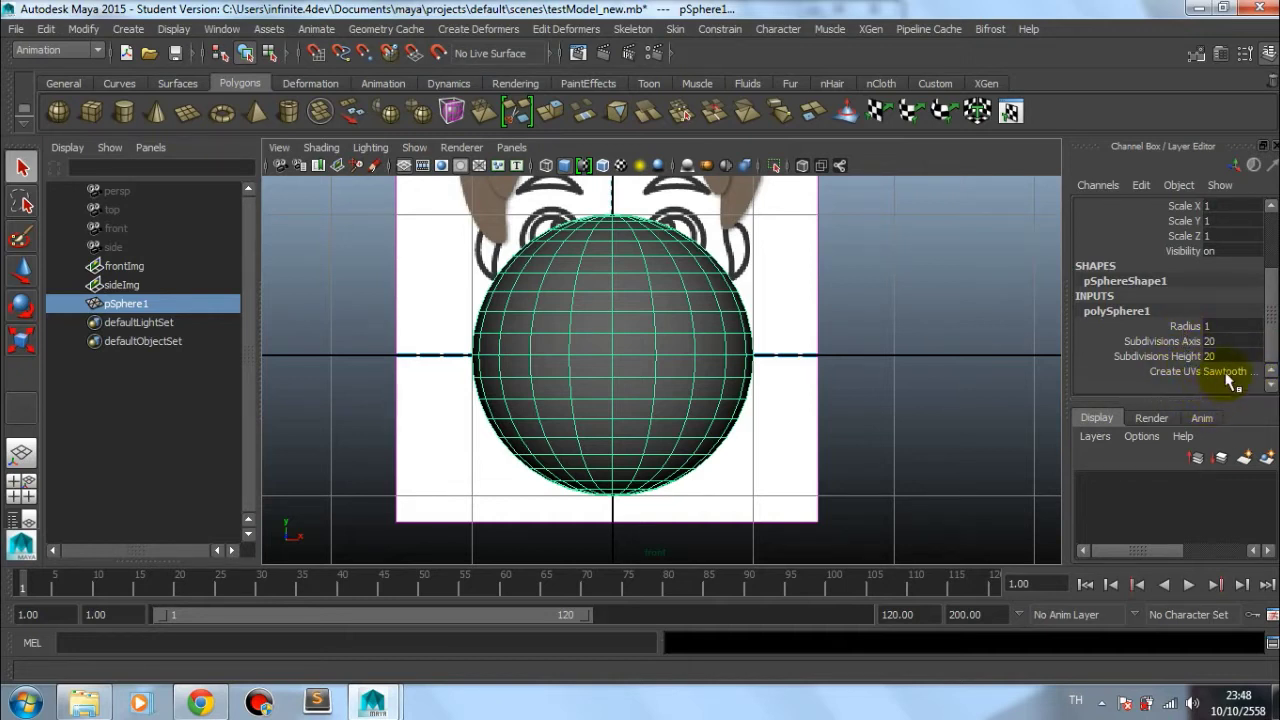
Step: Select both subdivision fields and drag their values down interactively
{"action": "left_click", "coordinate": [1205, 342]}
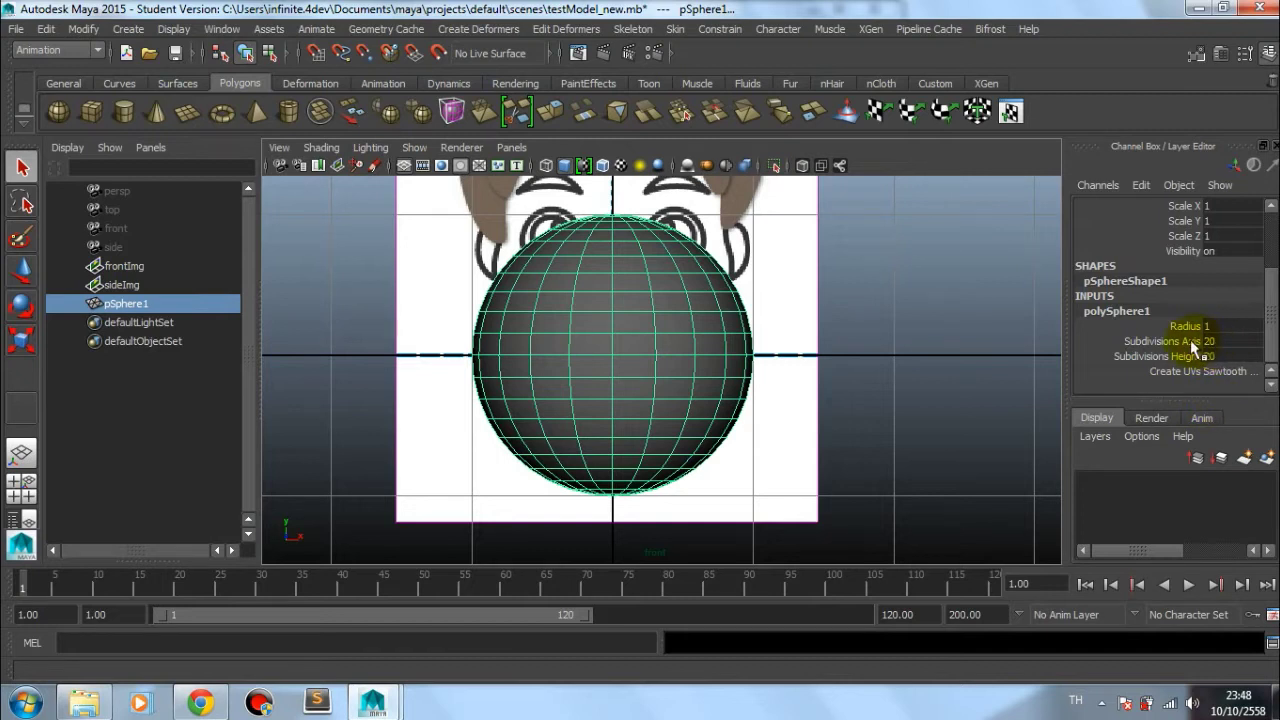
{"action": "left_click_drag", "start_coordinate": [1193, 343], "coordinate": [1195, 357]}
{"action": "middle_click_drag", "start_coordinate": [1020, 345], "coordinate": [975, 352]}
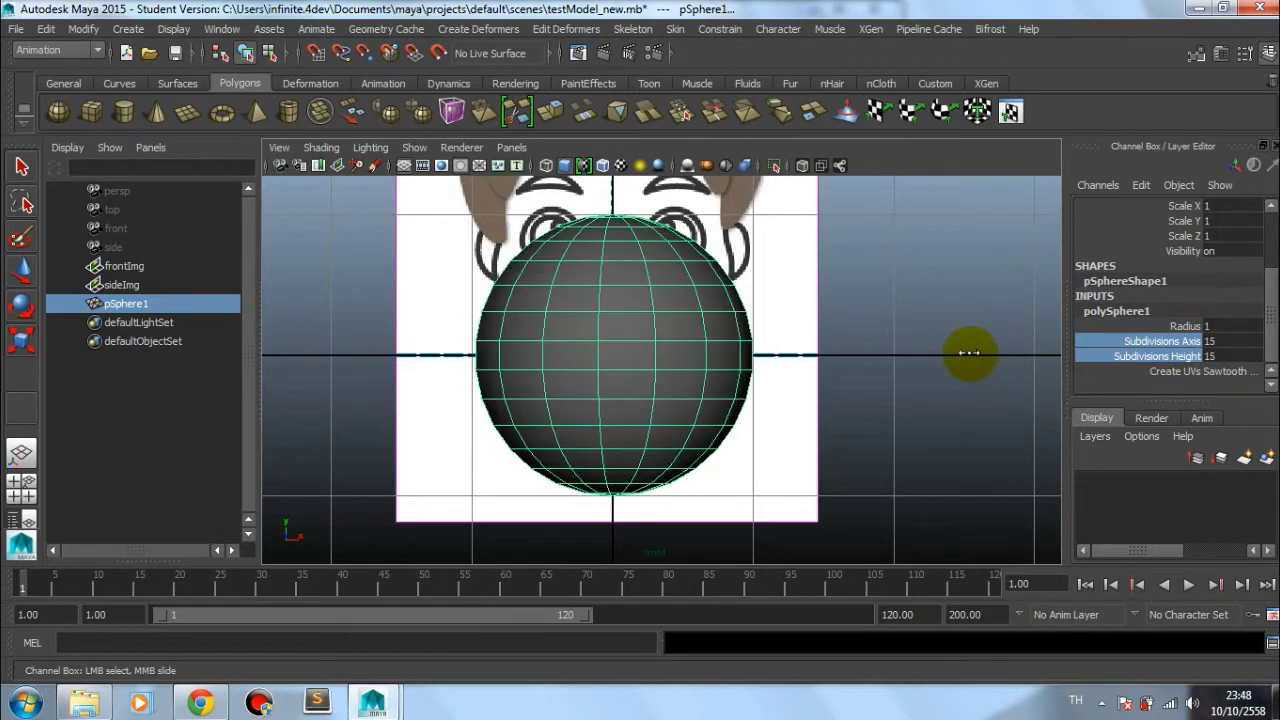
{"action": "mouse_move", "coordinate": [969, 352]}
{"action": "middle_mouse_down"}
{"action": "mouse_move", "coordinate": [951, 352]}
{"action": "mouse_move", "coordinate": [1019, 357]}
{"action": "middle_mouse_up"}
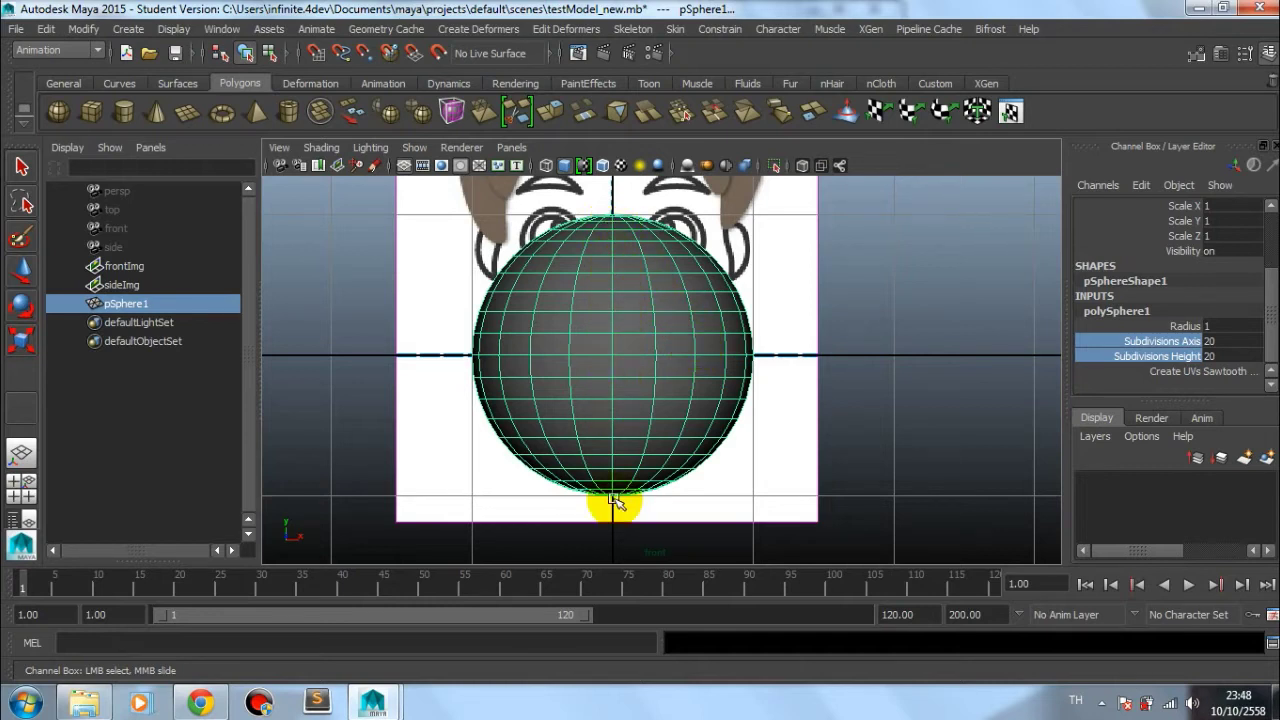
{"action": "middle_click_drag", "start_coordinate": [654, 506], "coordinate": [649, 423], "text": "alt"}
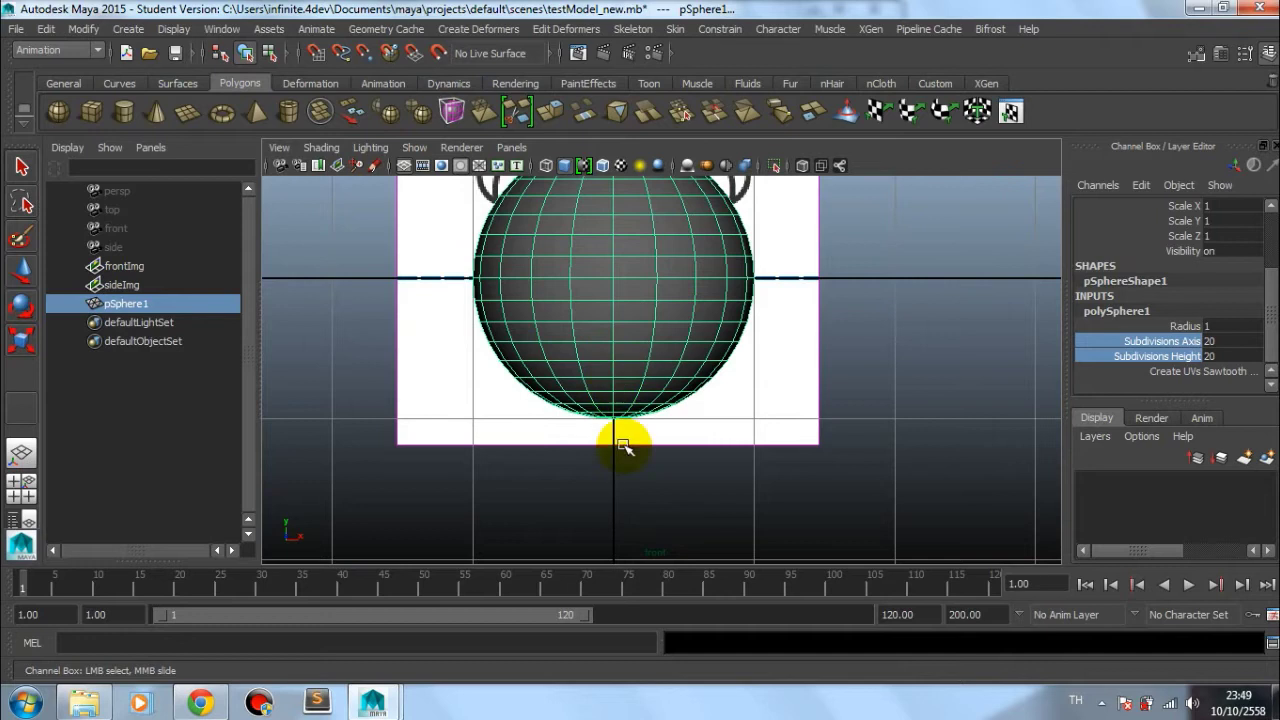
{"action": "mouse_move", "coordinate": [639, 485]}
{"action": "right_mouse_down", "text": "alt"}
{"action": "mouse_move", "coordinate": [623, 405]}
{"action": "mouse_move", "coordinate": [743, 406]}
{"action": "mouse_move", "coordinate": [891, 374]}
{"action": "right_mouse_up", "text": "alt"}
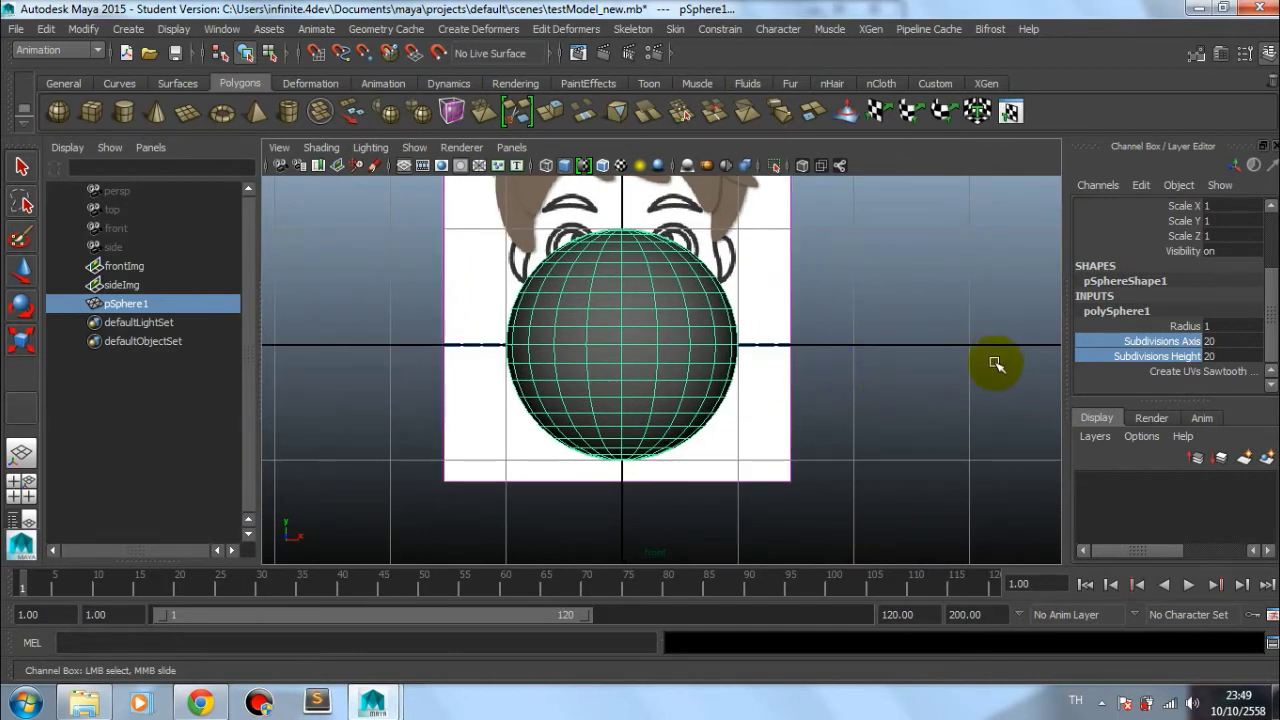
{"action": "middle_click_drag", "start_coordinate": [981, 374], "coordinate": [935, 377]}
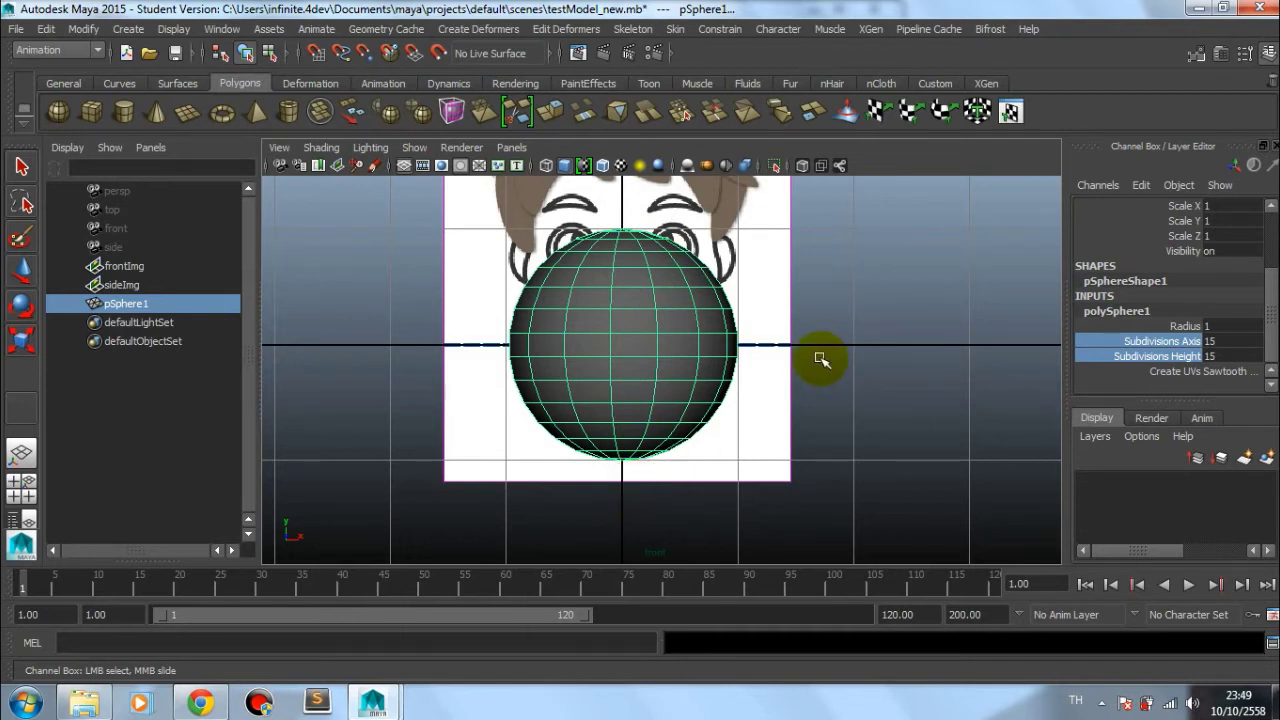
Step: Set Subdivisions Axis and Subdivisions Height both to 8
{"action": "scroll", "coordinate": [815, 358], "scroll_direction": "up", "scroll_amount": 1}
{"action": "scroll", "coordinate": [850, 375], "scroll_direction": "up", "scroll_amount": 1}
{"action": "scroll", "coordinate": [870, 377], "scroll_direction": "up", "scroll_amount": 1}
{"action": "scroll", "coordinate": [760, 330], "scroll_direction": "up", "scroll_amount": 1}
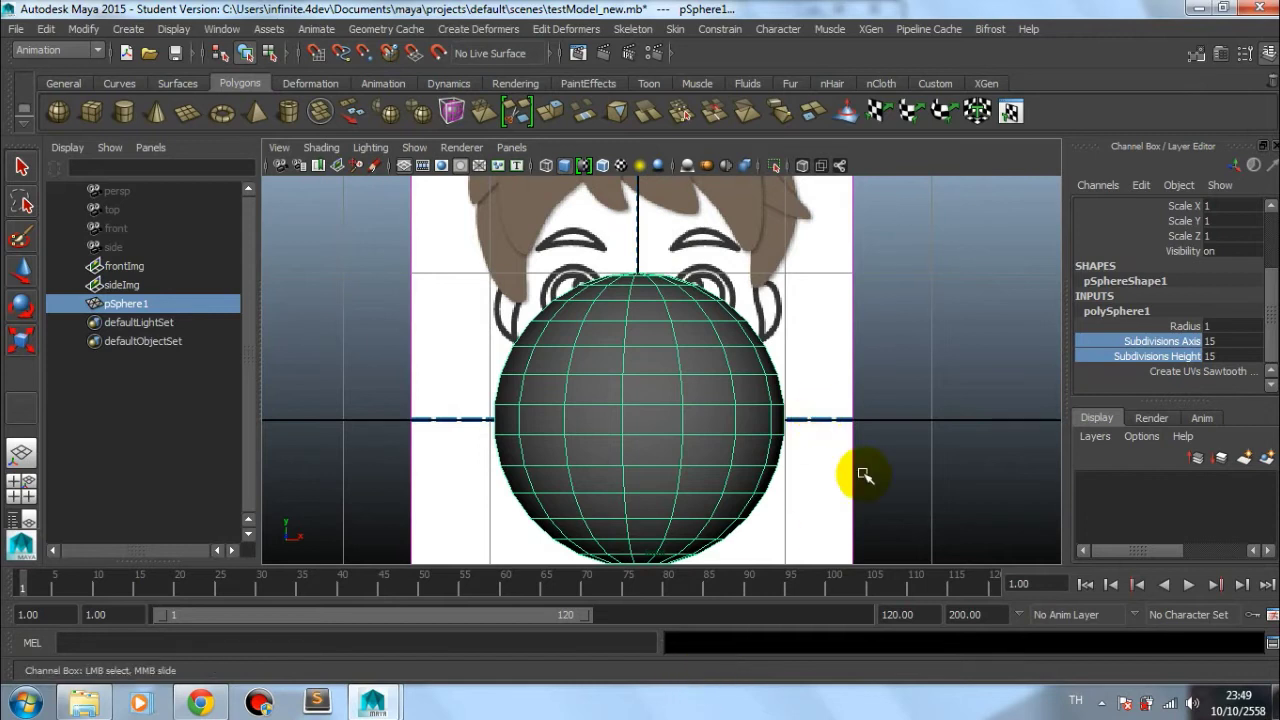
{"action": "middle_click_drag", "start_coordinate": [852, 468], "coordinate": [826, 415], "text": "alt"}
{"action": "scroll", "coordinate": [840, 424], "scroll_direction": "down", "scroll_amount": 1}
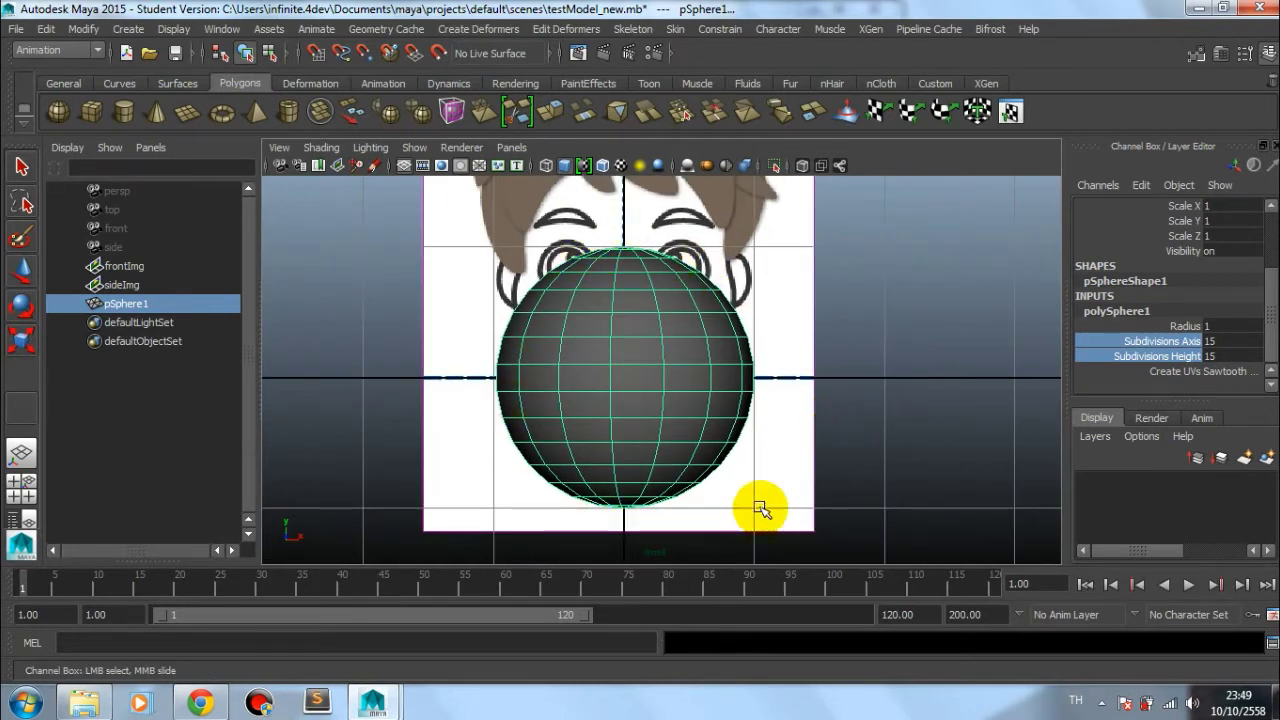
{"action": "left_click_drag", "start_coordinate": [1222, 344], "coordinate": [1226, 360]}
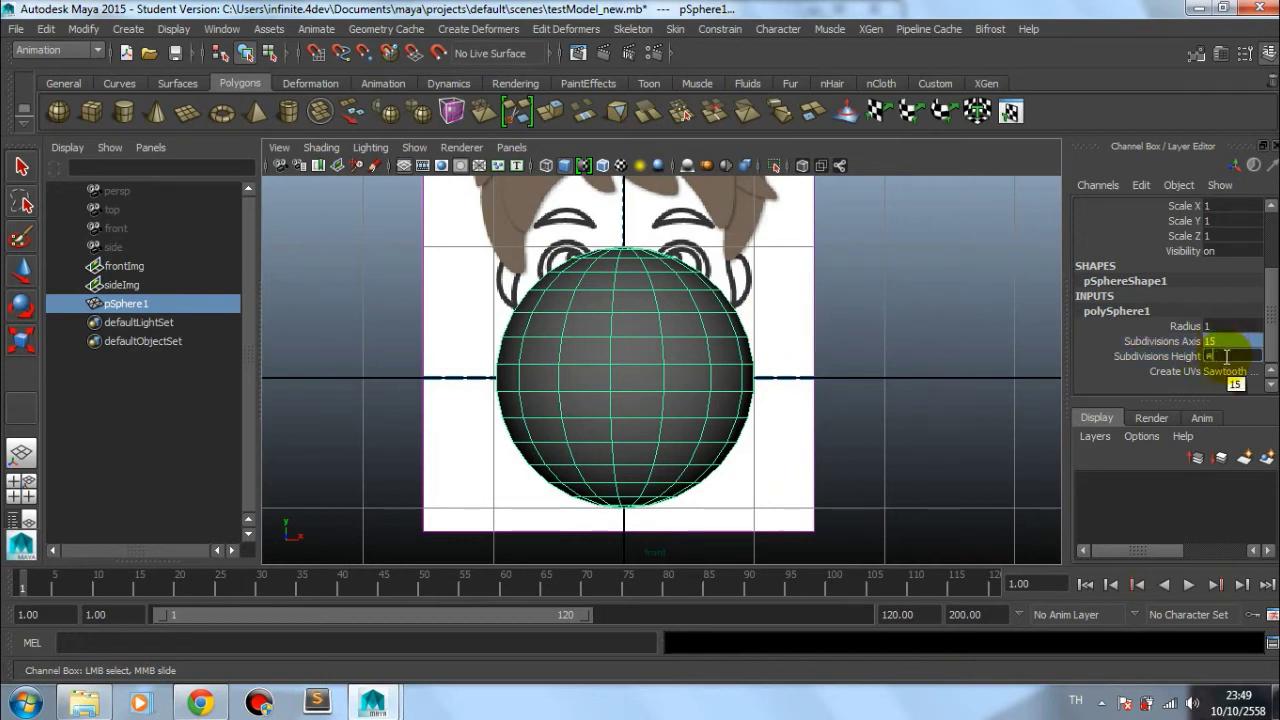
{"action": "key", "text": "Return"}
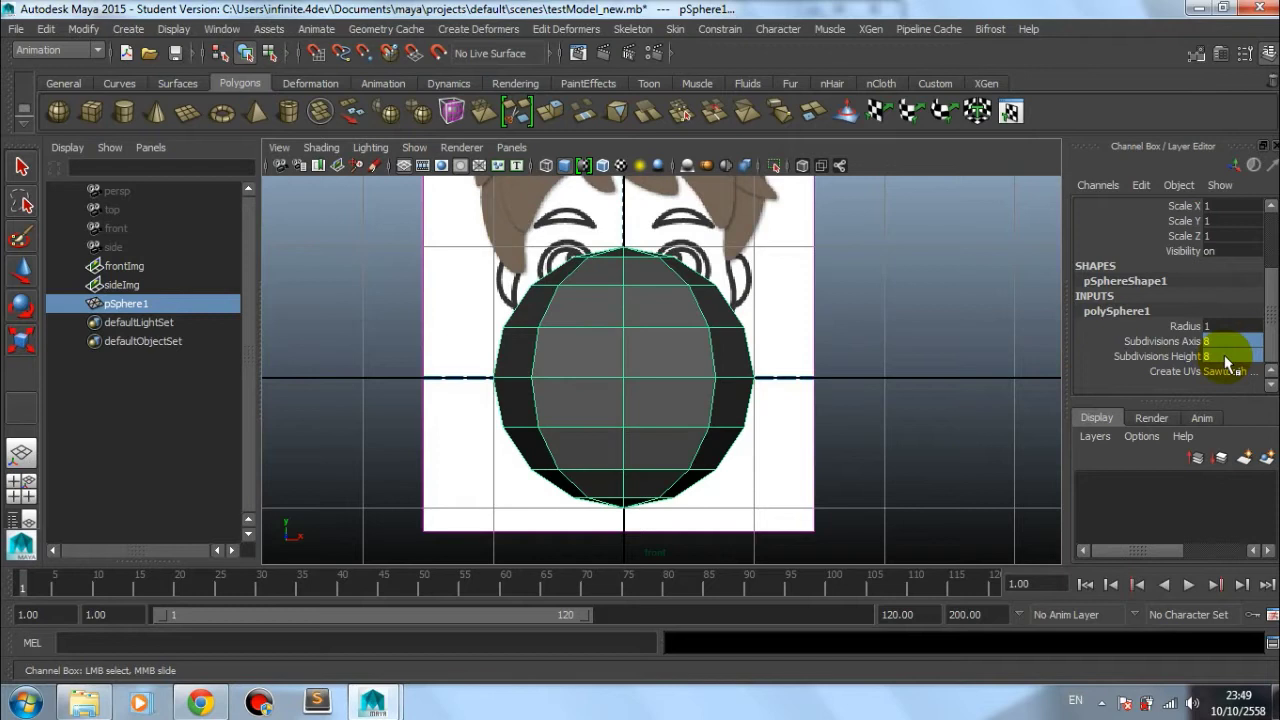
Step: Inspect the low-poly sphere from above in the perspective view
{"action": "key", "text": "space"}
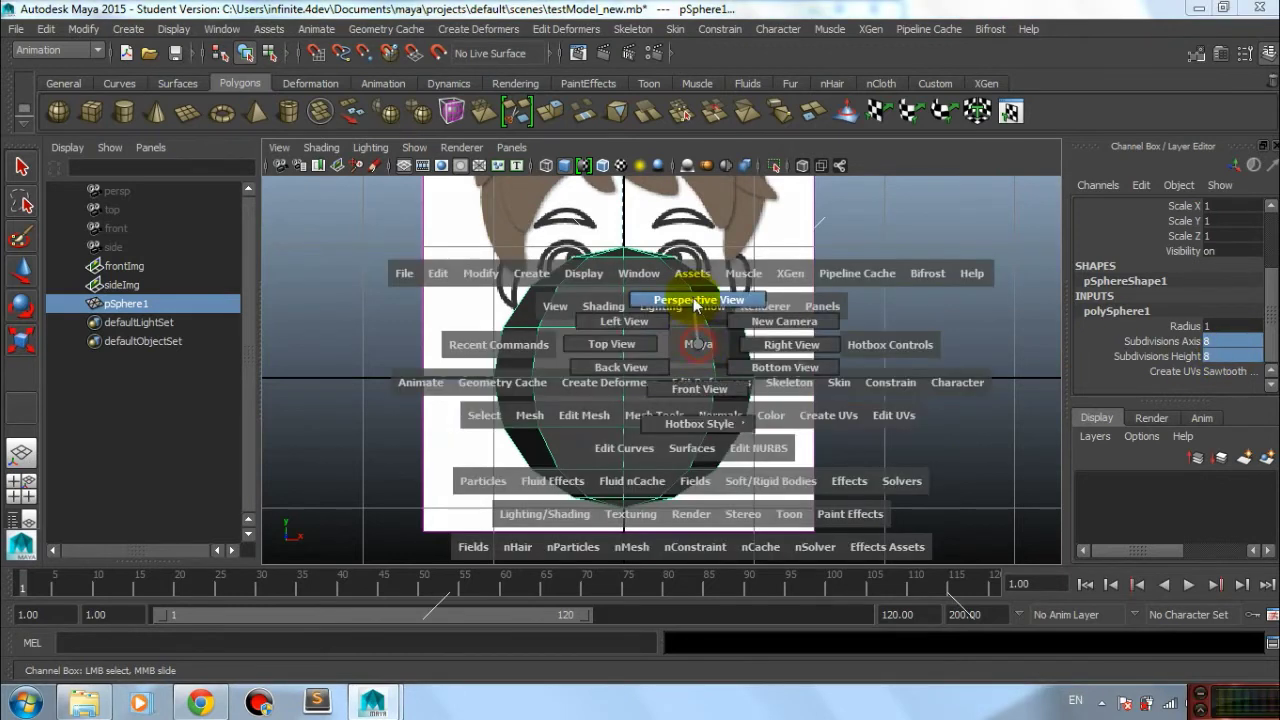
{"action": "left_click_drag", "start_coordinate": [693, 301], "coordinate": [777, 390]}
{"action": "left_click_drag", "start_coordinate": [700, 414], "coordinate": [657, 490], "text": "alt"}
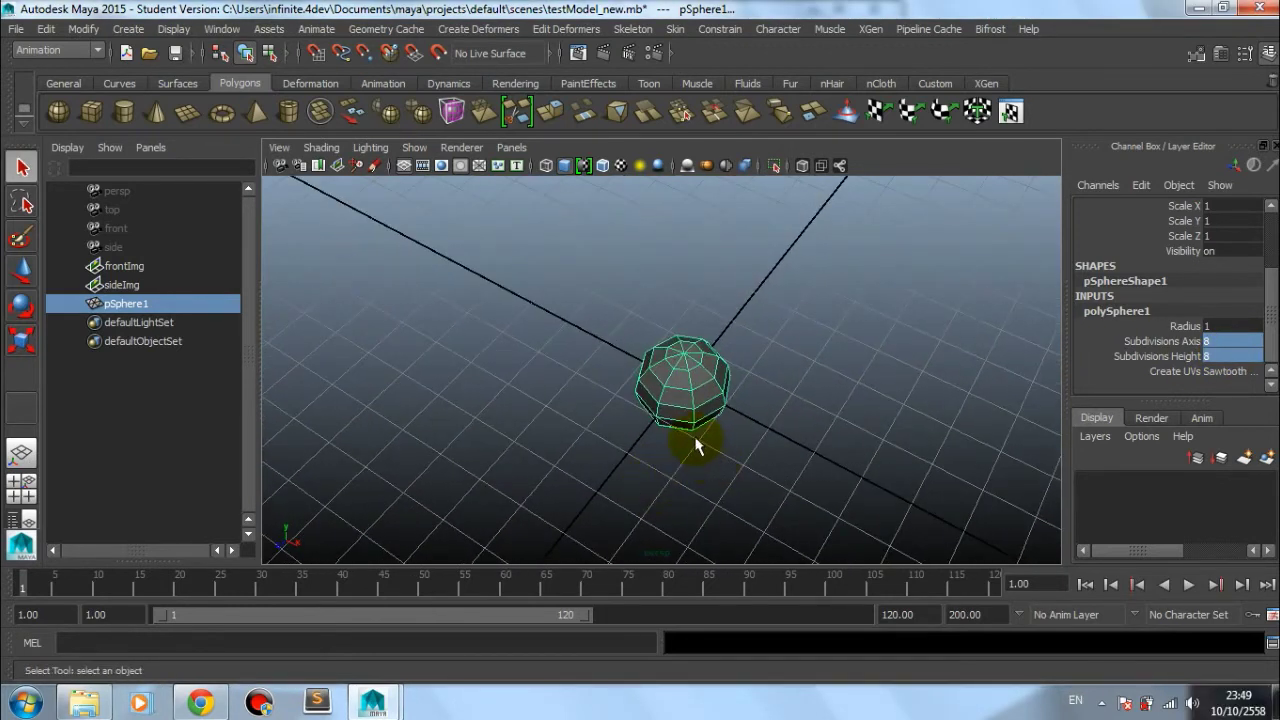
{"action": "key", "text": "w"}
{"action": "scroll", "coordinate": [777, 451], "scroll_direction": "up", "scroll_amount": 3}
{"action": "mouse_move", "coordinate": [808, 466]}
{"action": "left_mouse_down", "text": "alt"}
{"action": "mouse_move", "coordinate": [677, 509]}
{"action": "mouse_move", "coordinate": [871, 489]}
{"action": "mouse_move", "coordinate": [863, 394]}
{"action": "mouse_move", "coordinate": [828, 453]}
{"action": "left_mouse_up", "text": "alt"}
Step: Back in the front view, move the sphere up over the boy's face
{"action": "key", "text": "space"}
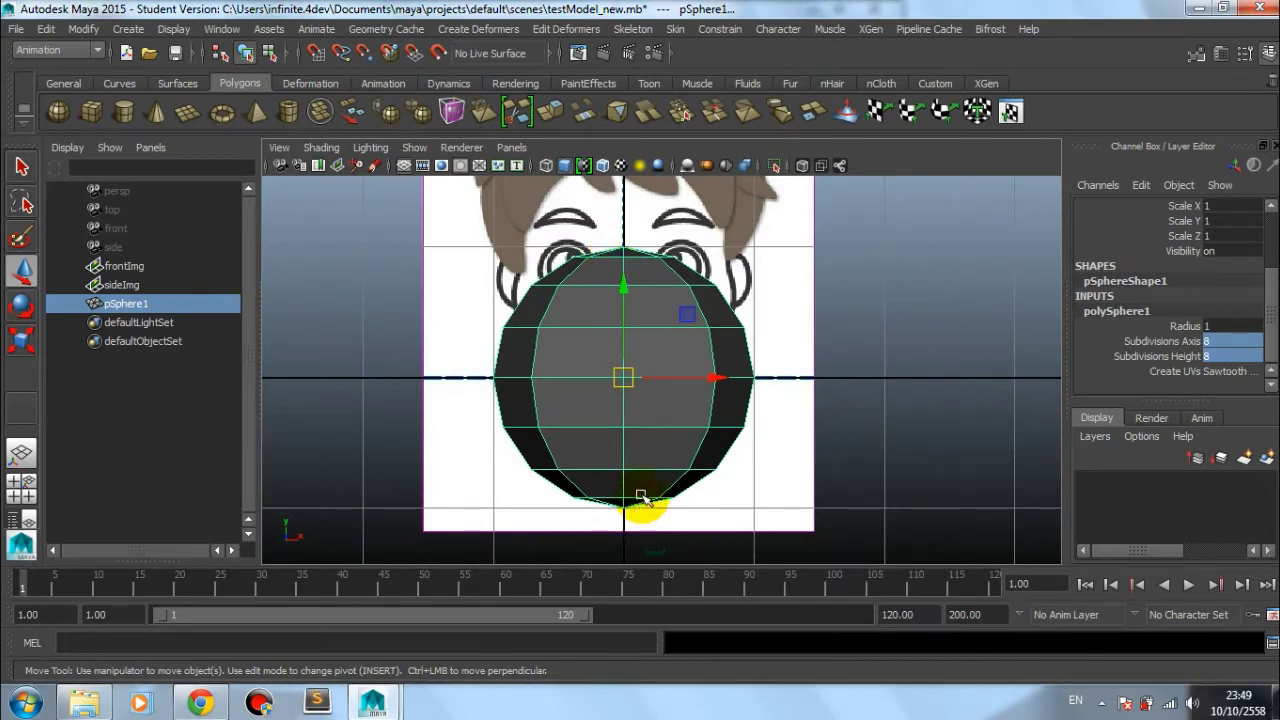
{"action": "mouse_move", "coordinate": [677, 406]}
{"action": "middle_mouse_down", "text": "alt"}
{"action": "mouse_move", "coordinate": [700, 423]}
{"action": "mouse_move", "coordinate": [693, 406]}
{"action": "middle_mouse_up", "text": "alt"}
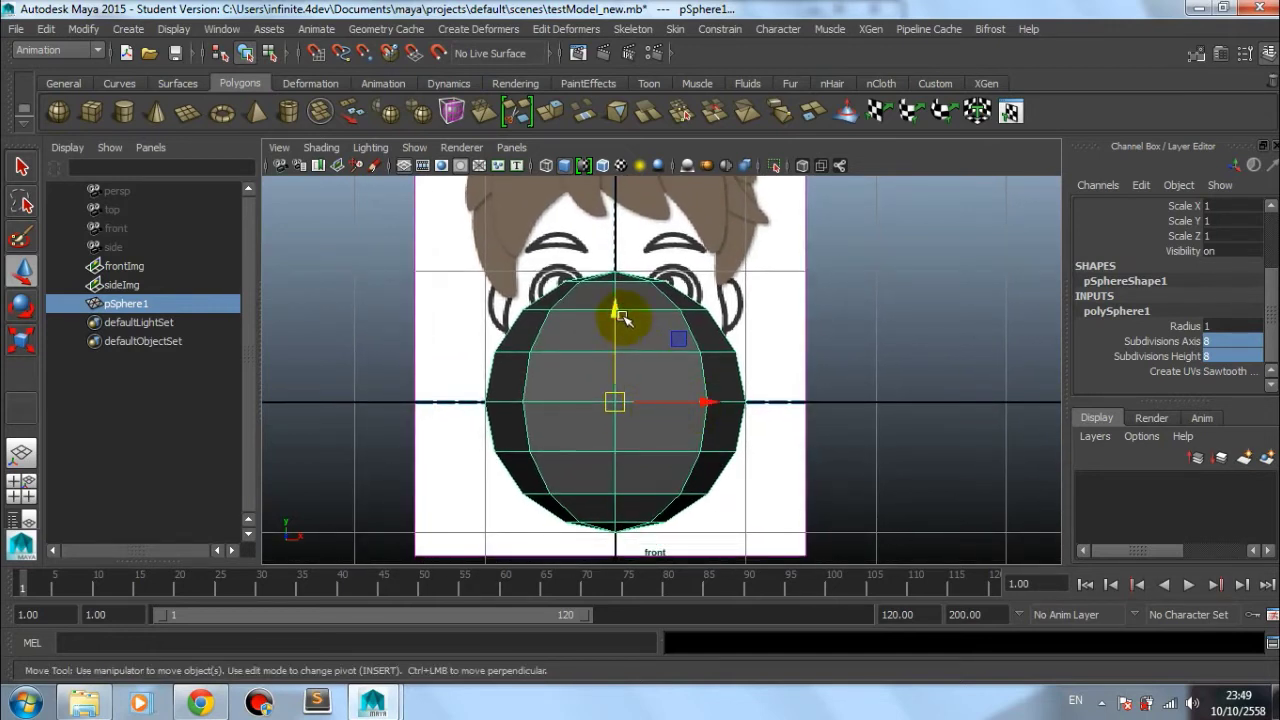
{"action": "left_click_drag", "start_coordinate": [616, 315], "coordinate": [621, 178]}
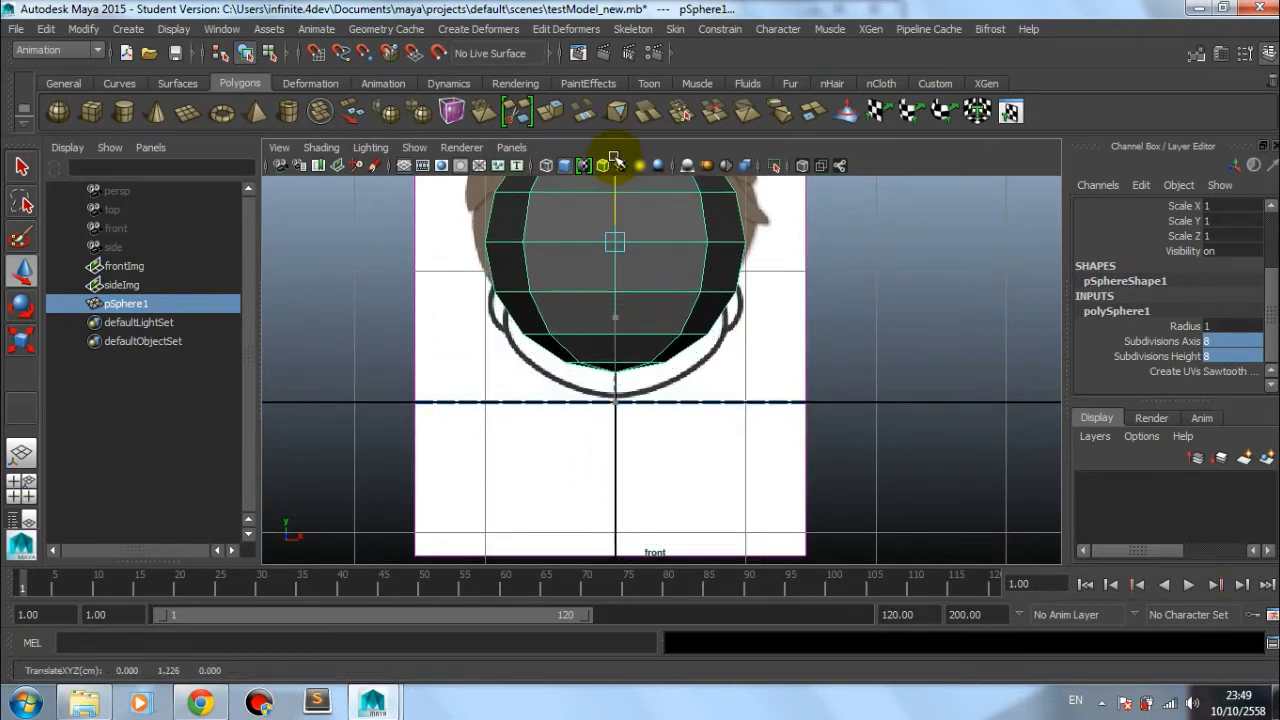
{"action": "mouse_move", "coordinate": [614, 177]}
{"action": "middle_mouse_down", "text": "alt"}
{"action": "mouse_move", "coordinate": [766, 354]}
{"action": "mouse_move", "coordinate": [766, 392]}
{"action": "middle_mouse_up", "text": "alt"}
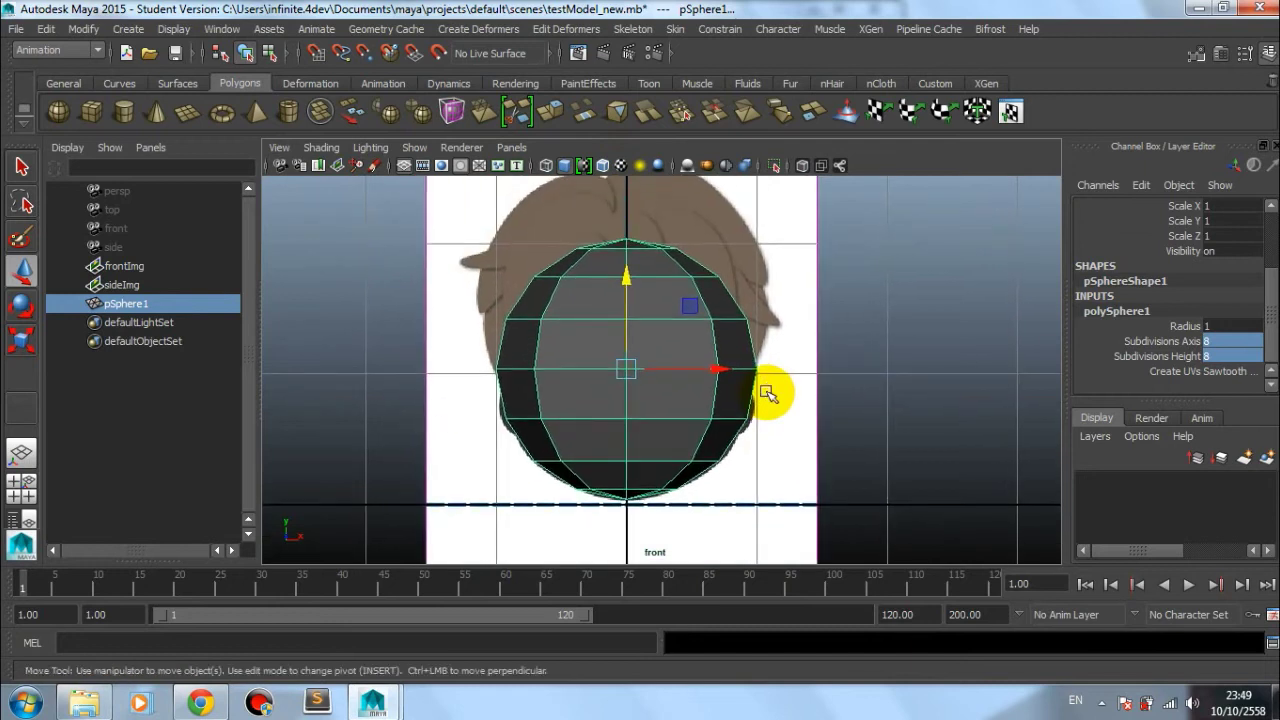
Step: Show the sphere as wireframe and zoom in on the reference face
{"action": "key", "text": "4"}
{"action": "mouse_move", "coordinate": [757, 391]}
{"action": "right_mouse_down", "text": "alt"}
{"action": "mouse_move", "coordinate": [737, 337]}
{"action": "mouse_move", "coordinate": [766, 386]}
{"action": "mouse_move", "coordinate": [762, 418]}
{"action": "right_mouse_up", "text": "alt"}
{"action": "middle_click_drag", "start_coordinate": [762, 418], "coordinate": [762, 445], "text": "alt"}
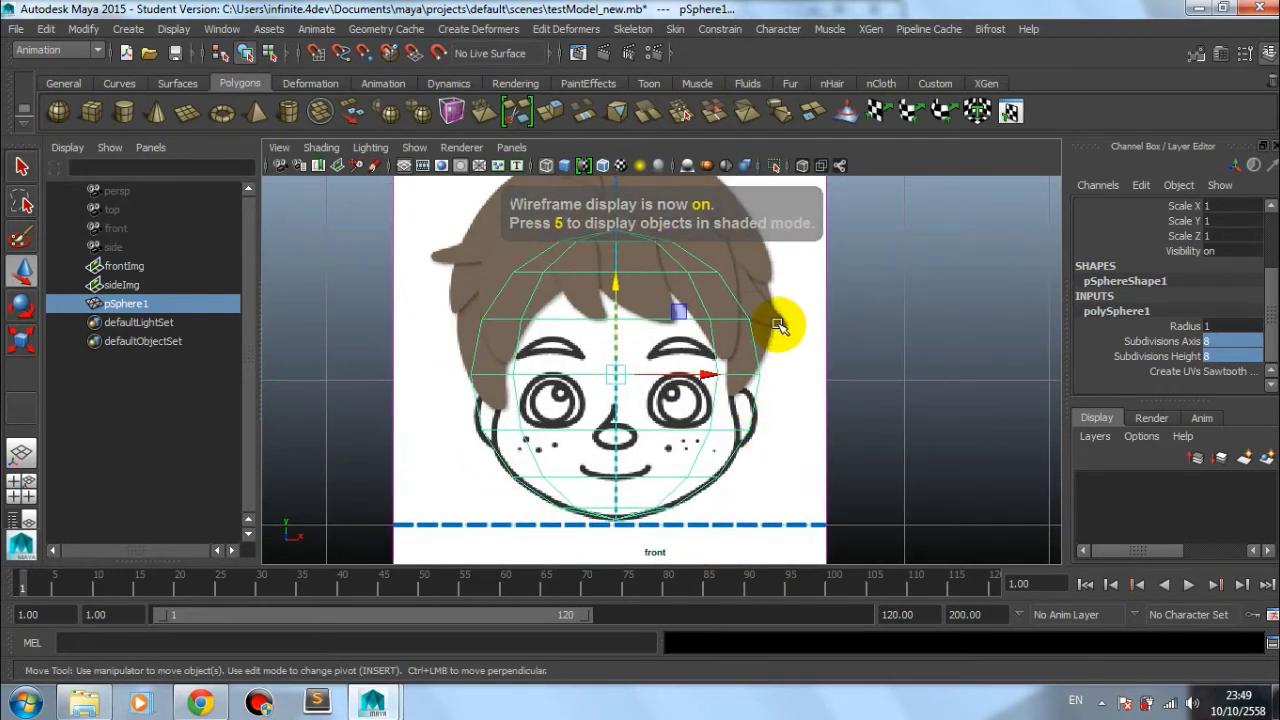
{"action": "mouse_move", "coordinate": [700, 443]}
{"action": "right_mouse_down", "text": "alt"}
{"action": "mouse_move", "coordinate": [594, 420]}
{"action": "mouse_move", "coordinate": [708, 466]}
{"action": "right_mouse_up", "text": "alt"}
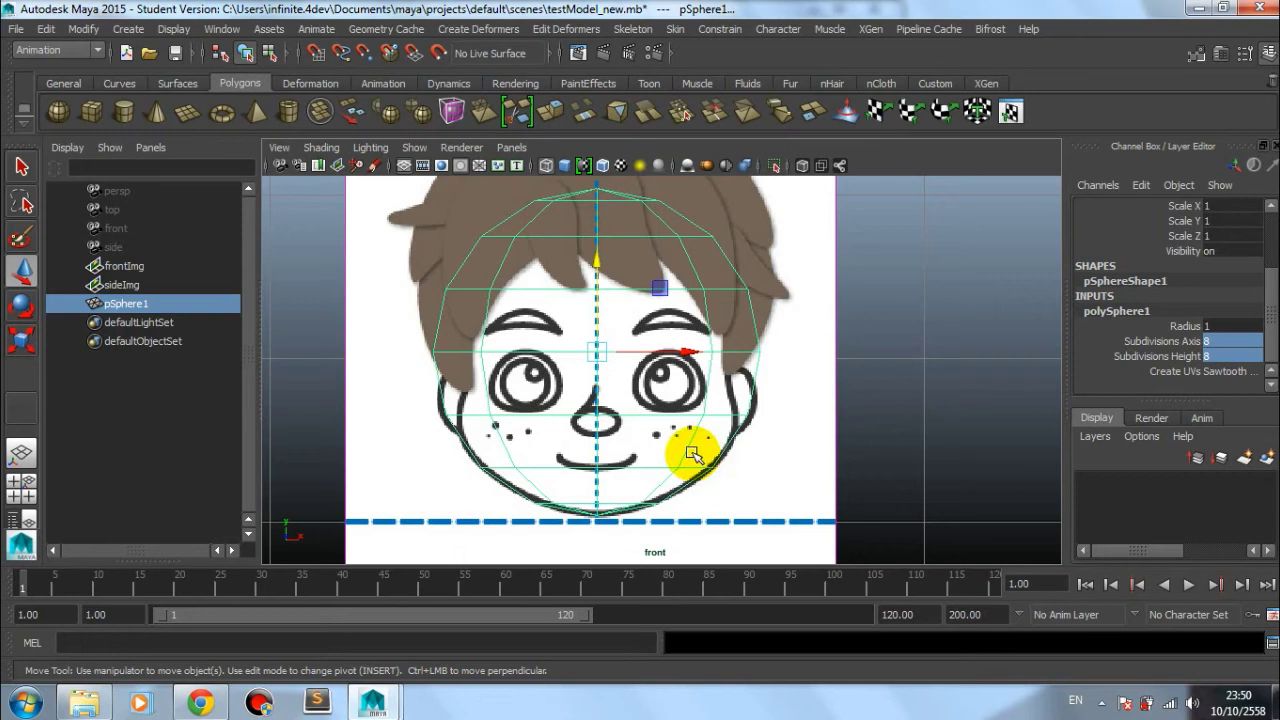
Step: Keep English as the keyboard input language and zoom the front view closer
{"action": "key", "text": "r"}
{"action": "mouse_move", "coordinate": [557, 399]}
{"action": "right_mouse_down", "text": "alt"}
{"action": "mouse_move", "coordinate": [640, 430]}
{"action": "mouse_move", "coordinate": [728, 437]}
{"action": "mouse_move", "coordinate": [686, 437]}
{"action": "right_mouse_up", "text": "alt"}
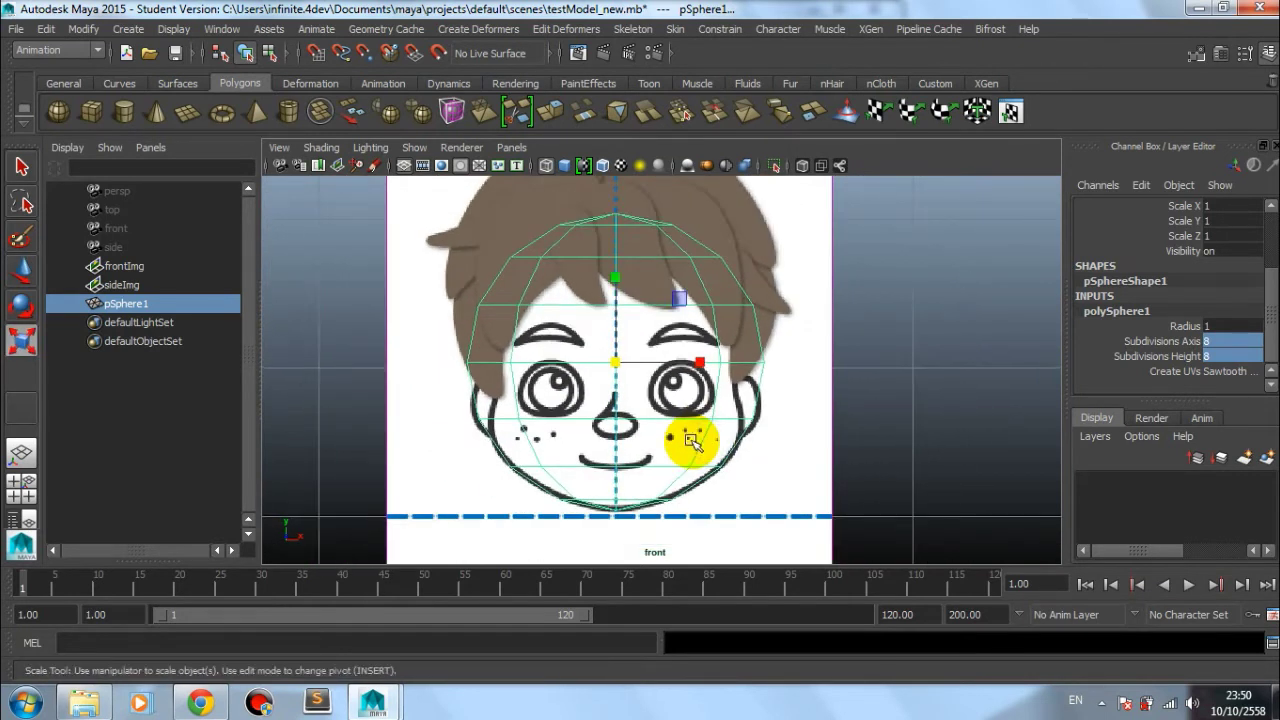
{"action": "left_click", "coordinate": [1076, 701]}
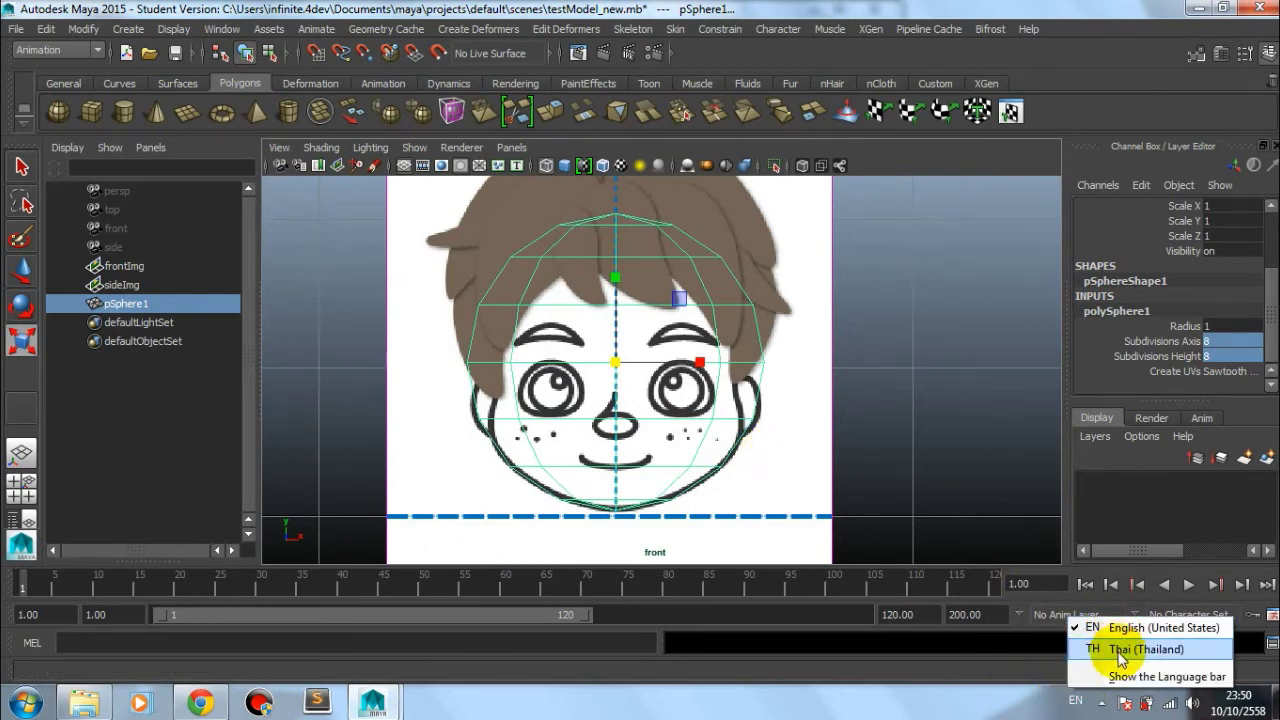
{"action": "left_click", "coordinate": [1150, 627]}
{"action": "right_click_drag", "start_coordinate": [514, 328], "coordinate": [603, 349], "text": "alt"}
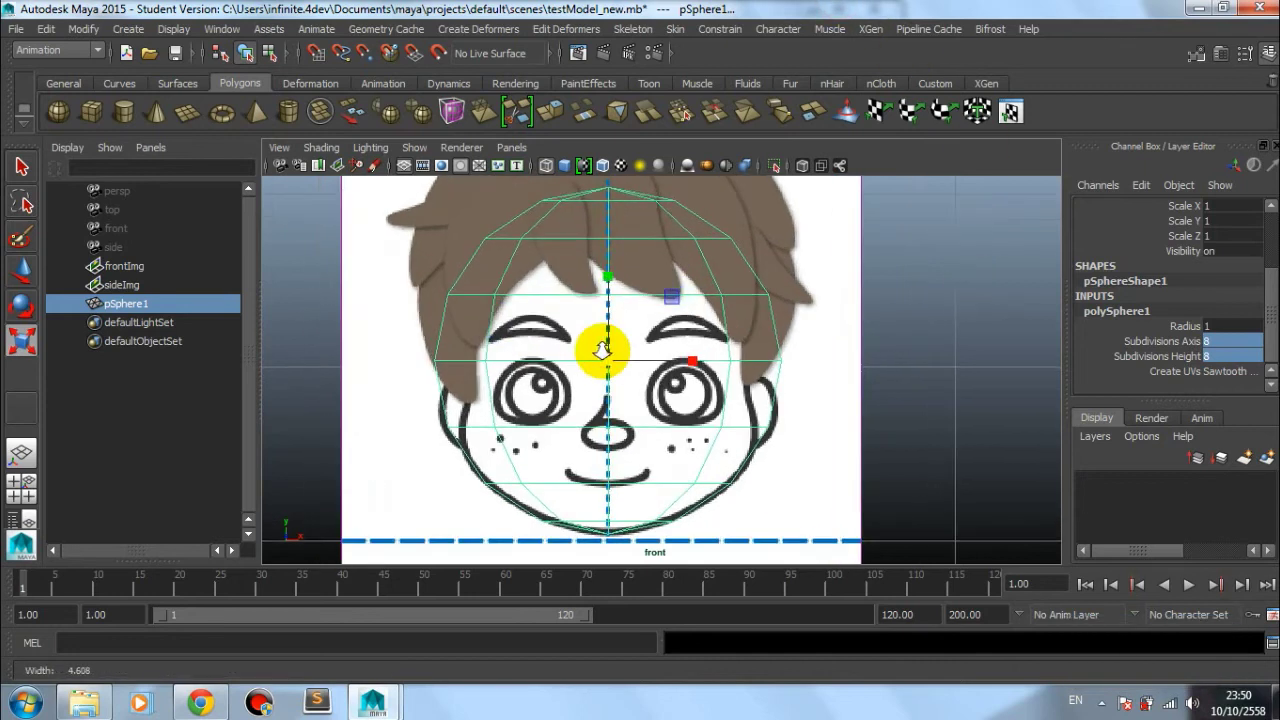
Step: Scale the sphere along X to about 0.943 to match the face width
{"action": "key", "text": "r"}
{"action": "middle_click_drag", "start_coordinate": [677, 386], "coordinate": [685, 394], "text": "alt"}
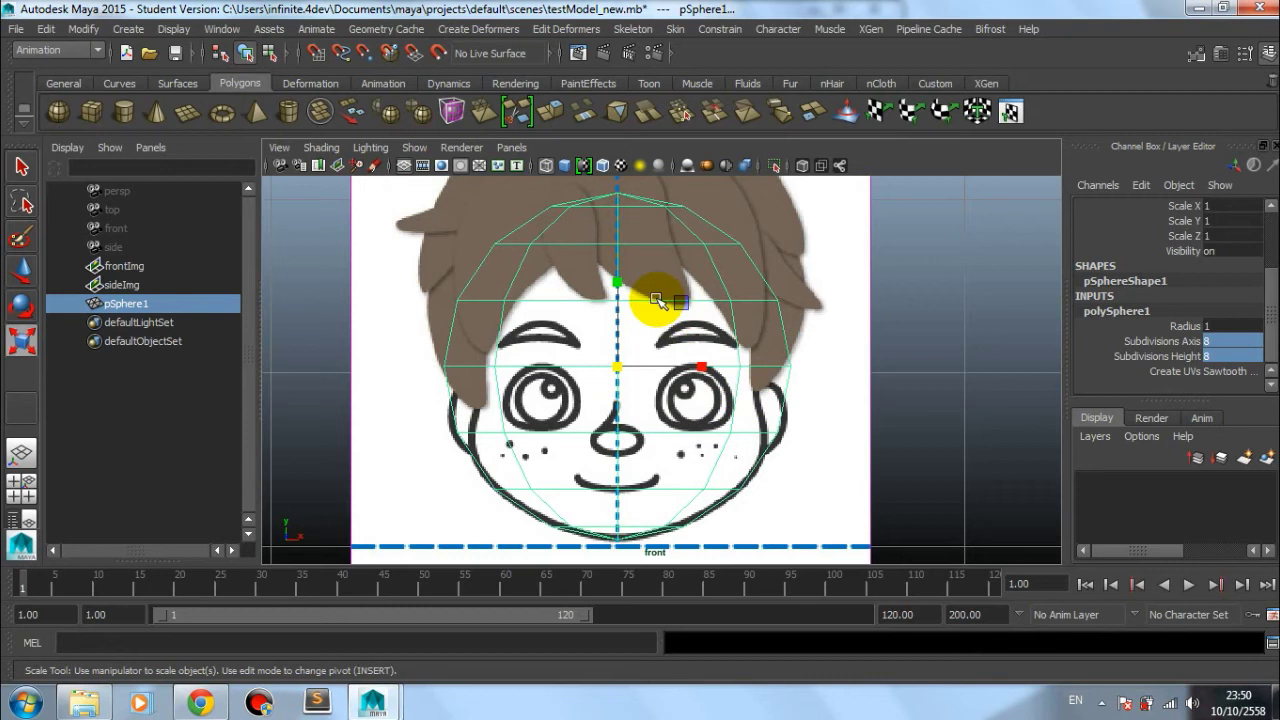
{"action": "middle_click_drag", "start_coordinate": [665, 305], "coordinate": [694, 349], "text": "alt"}
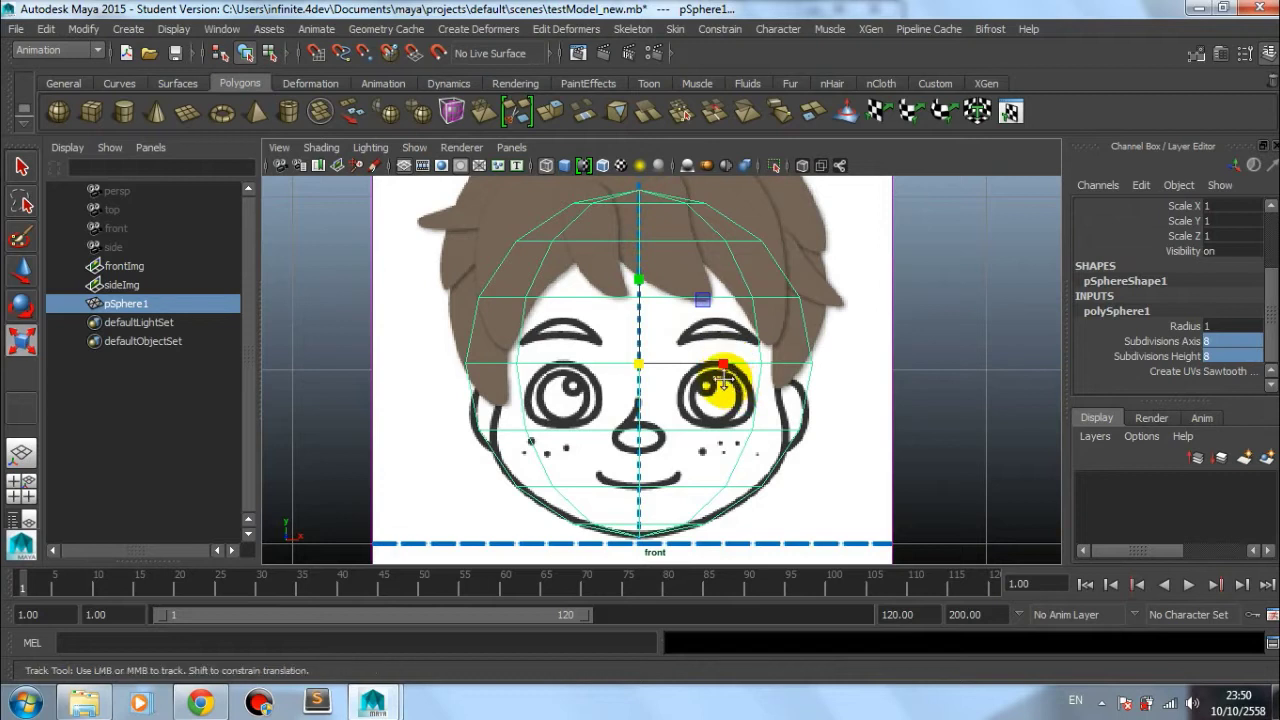
{"action": "middle_click_drag", "start_coordinate": [724, 366], "coordinate": [719, 363], "text": "alt"}
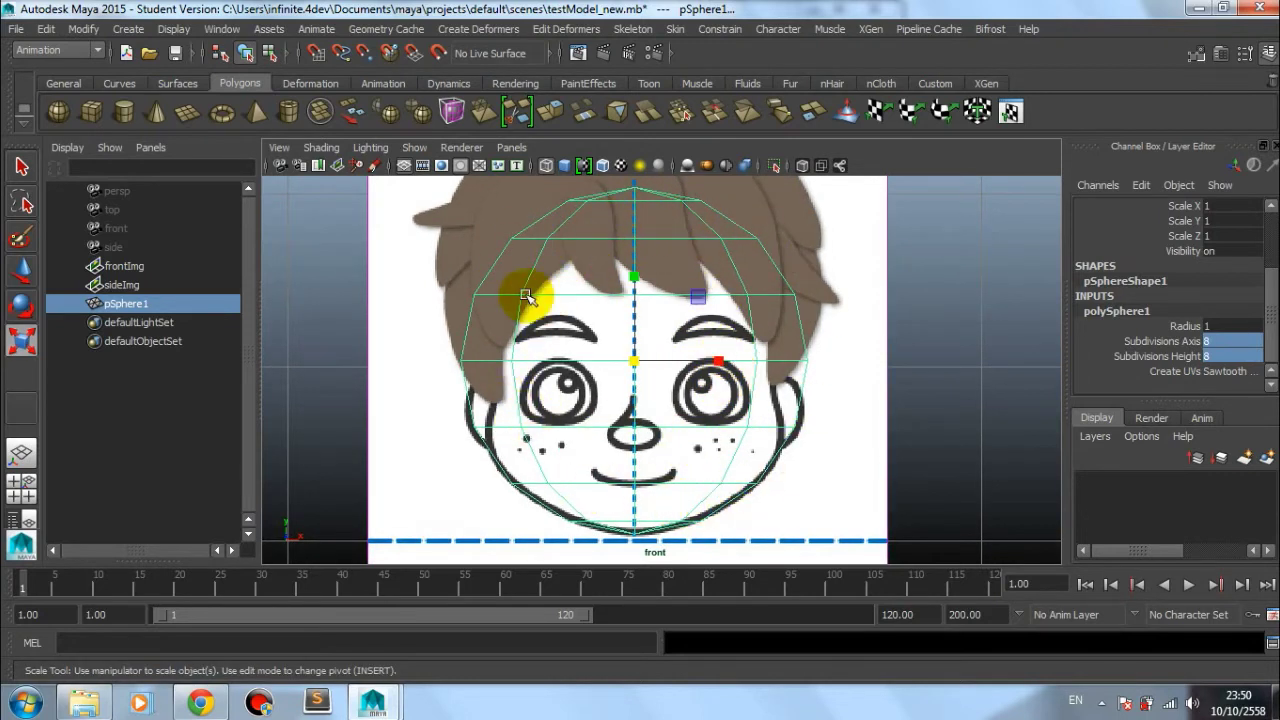
{"action": "left_click_drag", "start_coordinate": [724, 362], "coordinate": [713, 362]}
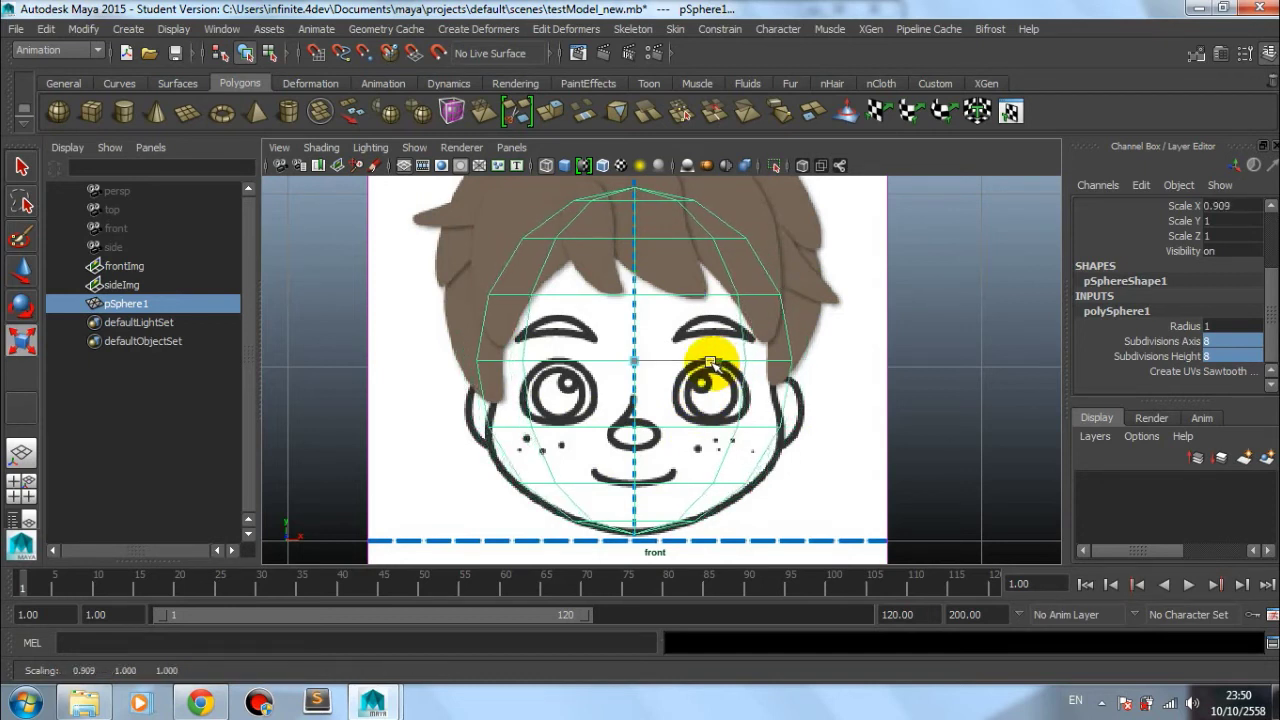
{"action": "key", "text": "space"}
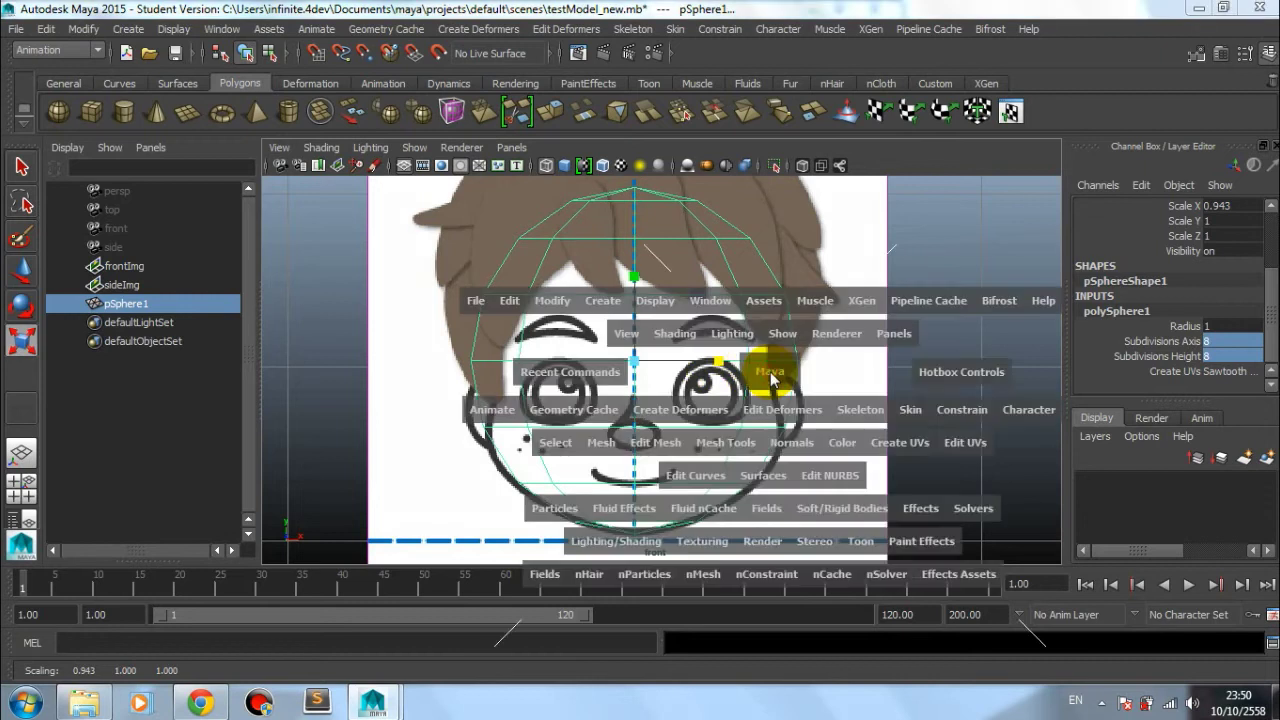
Step: In the right view, squash the sphere to Scale Z 0.803 and shift it onto the profile
{"action": "left_click_drag", "start_coordinate": [713, 362], "coordinate": [850, 366]}
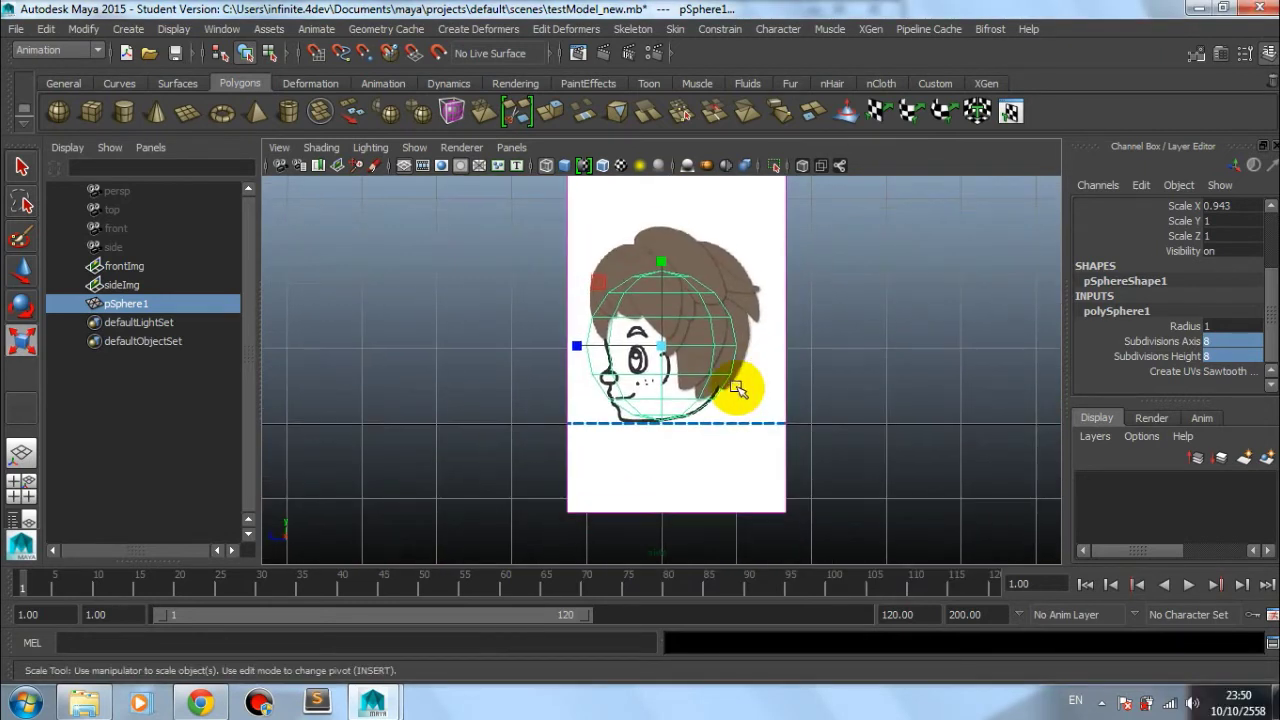
{"action": "scroll", "coordinate": [700, 420], "scroll_direction": "up", "scroll_amount": 4}
{"action": "middle_click_drag", "start_coordinate": [787, 428], "coordinate": [757, 391], "text": "alt"}
{"action": "scroll", "coordinate": [834, 434], "scroll_direction": "up", "scroll_amount": 2}
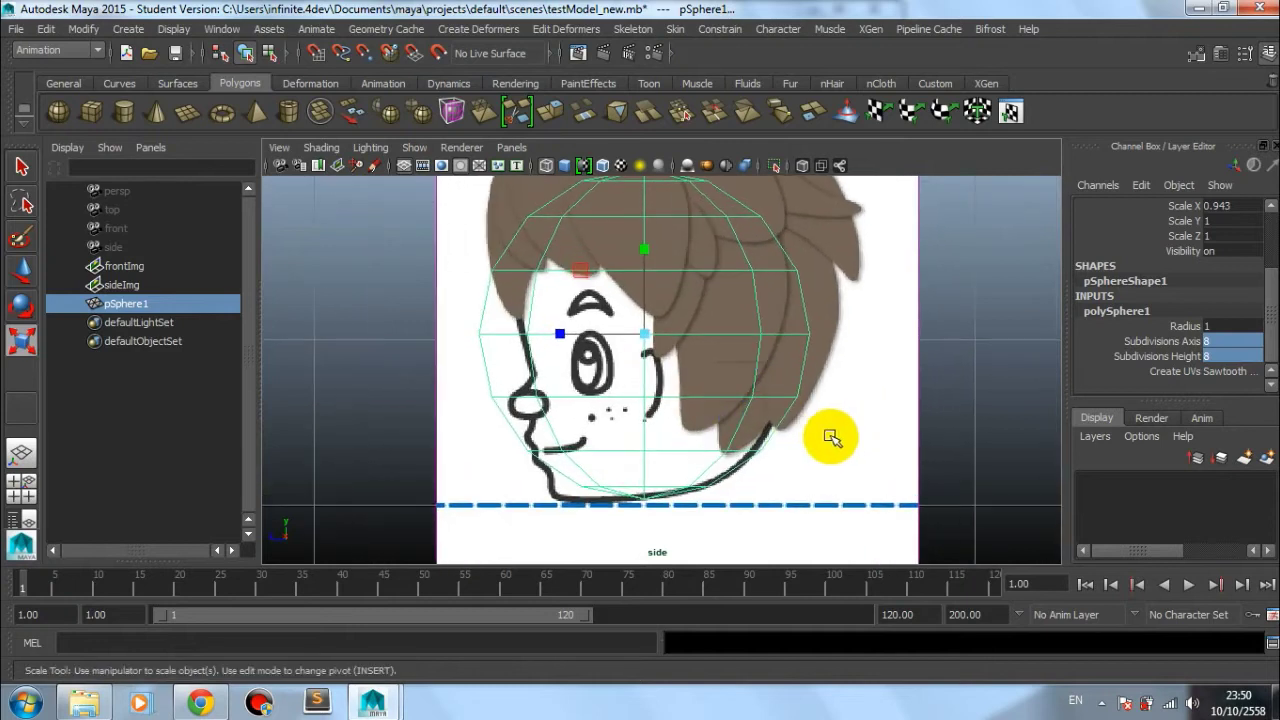
{"action": "left_click", "coordinate": [591, 337]}
{"action": "left_click_drag", "start_coordinate": [565, 334], "coordinate": [556, 334]}
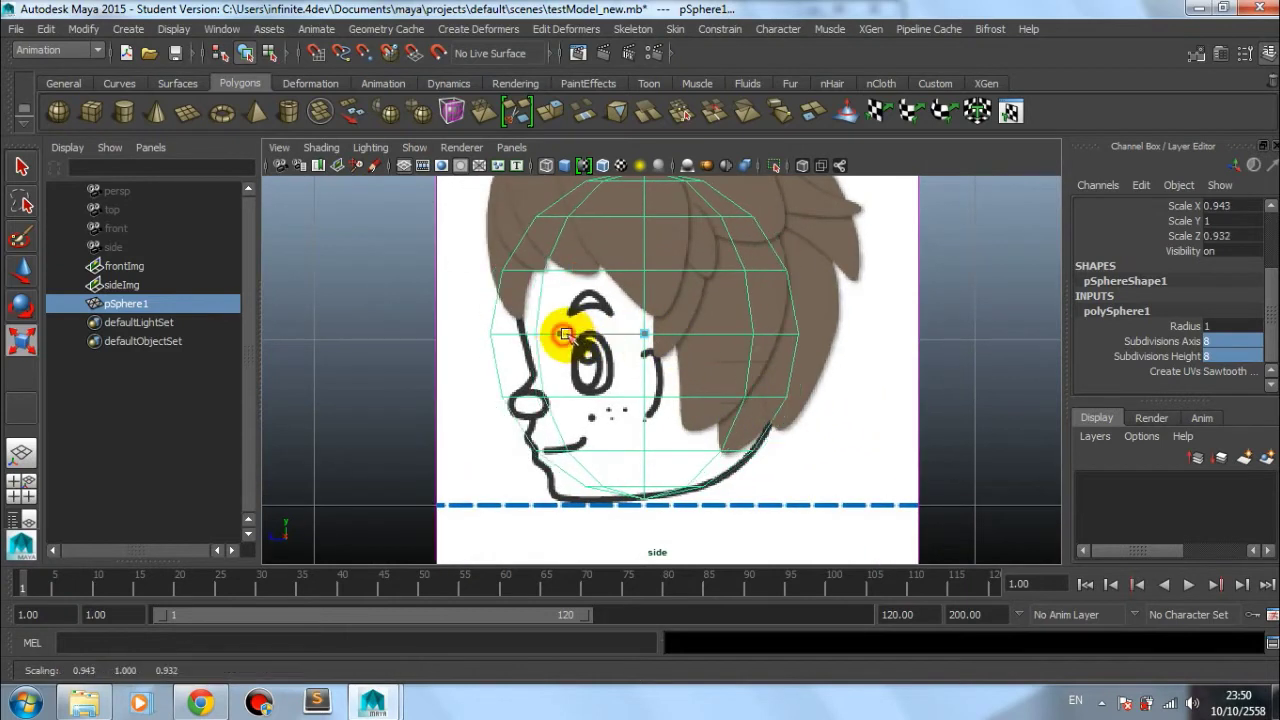
{"action": "key", "text": "w"}
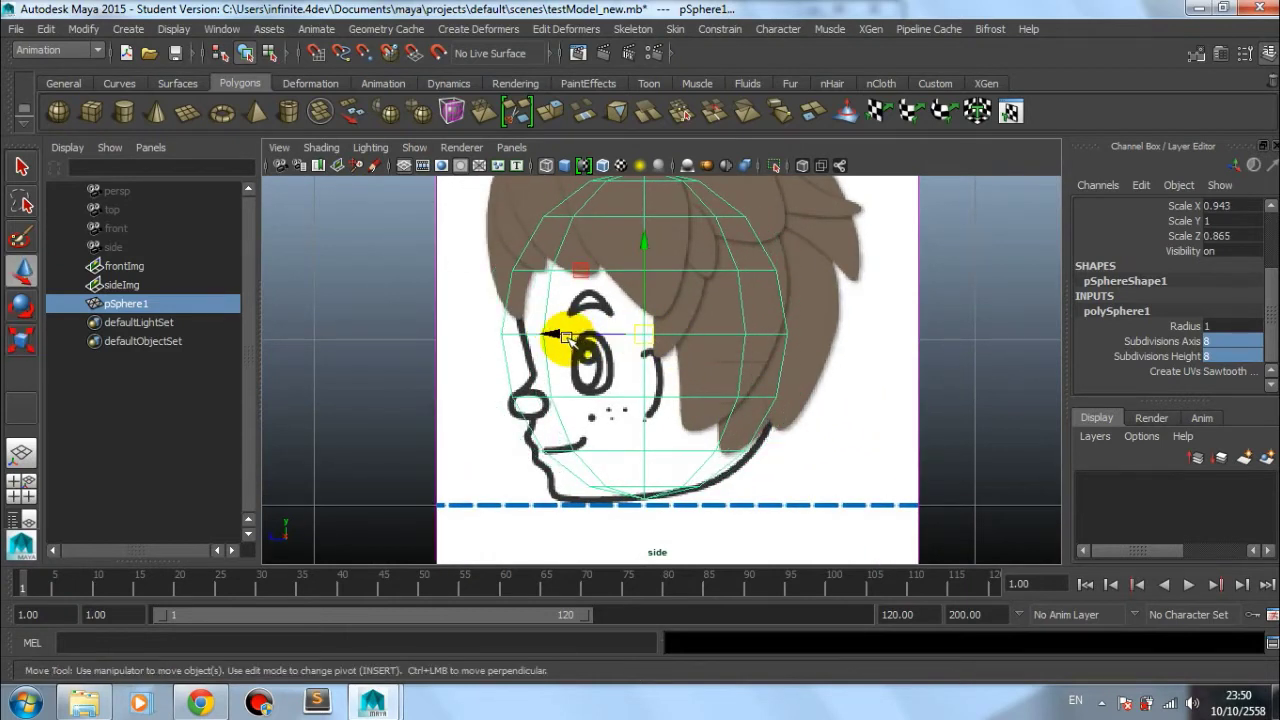
{"action": "left_click_drag", "start_coordinate": [567, 338], "coordinate": [579, 337]}
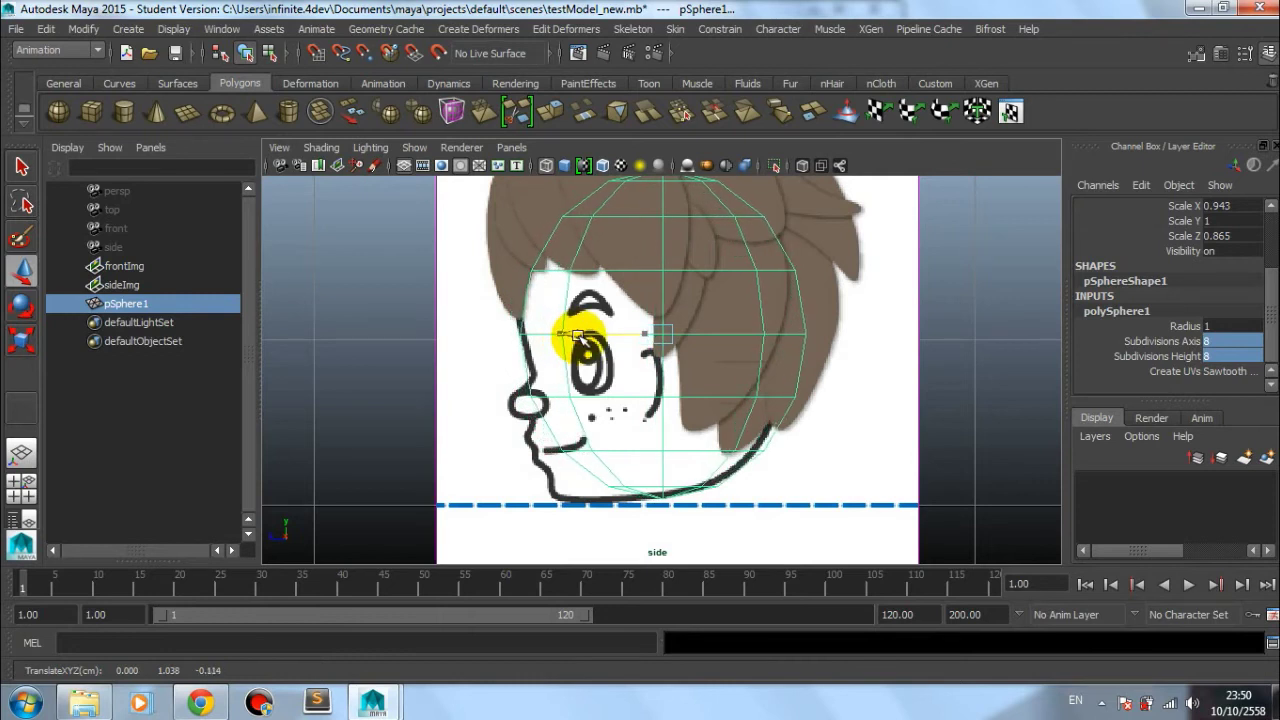
{"action": "key", "text": "r"}
{"action": "left_click_drag", "start_coordinate": [600, 336], "coordinate": [588, 334]}
{"action": "key", "text": "w"}
Step: Reframe the side view over the boy's face profile
{"action": "key", "text": "space"}
{"action": "left_click", "coordinate": [780, 430]}
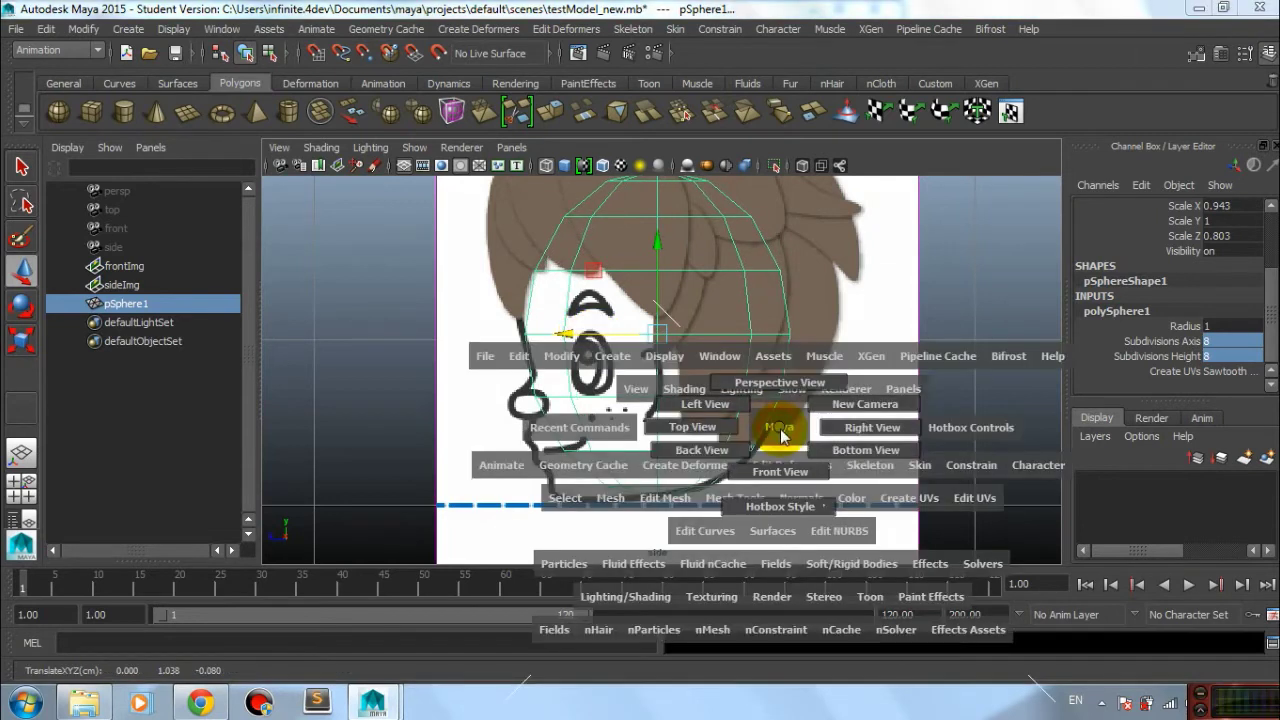
{"action": "scroll", "coordinate": [686, 423], "scroll_direction": "up", "scroll_amount": 3}
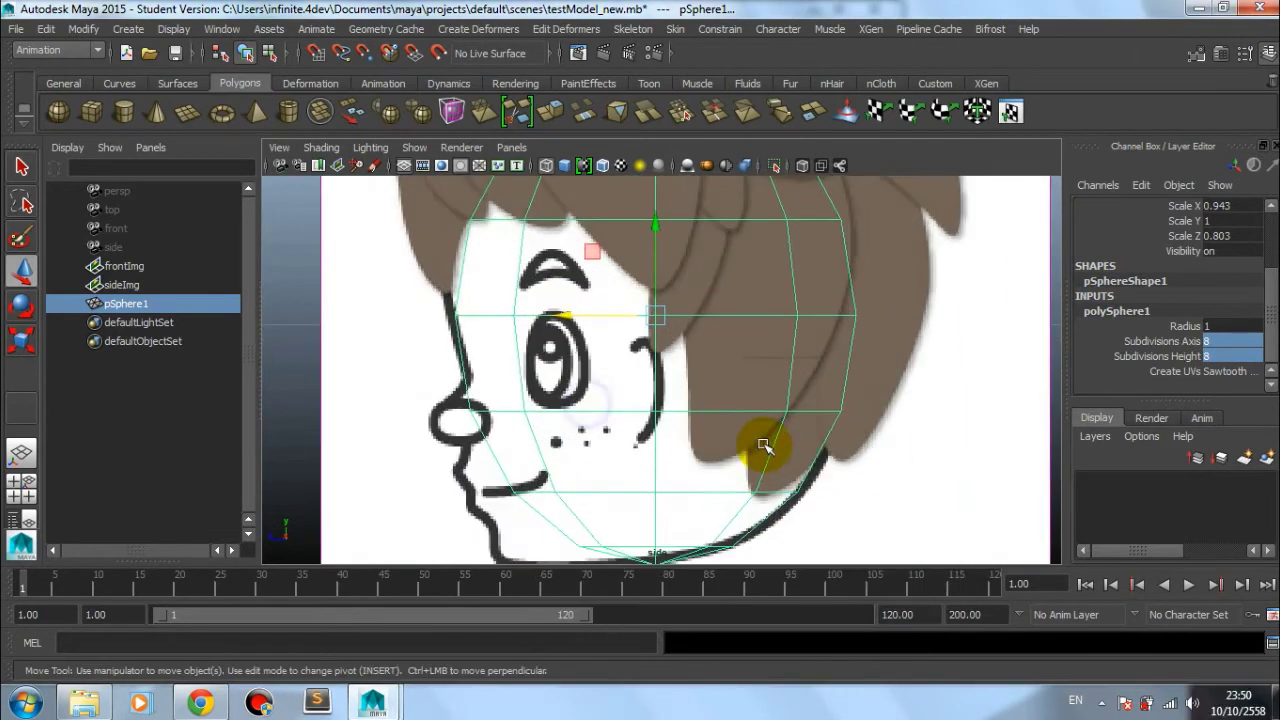
{"action": "middle_click_drag", "start_coordinate": [771, 451], "coordinate": [806, 386], "text": "alt"}
{"action": "scroll", "coordinate": [700, 418], "scroll_direction": "up", "scroll_amount": 1}
{"action": "scroll", "coordinate": [760, 405], "scroll_direction": "down", "scroll_amount": 1}
{"action": "scroll", "coordinate": [786, 400], "scroll_direction": "down", "scroll_amount": 1}
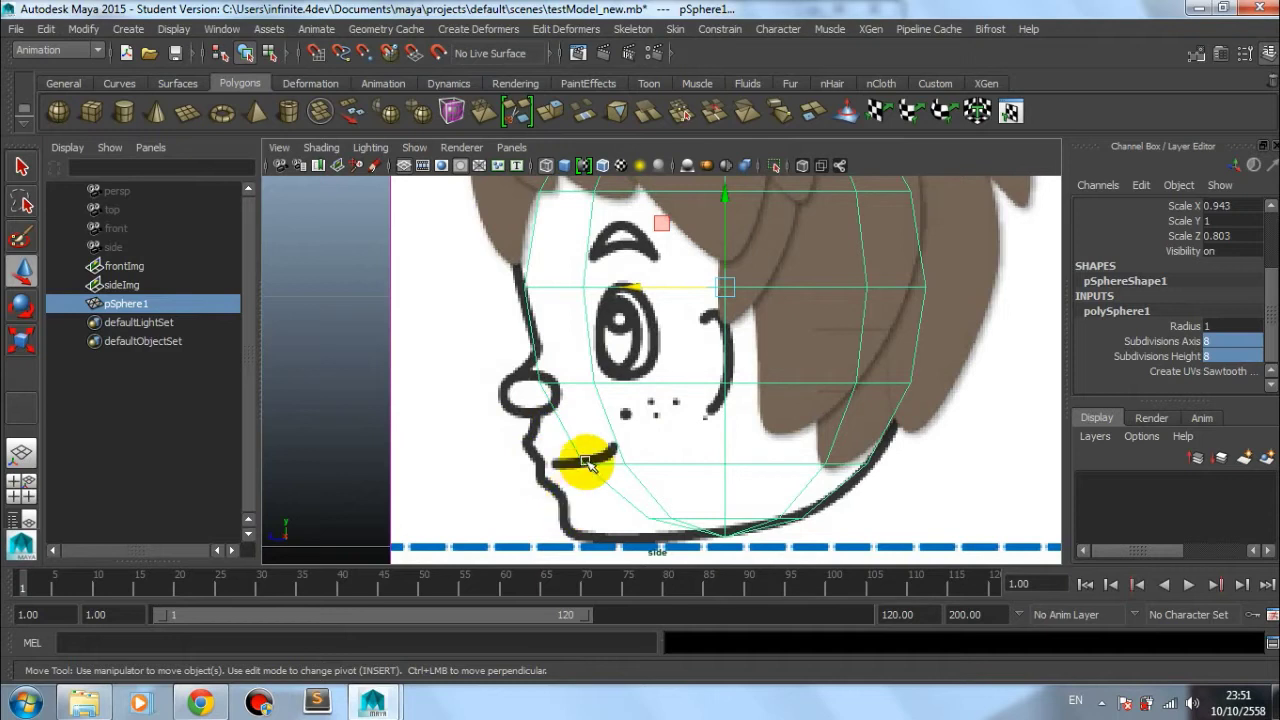
{"action": "middle_click_drag", "start_coordinate": [771, 363], "coordinate": [782, 400], "text": "alt"}
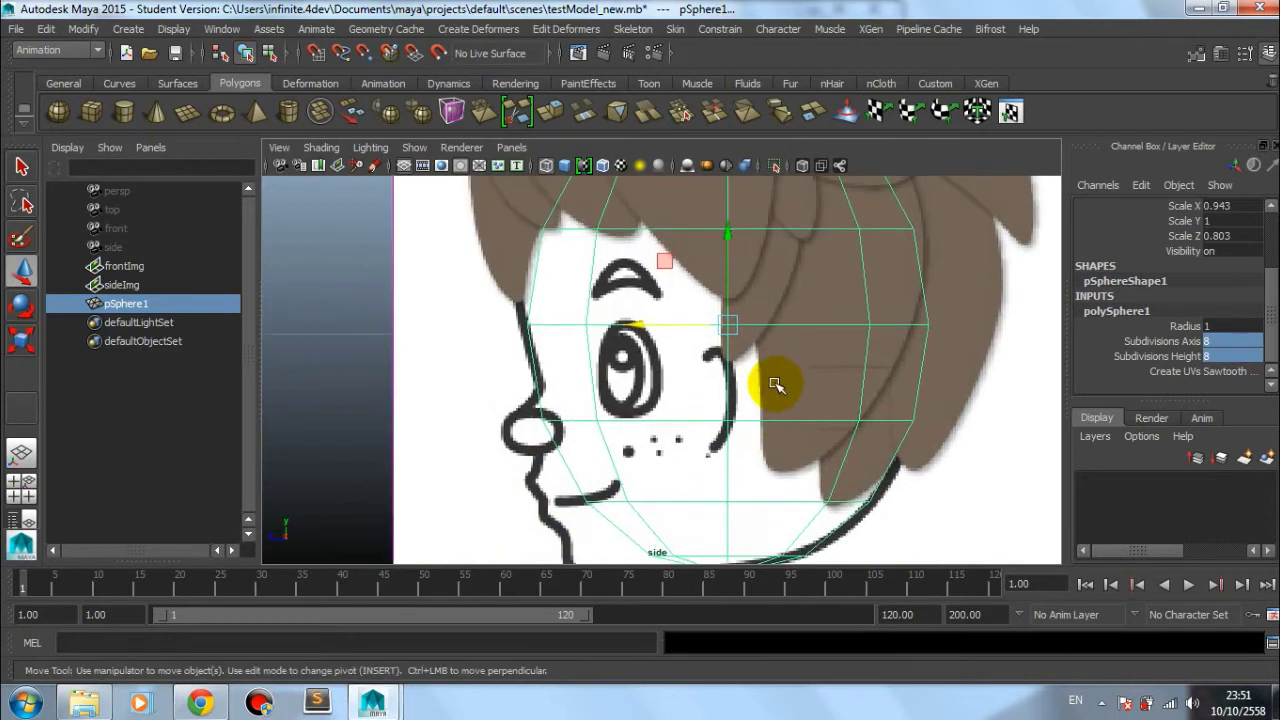
{"action": "key", "text": "space"}
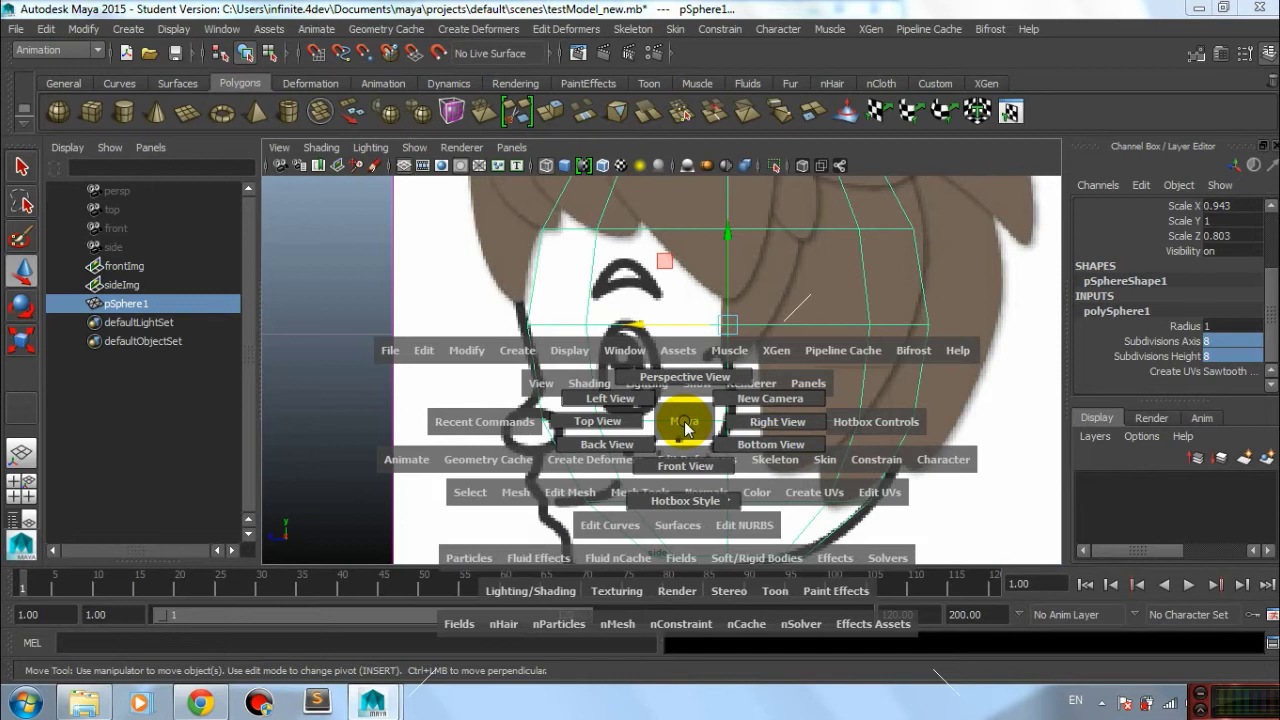
Step: Return to the front view and put the sphere into face selection mode
{"action": "left_click_drag", "start_coordinate": [684, 425], "coordinate": [685, 470]}
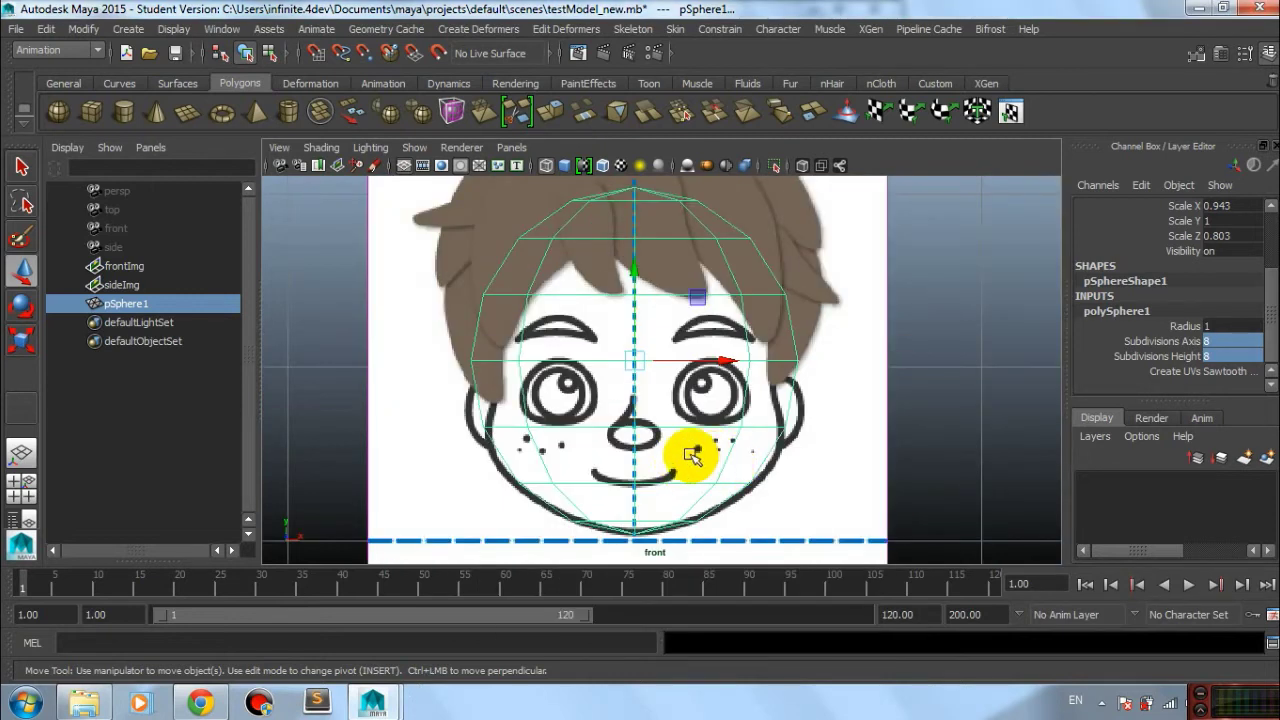
{"action": "scroll", "coordinate": [690, 483], "scroll_direction": "up", "scroll_amount": 1}
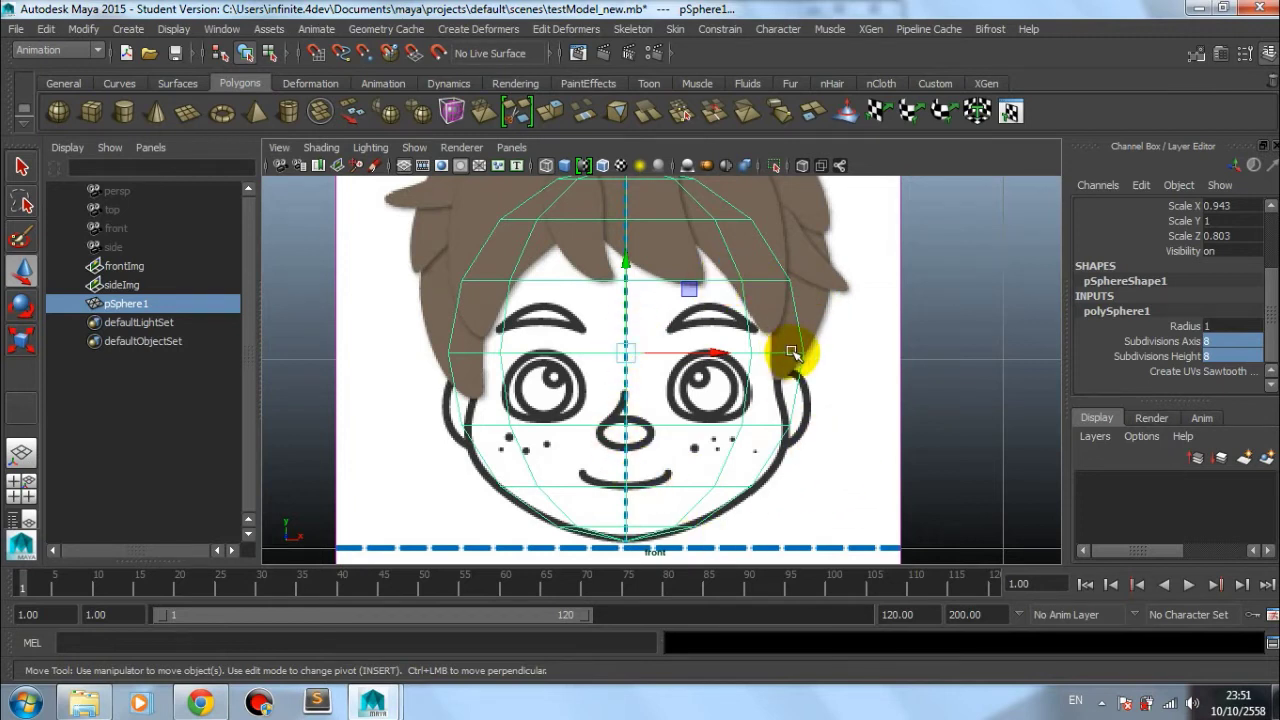
{"action": "right_click_drag", "start_coordinate": [790, 354], "coordinate": [790, 322]}
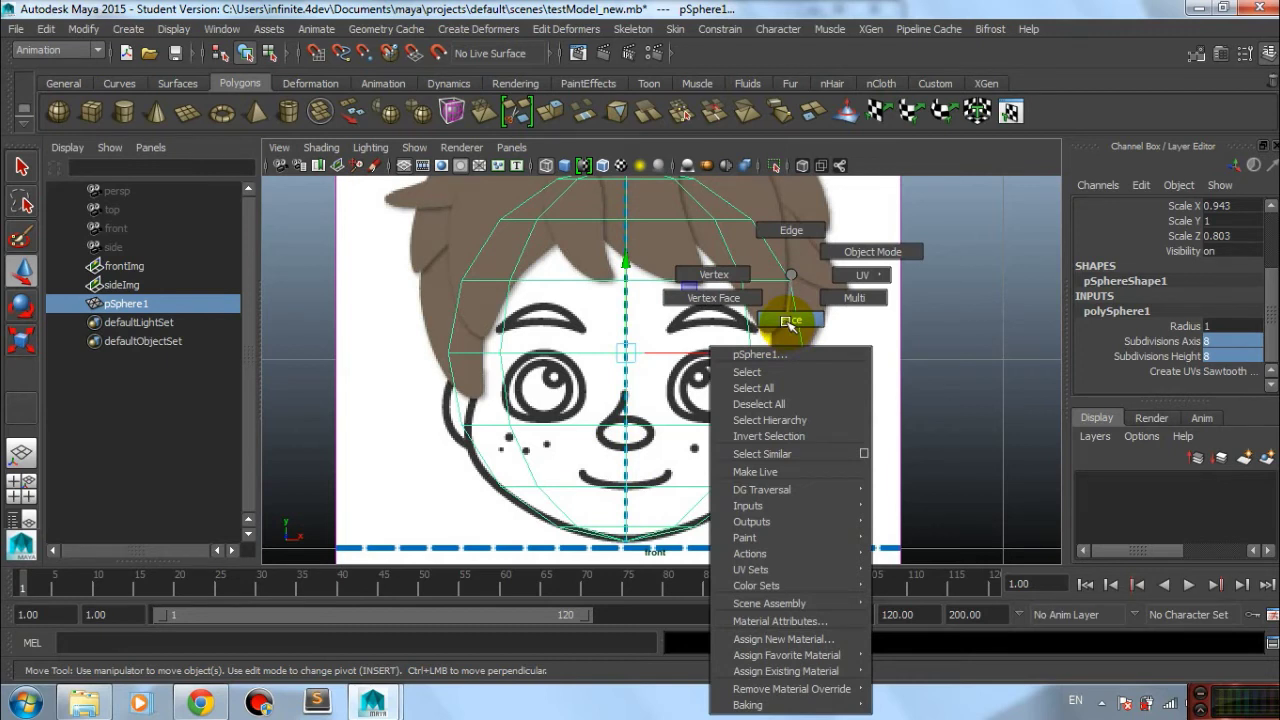
{"action": "scroll", "coordinate": [800, 356], "scroll_direction": "down", "scroll_amount": 3}
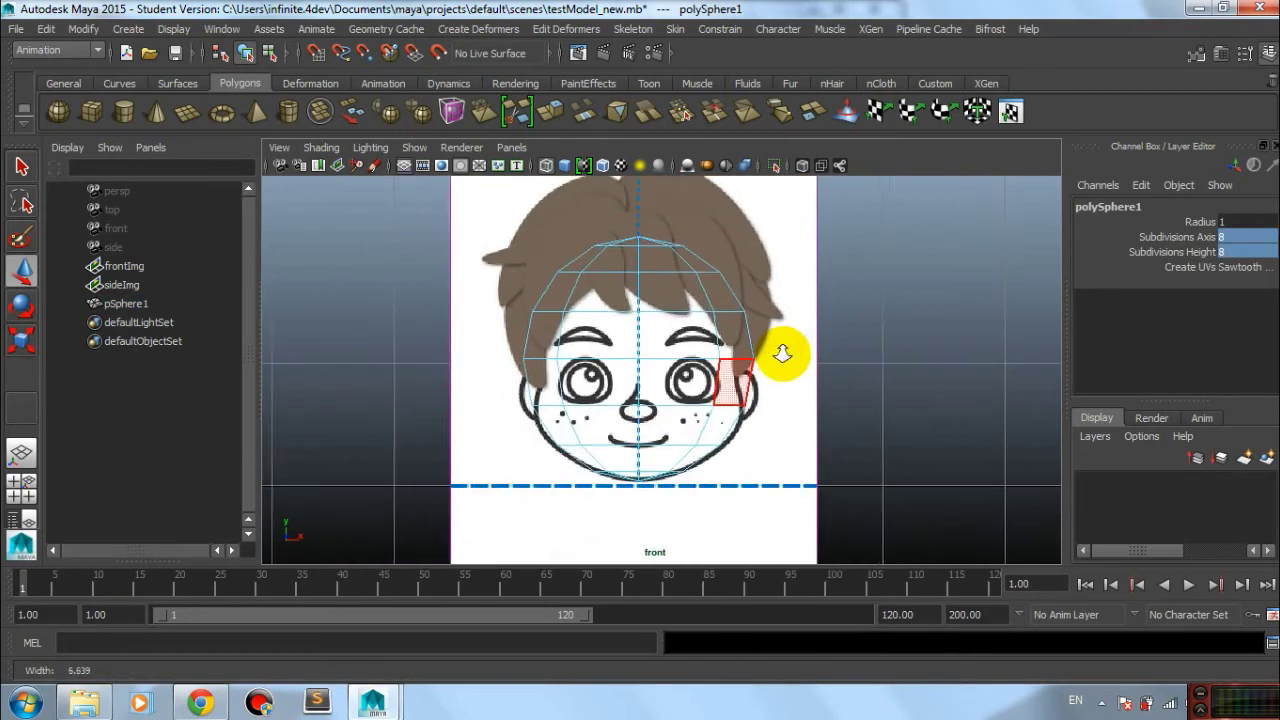
Step: Delete the left-half faces, then reselect the half-sphere in object mode
{"action": "left_click_drag", "start_coordinate": [463, 194], "coordinate": [610, 526]}
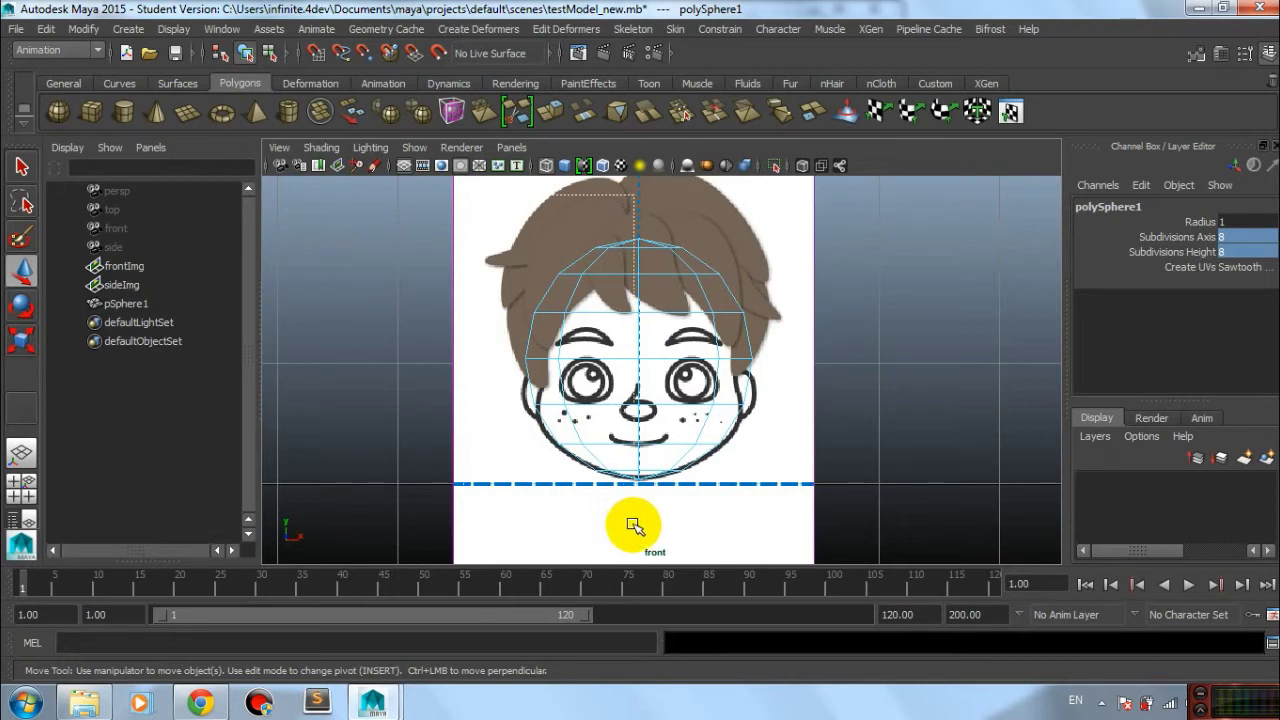
{"action": "left_click_drag", "start_coordinate": [632, 526], "coordinate": [636, 524]}
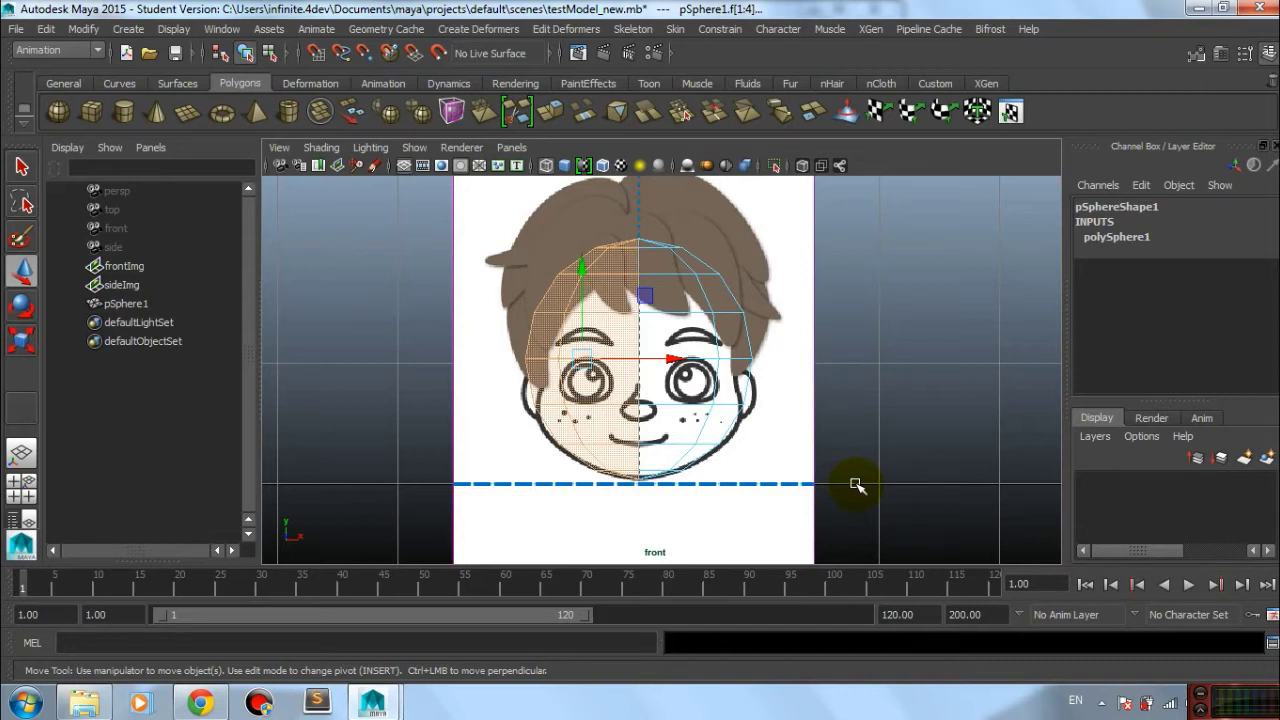
{"action": "key", "text": "Delete"}
{"action": "scroll", "coordinate": [665, 378], "scroll_direction": "up", "scroll_amount": 2}
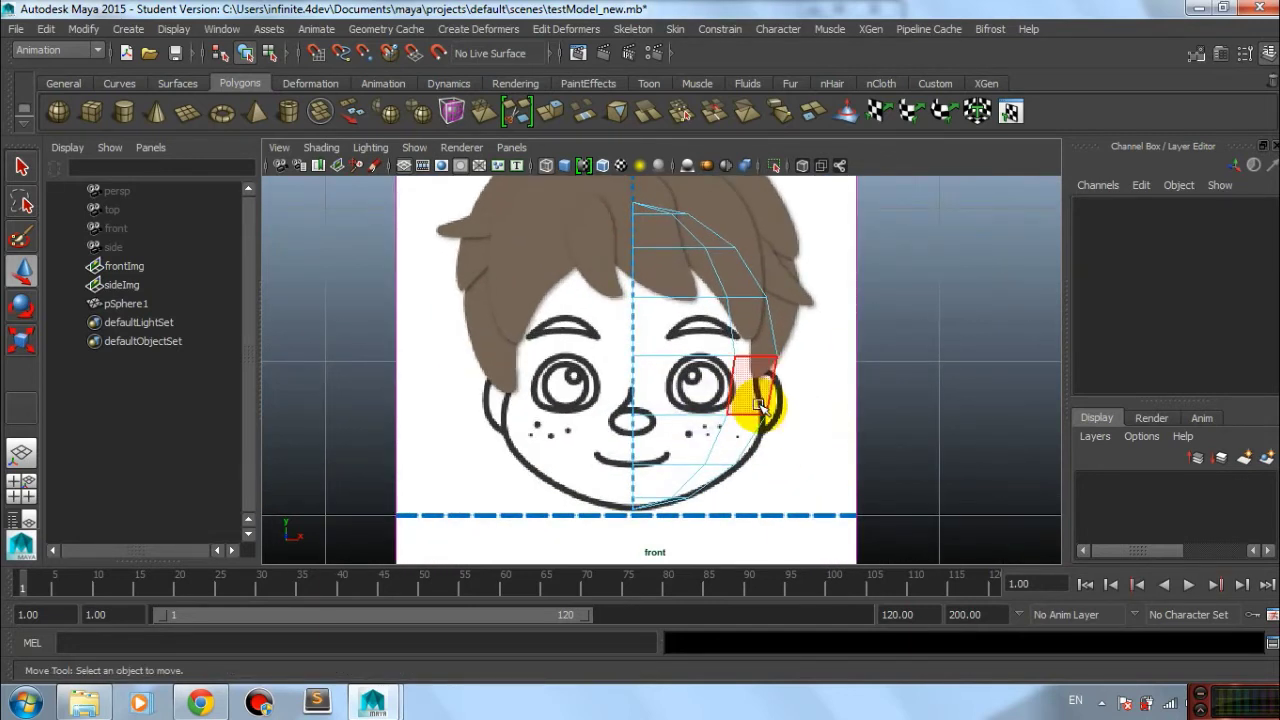
{"action": "right_click_drag", "start_coordinate": [700, 322], "coordinate": [762, 240]}
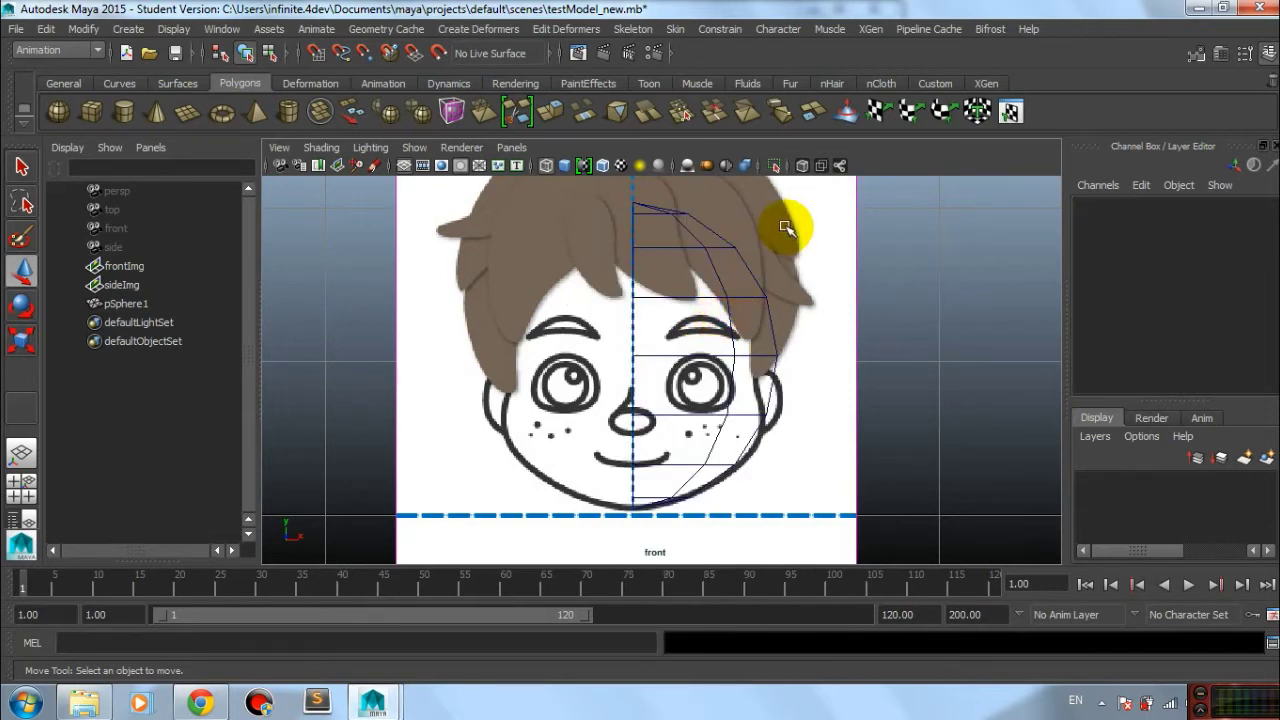
{"action": "left_click", "coordinate": [690, 318]}
Step: Turn on shaded display and switch the half-sphere to vertex mode
{"action": "key", "text": "5"}
{"action": "scroll", "coordinate": [623, 343], "scroll_direction": "up", "scroll_amount": 2}
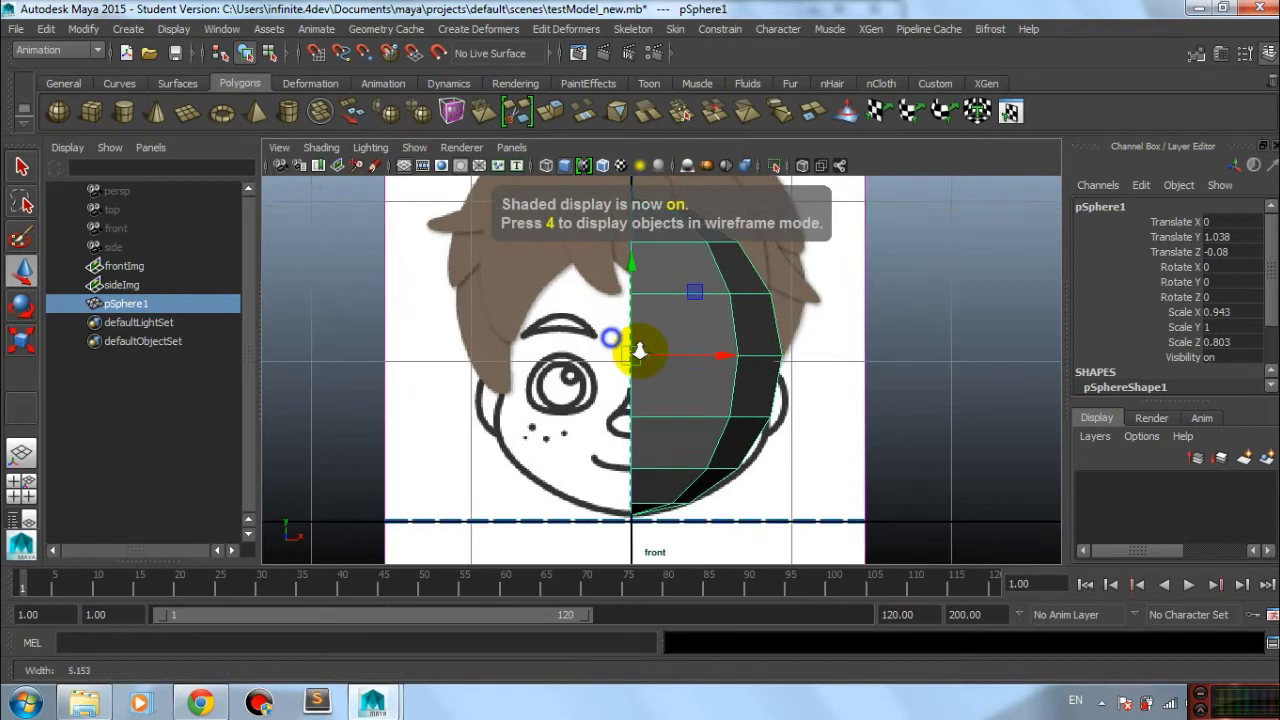
{"action": "middle_click_drag", "start_coordinate": [734, 346], "coordinate": [754, 355], "text": "alt"}
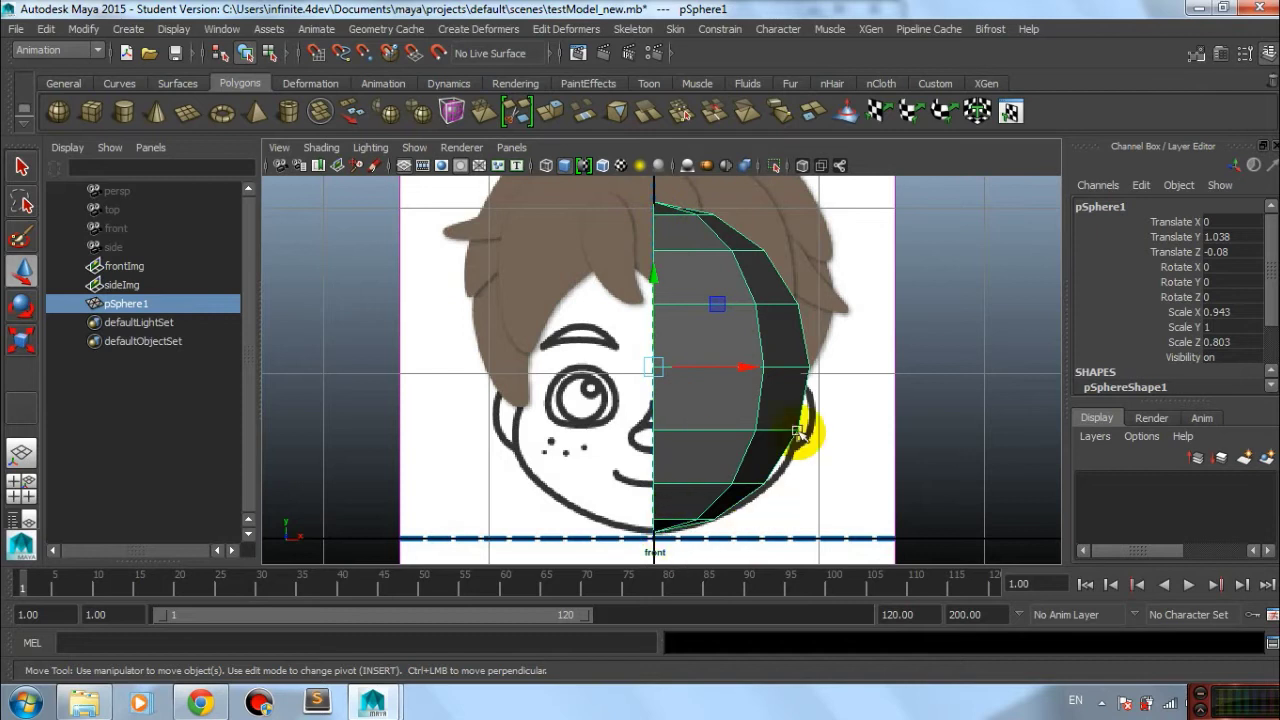
{"action": "right_click_drag", "start_coordinate": [705, 242], "coordinate": [631, 240]}
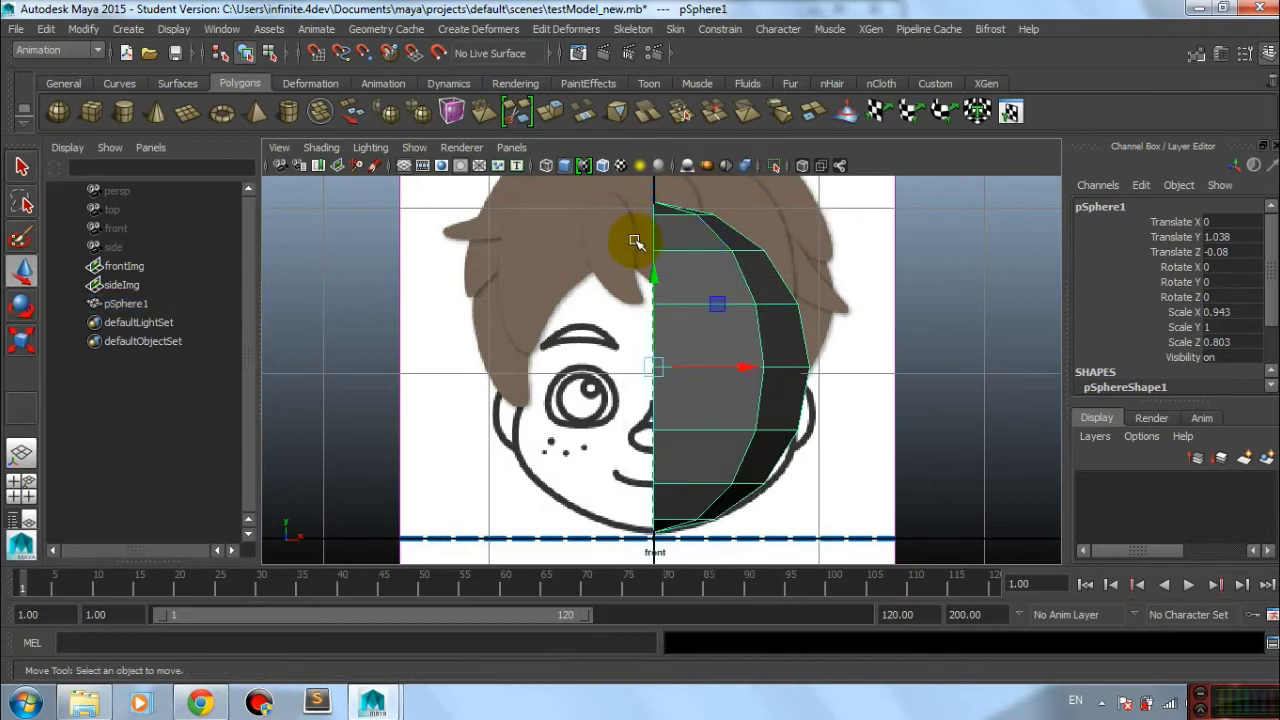
{"action": "scroll", "coordinate": [727, 303], "scroll_direction": "up", "scroll_amount": 3}
{"action": "middle_click_drag", "start_coordinate": [727, 303], "coordinate": [706, 420], "text": "alt"}
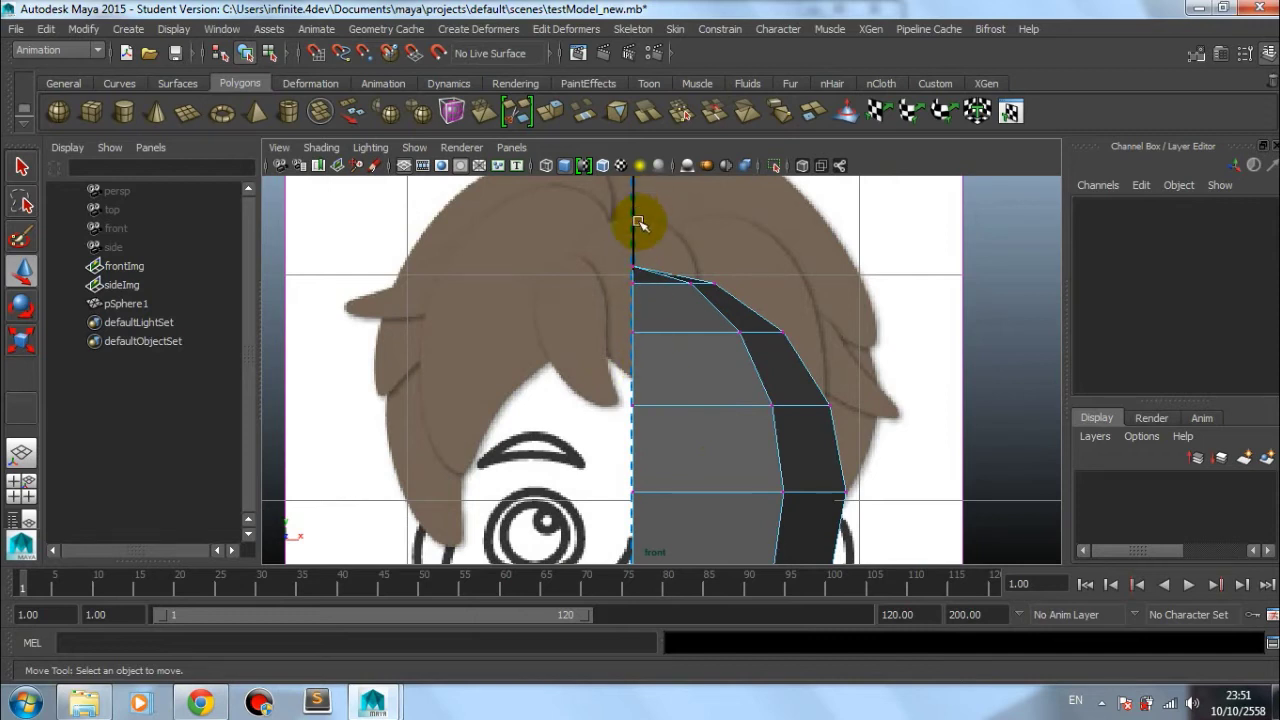
Step: Move a top centre-seam vertex to the right, then return to object mode
{"action": "left_click", "coordinate": [669, 284]}
{"action": "scroll", "coordinate": [669, 284], "scroll_direction": "down", "scroll_amount": 3}
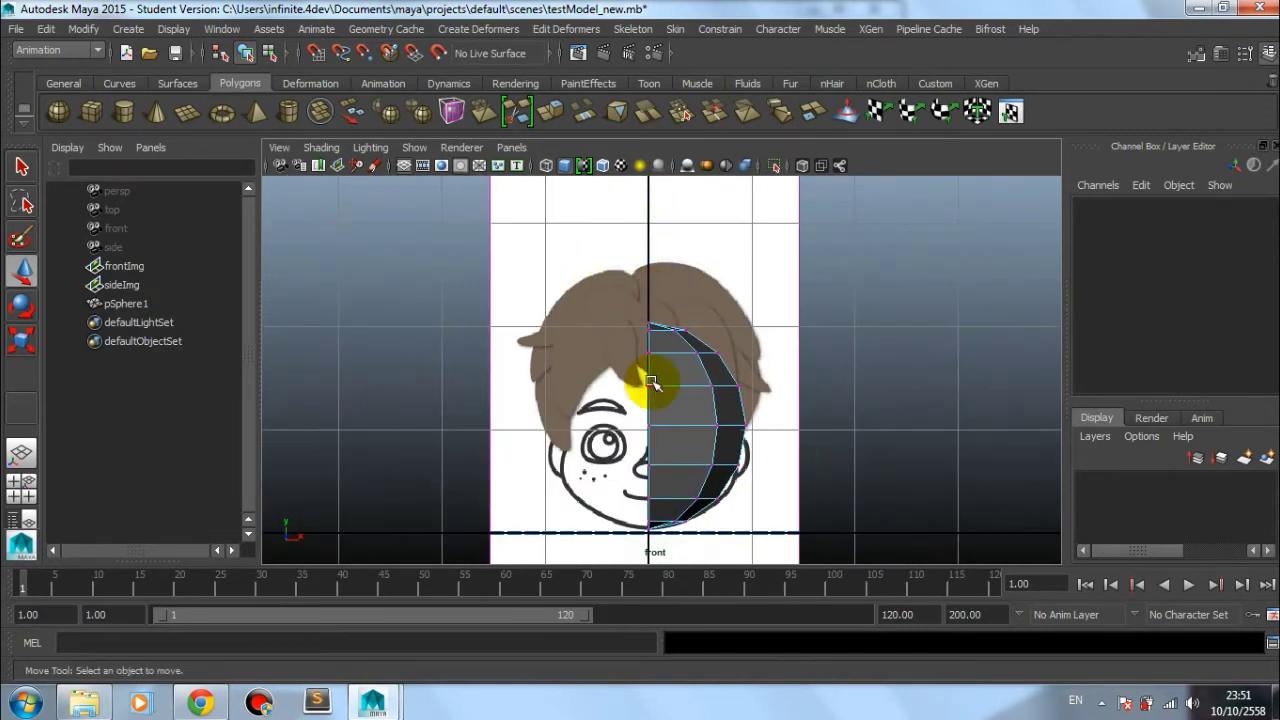
{"action": "scroll", "coordinate": [654, 366], "scroll_direction": "up", "scroll_amount": 1}
{"action": "scroll", "coordinate": [904, 432], "scroll_direction": "up", "scroll_amount": 4}
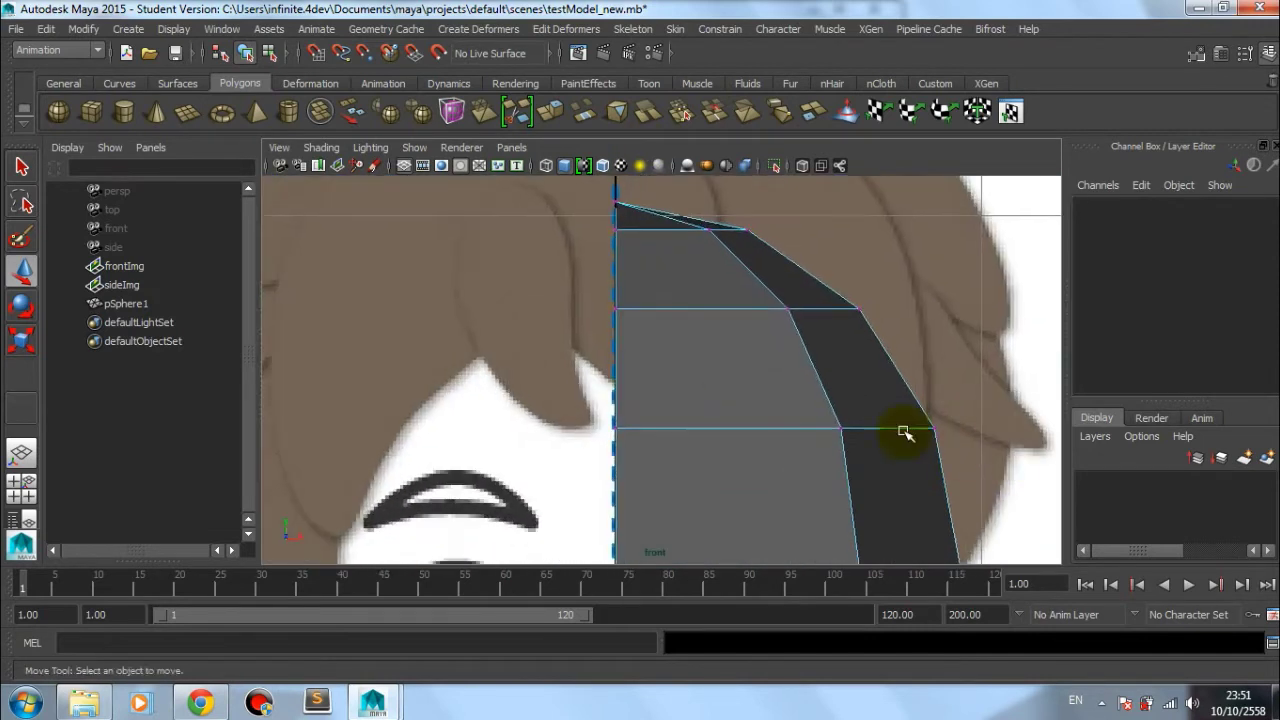
{"action": "left_click", "coordinate": [618, 310]}
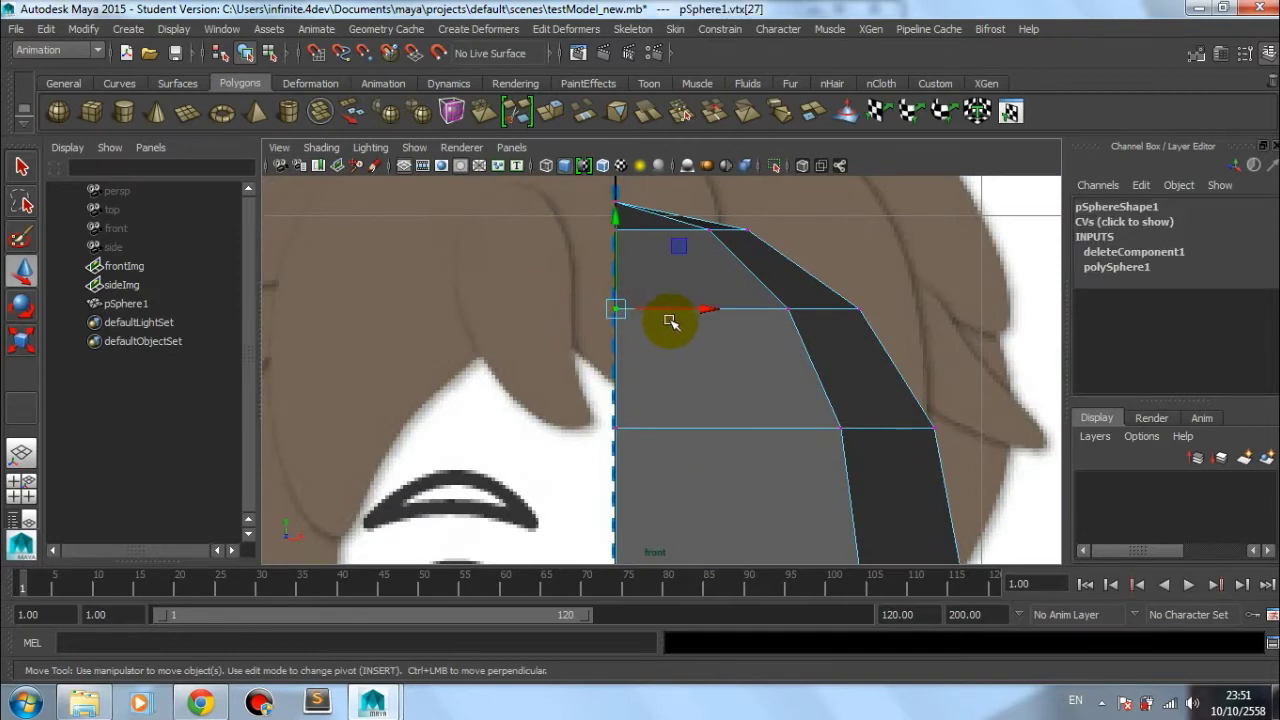
{"action": "left_click_drag", "start_coordinate": [663, 309], "coordinate": [700, 311]}
{"action": "scroll", "coordinate": [865, 411], "scroll_direction": "down", "scroll_amount": 2}
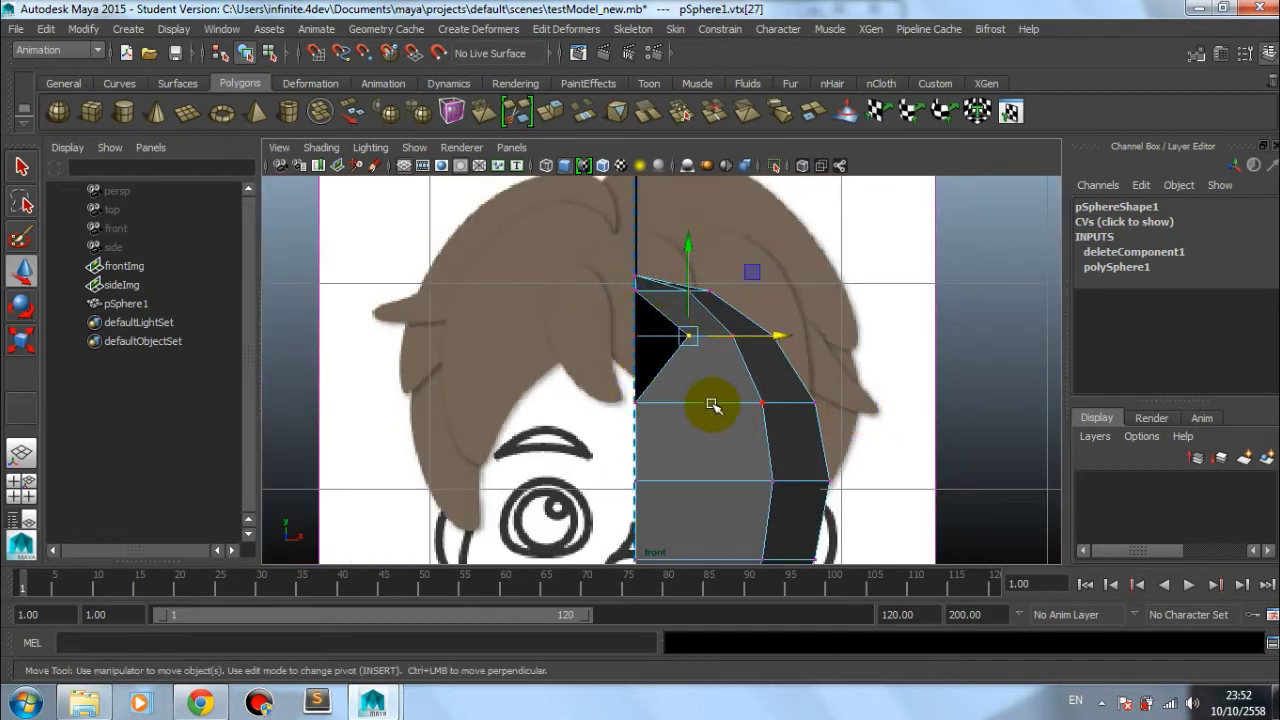
{"action": "right_click_drag", "start_coordinate": [712, 405], "coordinate": [798, 250]}
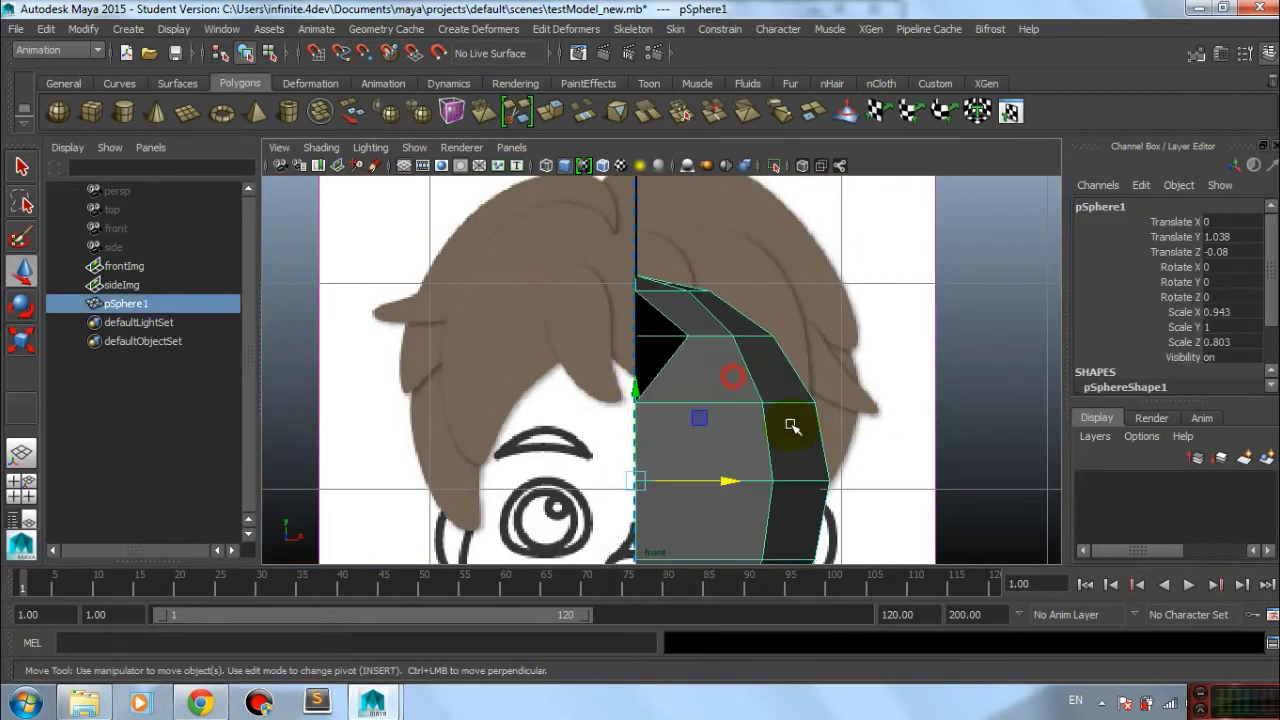
{"action": "scroll", "coordinate": [851, 414], "scroll_direction": "down", "scroll_amount": 2}
{"action": "scroll", "coordinate": [803, 394], "scroll_direction": "down", "scroll_amount": 1}
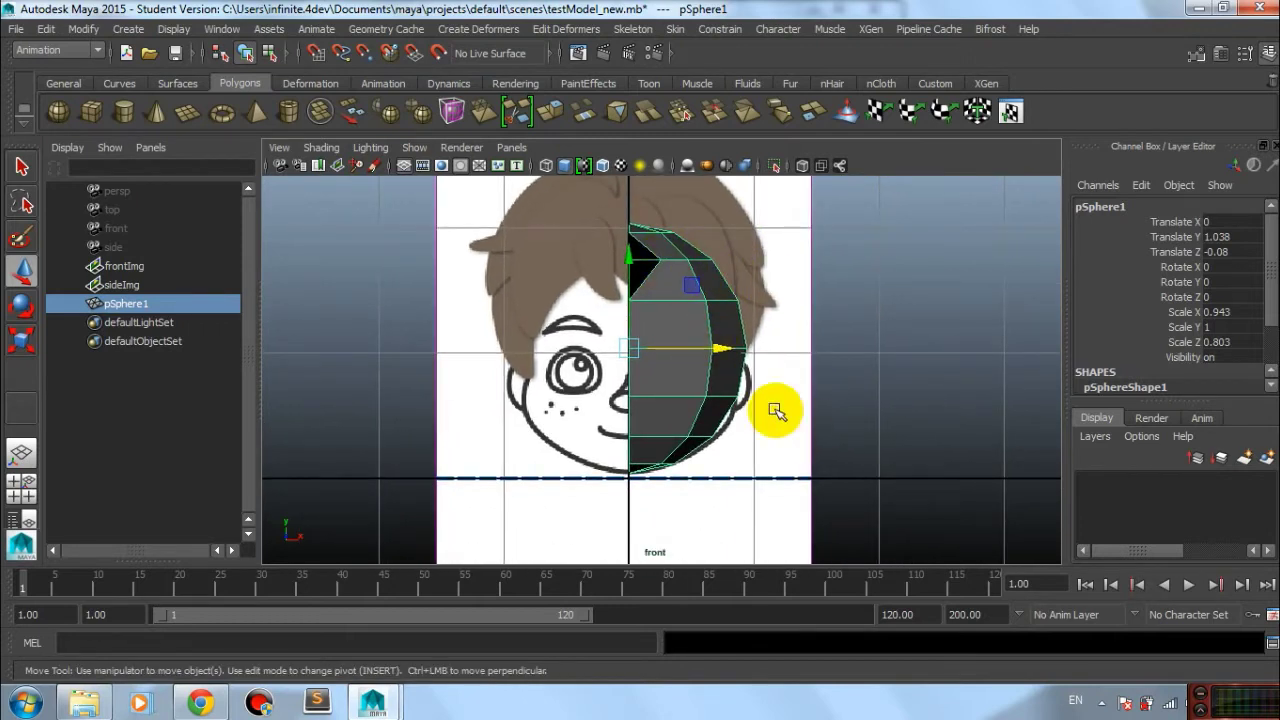
Step: Freeze all transforms on the half-sphere through the Channel Box
{"action": "key", "text": "ctrl+d"}
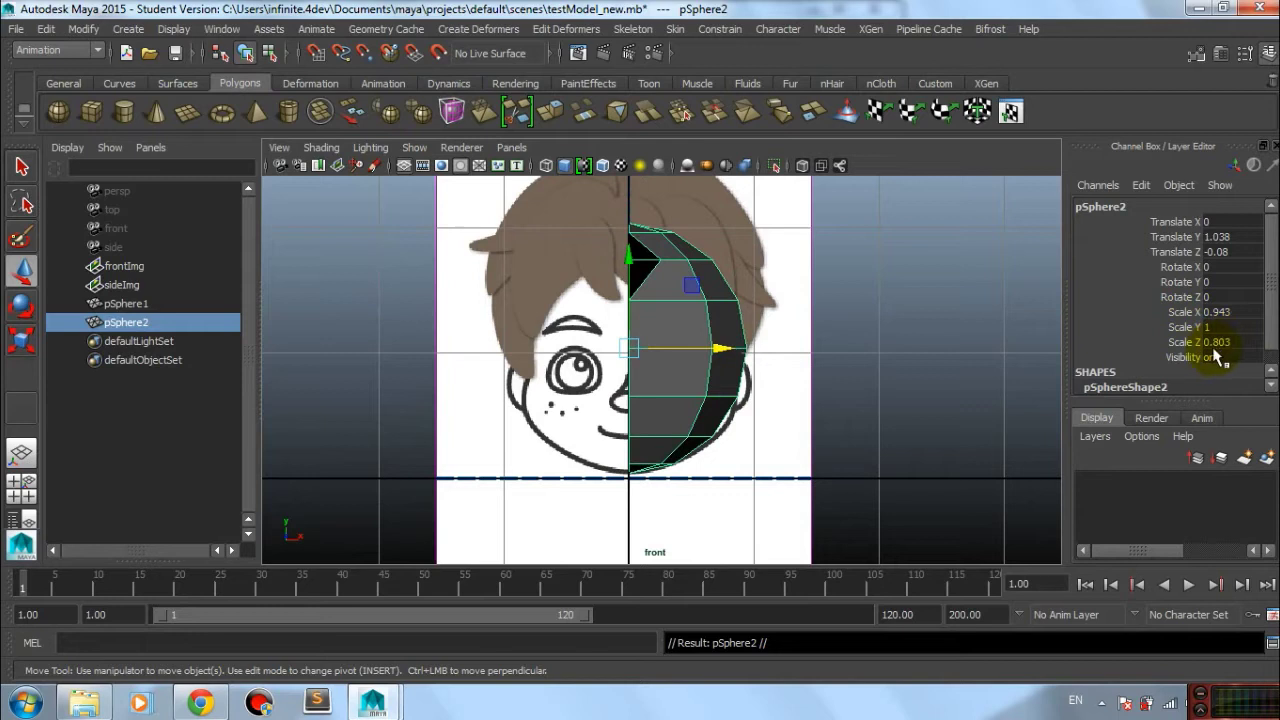
{"action": "key", "text": "ctrl+z"}
{"action": "right_click", "coordinate": [692, 277]}
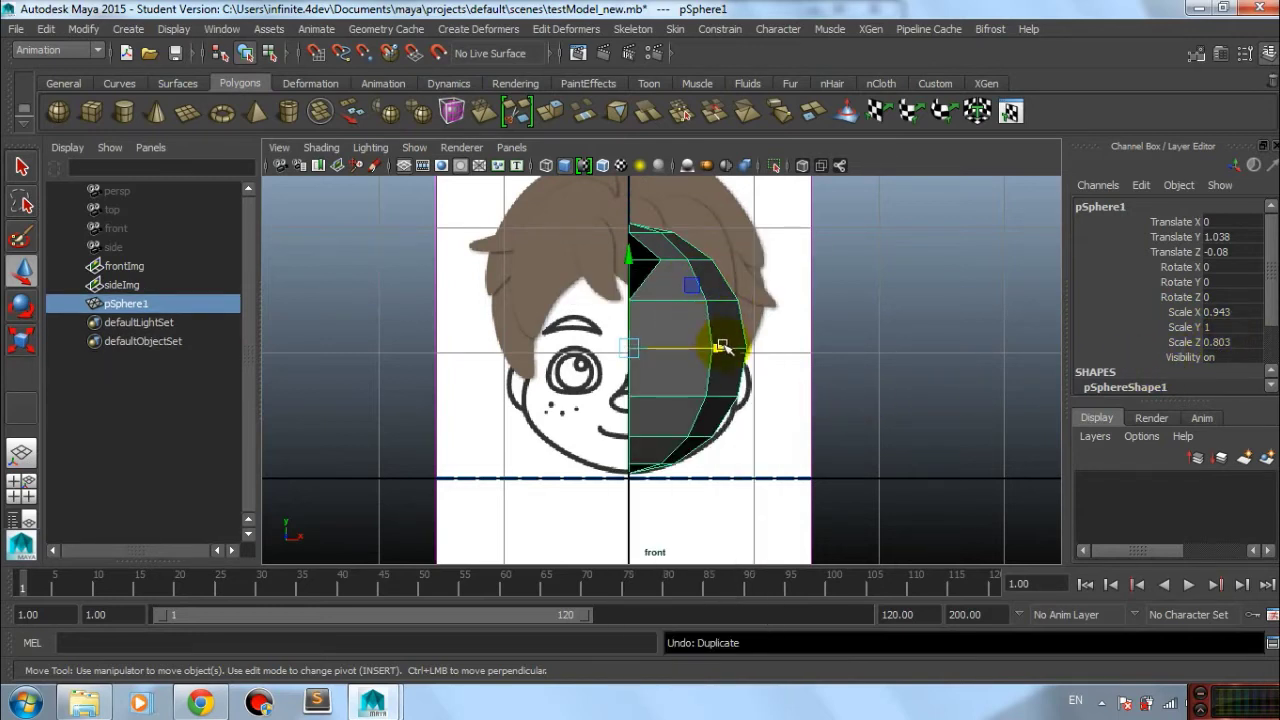
{"action": "left_click", "coordinate": [1195, 297]}
{"action": "right_click", "coordinate": [1205, 305]}
{"action": "mouse_move", "coordinate": [1142, 302]}
{"action": "left_click", "coordinate": [1053, 357]}
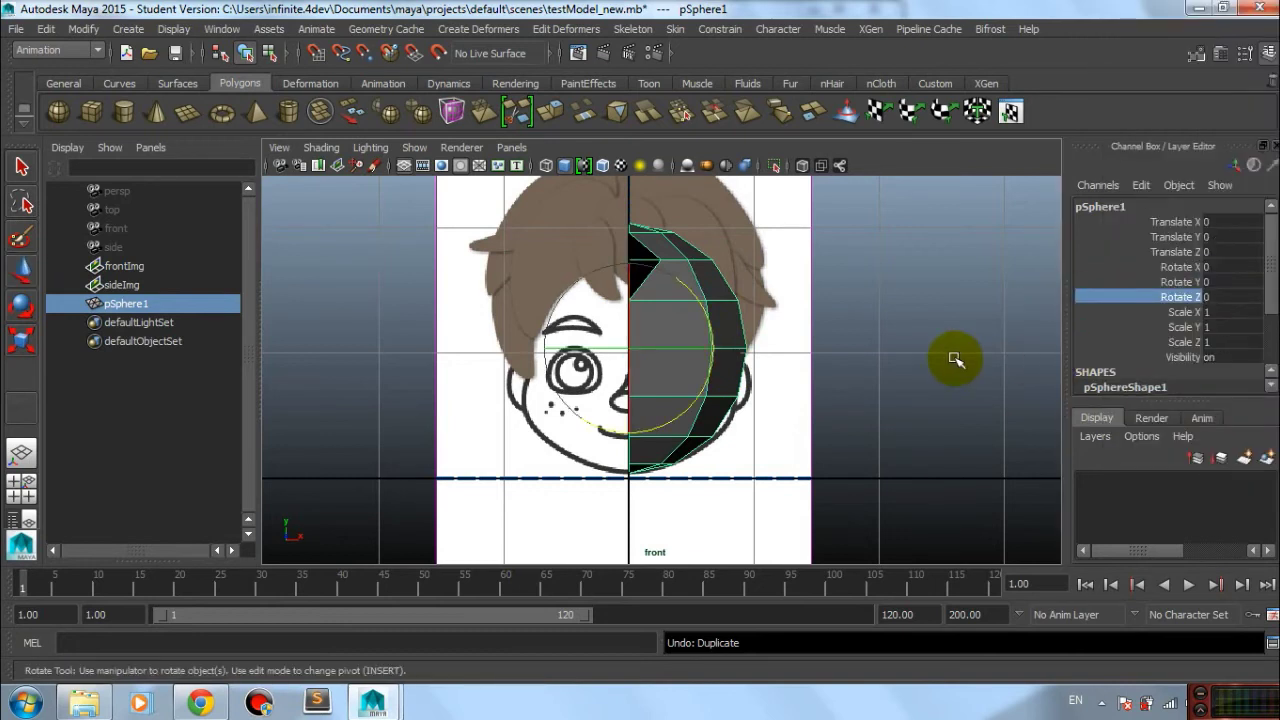
Step: Duplicate the frozen half-sphere and set the copy's Scale X to -1 to mirror it
{"action": "key", "text": "ctrl+d"}
{"action": "left_click_drag", "start_coordinate": [1206, 313], "coordinate": [1215, 325]}
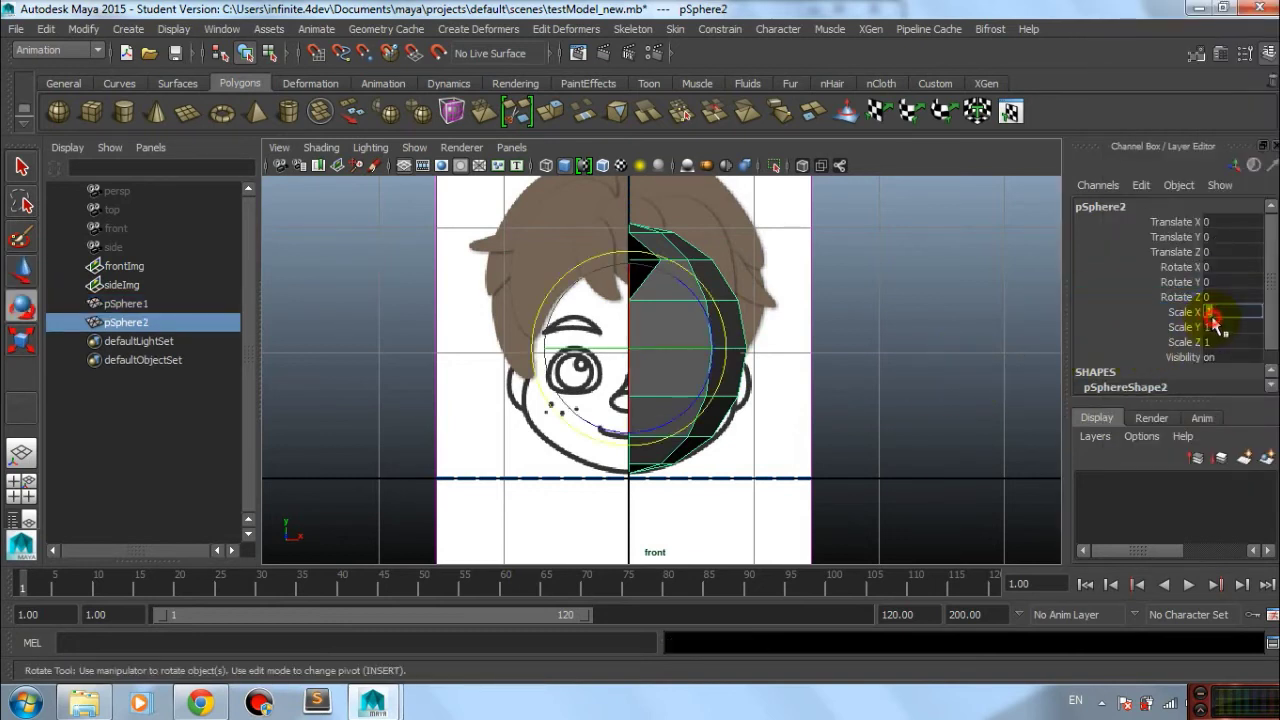
{"action": "type", "text": "-1"}
{"action": "key", "text": "Return"}
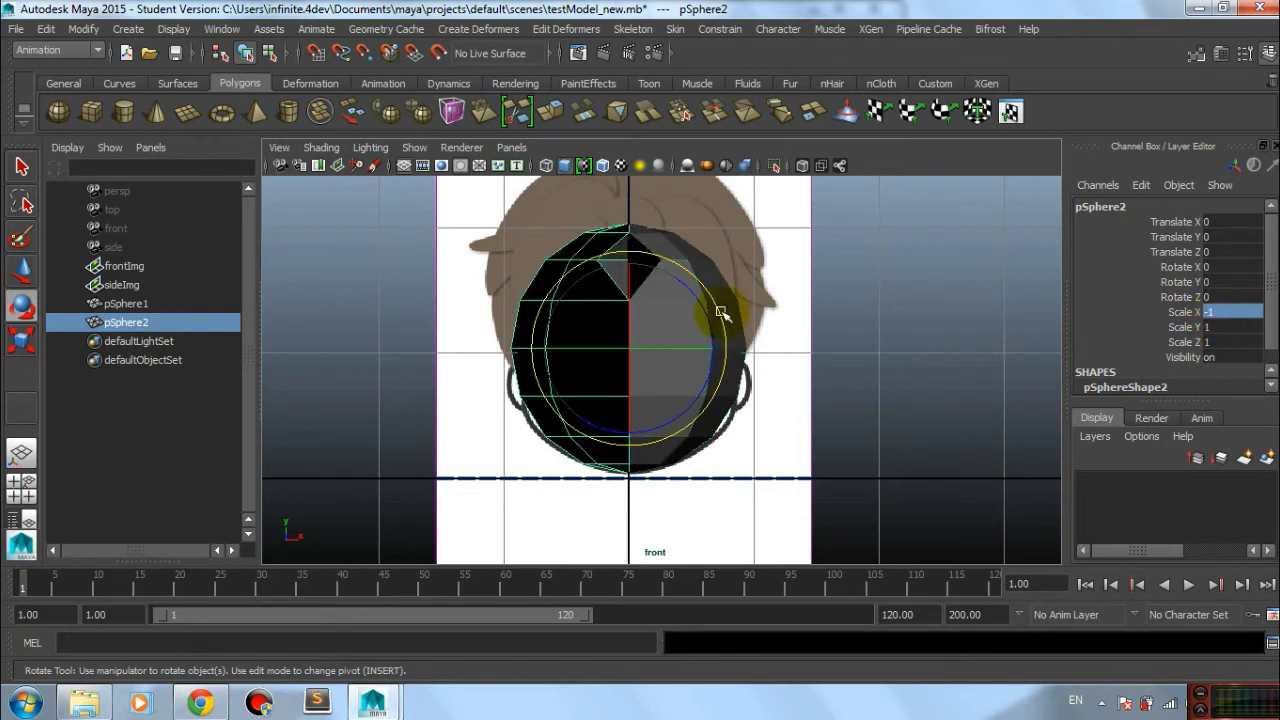
{"action": "key", "text": "w"}
{"action": "scroll", "coordinate": [808, 429], "scroll_direction": "up", "scroll_amount": 2}
{"action": "scroll", "coordinate": [642, 308], "scroll_direction": "up", "scroll_amount": 2}
{"action": "scroll", "coordinate": [598, 287], "scroll_direction": "up", "scroll_amount": 2}
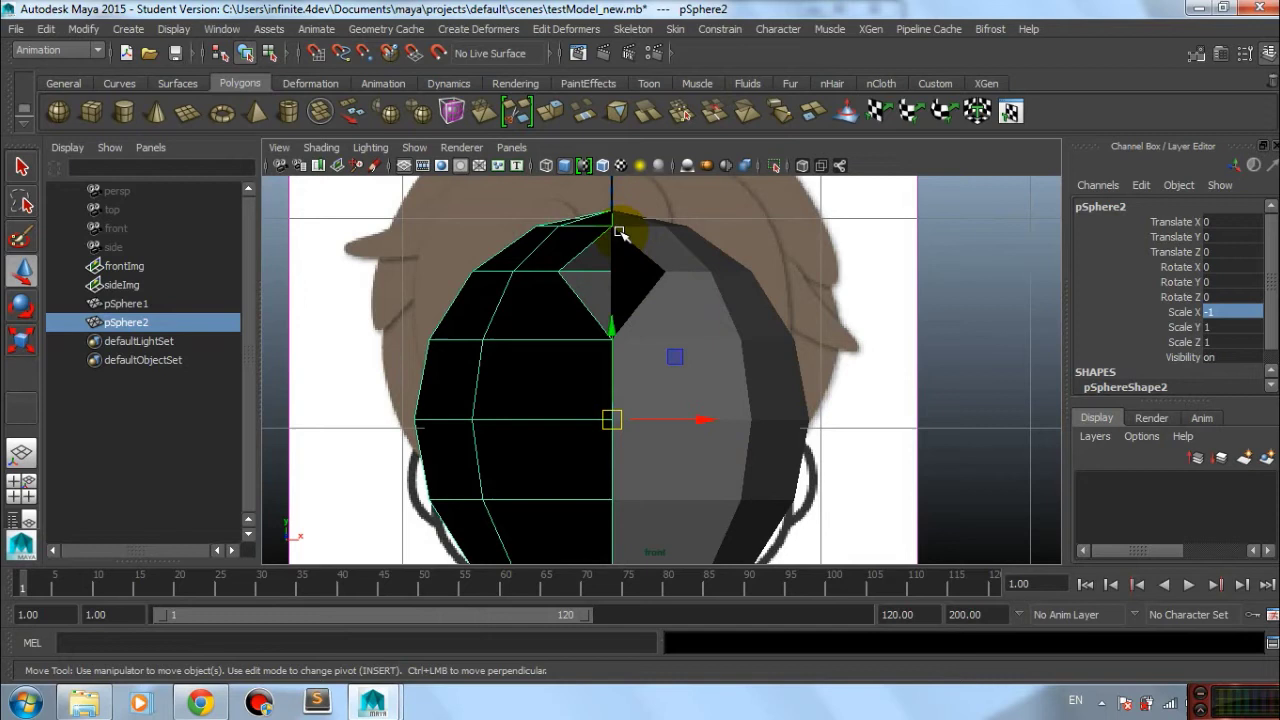
Step: Compare the mirrored copy with the original, then delete pSphere2
{"action": "left_click", "coordinate": [666, 274]}
{"action": "right_click_drag", "start_coordinate": [666, 274], "coordinate": [664, 272]}
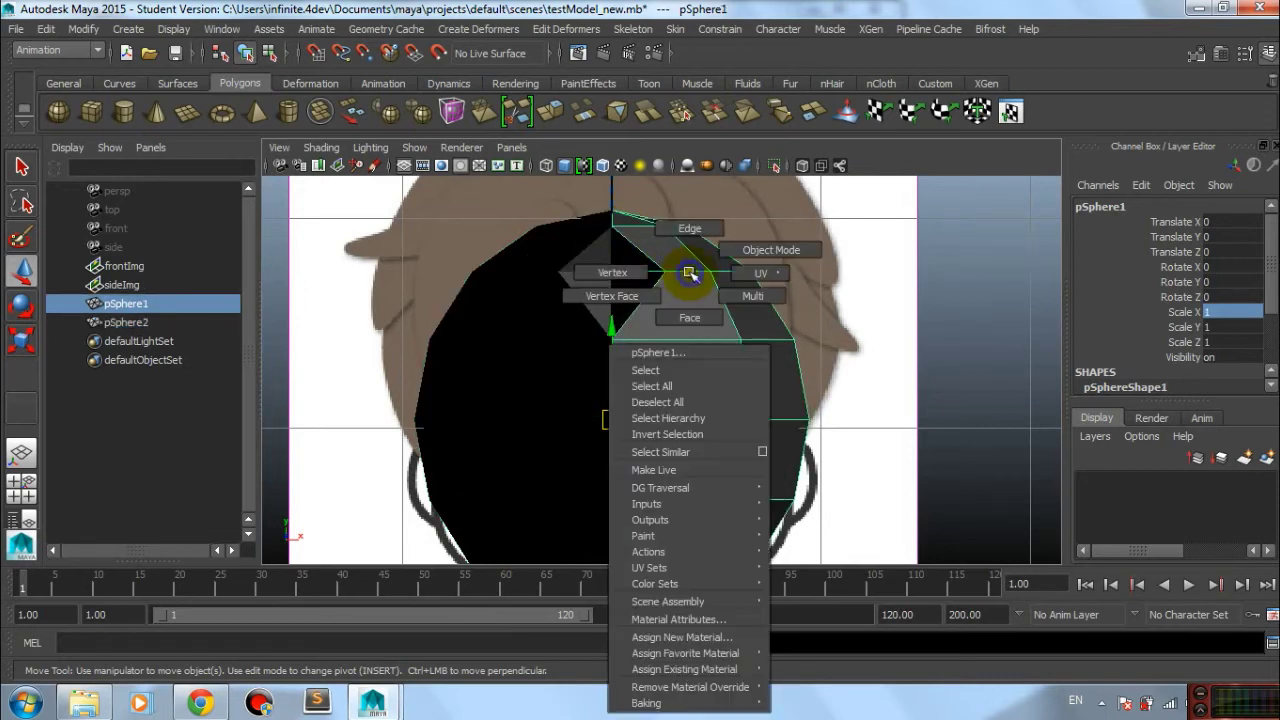
{"action": "left_click", "coordinate": [666, 271]}
{"action": "scroll", "coordinate": [598, 321], "scroll_direction": "up", "scroll_amount": 1}
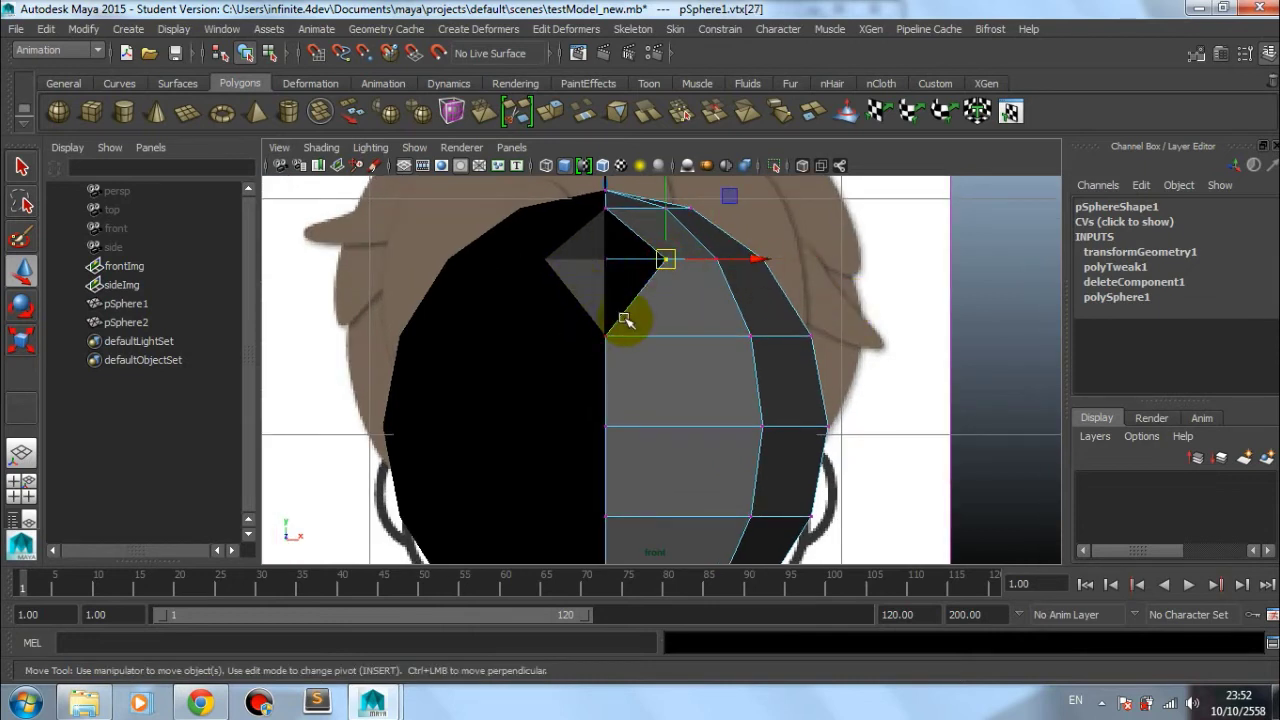
{"action": "scroll", "coordinate": [623, 320], "scroll_direction": "up", "scroll_amount": 1}
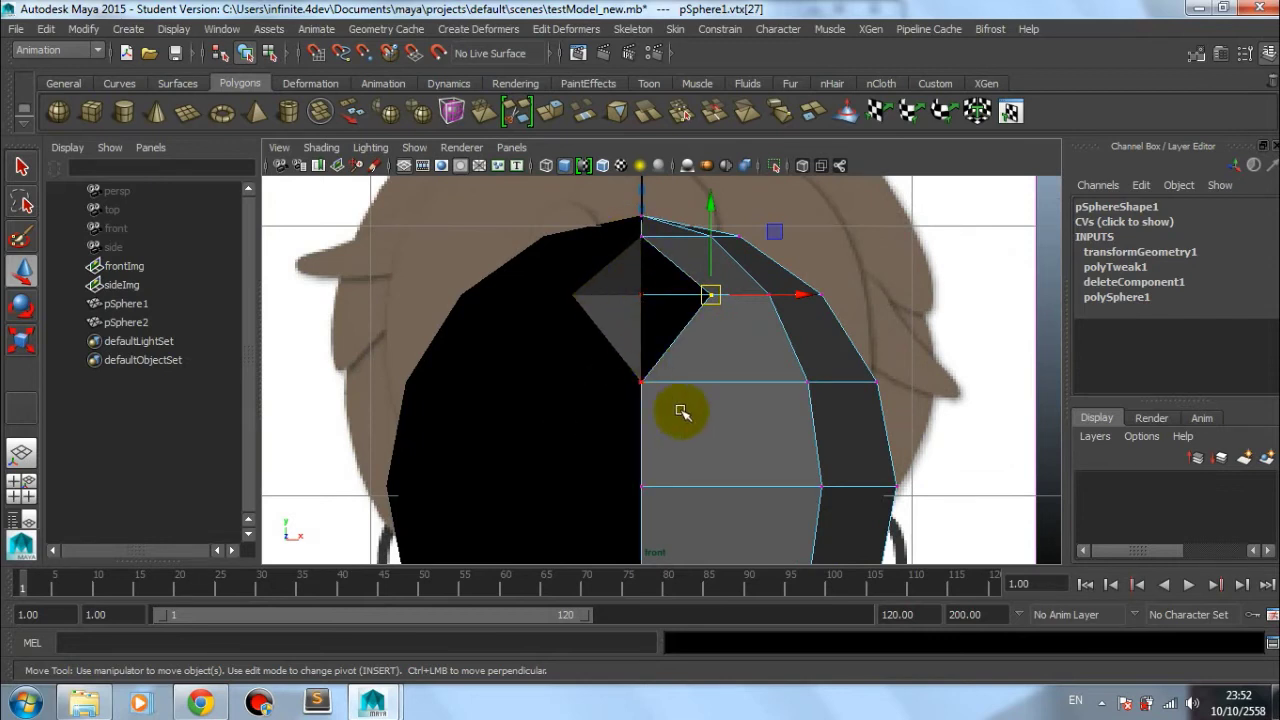
{"action": "right_click_drag", "start_coordinate": [569, 317], "coordinate": [534, 334]}
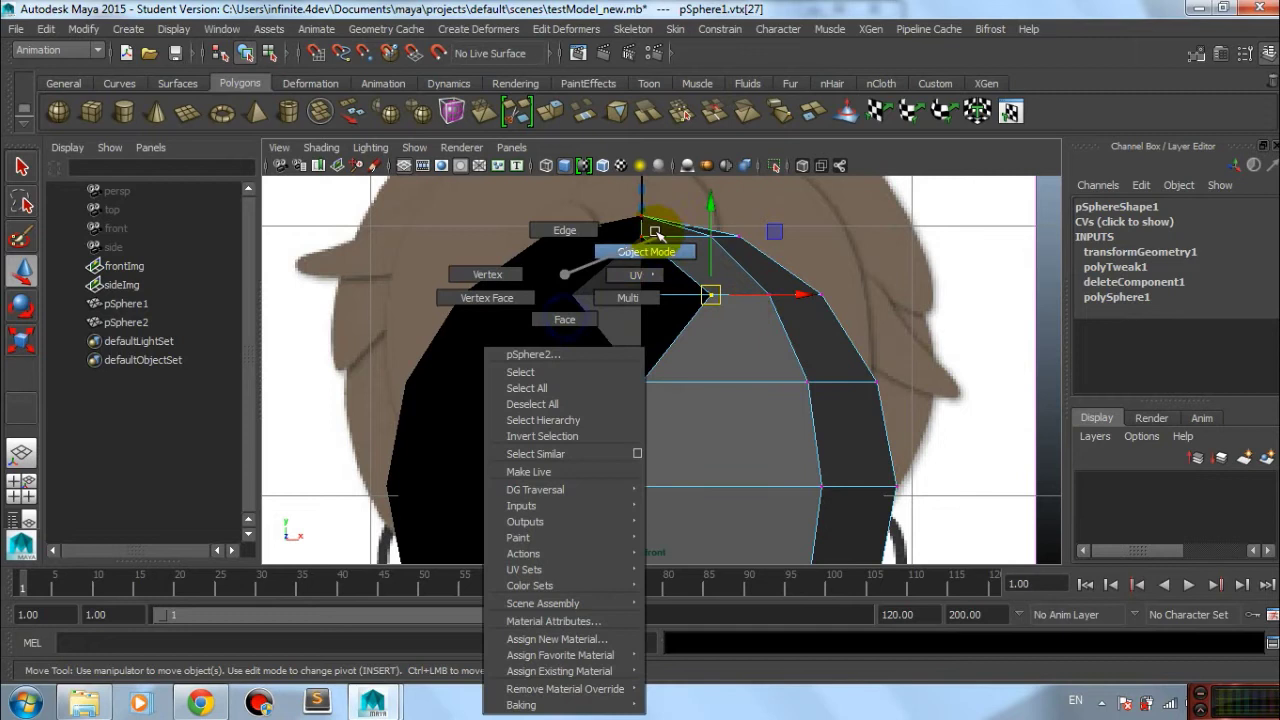
{"action": "key", "text": "Delete"}
{"action": "right_click_drag", "start_coordinate": [770, 290], "coordinate": [705, 275]}
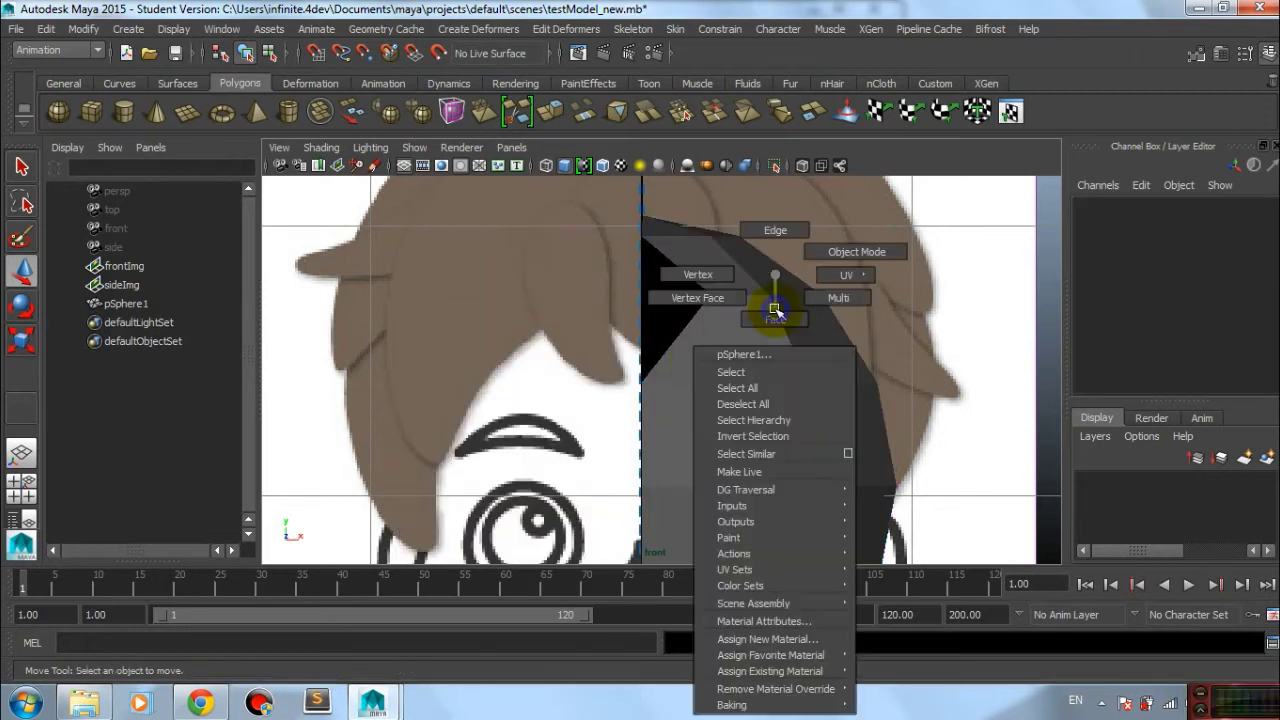
Step: Move the displaced top vertex back left onto the centre seam
{"action": "left_click", "coordinate": [710, 296]}
{"action": "left_click_drag", "start_coordinate": [800, 294], "coordinate": [706, 302]}
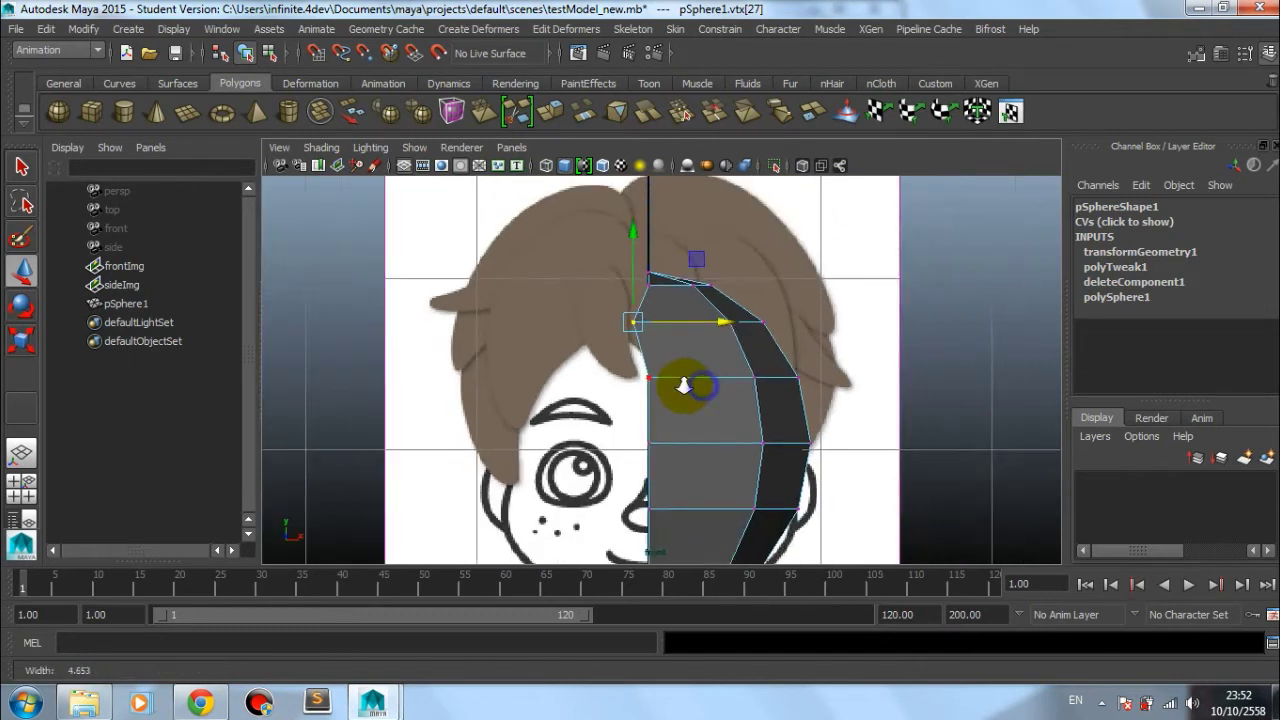
{"action": "scroll", "coordinate": [700, 365], "scroll_direction": "down", "scroll_amount": 3}
Step: Duplicate pSphere1, mirror the copy with Scale X -1 to check it, then delete it
{"action": "right_click_drag", "start_coordinate": [693, 275], "coordinate": [716, 372]}
{"action": "left_click", "coordinate": [716, 372]}
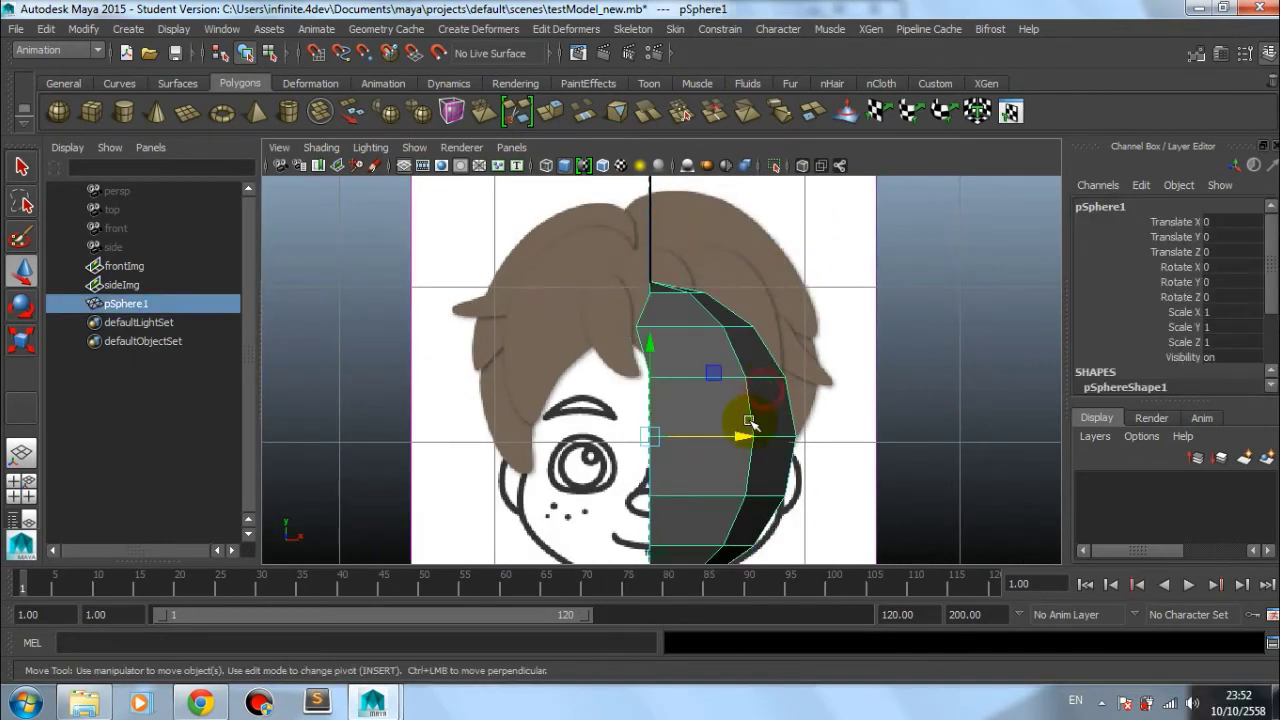
{"action": "key", "text": "ctrl+d"}
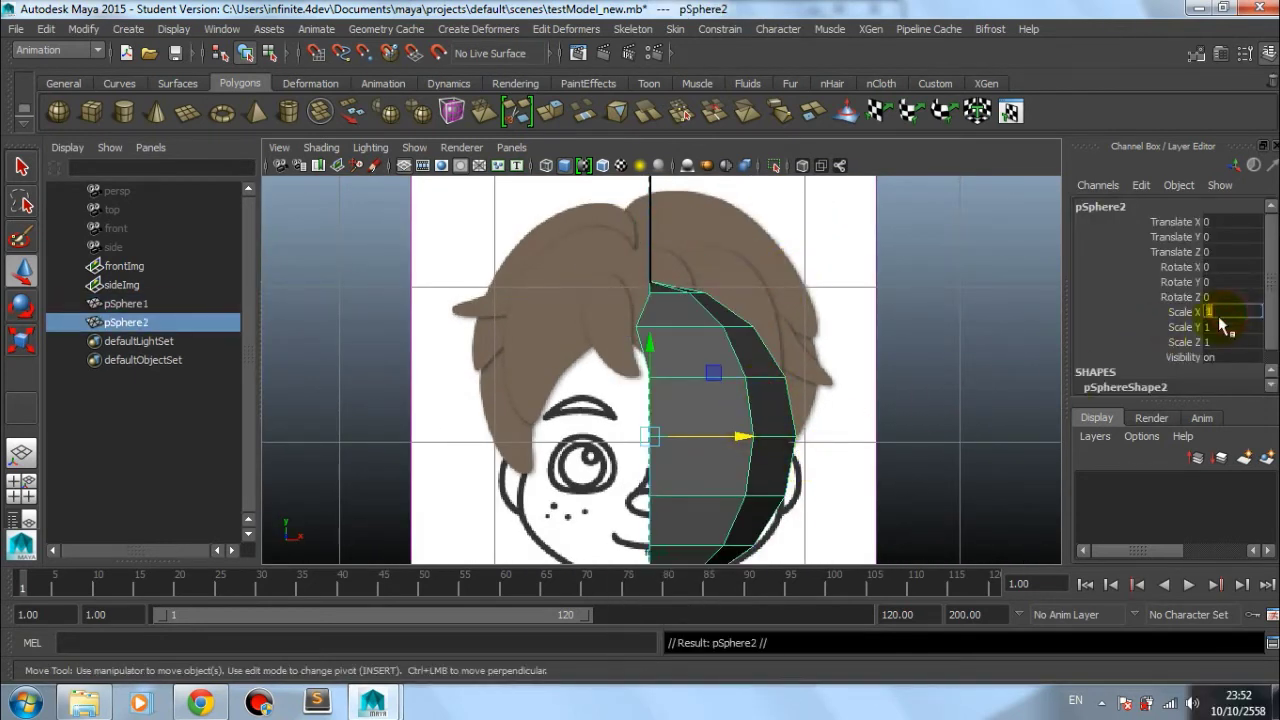
{"action": "type", "text": "-1"}
{"action": "key", "text": "Return"}
{"action": "scroll", "coordinate": [776, 342], "scroll_direction": "up", "scroll_amount": 2}
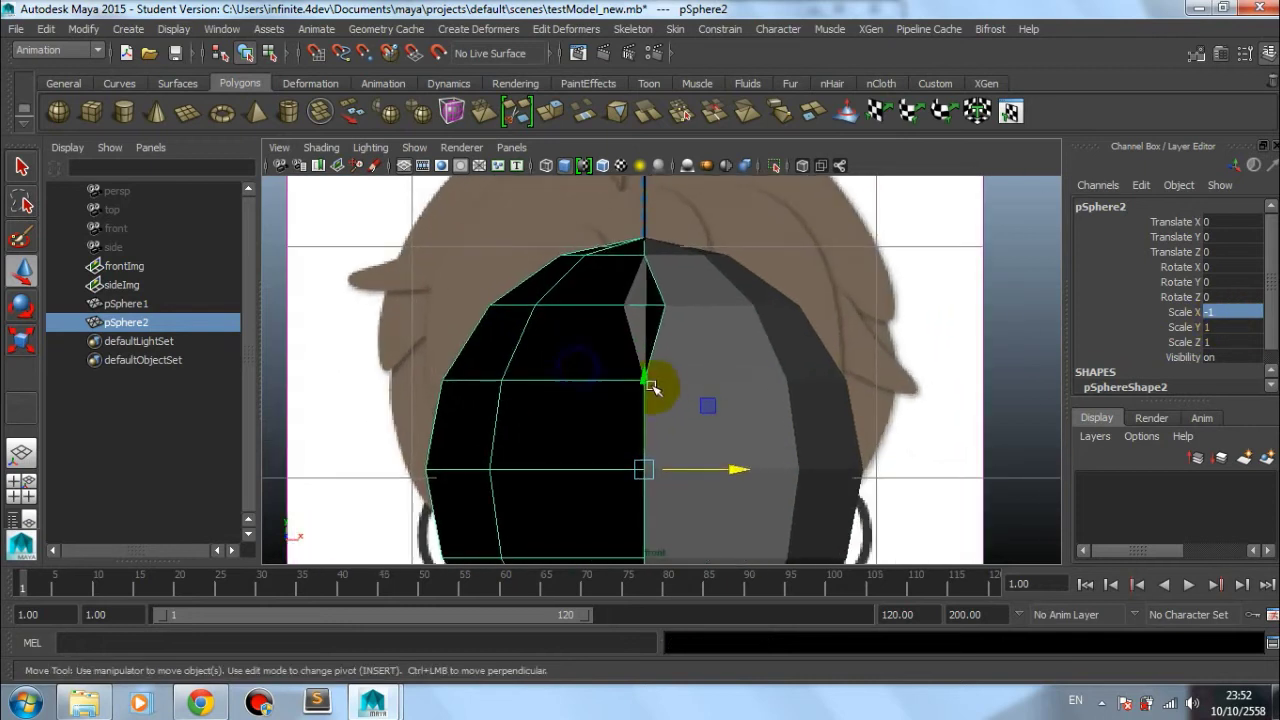
{"action": "scroll", "coordinate": [505, 305], "scroll_direction": "up", "scroll_amount": 2}
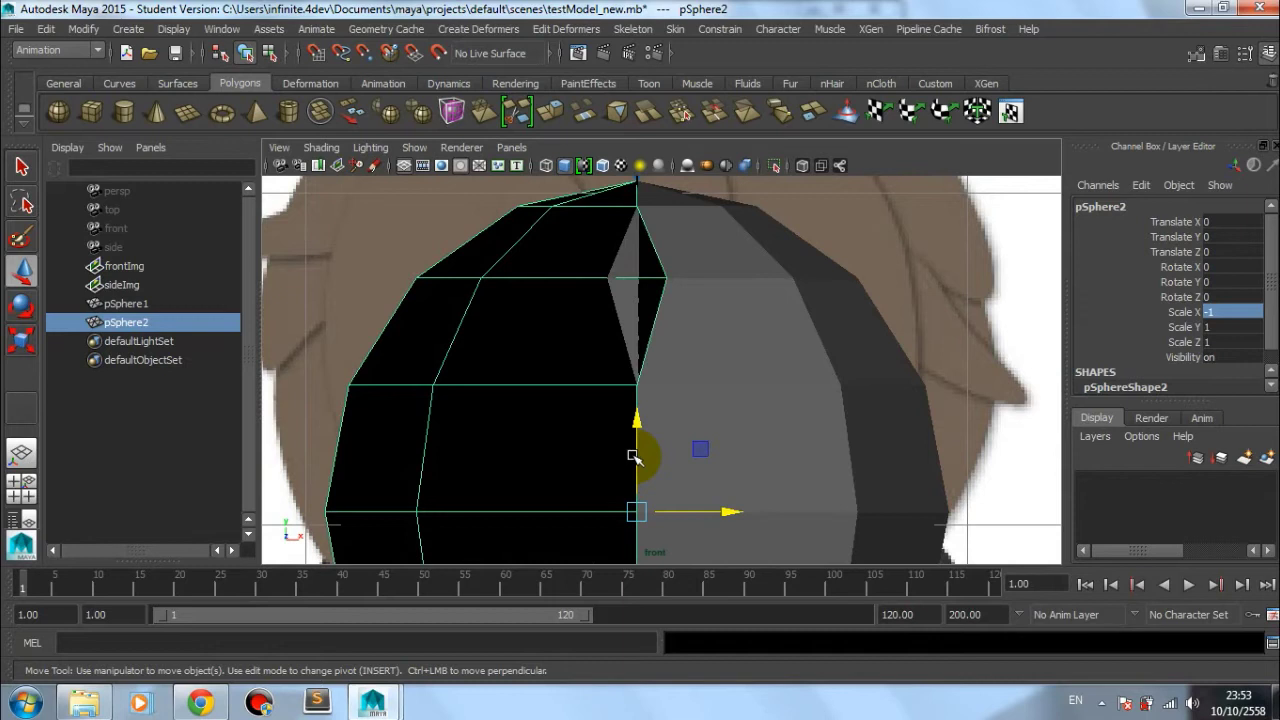
{"action": "key", "text": "Delete"}
Step: Put pSphere1 in vertex editing and zoom in on the top of the mesh
{"action": "left_click", "coordinate": [766, 280]}
{"action": "right_click_drag", "start_coordinate": [766, 280], "coordinate": [686, 277]}
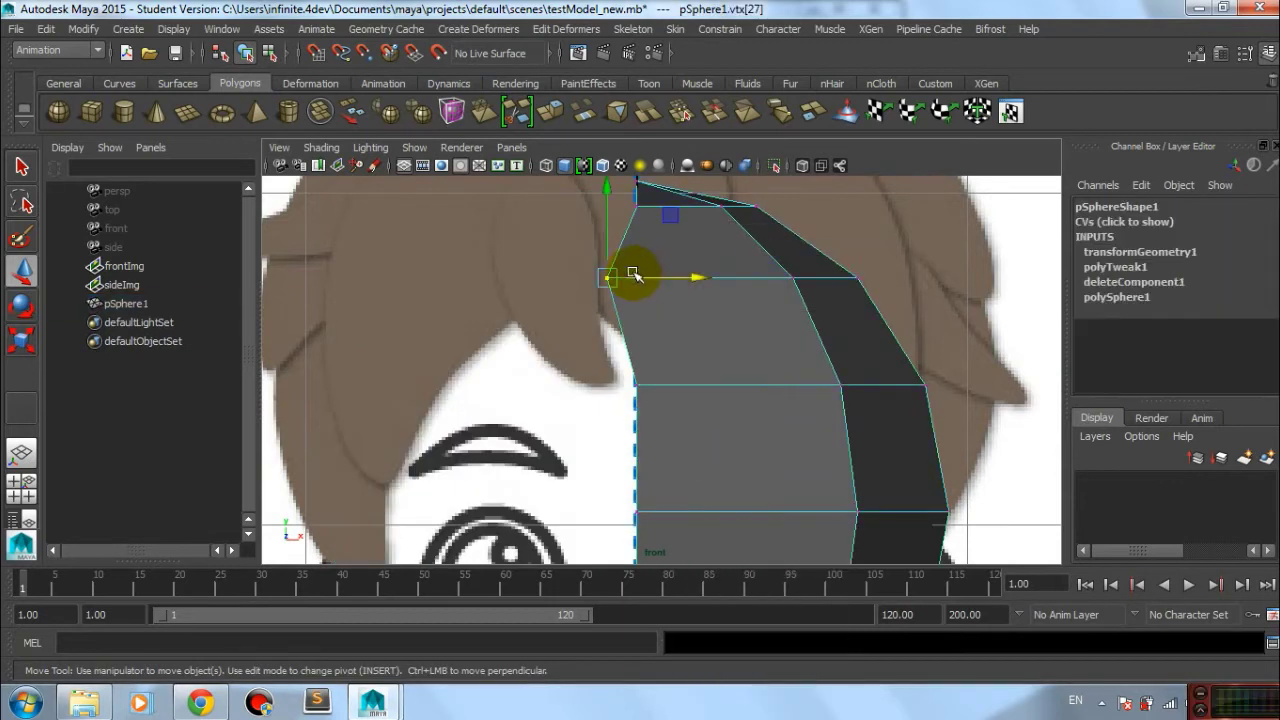
{"action": "key", "text": "a"}
{"action": "right_click_drag", "start_coordinate": [600, 254], "coordinate": [666, 186], "text": "alt"}
{"action": "mouse_move", "coordinate": [586, 314]}
{"action": "right_mouse_down", "text": "alt"}
{"action": "mouse_move", "coordinate": [913, 434]}
{"action": "mouse_move", "coordinate": [903, 437]}
{"action": "right_mouse_up", "text": "alt"}
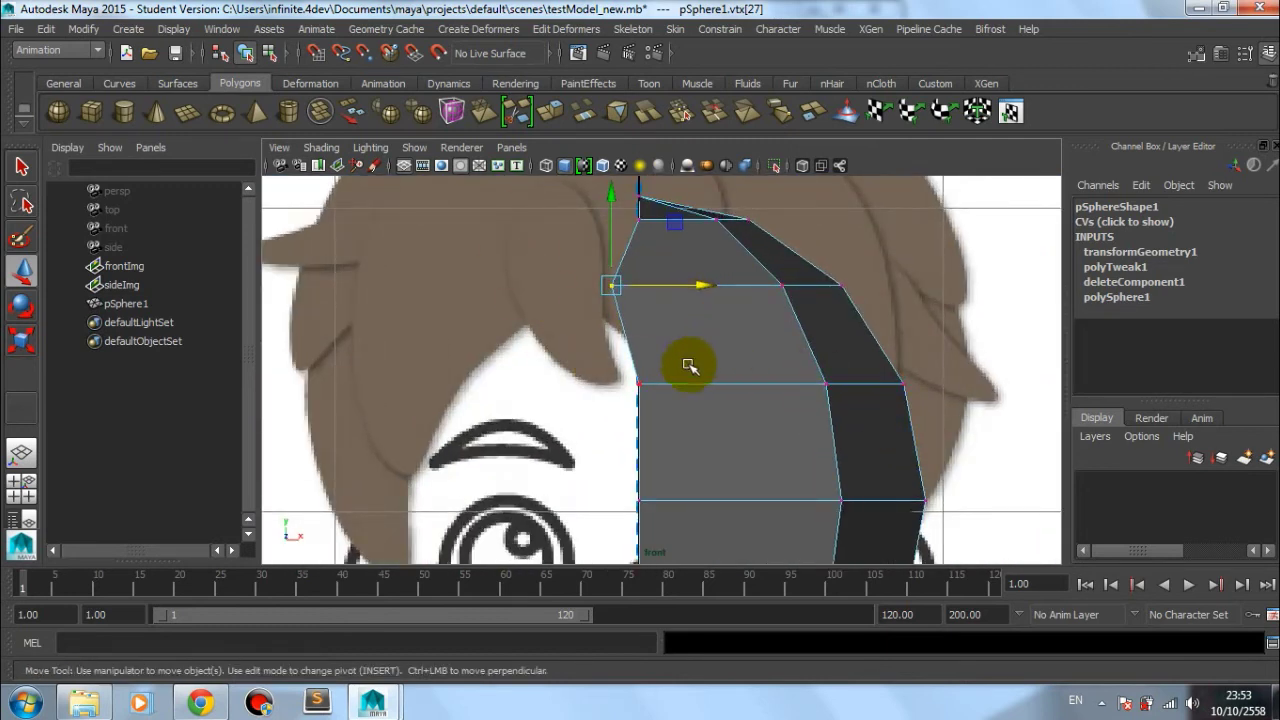
{"action": "middle_click_drag", "start_coordinate": [689, 363], "coordinate": [718, 429], "text": "alt"}
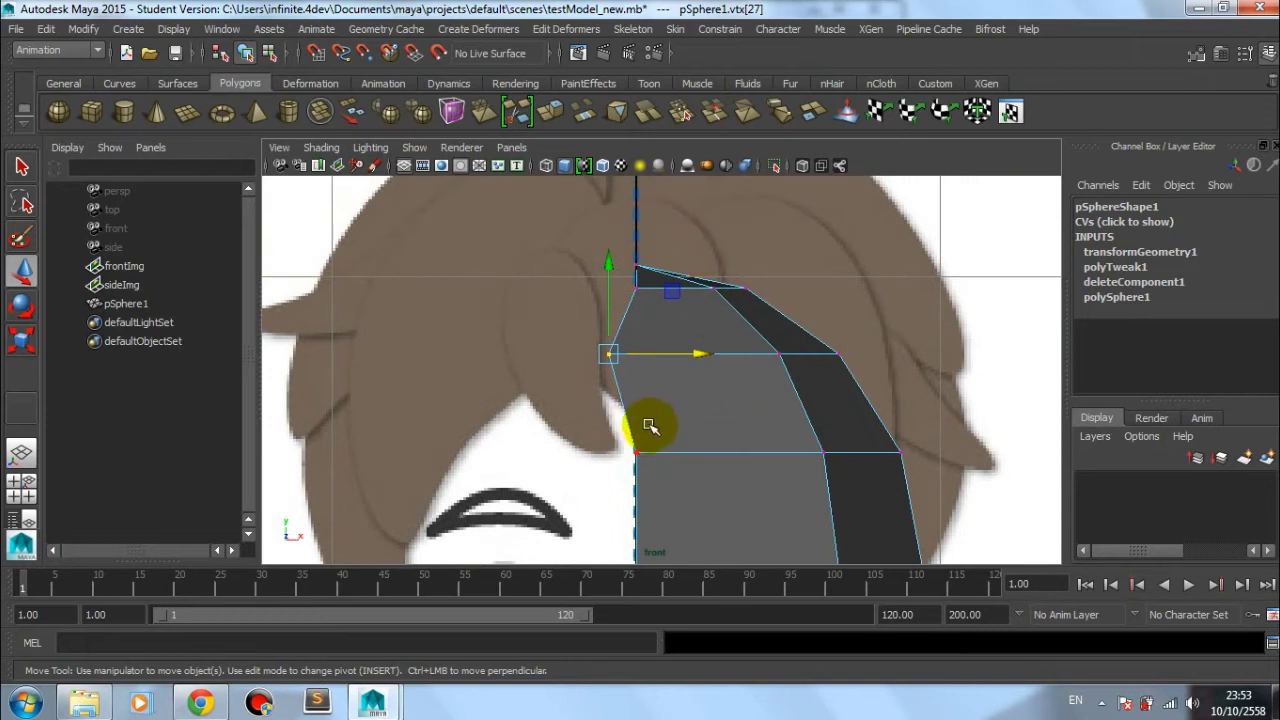
Step: Slide the top vertex vtx[27] along X and settle it on the centre line
{"action": "mouse_move", "coordinate": [699, 353]}
{"action": "left_mouse_down"}
{"action": "mouse_move", "coordinate": [737, 357]}
{"action": "mouse_move", "coordinate": [692, 358]}
{"action": "left_mouse_up"}
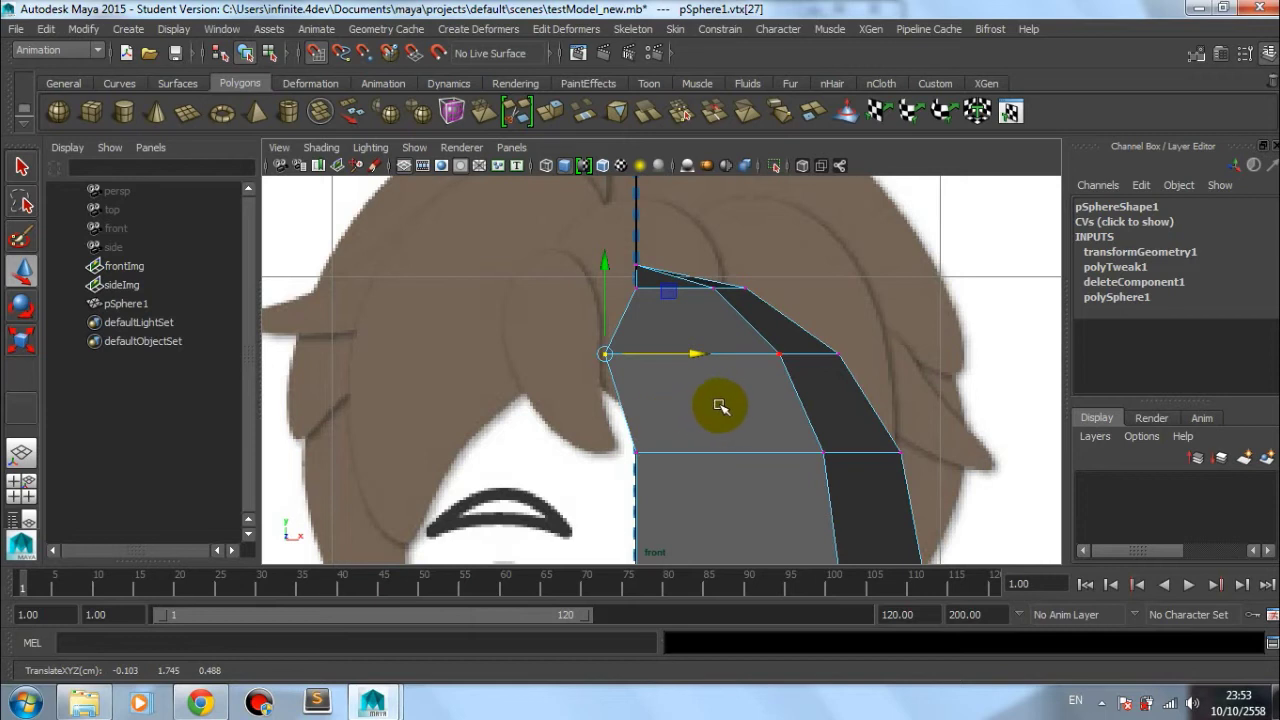
{"action": "scroll", "coordinate": [742, 407], "scroll_direction": "down", "scroll_amount": 4}
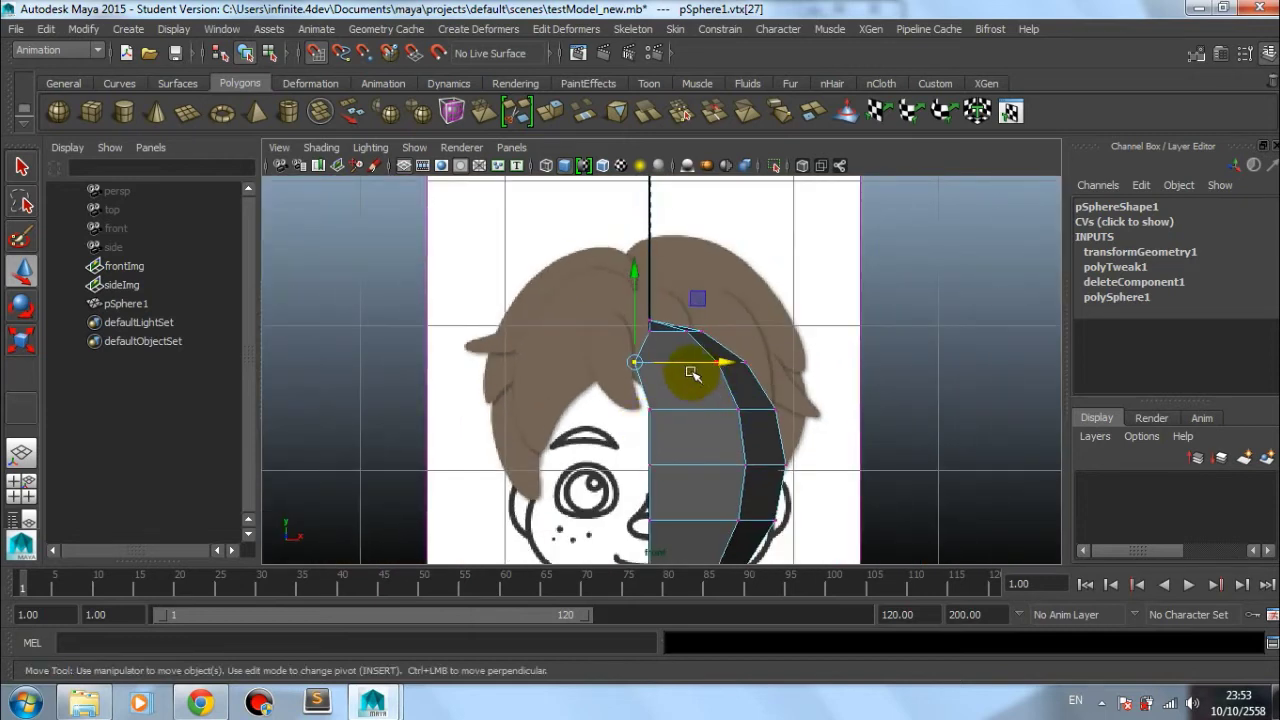
{"action": "mouse_move", "coordinate": [695, 363]}
{"action": "left_mouse_down"}
{"action": "mouse_move", "coordinate": [884, 376]}
{"action": "mouse_move", "coordinate": [508, 380]}
{"action": "mouse_move", "coordinate": [650, 385]}
{"action": "left_mouse_up"}
{"action": "scroll", "coordinate": [846, 480], "scroll_direction": "up", "scroll_amount": 3}
{"action": "scroll", "coordinate": [846, 480], "scroll_direction": "up", "scroll_amount": 2}
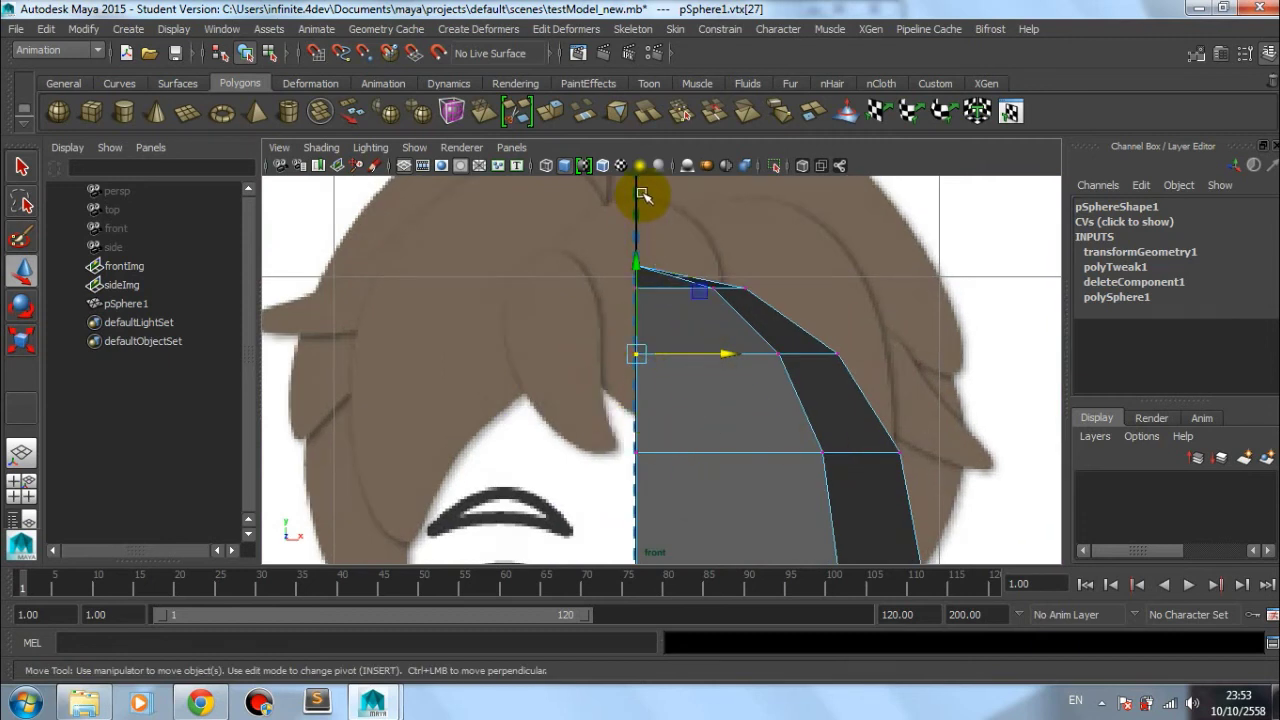
{"action": "scroll", "coordinate": [703, 420], "scroll_direction": "down", "scroll_amount": 2}
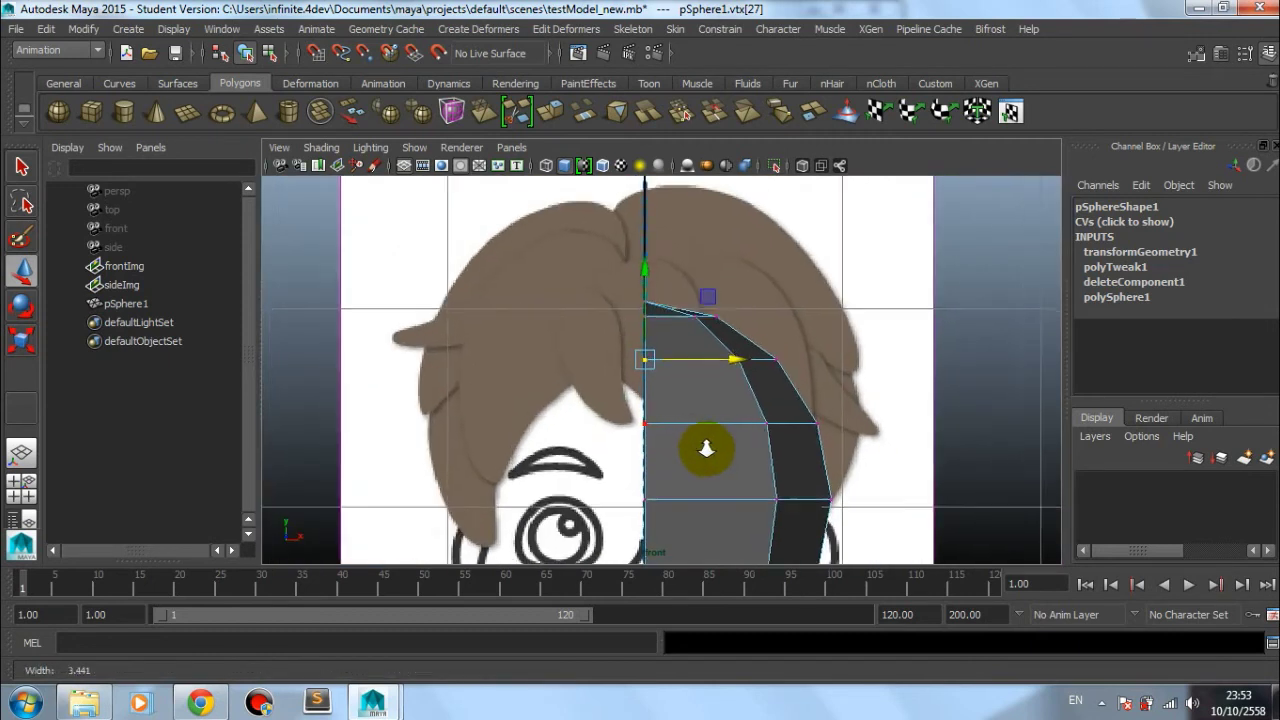
{"action": "right_click_drag", "start_coordinate": [720, 391], "coordinate": [808, 251]}
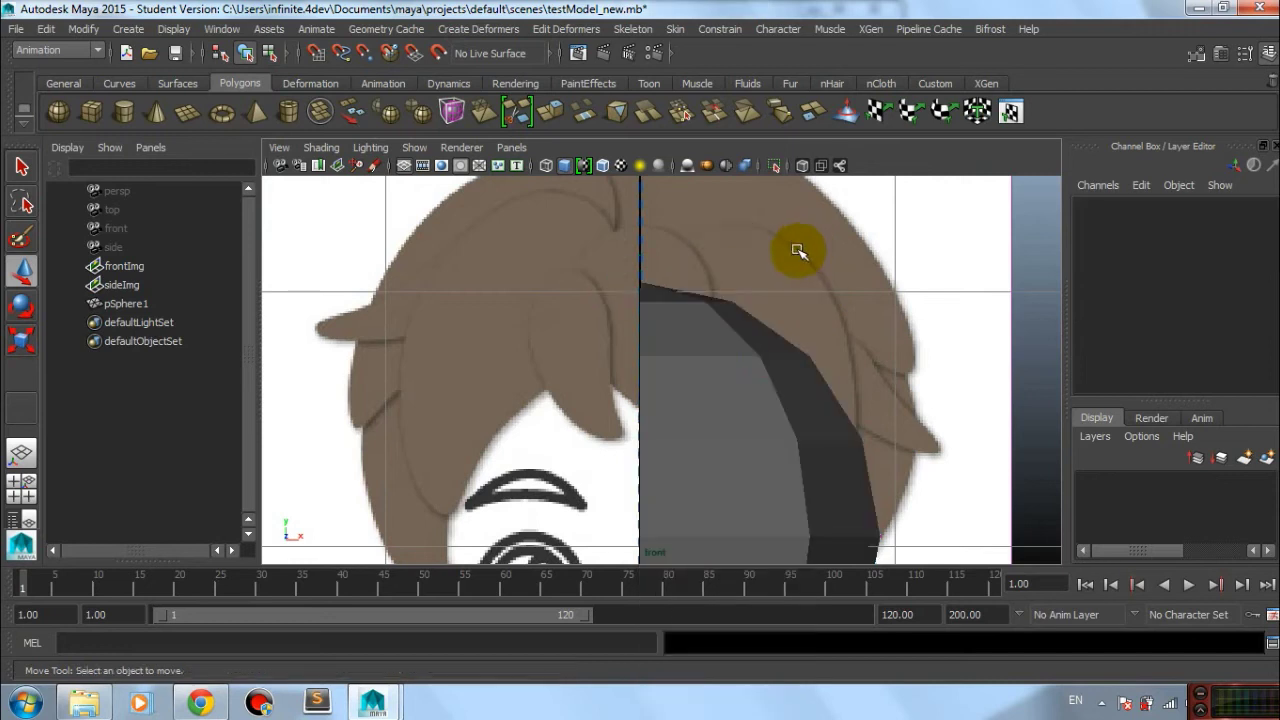
{"action": "scroll", "coordinate": [794, 251], "scroll_direction": "down", "scroll_amount": 2}
{"action": "mouse_move", "coordinate": [823, 413]}
{"action": "middle_mouse_down", "text": "alt"}
{"action": "mouse_move", "coordinate": [803, 299]}
{"action": "mouse_move", "coordinate": [776, 377]}
{"action": "middle_mouse_up", "text": "alt"}
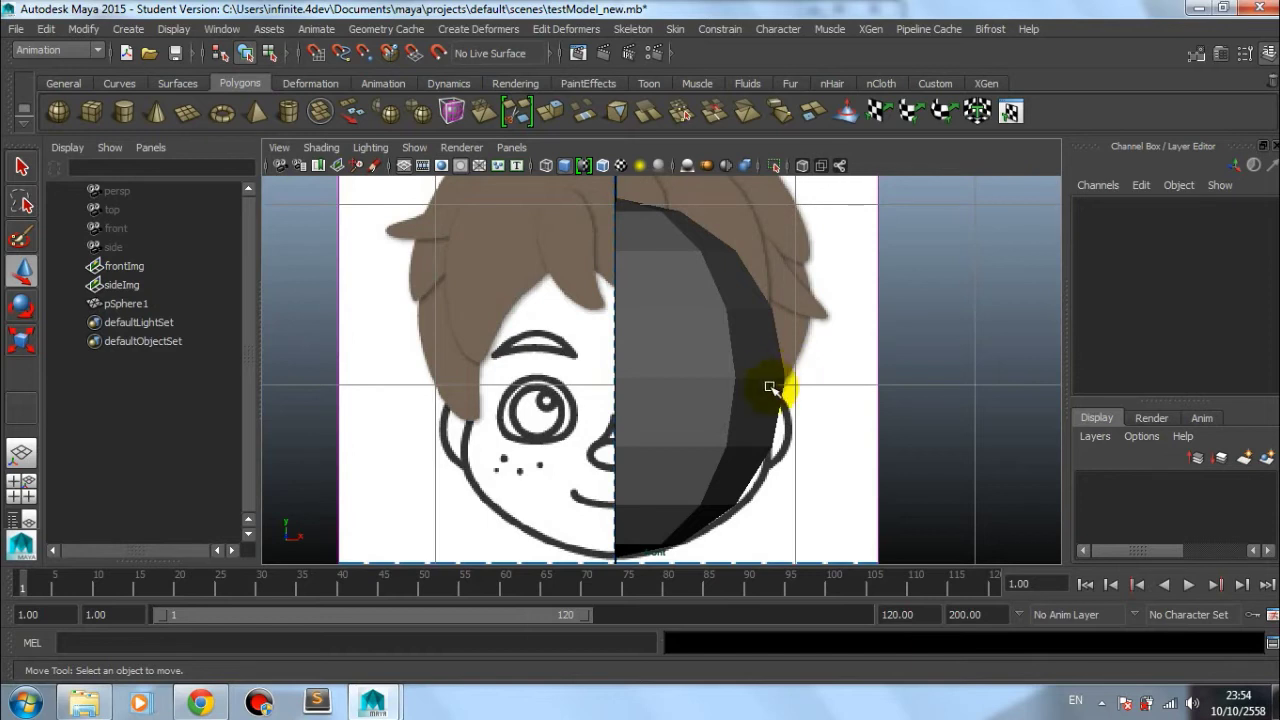
{"action": "left_click", "coordinate": [754, 388]}
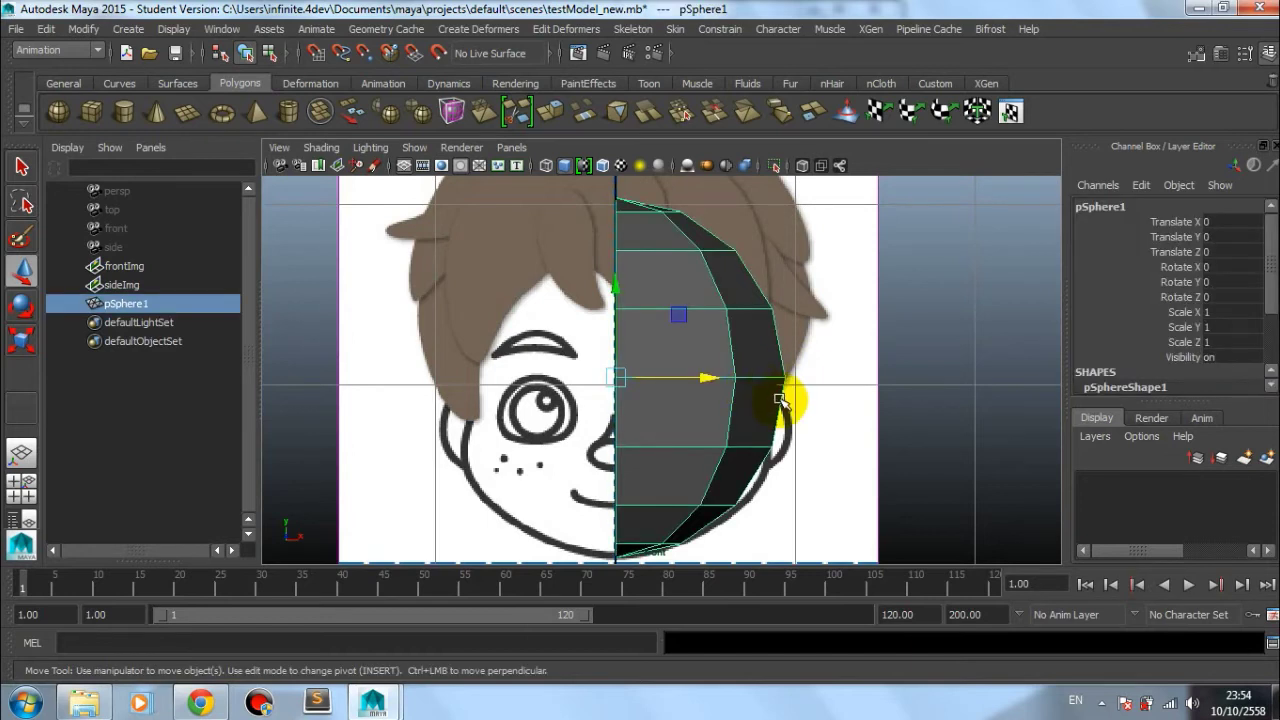
{"action": "middle_click_drag", "start_coordinate": [779, 398], "coordinate": [751, 382], "text": "alt"}
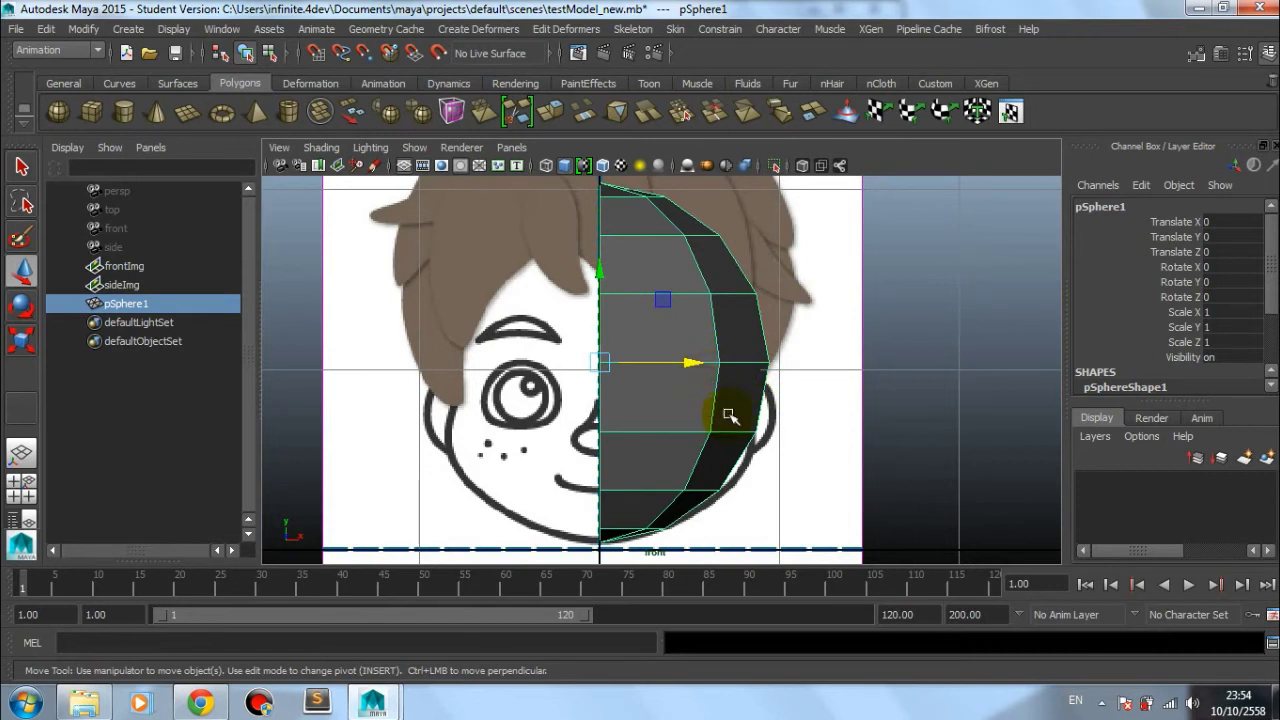
{"action": "middle_click_drag", "start_coordinate": [757, 420], "coordinate": [740, 422], "text": "alt"}
{"action": "right_click_drag", "start_coordinate": [720, 413], "coordinate": [771, 409], "text": "alt"}
{"action": "mouse_move", "coordinate": [714, 366]}
{"action": "middle_mouse_down", "text": "alt"}
{"action": "mouse_move", "coordinate": [733, 378]}
{"action": "mouse_move", "coordinate": [737, 368]}
{"action": "middle_mouse_up", "text": "alt"}
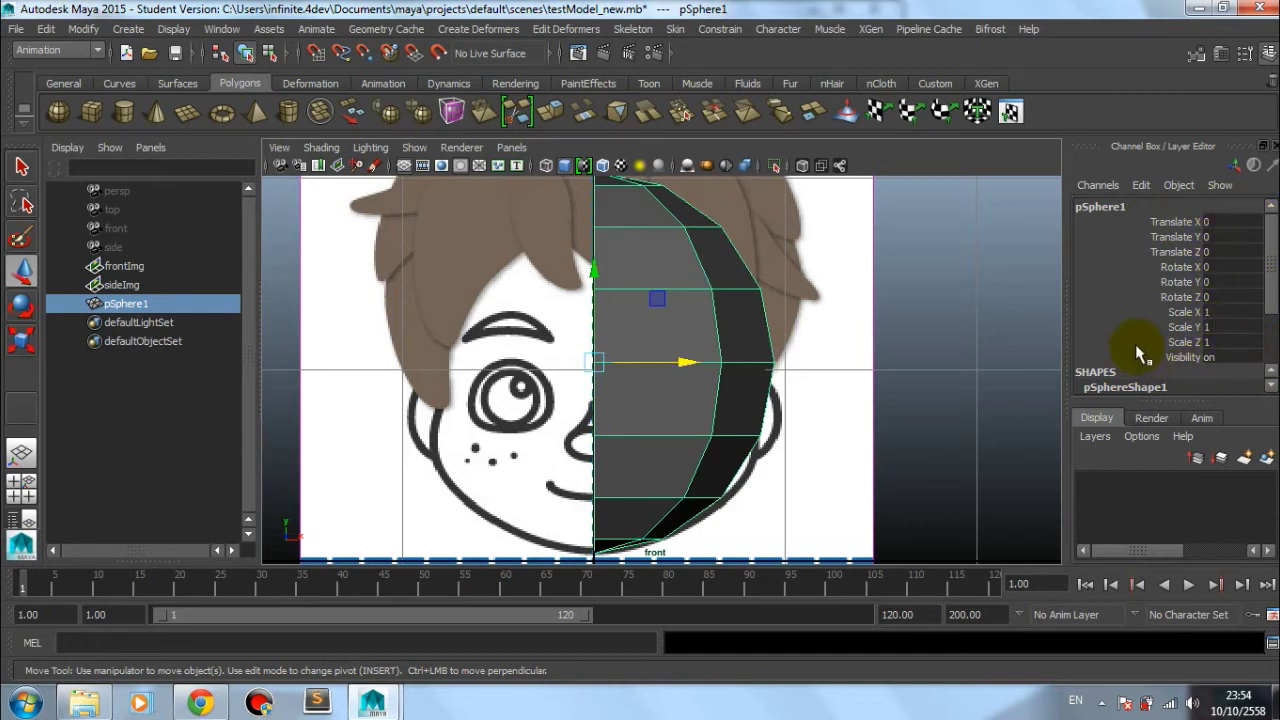
{"action": "left_click", "coordinate": [1169, 300]}
Step: Freeze all transformations on pSphere1, then test-move and test-rotate it
{"action": "right_click", "coordinate": [1169, 300]}
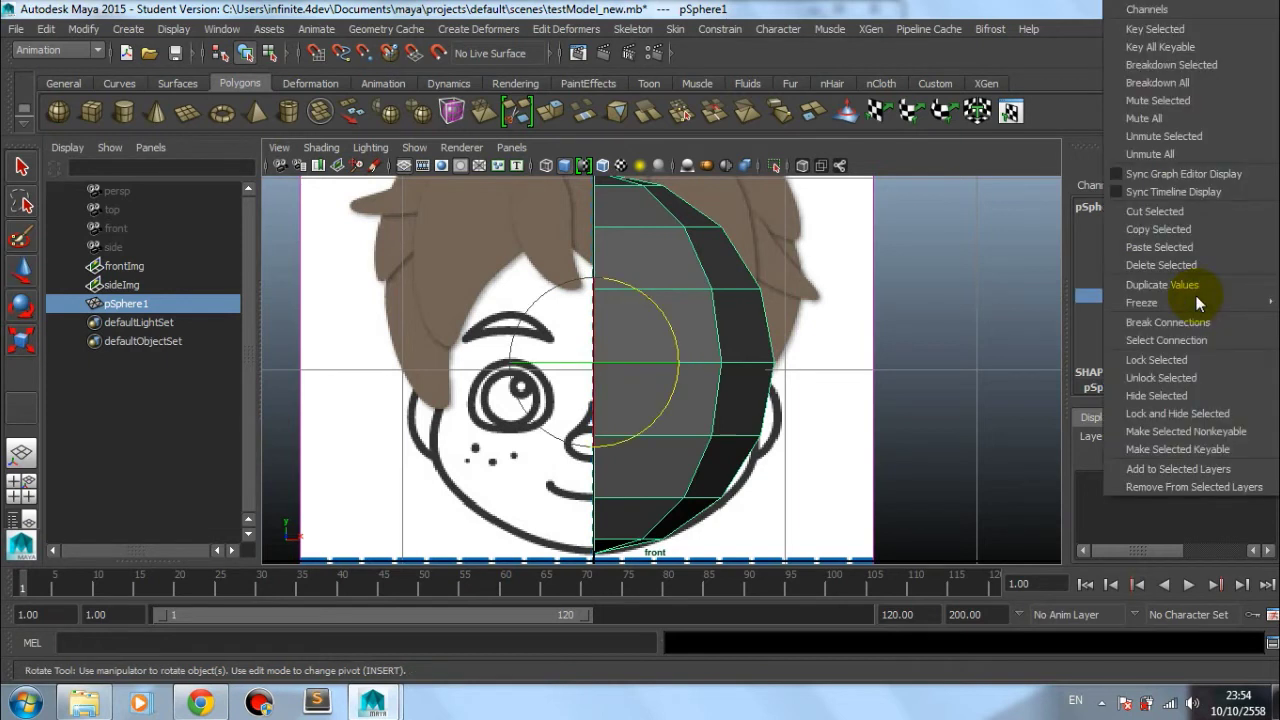
{"action": "mouse_move", "coordinate": [1142, 302]}
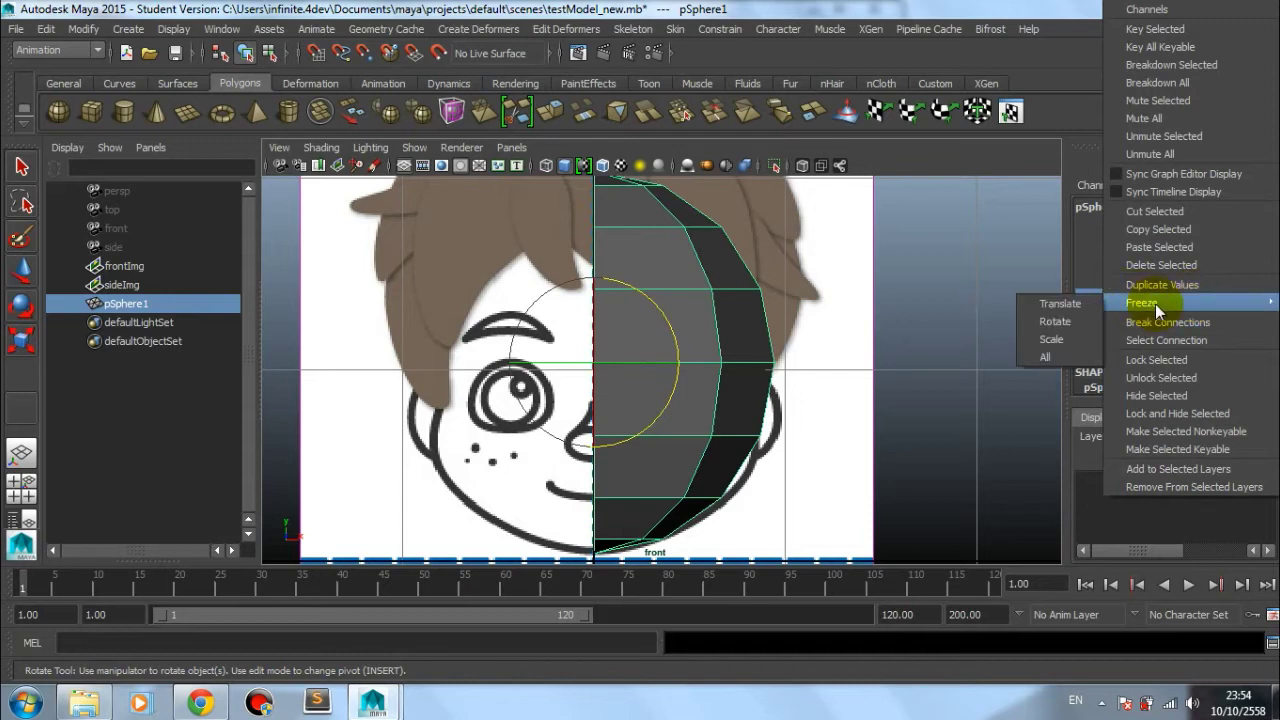
{"action": "left_click", "coordinate": [1060, 357]}
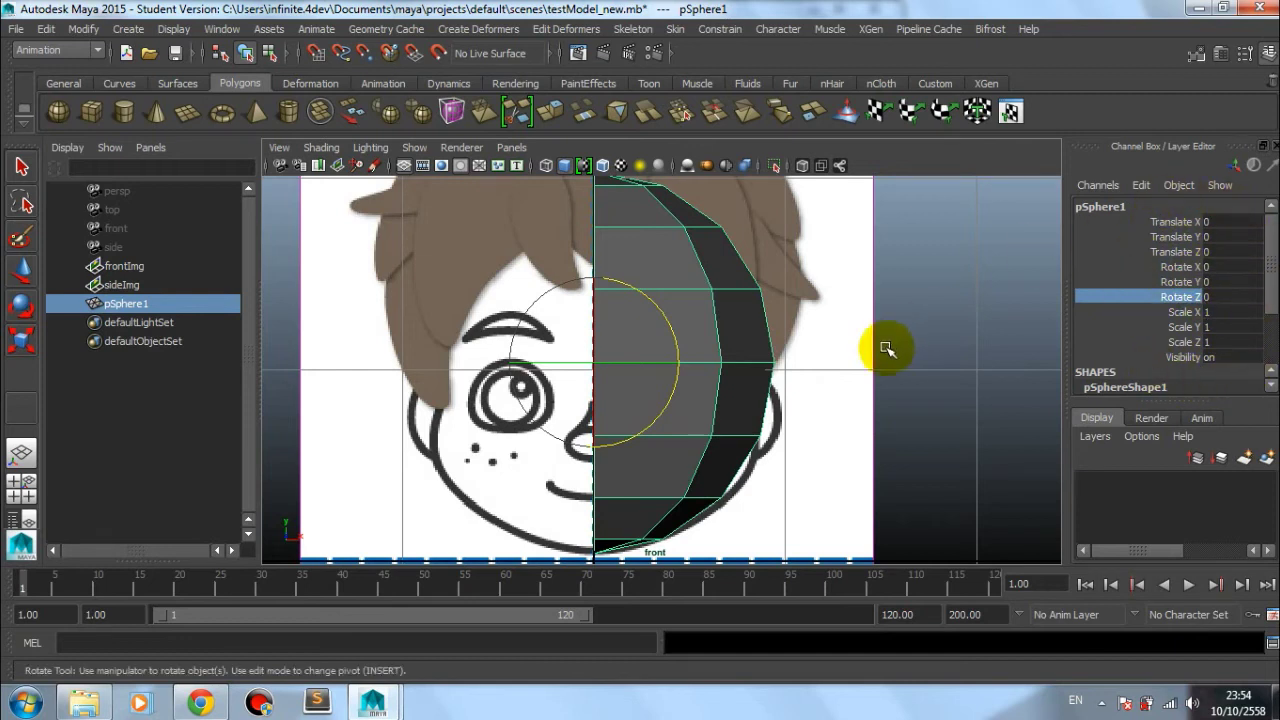
{"action": "middle_click_drag", "start_coordinate": [884, 366], "coordinate": [934, 380], "text": "alt"}
{"action": "key", "text": "w"}
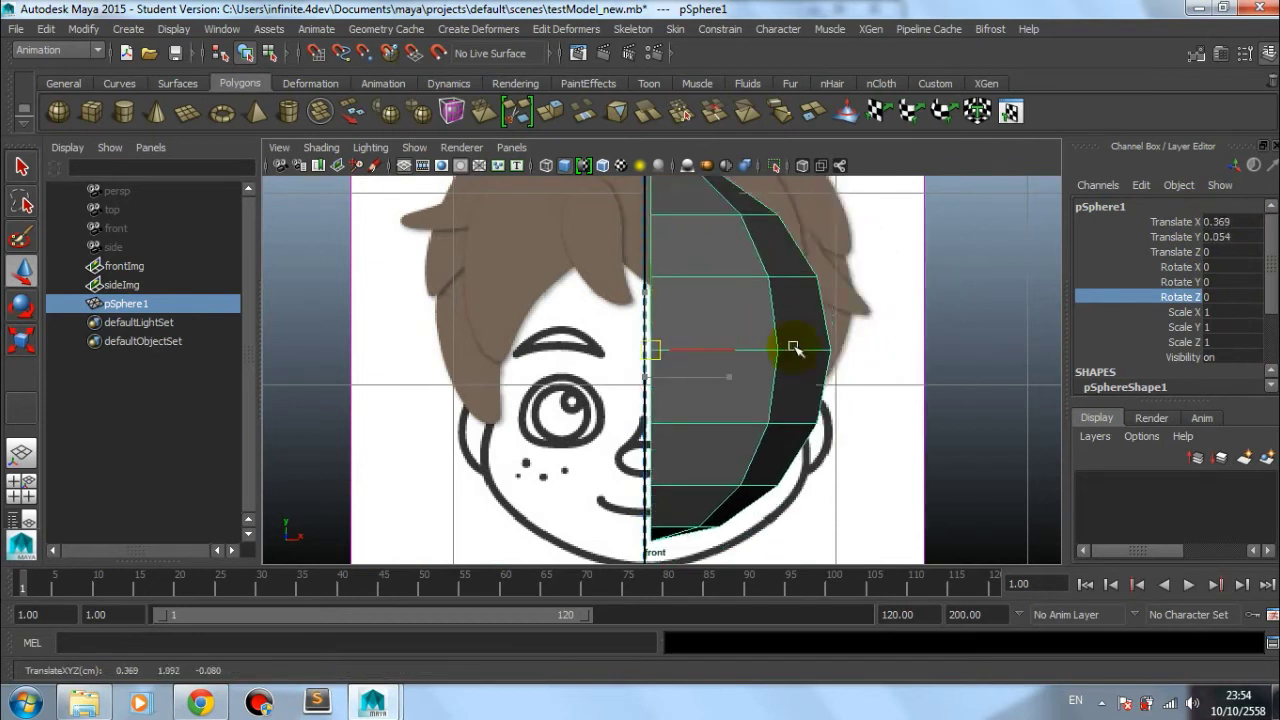
{"action": "middle_click_drag", "start_coordinate": [763, 393], "coordinate": [866, 421]}
{"action": "scroll", "coordinate": [866, 421], "scroll_direction": "down", "scroll_amount": 3}
{"action": "key", "text": "e"}
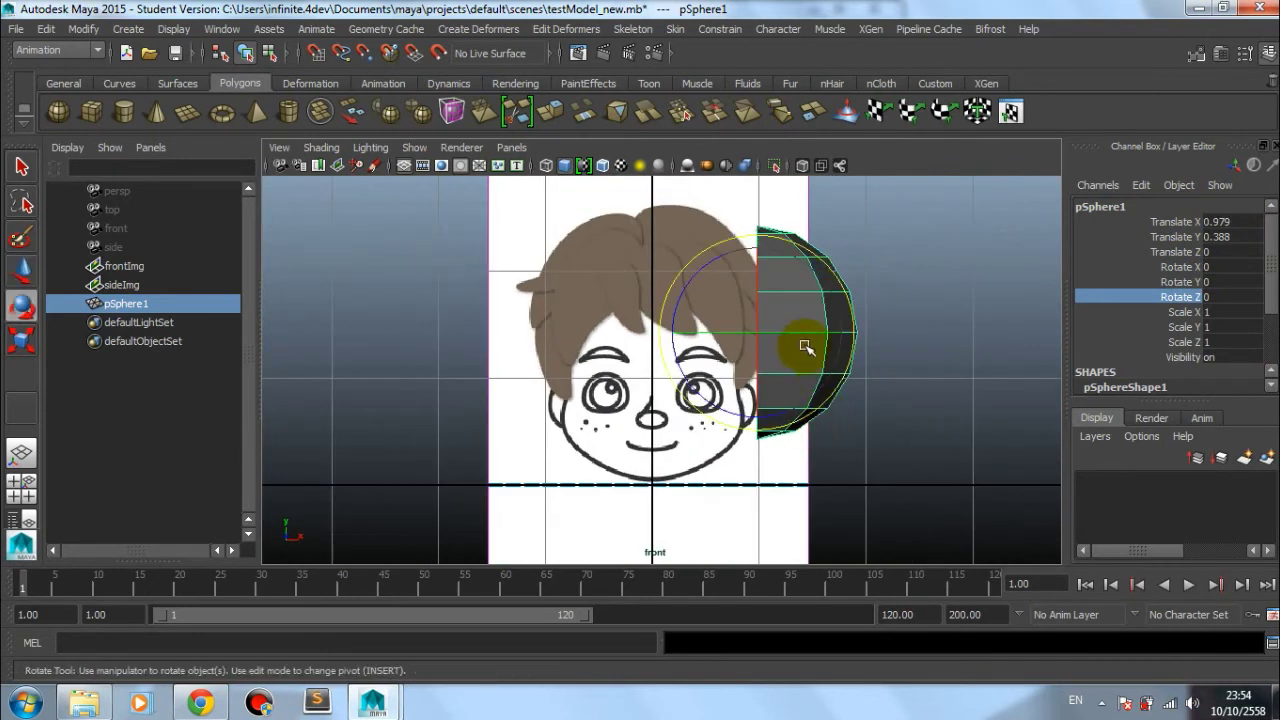
{"action": "left_click_drag", "start_coordinate": [809, 343], "coordinate": [760, 398]}
Step: Reset pSphere1's translate and rotate channels to 0 and its scale to 1
{"action": "key", "text": "r"}
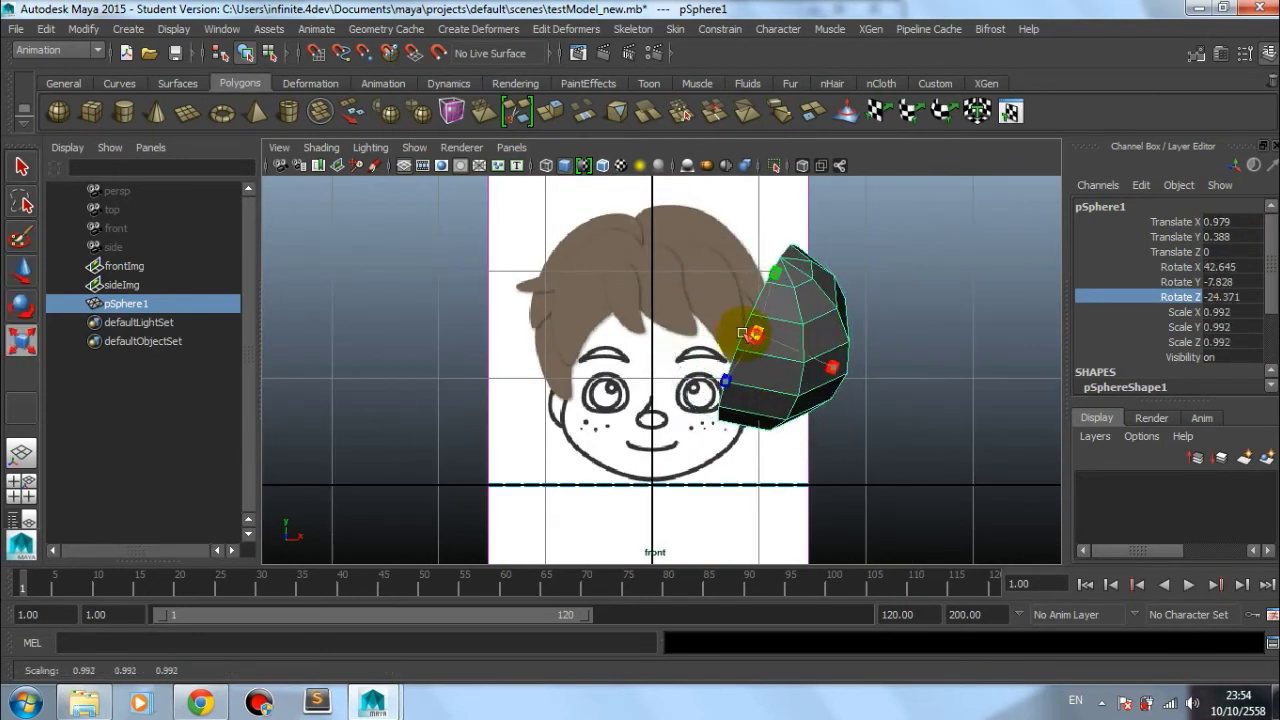
{"action": "left_click", "coordinate": [714, 320]}
{"action": "left_click", "coordinate": [772, 345]}
{"action": "key", "text": "w"}
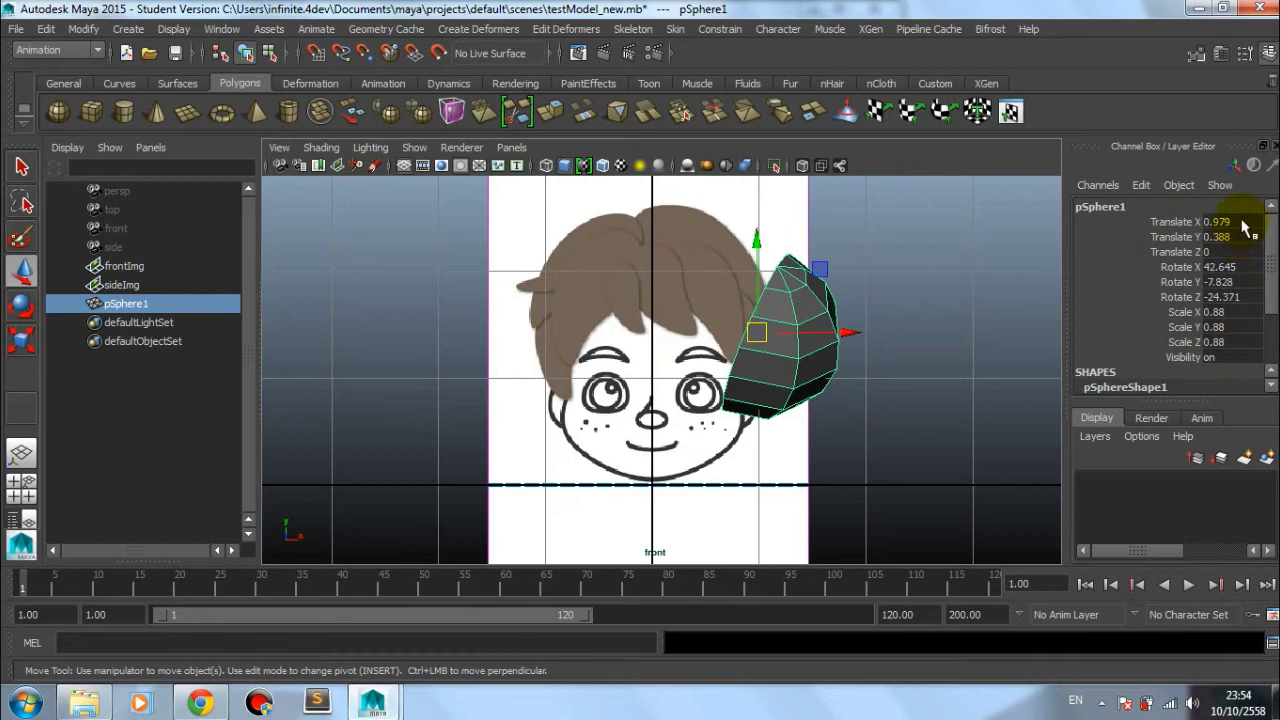
{"action": "left_click_drag", "start_coordinate": [1245, 228], "coordinate": [1252, 298]}
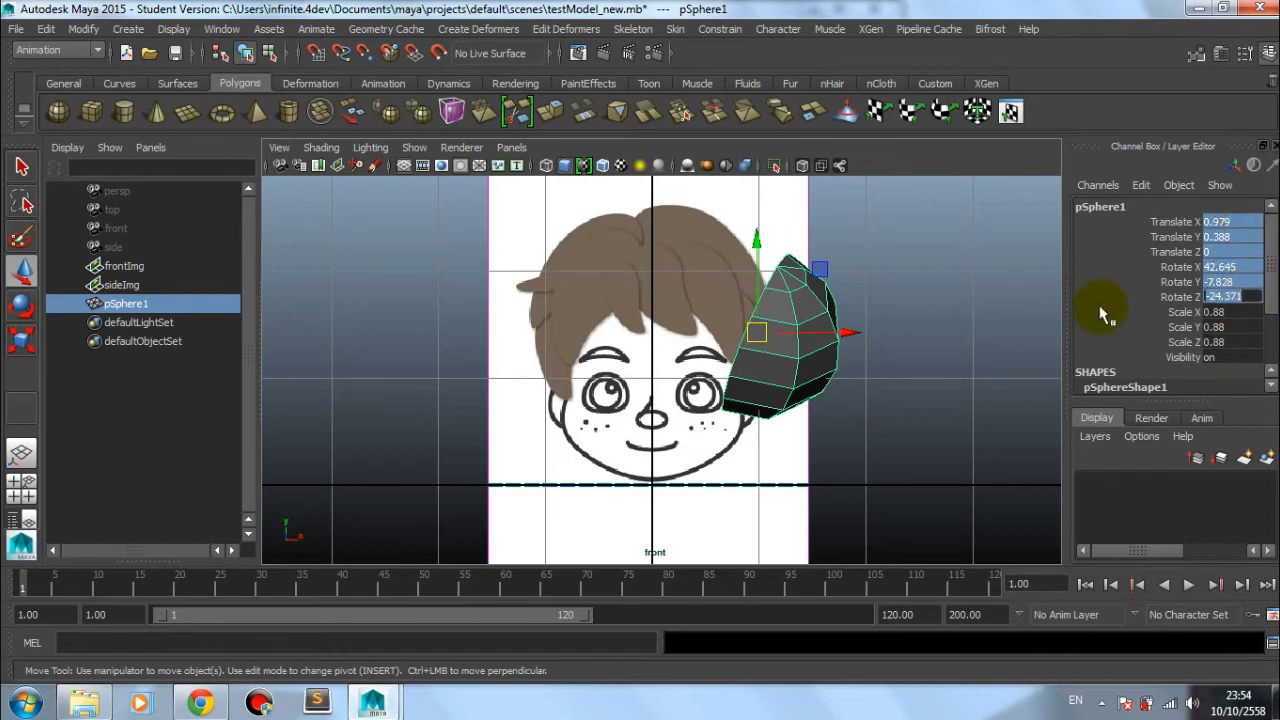
{"action": "type", "text": "0"}
{"action": "key", "text": "Return"}
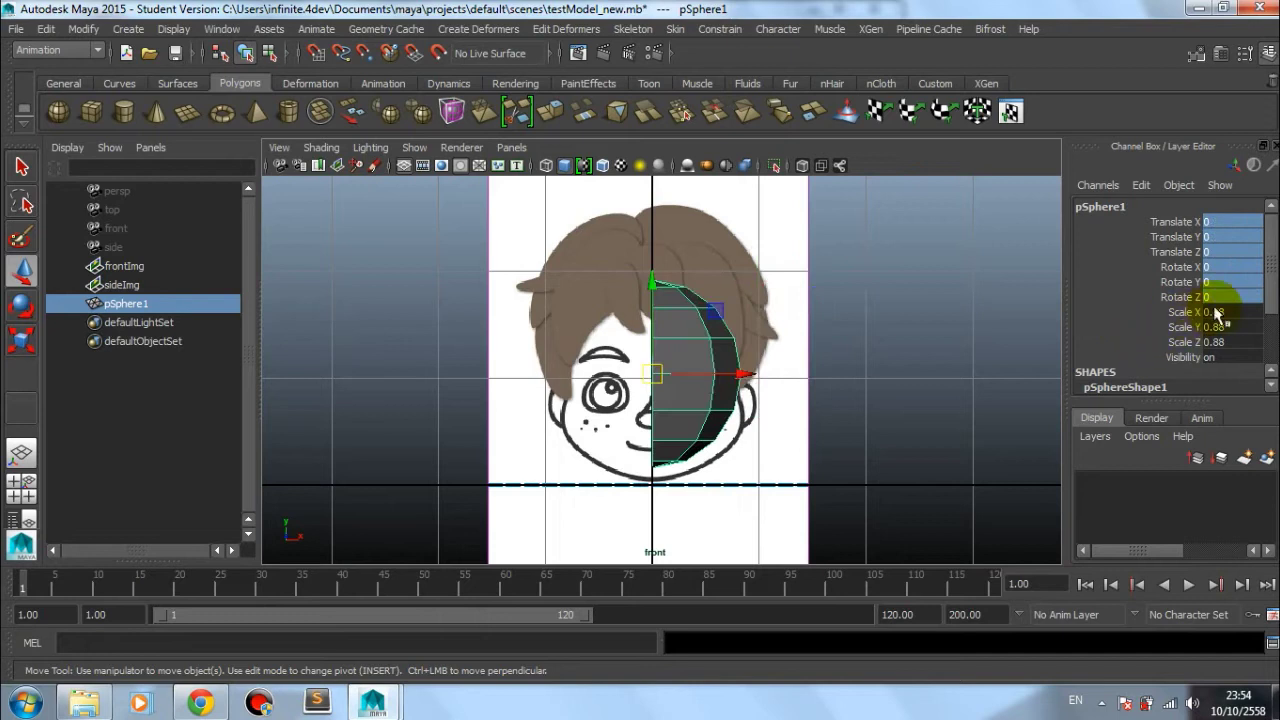
{"action": "left_click_drag", "start_coordinate": [1214, 312], "coordinate": [1219, 344]}
{"action": "type", "text": "1"}
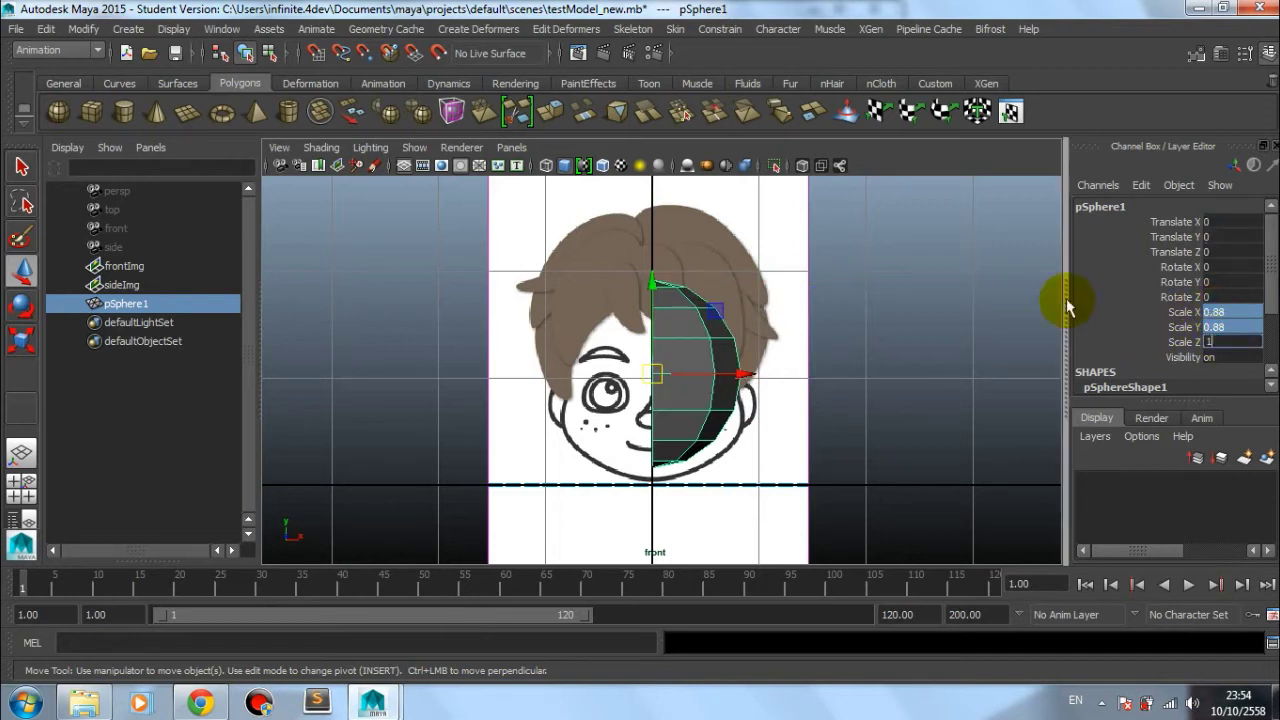
{"action": "key", "text": "Return"}
{"action": "scroll", "coordinate": [840, 400], "scroll_direction": "up", "scroll_amount": 1}
{"action": "scroll", "coordinate": [790, 367], "scroll_direction": "up", "scroll_amount": 2}
{"action": "middle_click_drag", "start_coordinate": [790, 367], "coordinate": [782, 367], "text": "alt"}
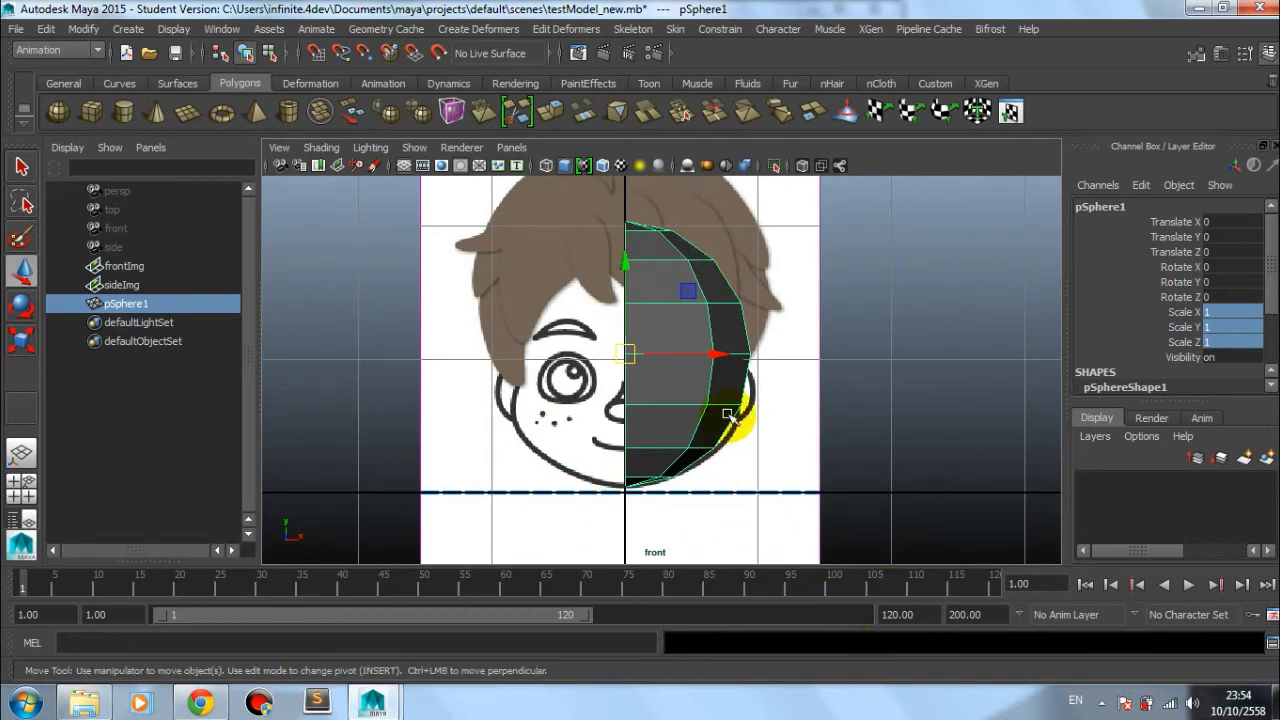
Step: Save the student-version scene and zoom in on the half-sphere
{"action": "key", "text": "ctrl+s"}
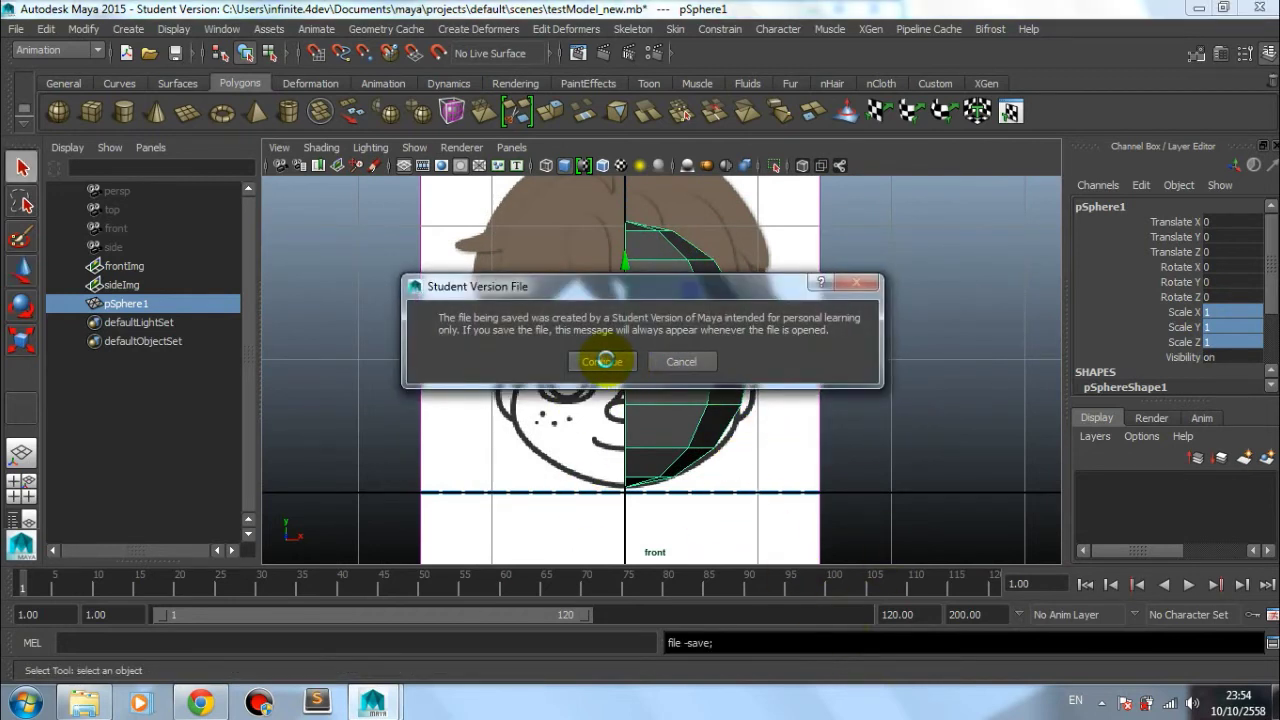
{"action": "left_click", "coordinate": [607, 359]}
{"action": "right_click_drag", "start_coordinate": [548, 388], "coordinate": [707, 437], "text": "alt"}
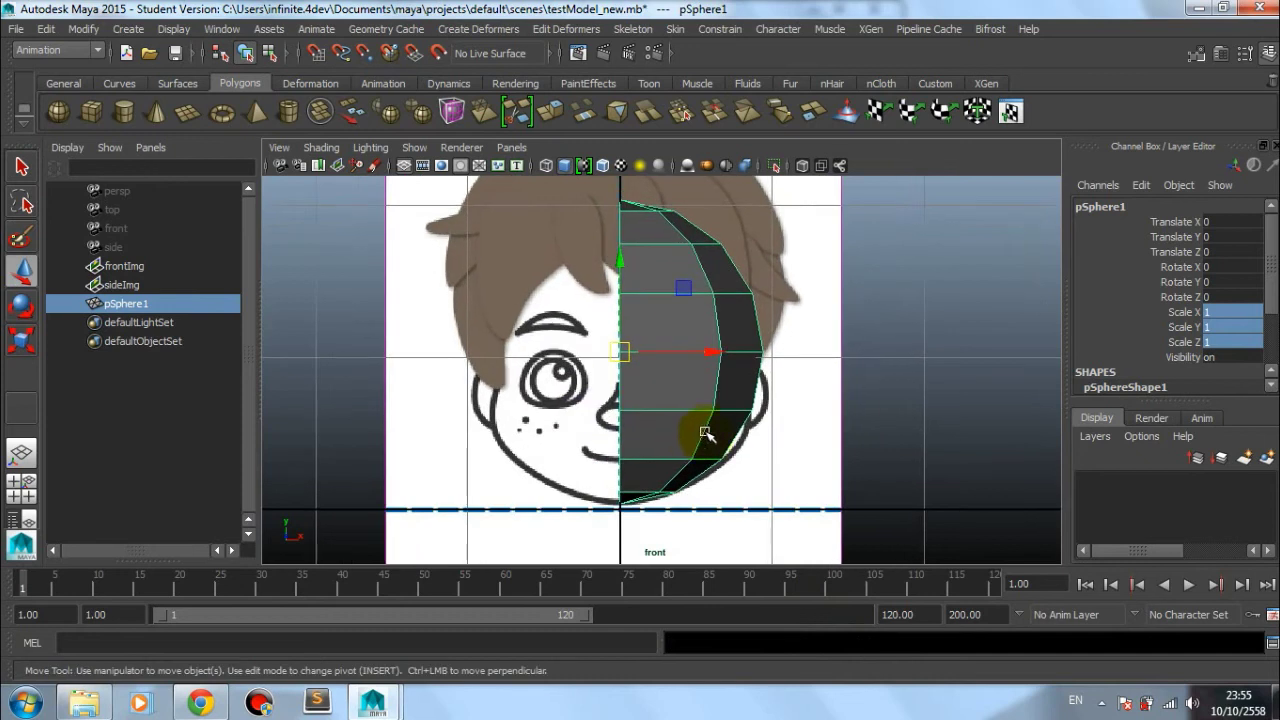
{"action": "middle_click_drag", "start_coordinate": [762, 428], "coordinate": [714, 437], "text": "alt"}
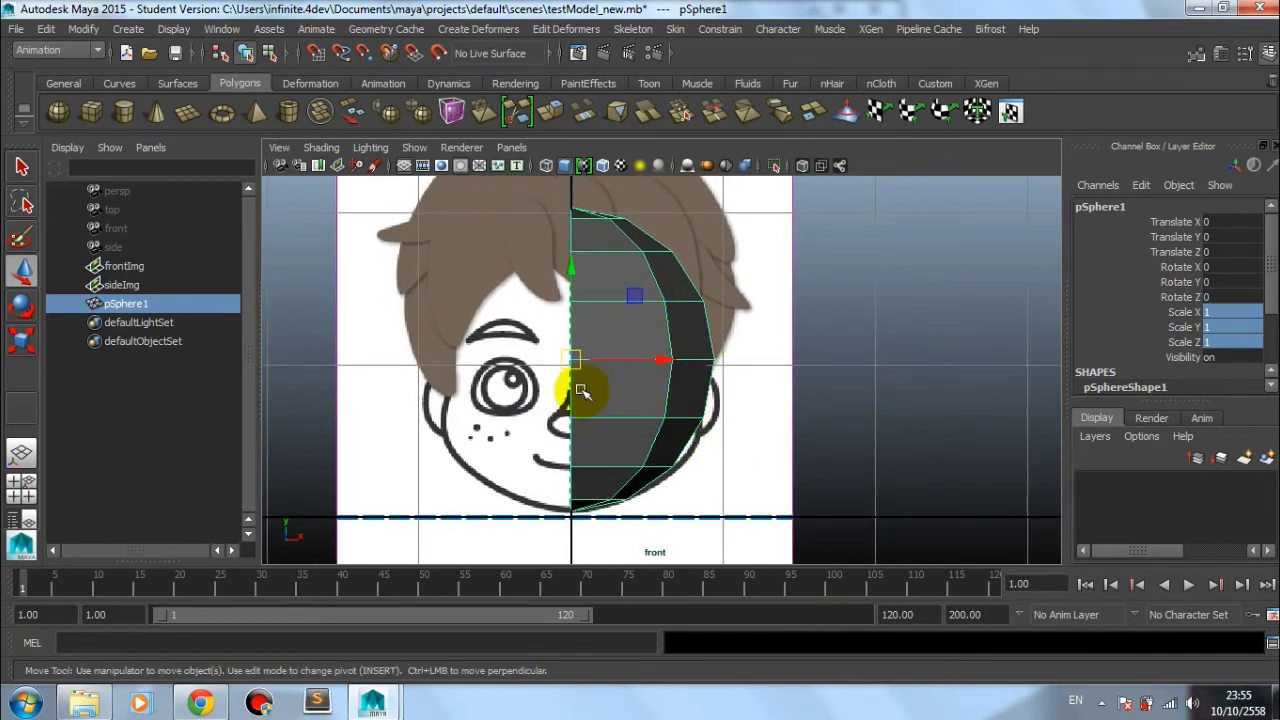
{"action": "left_click_drag", "start_coordinate": [737, 471], "coordinate": [688, 462]}
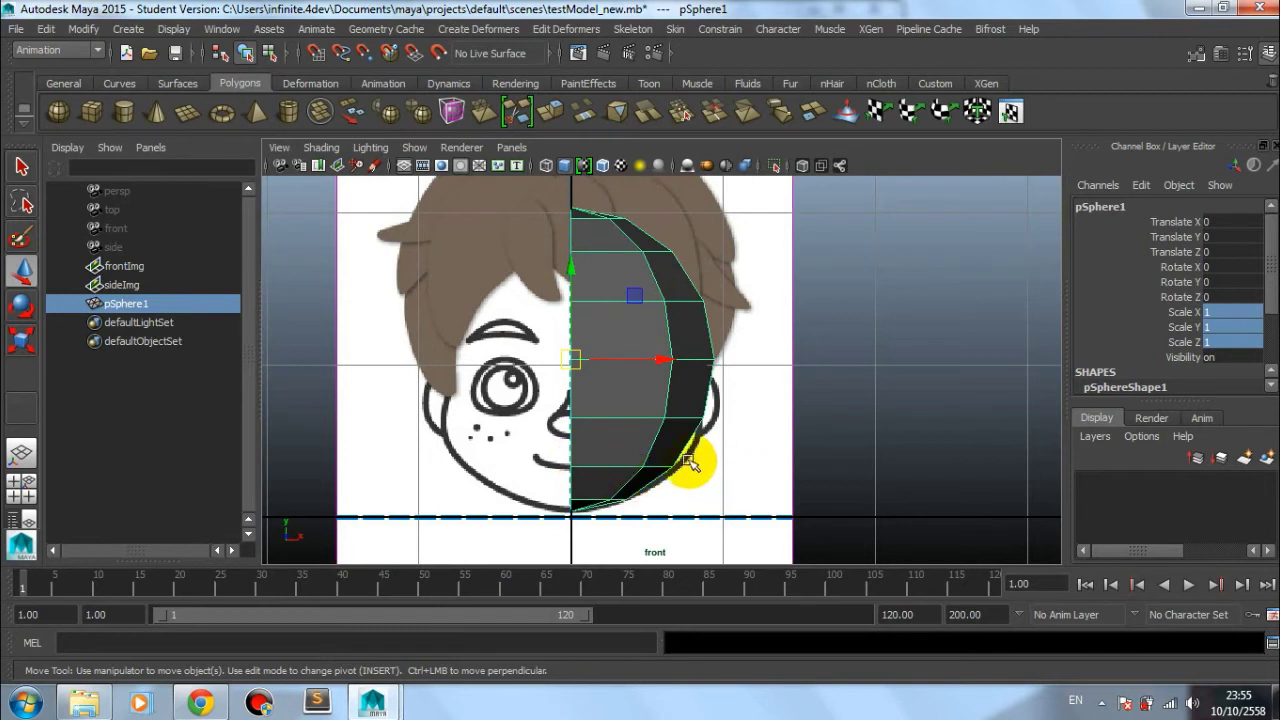
{"action": "scroll", "coordinate": [645, 405], "scroll_direction": "up", "scroll_amount": 1}
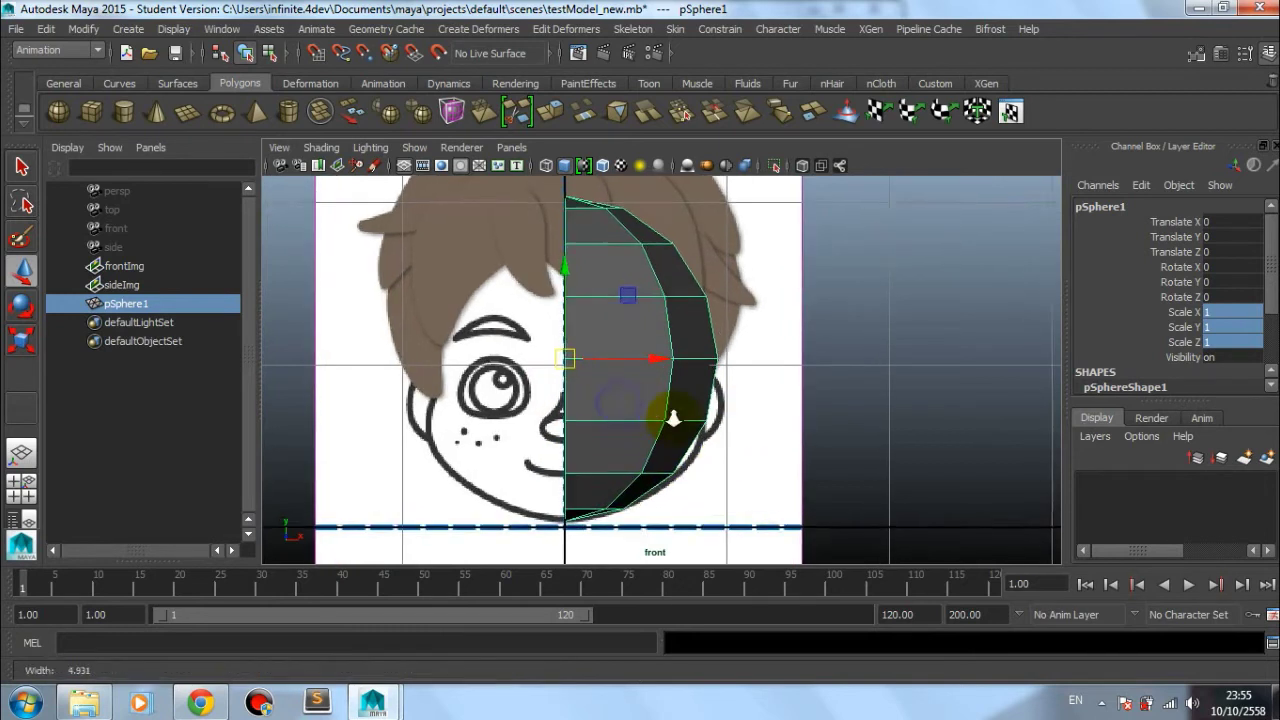
{"action": "scroll", "coordinate": [655, 405], "scroll_direction": "up", "scroll_amount": 1}
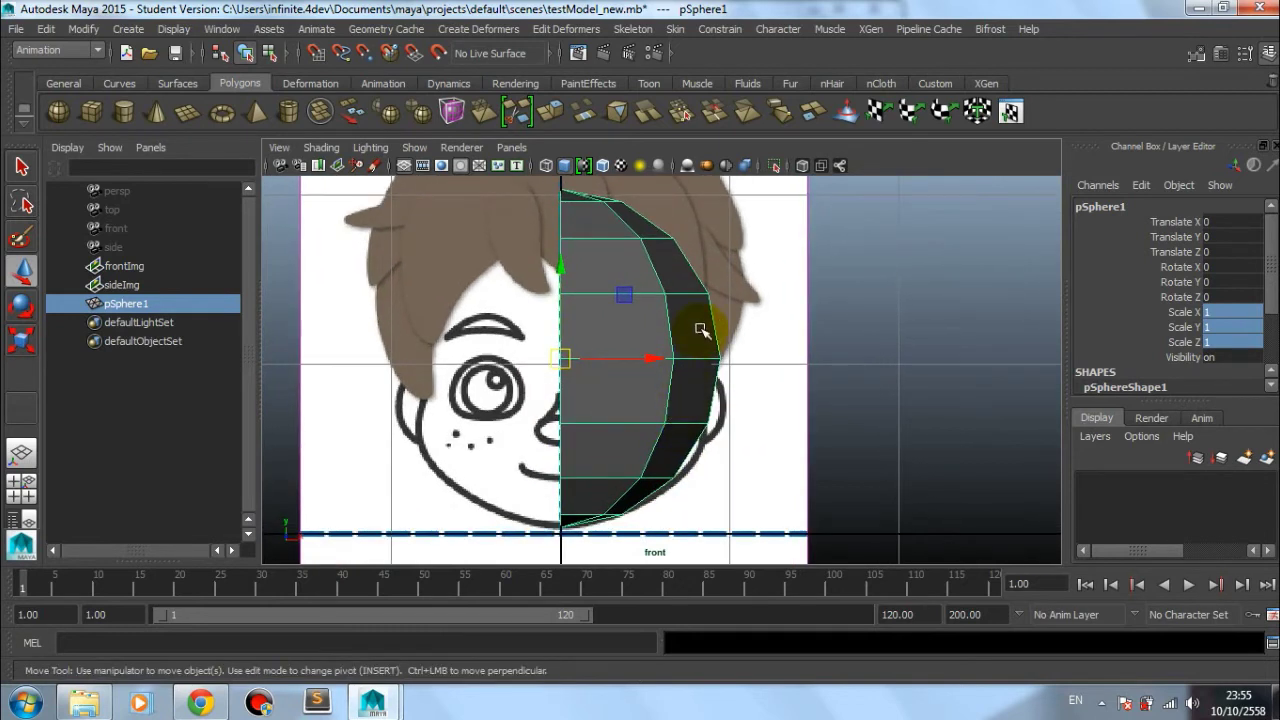
Step: Put the half-sphere in vertex editing and show it as wireframe over the reference
{"action": "right_click", "coordinate": [701, 274]}
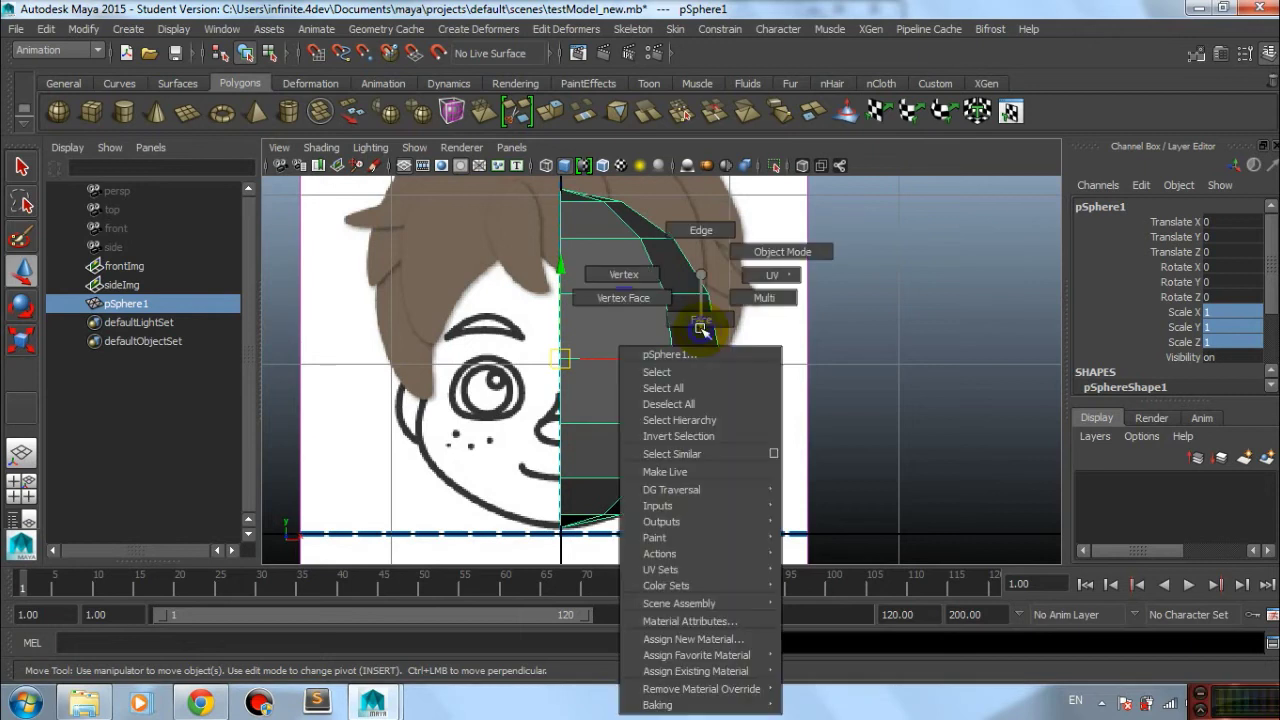
{"action": "left_click", "coordinate": [643, 274]}
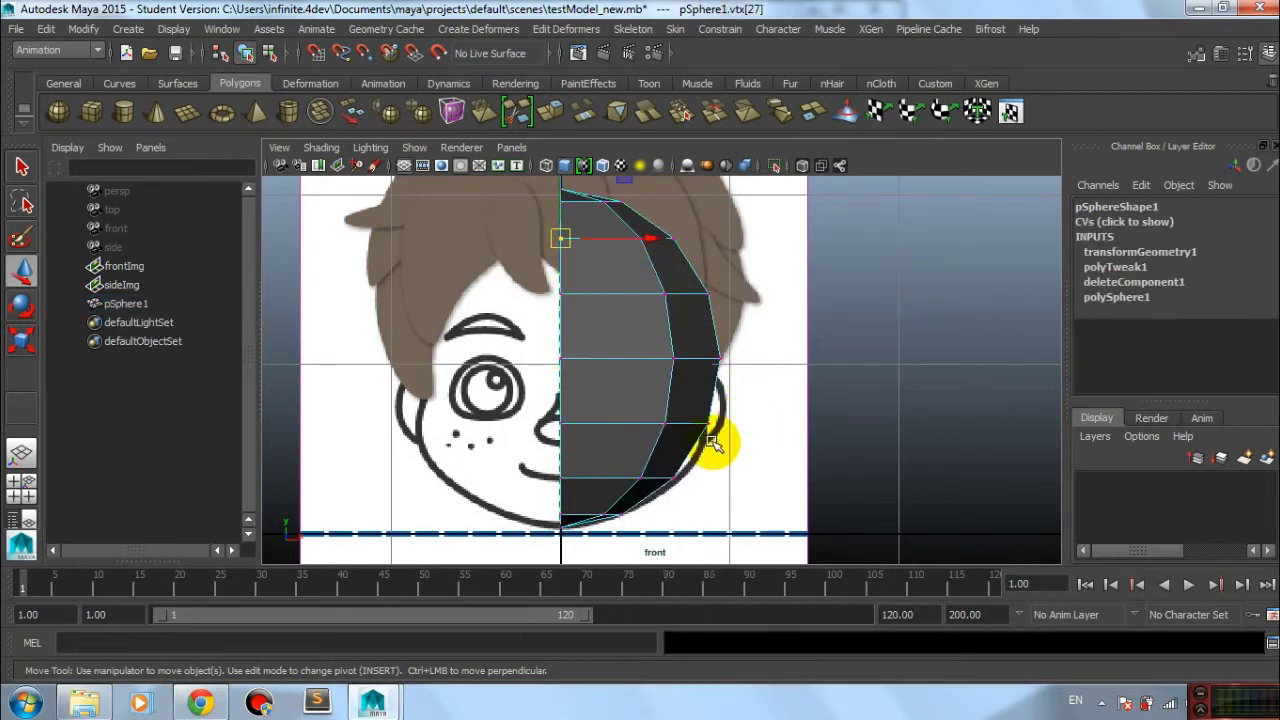
{"action": "scroll", "coordinate": [733, 425], "scroll_direction": "up", "scroll_amount": 1}
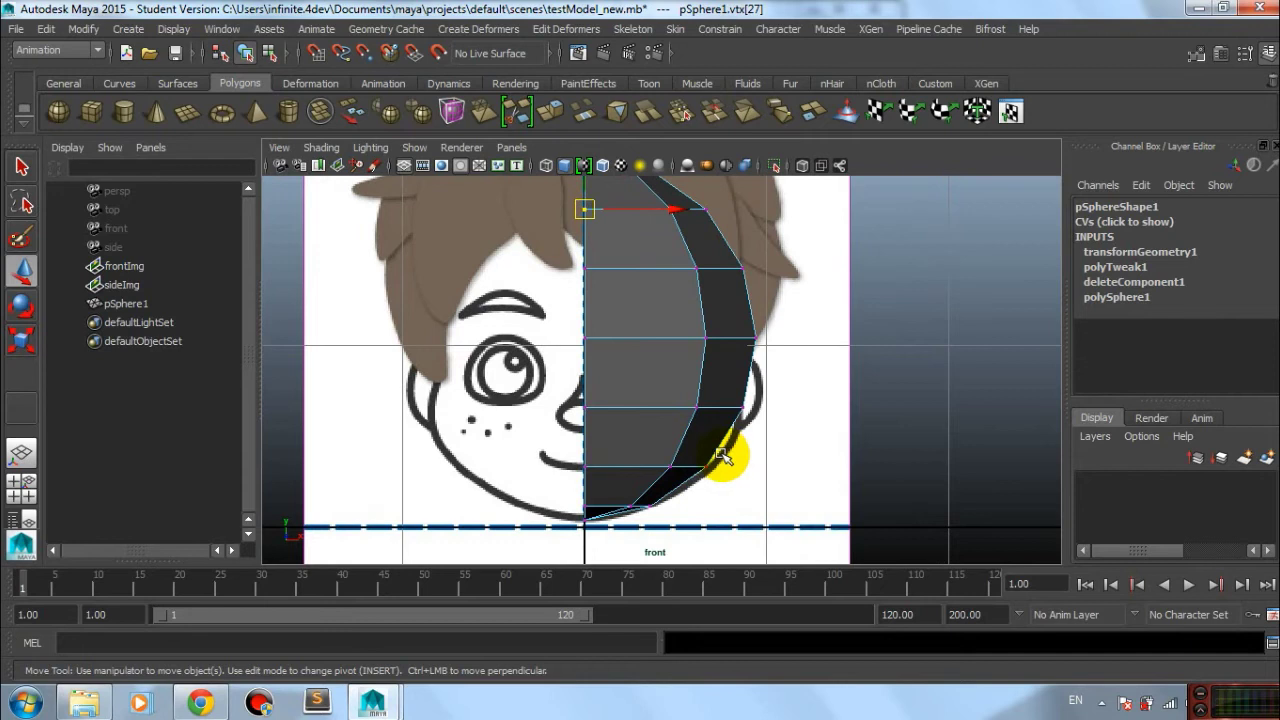
{"action": "key", "text": "4"}
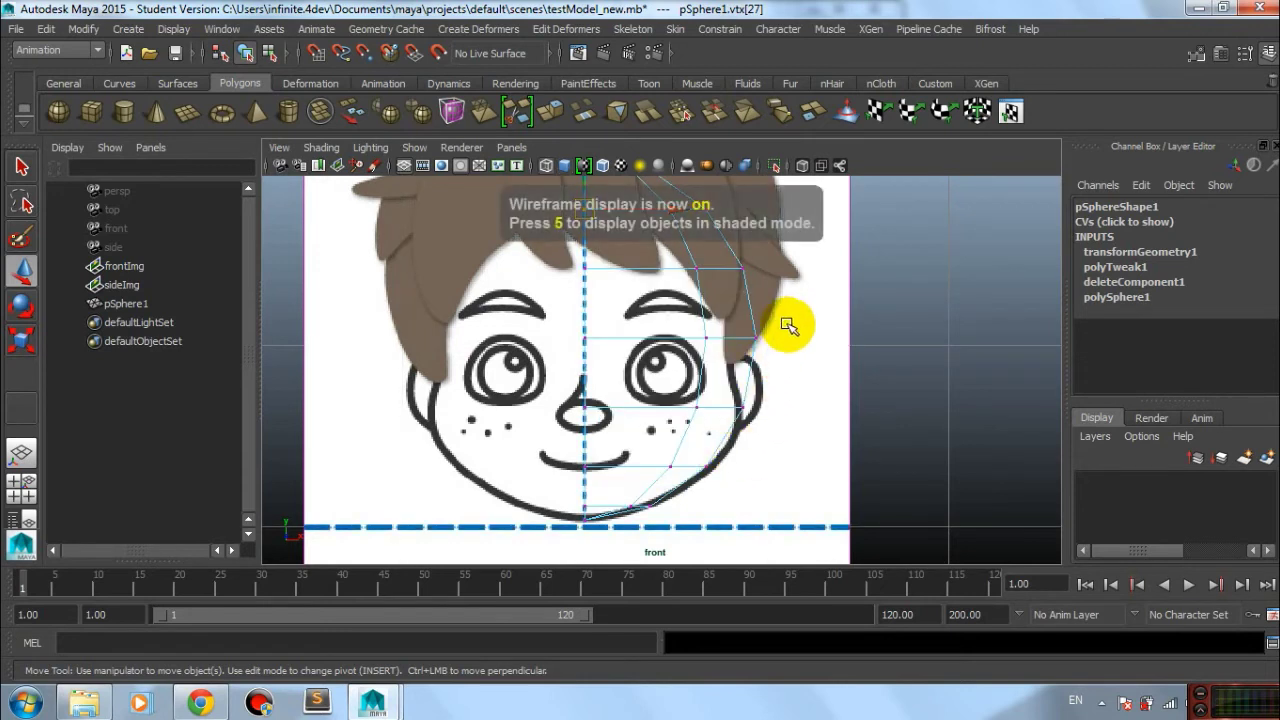
{"action": "scroll", "coordinate": [771, 429], "scroll_direction": "up", "scroll_amount": 1}
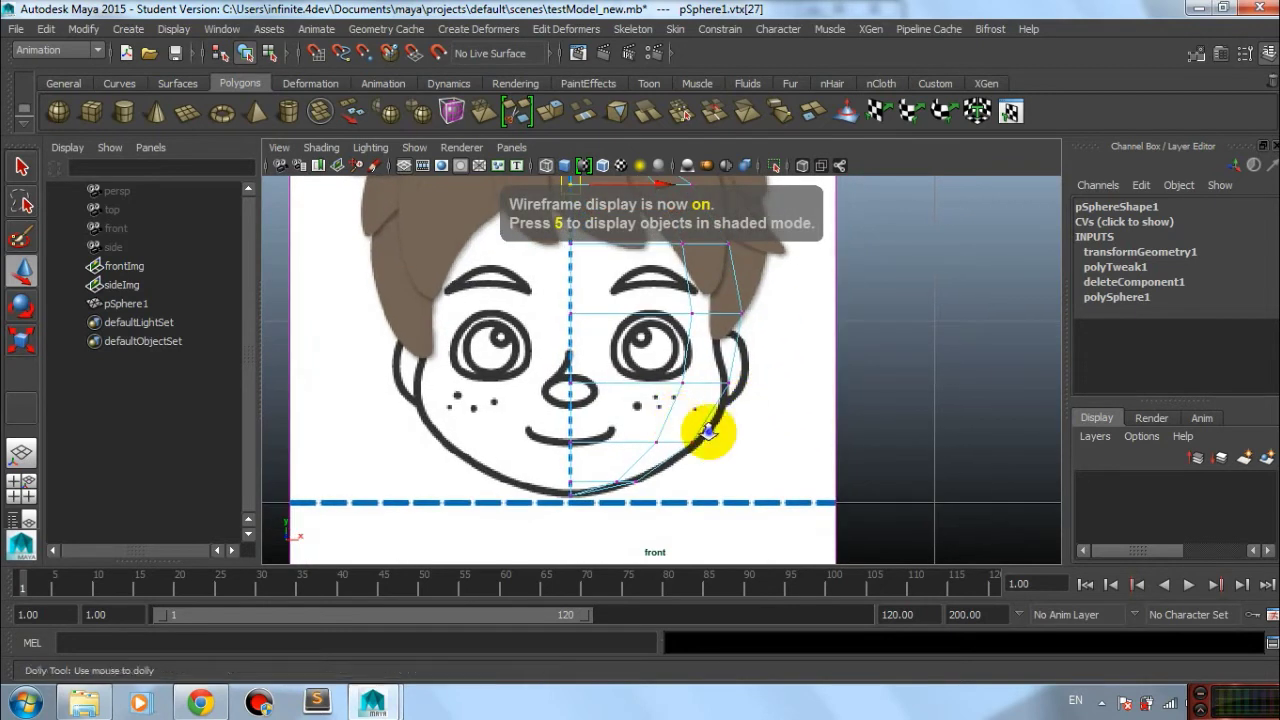
{"action": "scroll", "coordinate": [706, 429], "scroll_direction": "up", "scroll_amount": 1}
Step: Move the lower cheek, eye-side and forehead vertices along X onto the face outline
{"action": "left_click", "coordinate": [650, 458]}
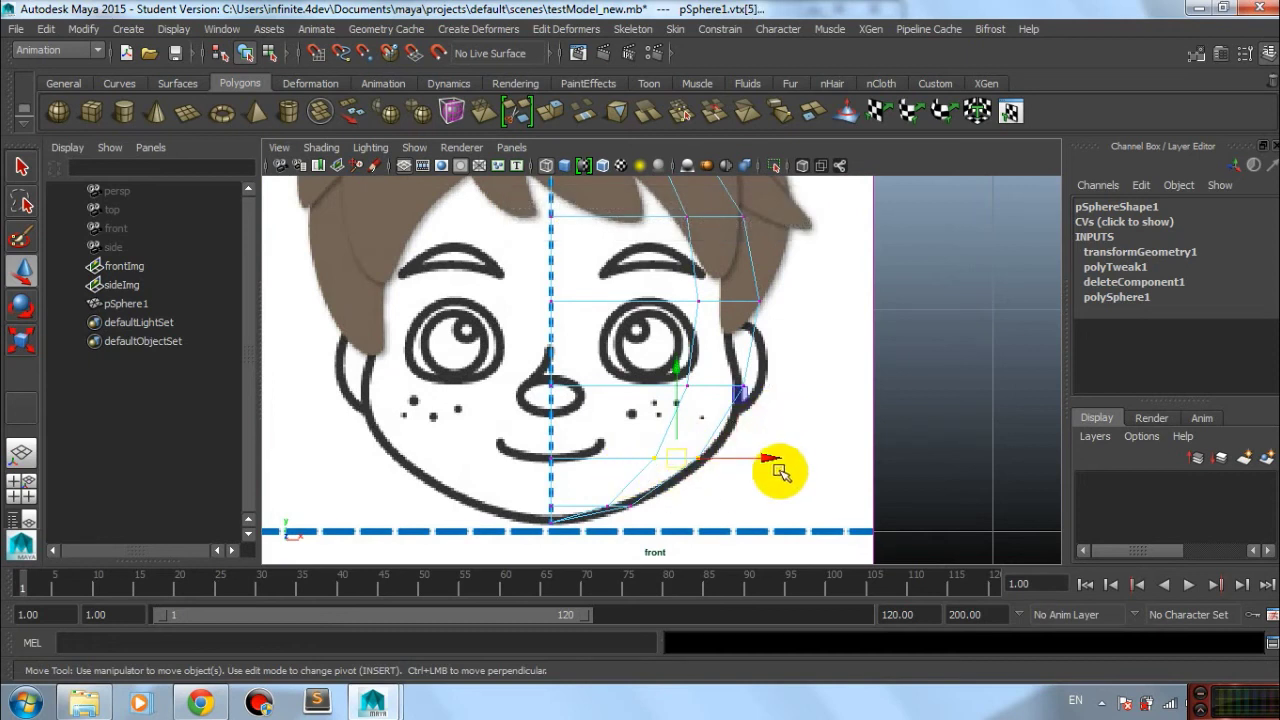
{"action": "left_click_drag", "start_coordinate": [760, 460], "coordinate": [777, 462]}
{"action": "left_click", "coordinate": [714, 386]}
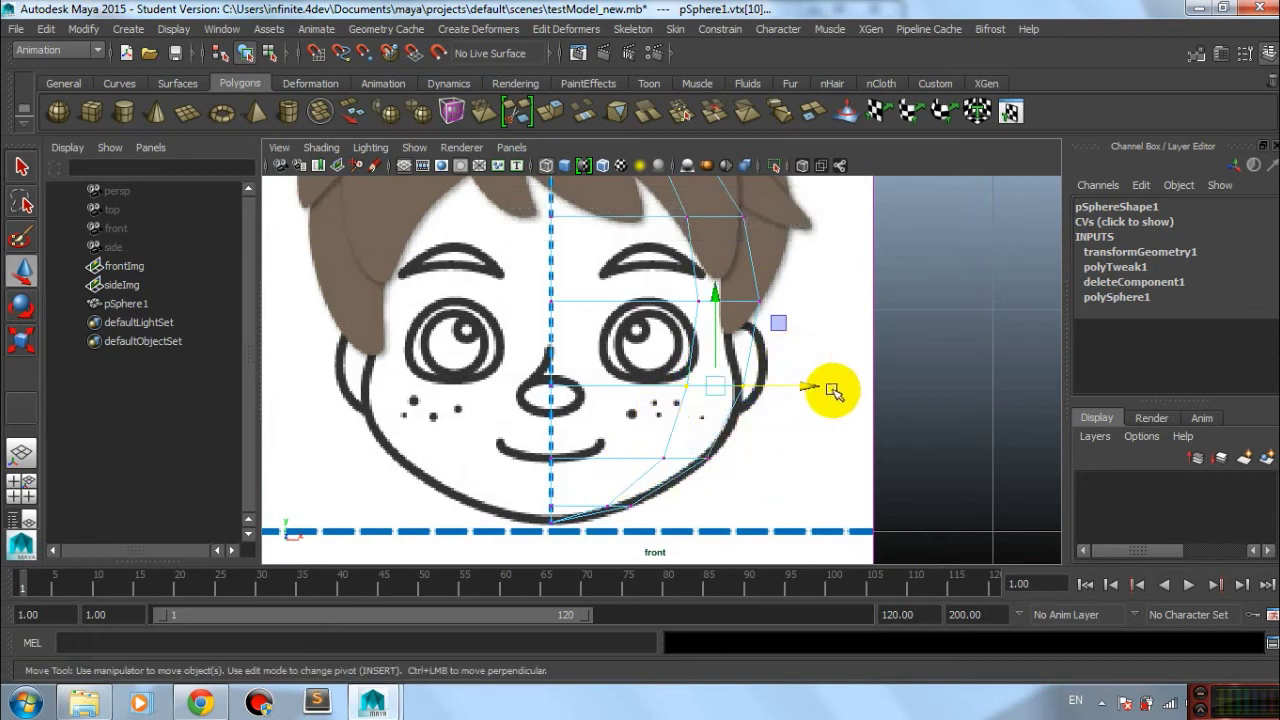
{"action": "left_click", "coordinate": [697, 301]}
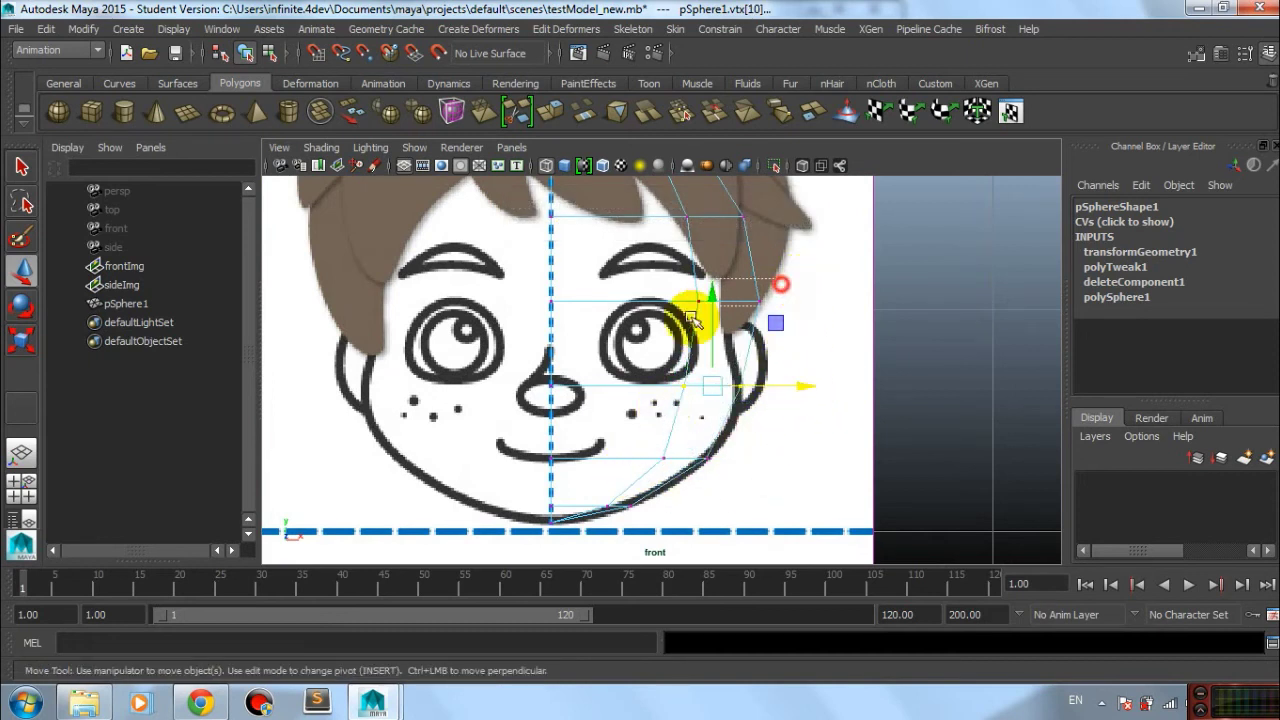
{"action": "left_click_drag", "start_coordinate": [840, 305], "coordinate": [788, 308]}
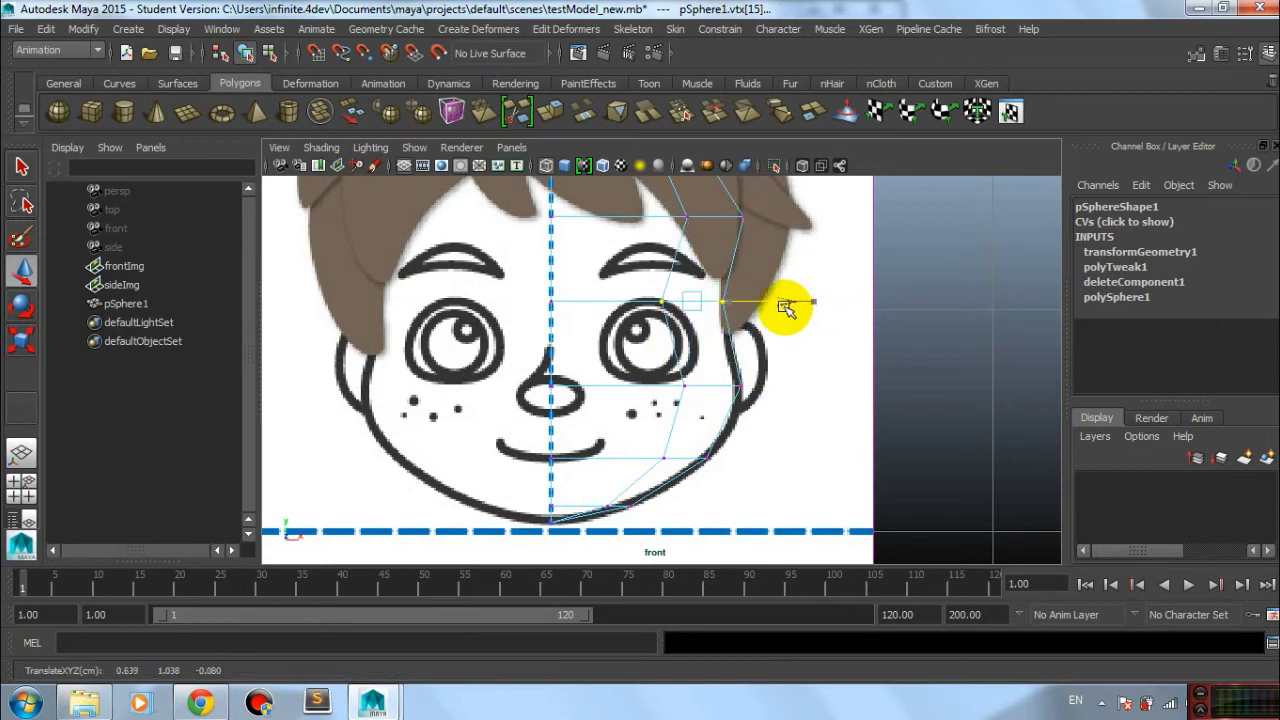
{"action": "middle_click_drag", "start_coordinate": [786, 308], "coordinate": [829, 294], "text": "alt"}
{"action": "left_click", "coordinate": [690, 345]}
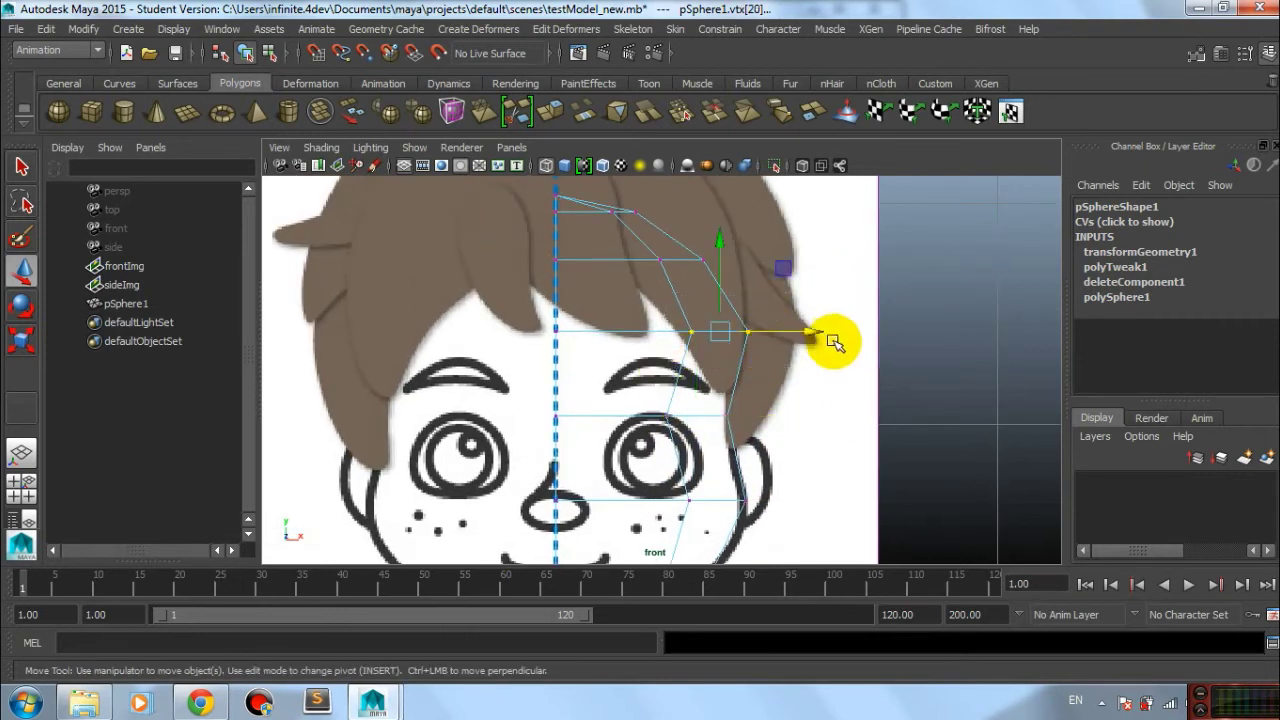
{"action": "left_click_drag", "start_coordinate": [813, 330], "coordinate": [800, 336]}
{"action": "scroll", "coordinate": [810, 365], "scroll_direction": "down", "scroll_amount": 5}
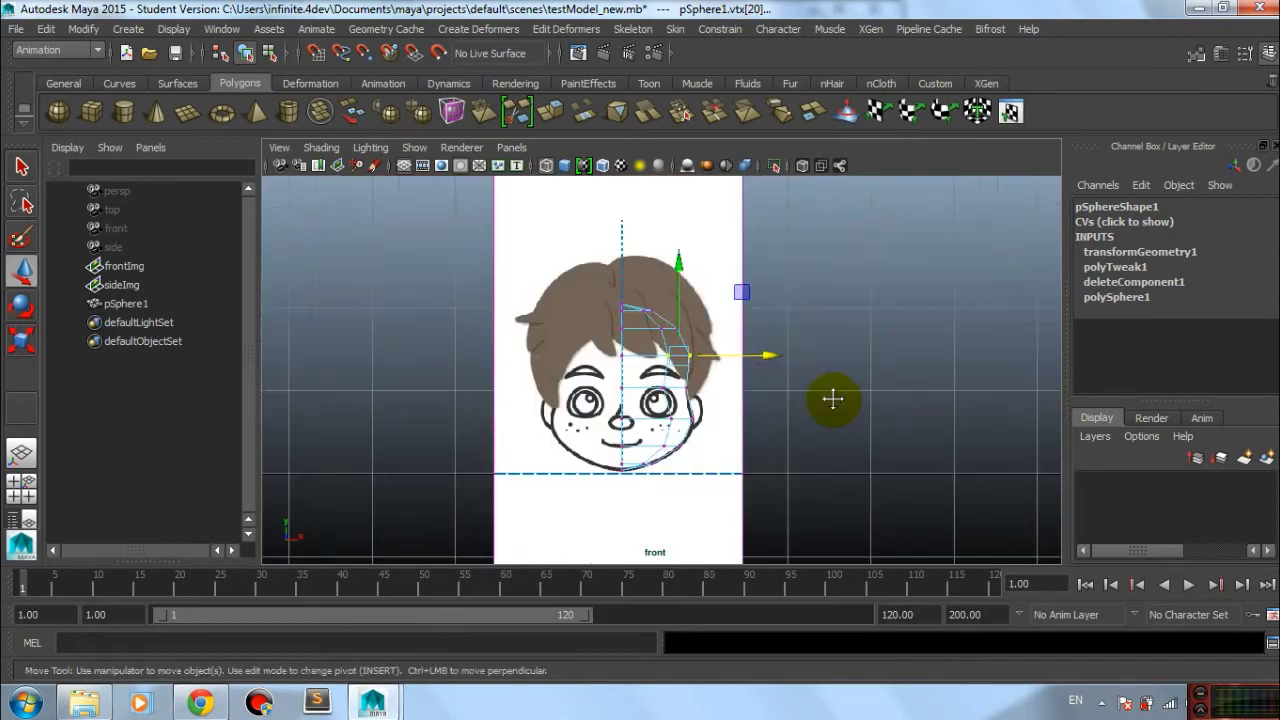
{"action": "key", "text": "space"}
Step: Switch to the right side view and frame the boy's face profile
{"action": "left_click_drag", "start_coordinate": [823, 362], "coordinate": [893, 360]}
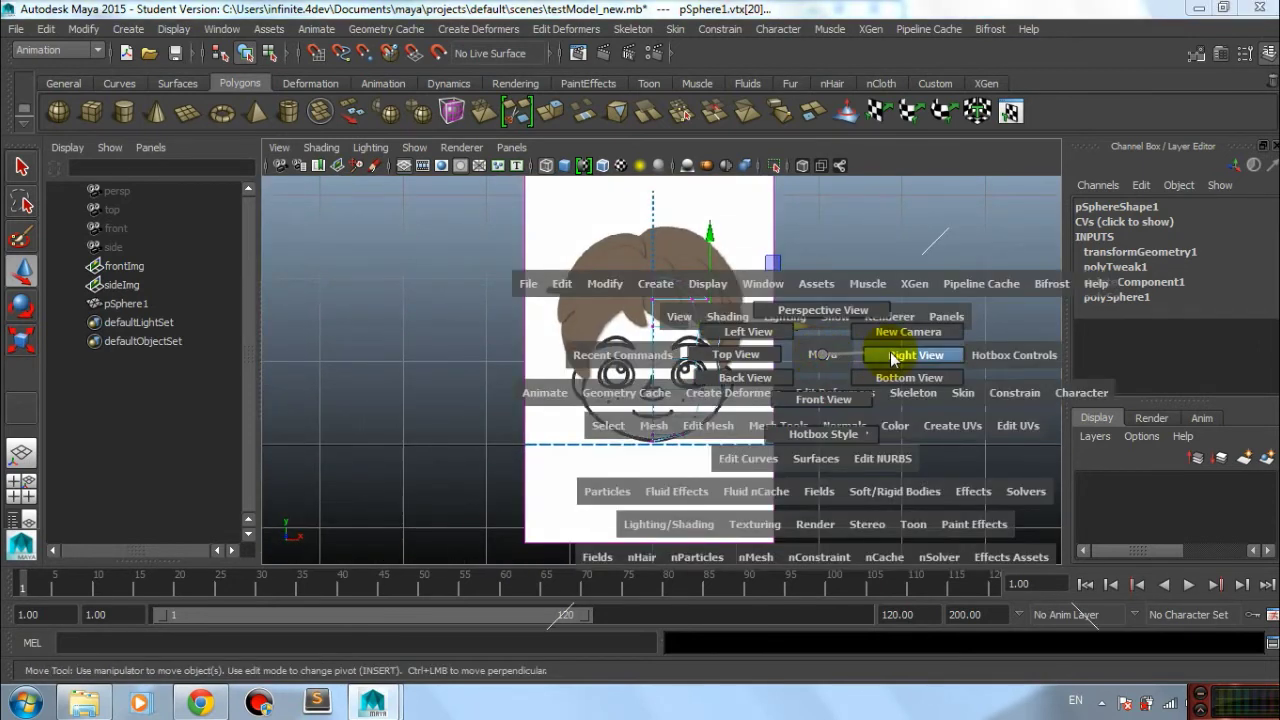
{"action": "middle_click_drag", "start_coordinate": [777, 363], "coordinate": [740, 348], "text": "alt"}
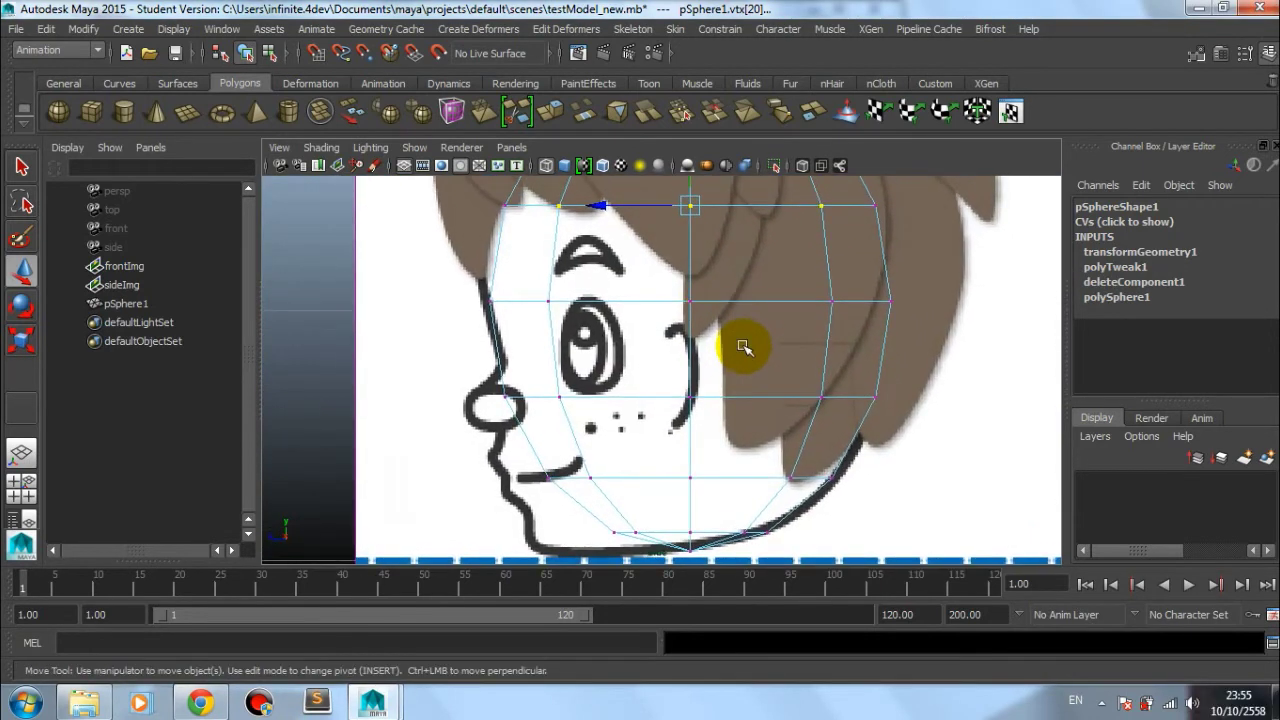
{"action": "middle_click_drag", "start_coordinate": [895, 365], "coordinate": [929, 357], "text": "alt"}
{"action": "middle_click_drag", "start_coordinate": [663, 509], "coordinate": [655, 448], "text": "alt"}
Step: Move the nose, mouth and jaw vertex pairs forward to match the profile outline
{"action": "left_click_drag", "start_coordinate": [686, 312], "coordinate": [506, 408]}
{"action": "scroll", "coordinate": [490, 380], "scroll_direction": "up", "scroll_amount": 2}
{"action": "left_click_drag", "start_coordinate": [474, 350], "coordinate": [481, 344]}
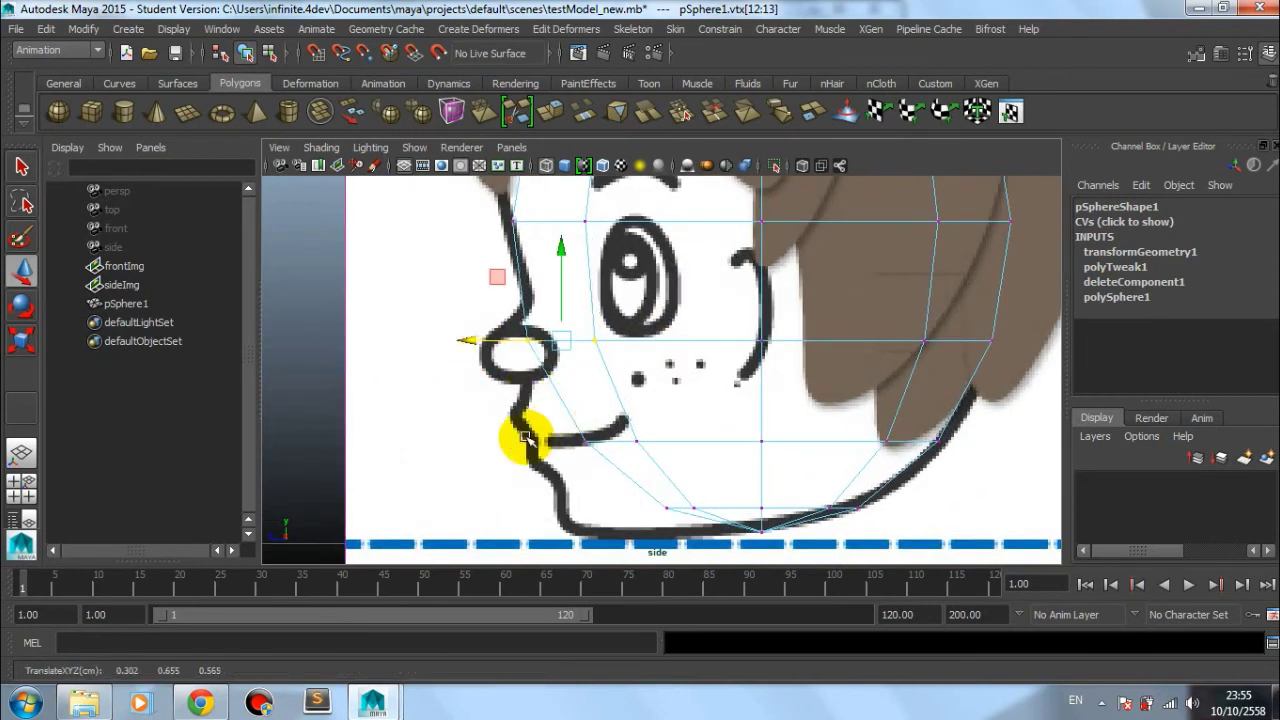
{"action": "left_click_drag", "start_coordinate": [666, 400], "coordinate": [510, 453]}
{"action": "middle_click_drag", "start_coordinate": [510, 453], "coordinate": [550, 435], "text": "alt"}
{"action": "left_click_drag", "start_coordinate": [566, 419], "coordinate": [528, 429]}
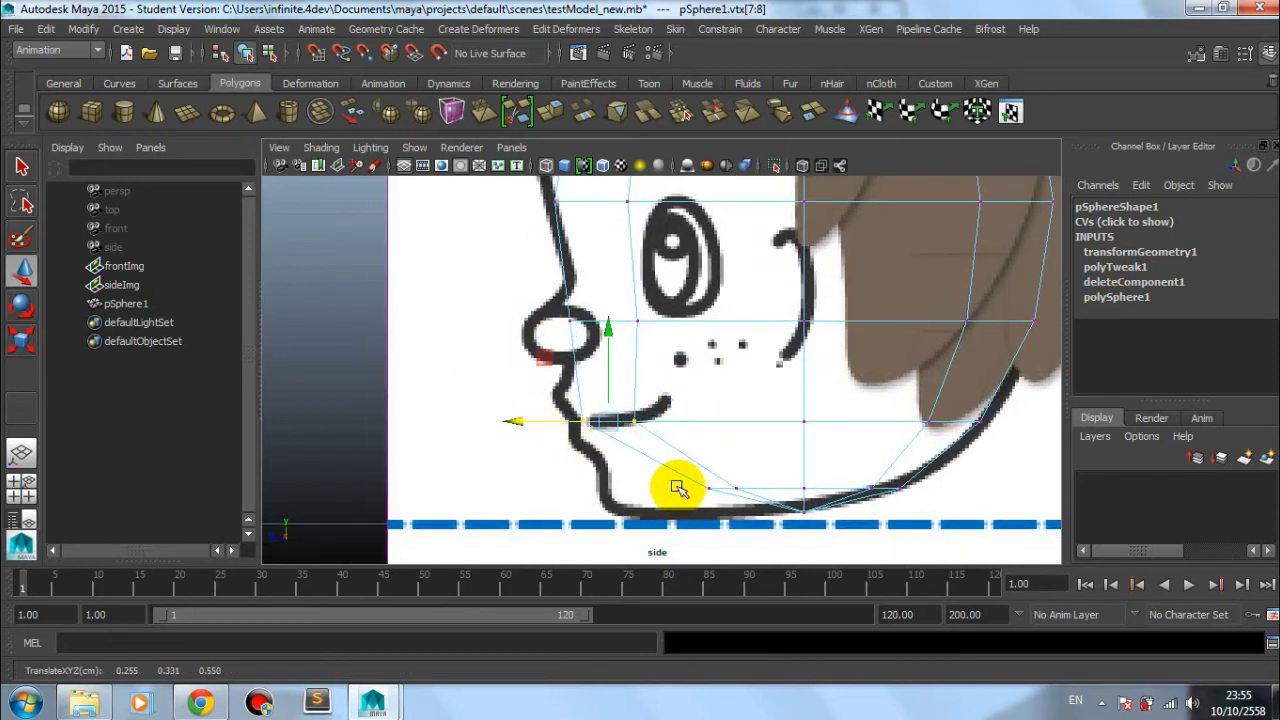
{"action": "middle_click_drag", "start_coordinate": [634, 471], "coordinate": [657, 451], "text": "alt"}
{"action": "left_click_drag", "start_coordinate": [666, 466], "coordinate": [729, 437]}
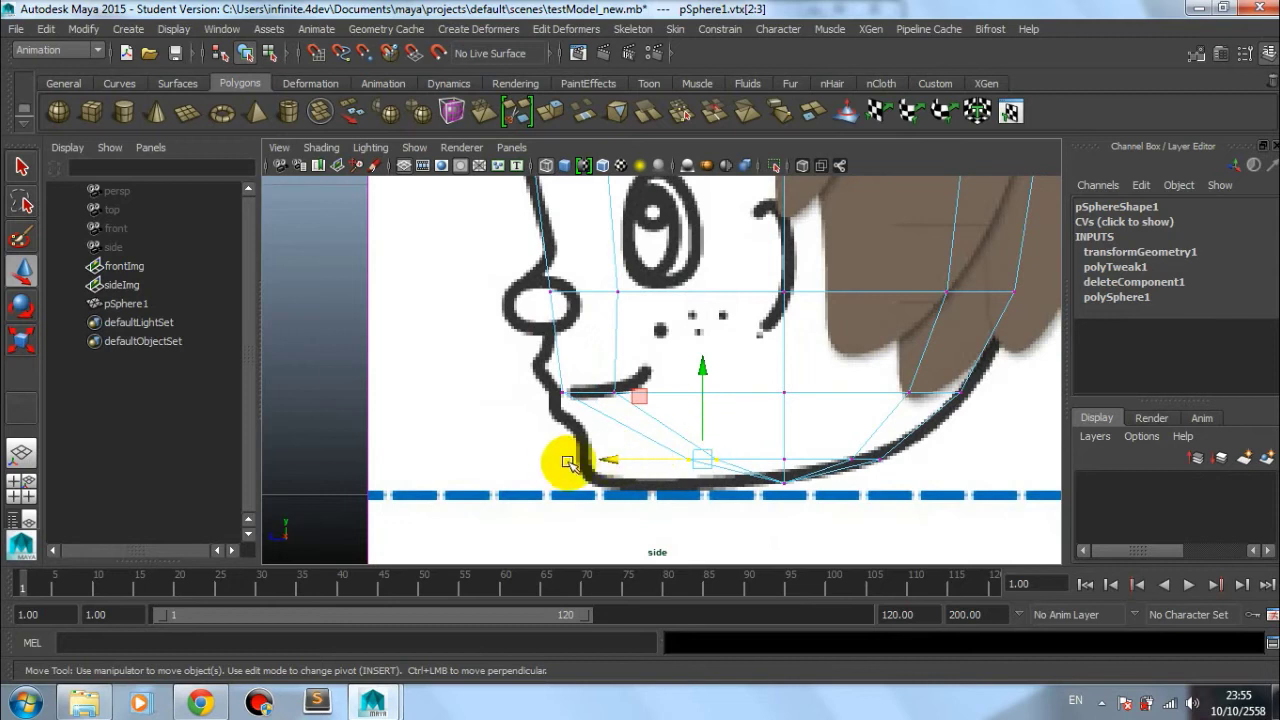
{"action": "left_click_drag", "start_coordinate": [610, 458], "coordinate": [513, 468]}
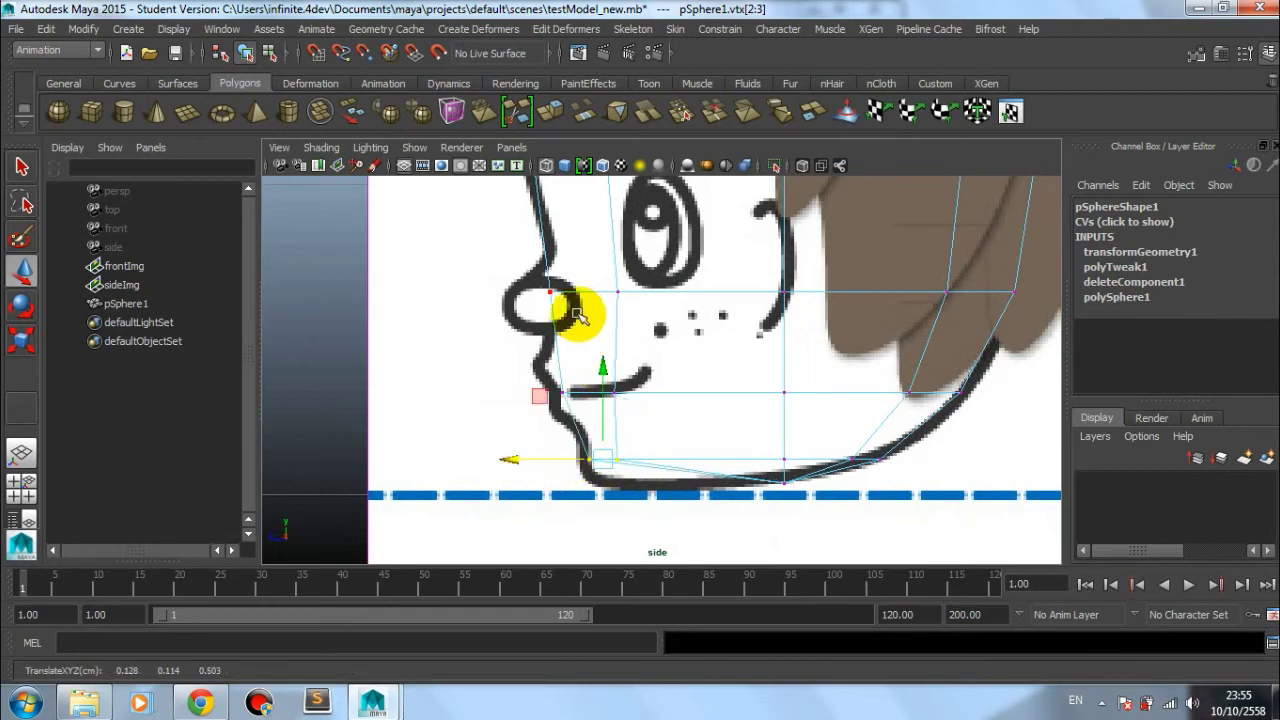
{"action": "mouse_move", "coordinate": [734, 428]}
{"action": "middle_mouse_down", "text": "alt"}
{"action": "mouse_move", "coordinate": [671, 420]}
{"action": "mouse_move", "coordinate": [639, 492]}
{"action": "middle_mouse_up", "text": "alt"}
{"action": "scroll", "coordinate": [639, 492], "scroll_direction": "down", "scroll_amount": 2}
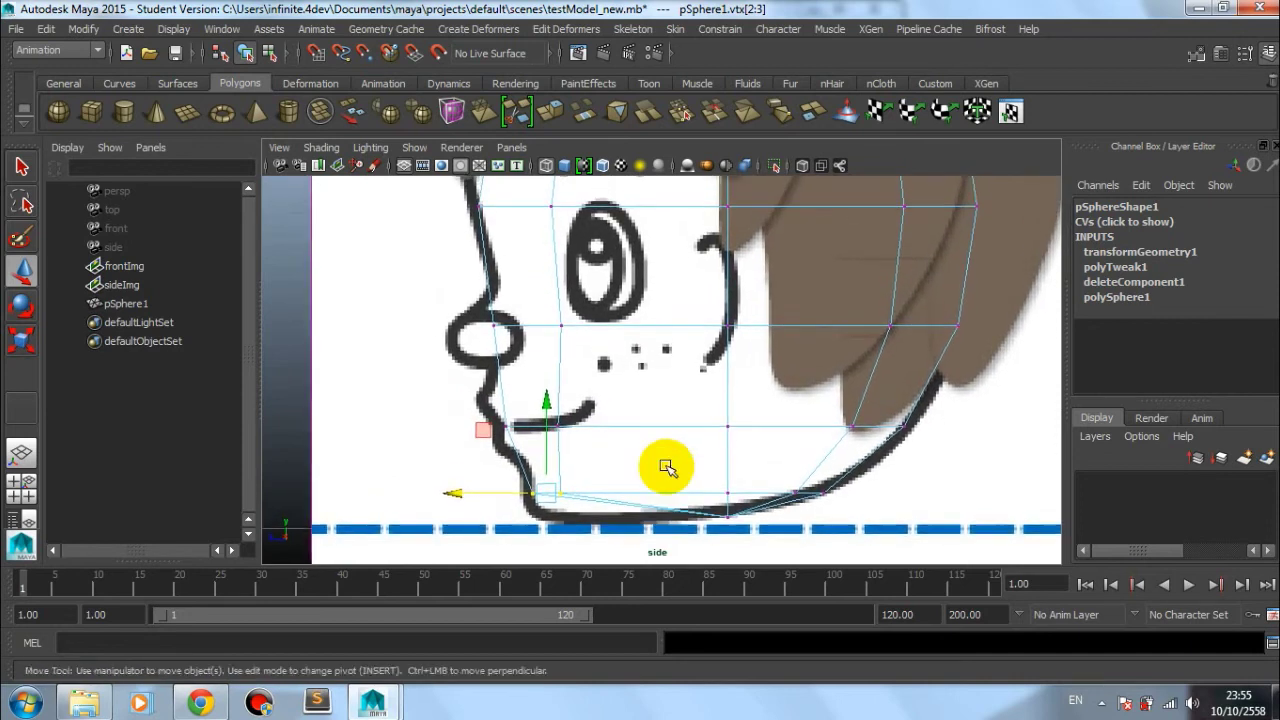
{"action": "scroll", "coordinate": [634, 503], "scroll_direction": "down", "scroll_amount": 2}
{"action": "scroll", "coordinate": [565, 478], "scroll_direction": "up", "scroll_amount": 2}
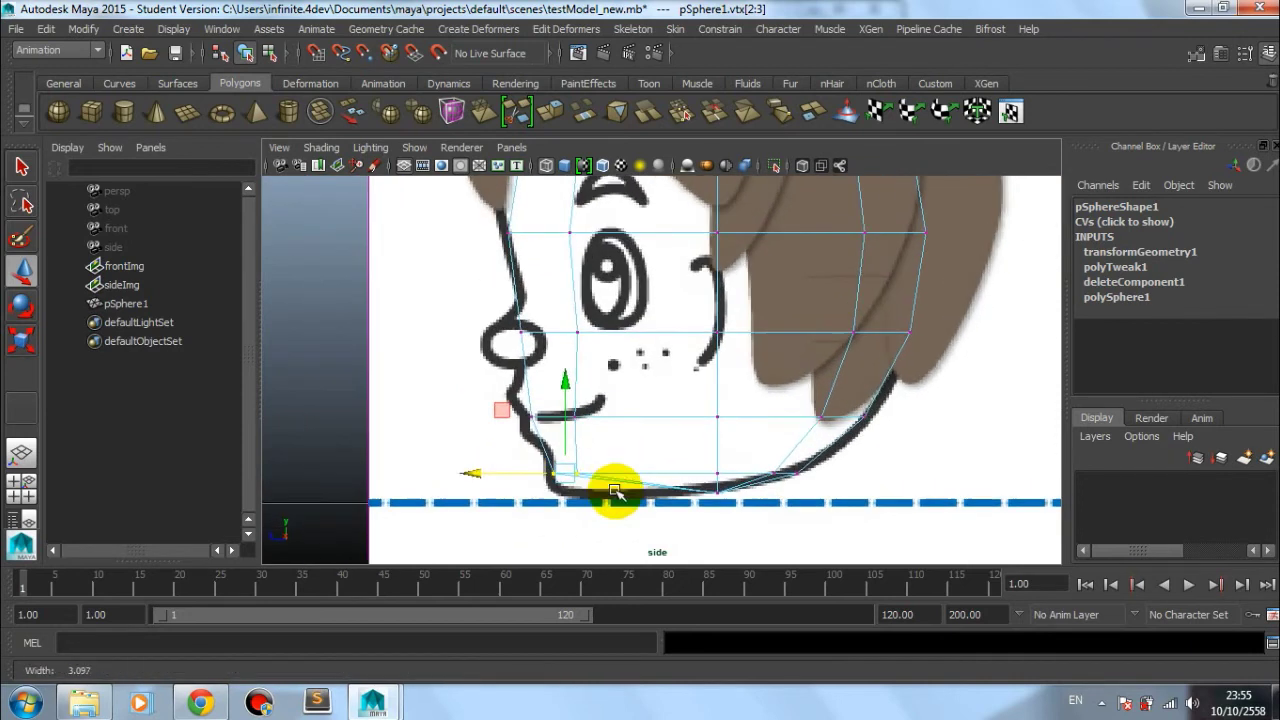
Step: Pull the forehead, crown and top vertex rows forward to follow the hairline and scalp
{"action": "middle_click_drag", "start_coordinate": [655, 275], "coordinate": [643, 357], "text": "alt"}
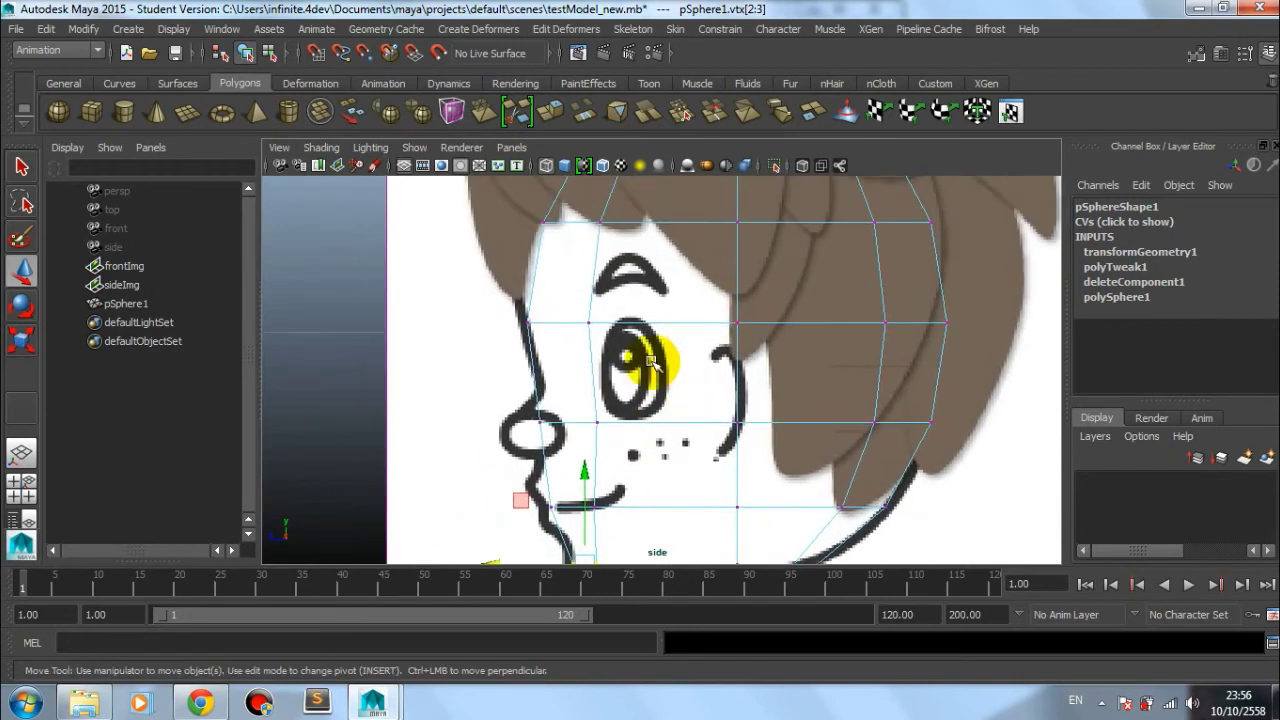
{"action": "middle_click_drag", "start_coordinate": [609, 280], "coordinate": [504, 305], "text": "alt"}
{"action": "left_click_drag", "start_coordinate": [641, 376], "coordinate": [500, 329]}
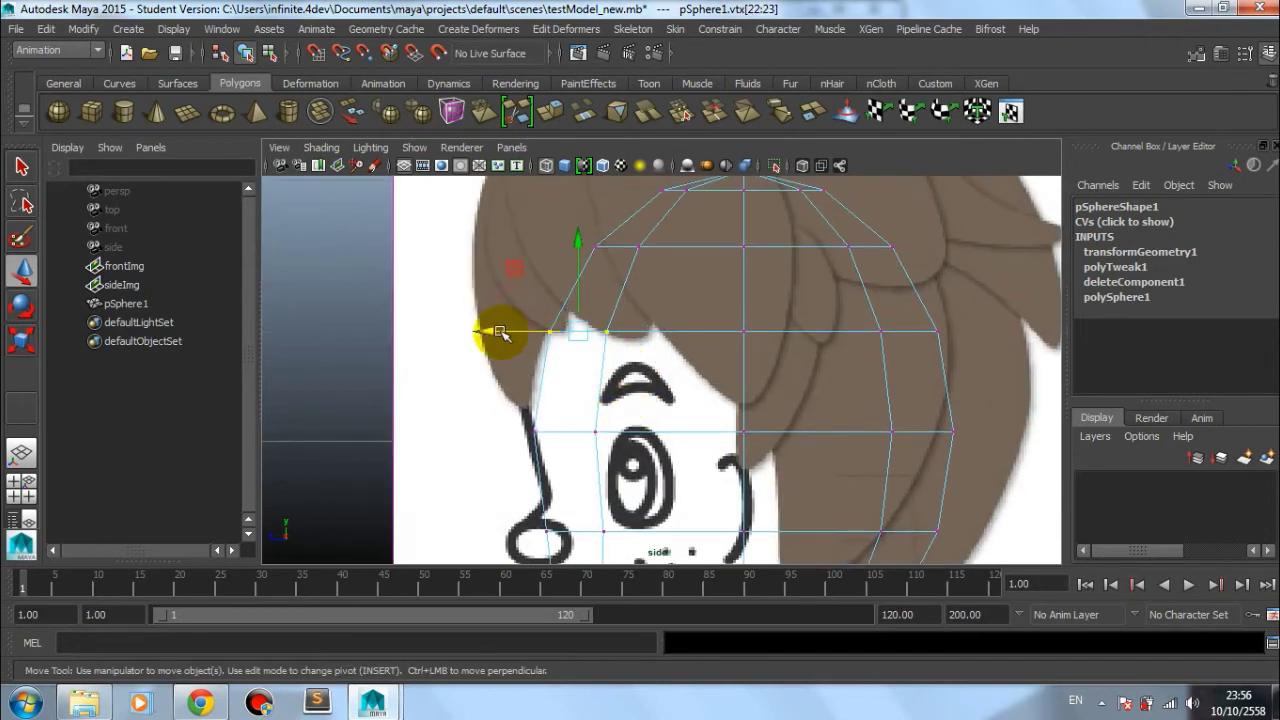
{"action": "left_click_drag", "start_coordinate": [579, 331], "coordinate": [561, 333]}
{"action": "left_click_drag", "start_coordinate": [543, 232], "coordinate": [663, 280]}
{"action": "left_click_drag", "start_coordinate": [537, 249], "coordinate": [512, 250]}
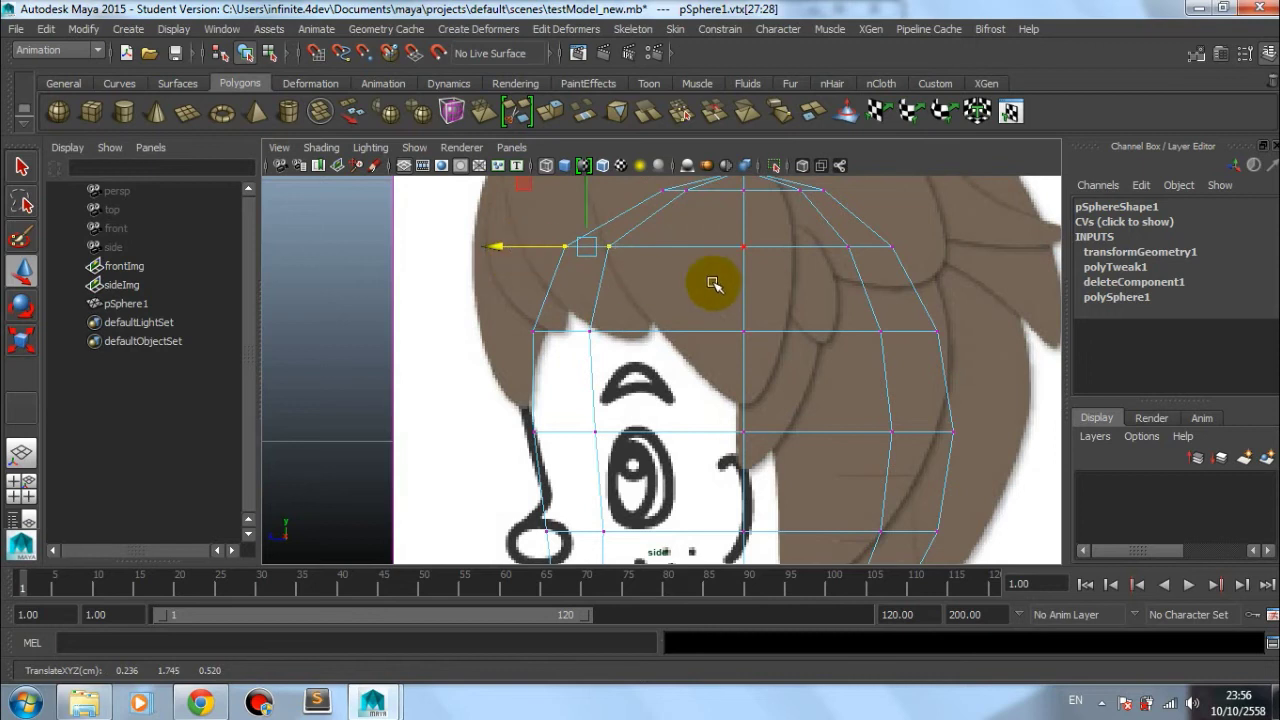
{"action": "middle_click_drag", "start_coordinate": [709, 280], "coordinate": [666, 323], "text": "alt"}
{"action": "left_click_drag", "start_coordinate": [623, 263], "coordinate": [673, 305]}
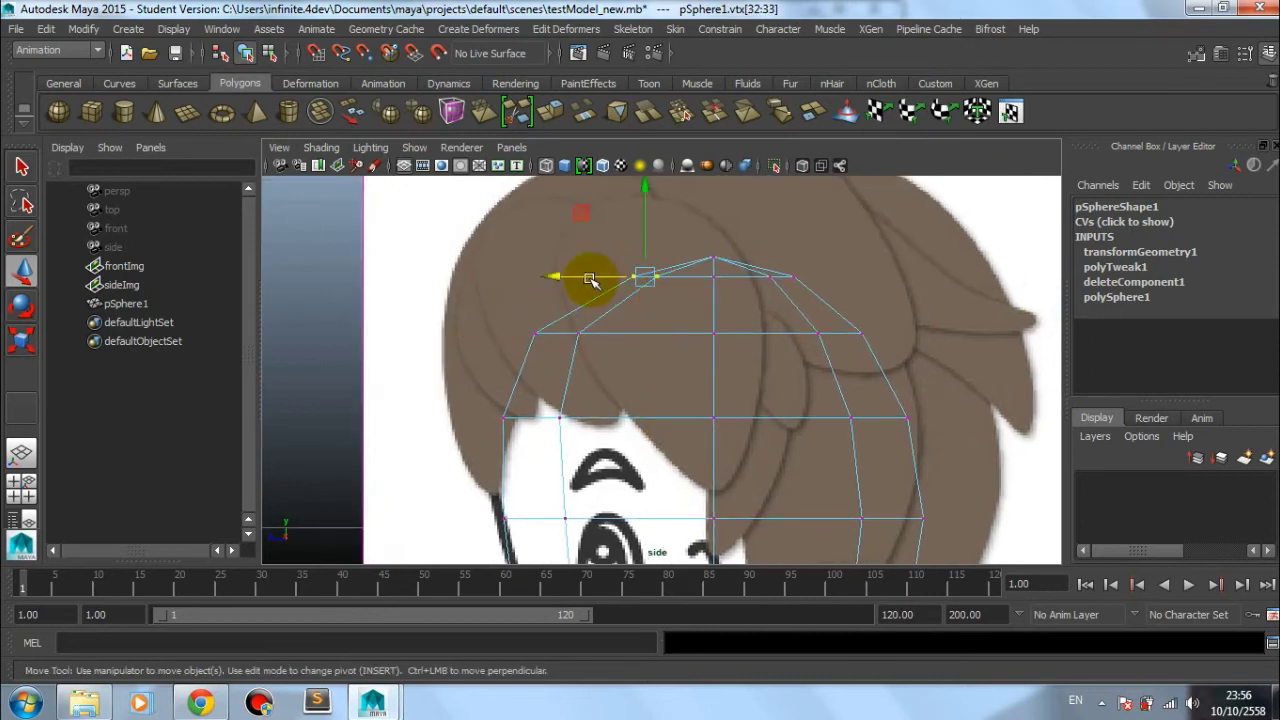
{"action": "left_click_drag", "start_coordinate": [586, 277], "coordinate": [560, 278]}
Step: Push the back-of-crown and mid-head vertex rows out to the skull outline
{"action": "mouse_move", "coordinate": [843, 257]}
{"action": "left_mouse_down"}
{"action": "mouse_move", "coordinate": [757, 291]}
{"action": "mouse_move", "coordinate": [718, 280]}
{"action": "left_mouse_up"}
{"action": "scroll", "coordinate": [871, 286], "scroll_direction": "down", "scroll_amount": 2}
{"action": "scroll", "coordinate": [808, 266], "scroll_direction": "down", "scroll_amount": 2}
{"action": "mouse_move", "coordinate": [808, 266]}
{"action": "left_mouse_down"}
{"action": "mouse_move", "coordinate": [680, 340]}
{"action": "mouse_move", "coordinate": [663, 309]}
{"action": "left_mouse_up"}
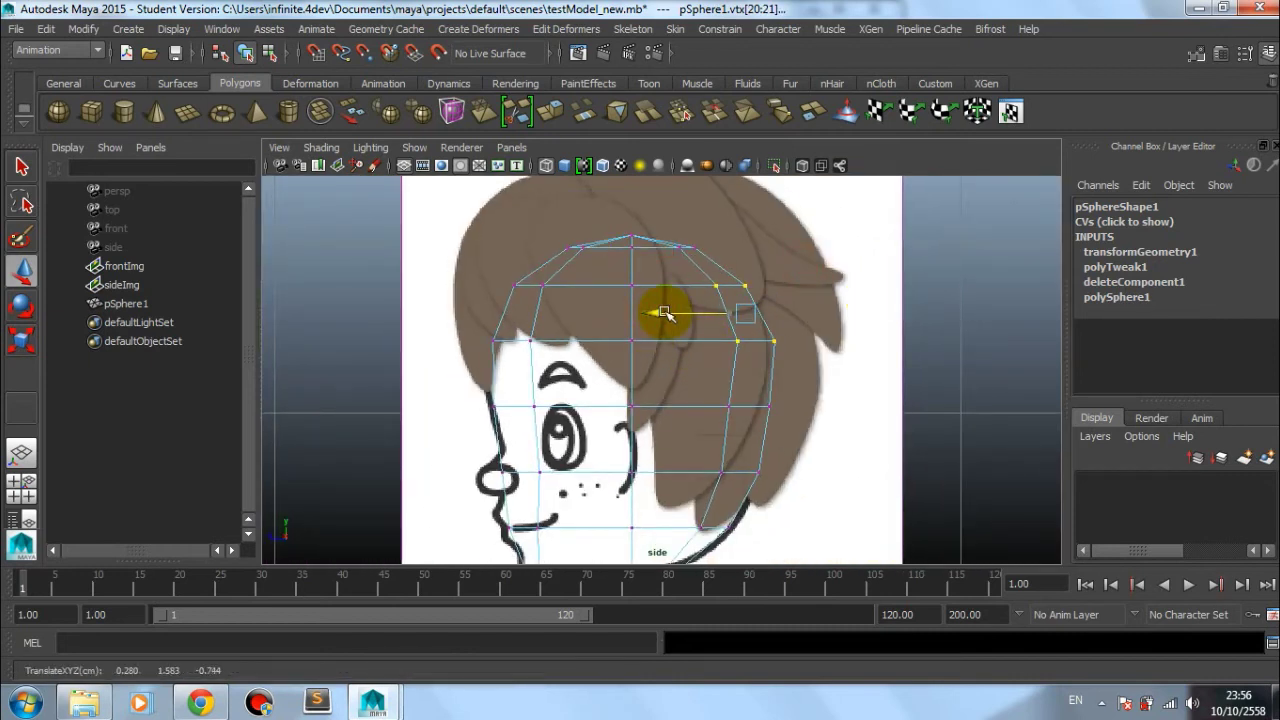
{"action": "middle_click_drag", "start_coordinate": [814, 414], "coordinate": [814, 366], "text": "alt"}
{"action": "mouse_move", "coordinate": [805, 348]}
{"action": "left_mouse_down"}
{"action": "mouse_move", "coordinate": [718, 392]}
{"action": "mouse_move", "coordinate": [763, 370]}
{"action": "left_mouse_up"}
{"action": "mouse_move", "coordinate": [806, 433]}
{"action": "left_mouse_down"}
{"action": "mouse_move", "coordinate": [674, 466]}
{"action": "mouse_move", "coordinate": [660, 436]}
{"action": "left_mouse_up"}
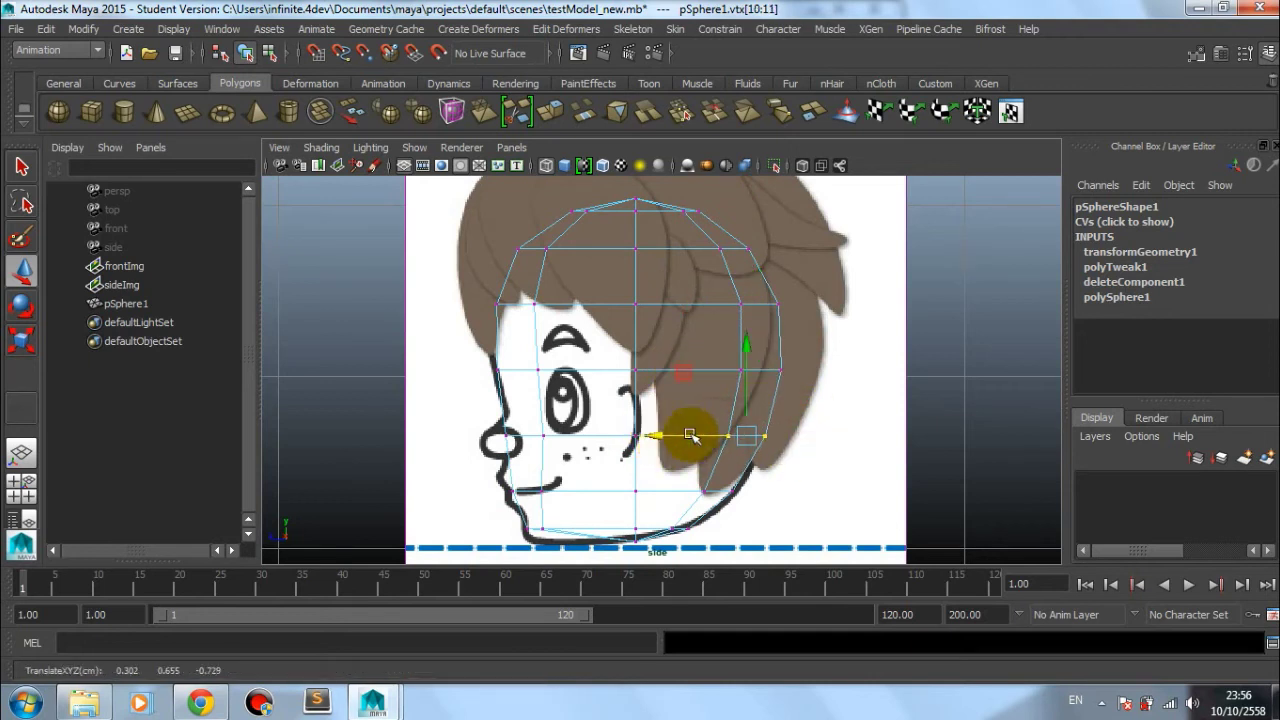
{"action": "mouse_move", "coordinate": [879, 373]}
{"action": "right_mouse_down", "text": "alt"}
{"action": "mouse_move", "coordinate": [820, 408]}
{"action": "mouse_move", "coordinate": [871, 423]}
{"action": "mouse_move", "coordinate": [808, 360]}
{"action": "right_mouse_up", "text": "alt"}
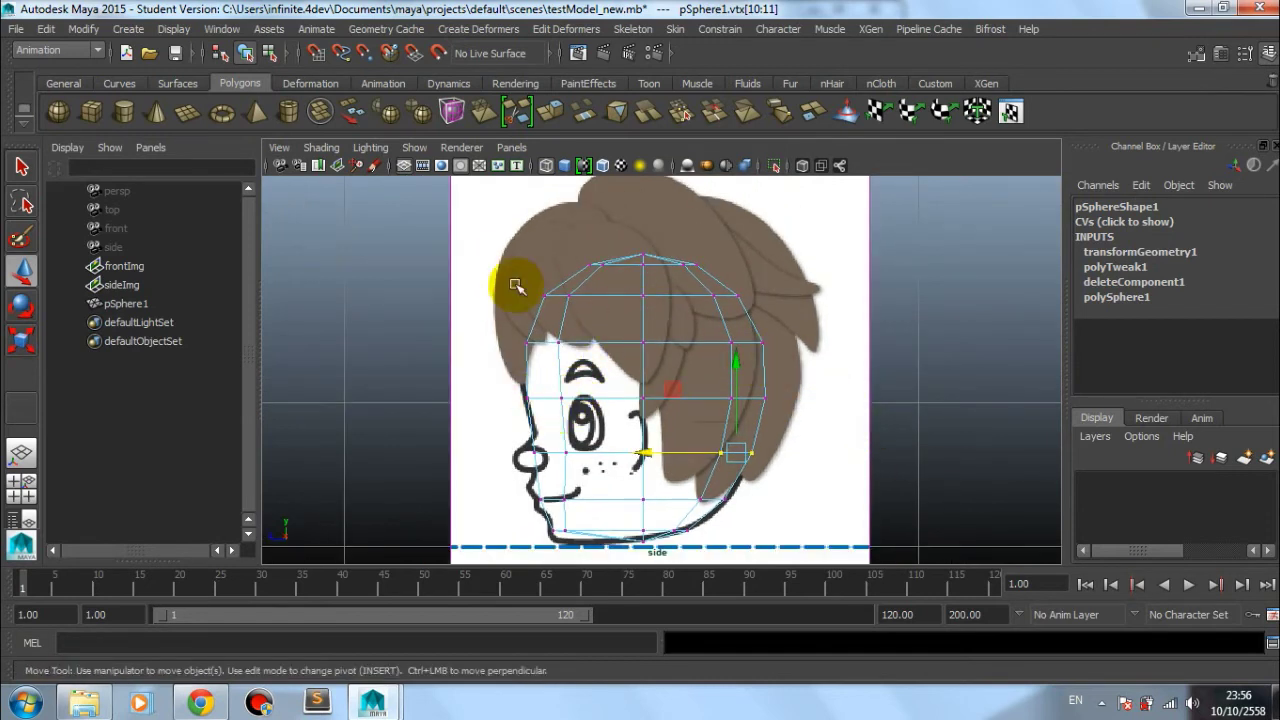
{"action": "key", "text": "space"}
{"action": "left_click_drag", "start_coordinate": [766, 393], "coordinate": [770, 443]}
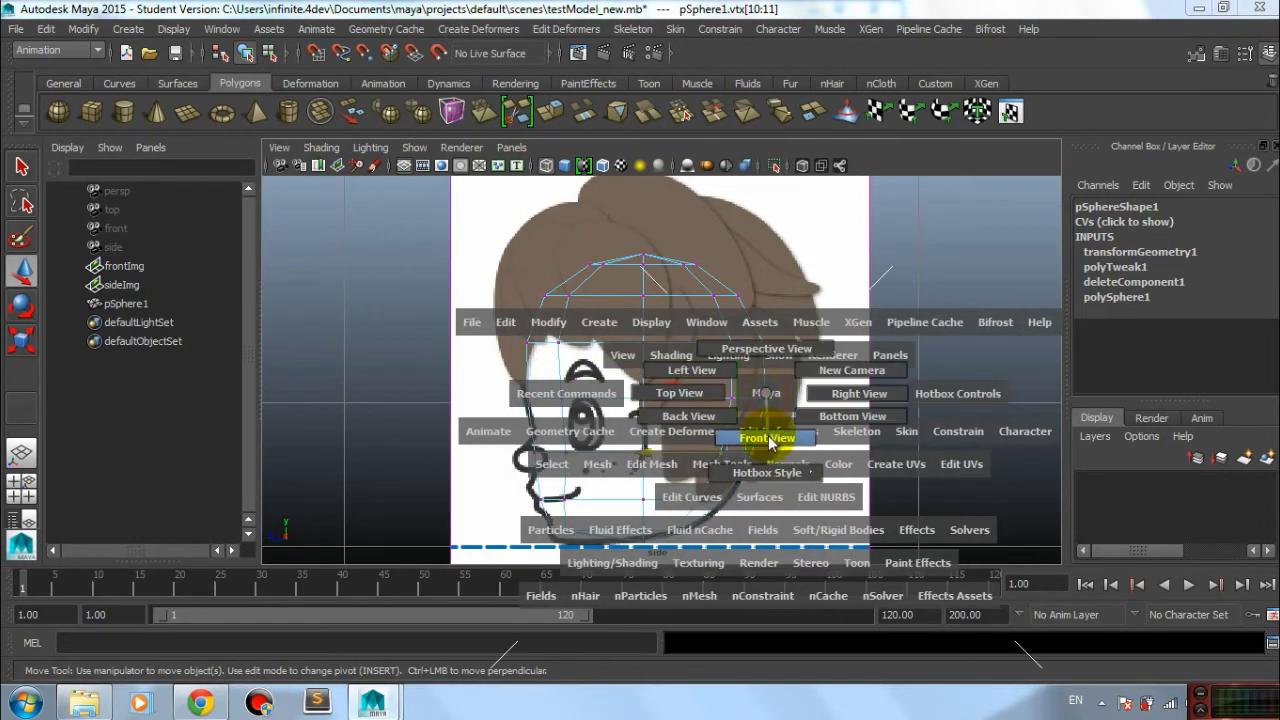
Step: Go back to the front view, zoom in on the face, and switch pSphere1 to object mode
{"action": "mouse_move", "coordinate": [757, 428]}
{"action": "right_mouse_down", "text": "alt"}
{"action": "mouse_move", "coordinate": [777, 434]}
{"action": "mouse_move", "coordinate": [786, 371]}
{"action": "right_mouse_up", "text": "alt"}
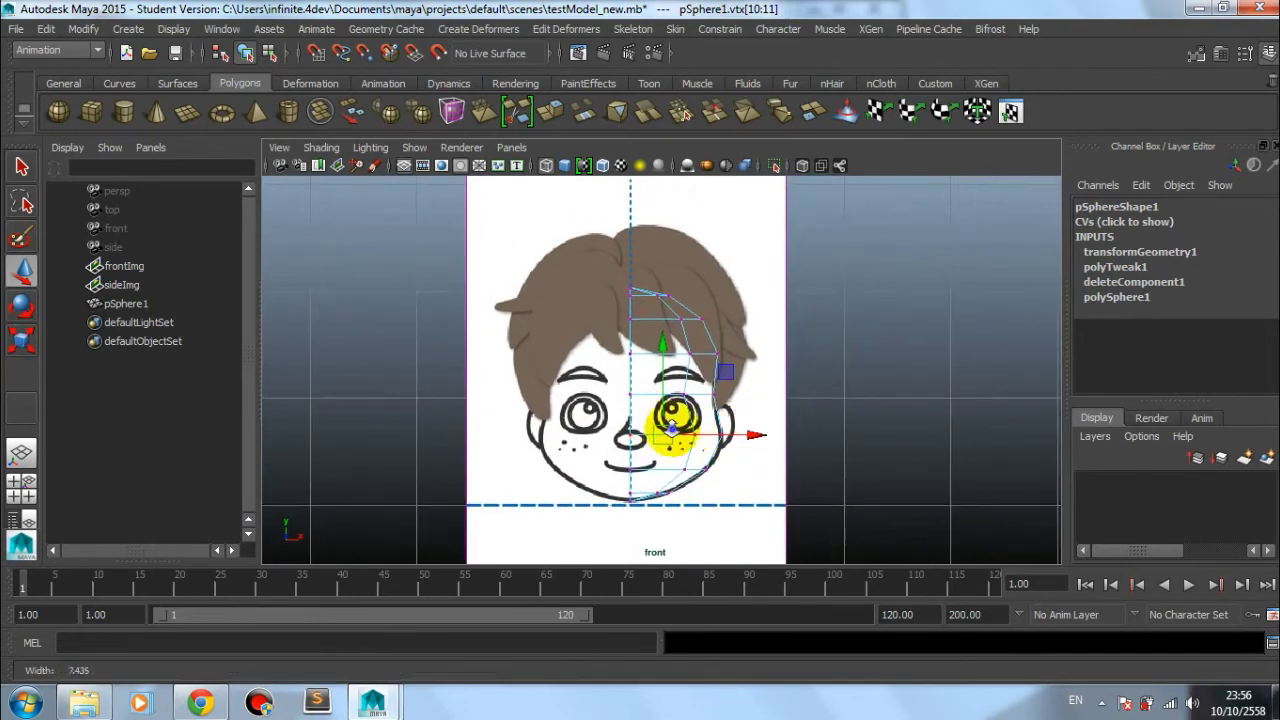
{"action": "right_click_drag", "start_coordinate": [643, 413], "coordinate": [714, 400], "text": "alt"}
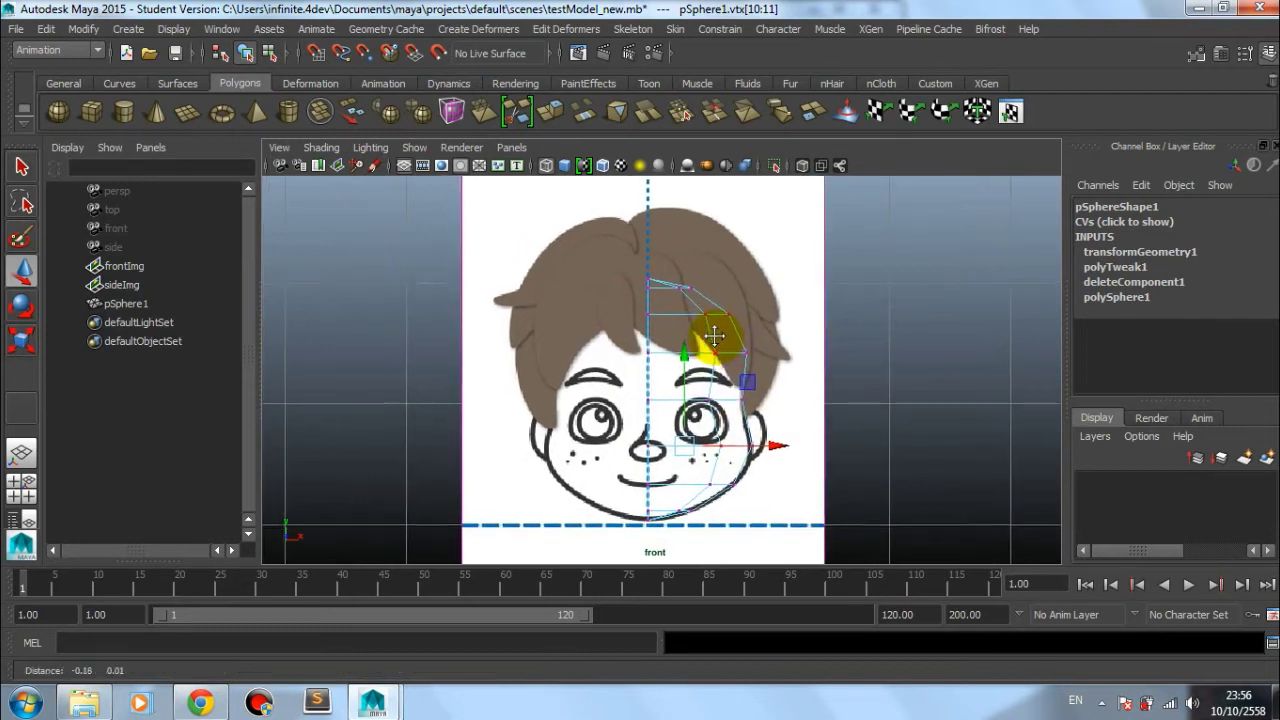
{"action": "scroll", "coordinate": [634, 366], "scroll_direction": "up", "scroll_amount": 2}
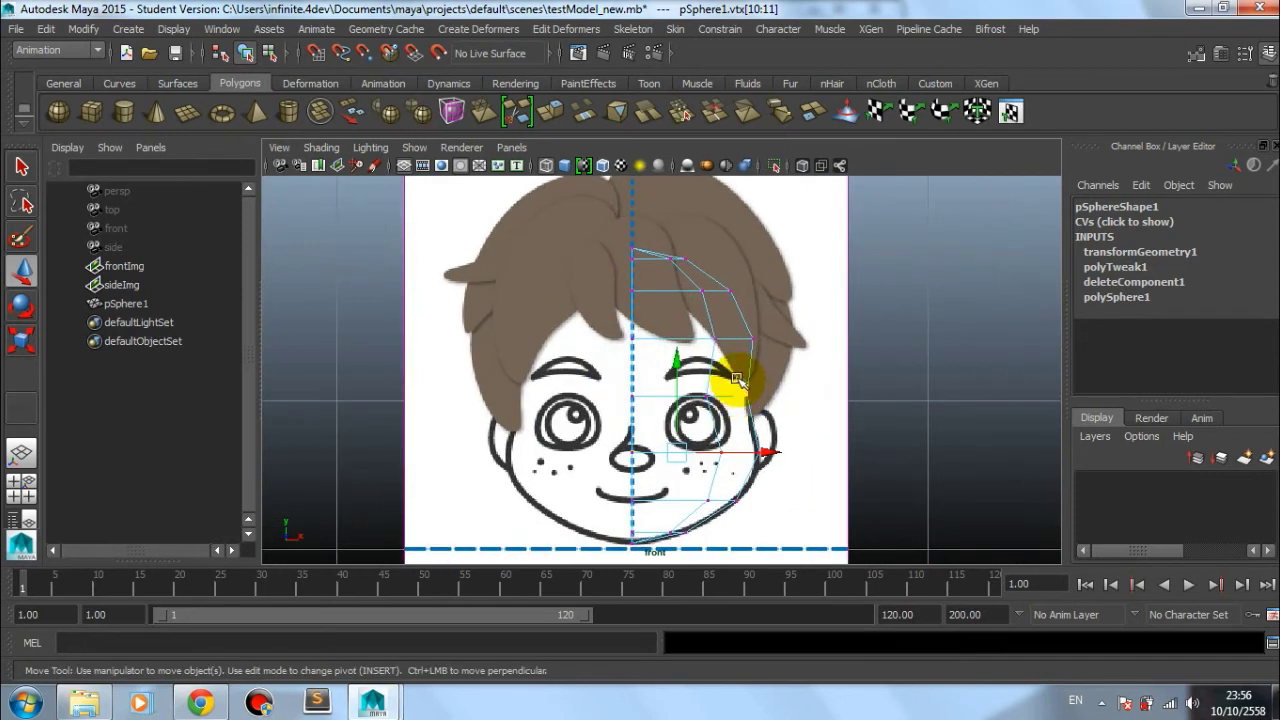
{"action": "right_click_drag", "start_coordinate": [700, 287], "coordinate": [786, 264]}
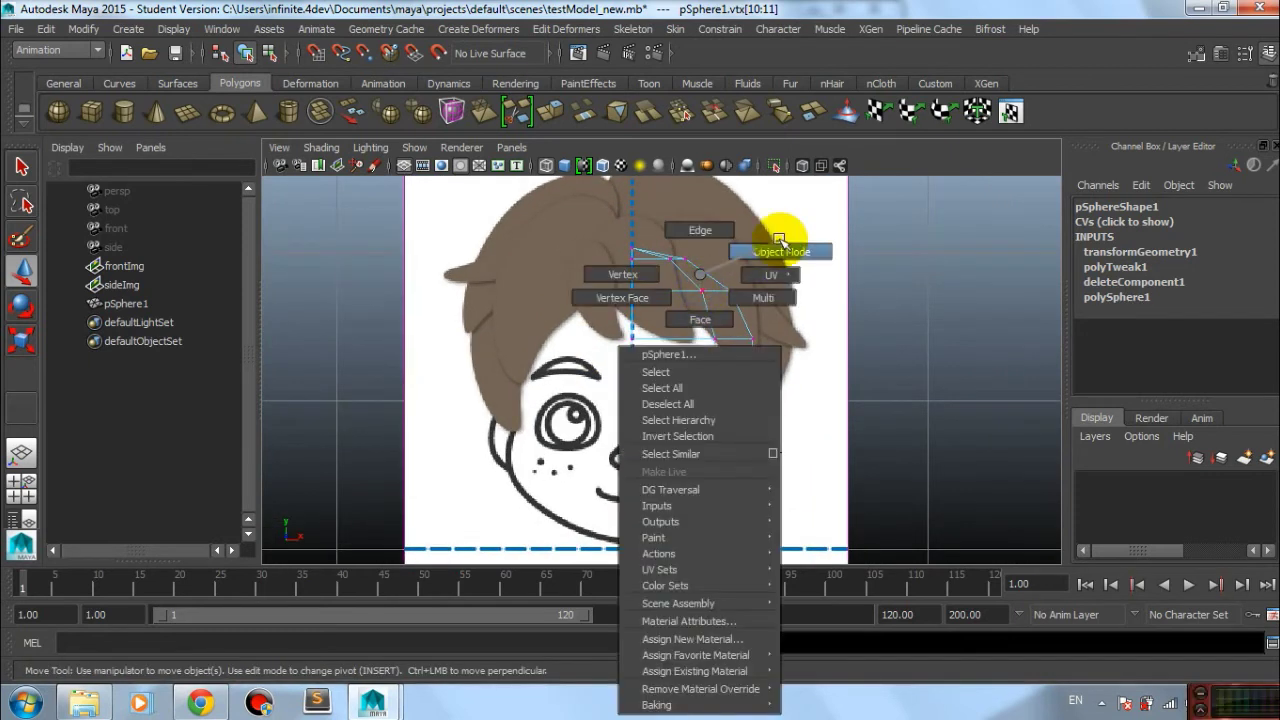
Step: Select pSphere1 and turn on X-Ray shading so the face drawing shows through
{"action": "mouse_move", "coordinate": [810, 397]}
{"action": "middle_mouse_down", "text": "alt"}
{"action": "mouse_move", "coordinate": [806, 371]}
{"action": "mouse_move", "coordinate": [824, 386]}
{"action": "middle_mouse_up", "text": "alt"}
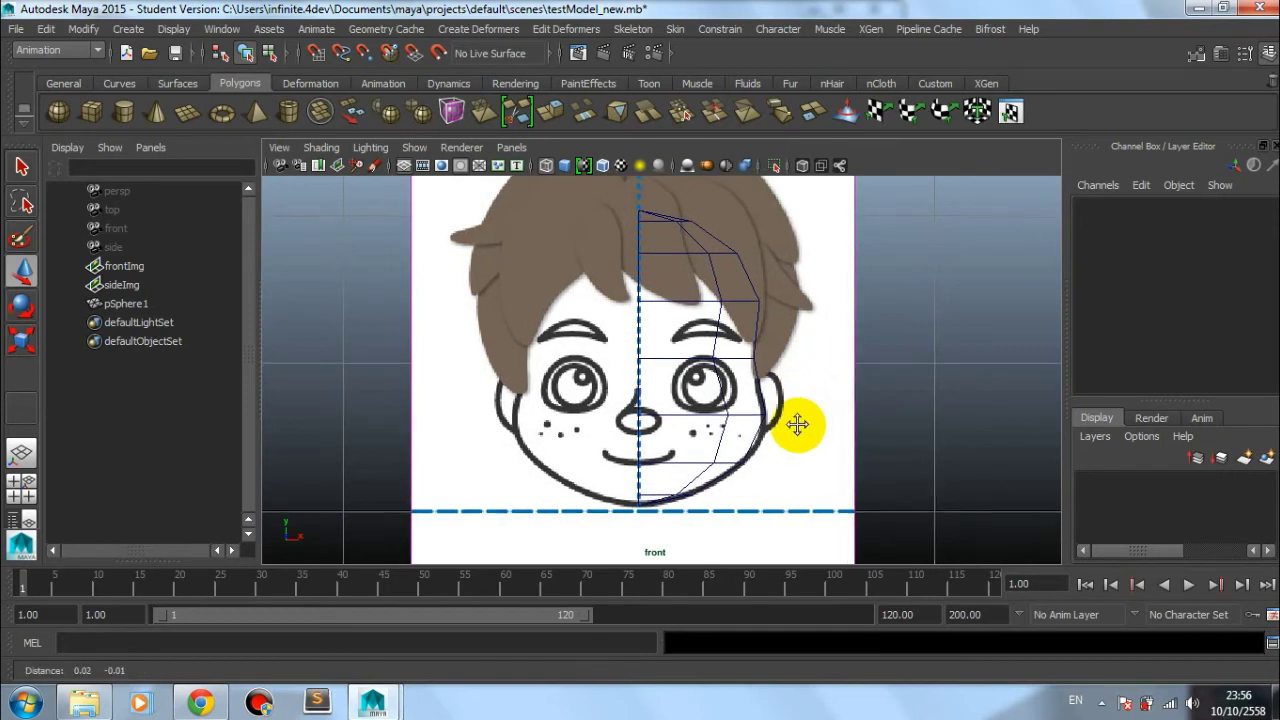
{"action": "middle_click_drag", "start_coordinate": [797, 423], "coordinate": [790, 416], "text": "alt"}
{"action": "middle_click_drag", "start_coordinate": [831, 358], "coordinate": [820, 394], "text": "alt"}
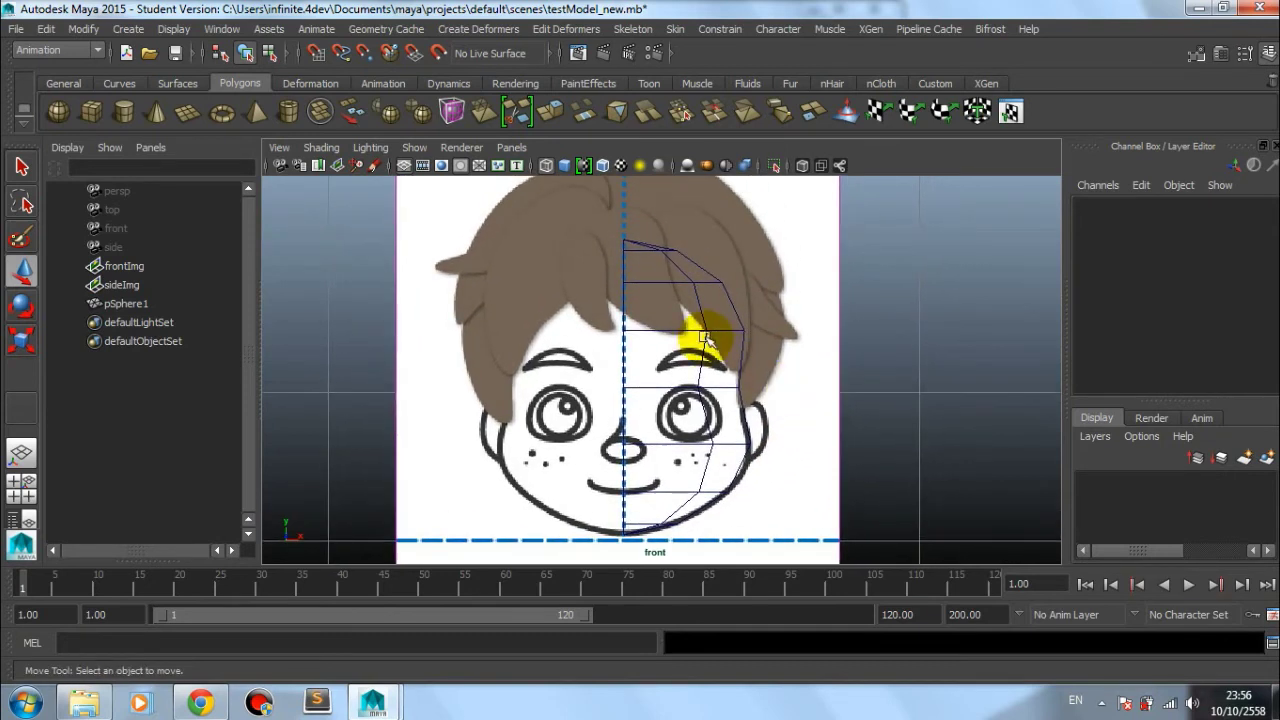
{"action": "left_click", "coordinate": [703, 334]}
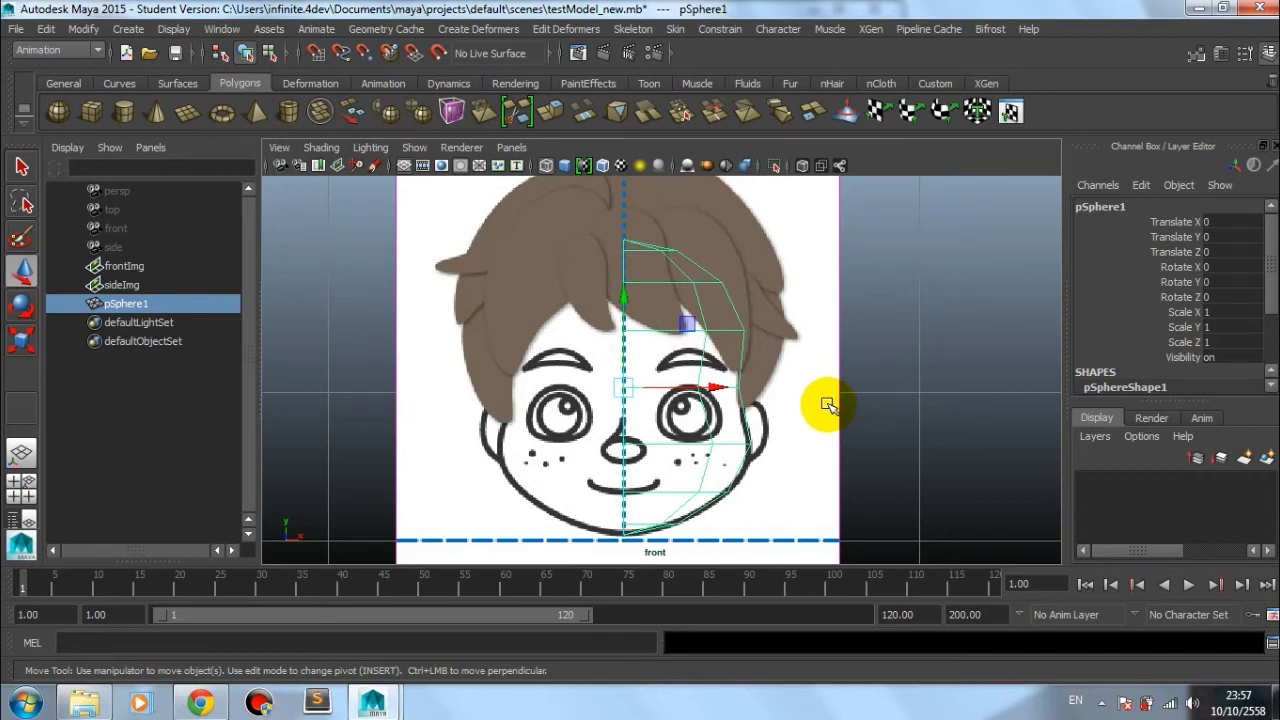
{"action": "key", "text": "4"}
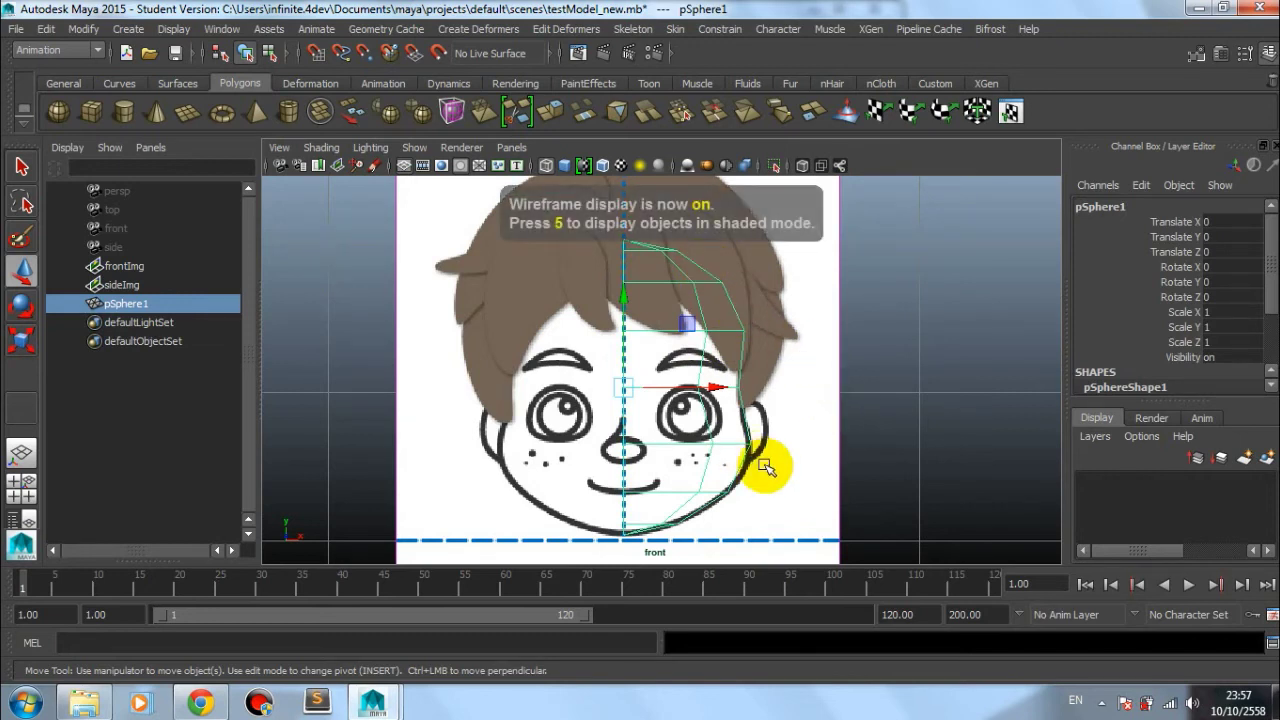
{"action": "key", "text": "5"}
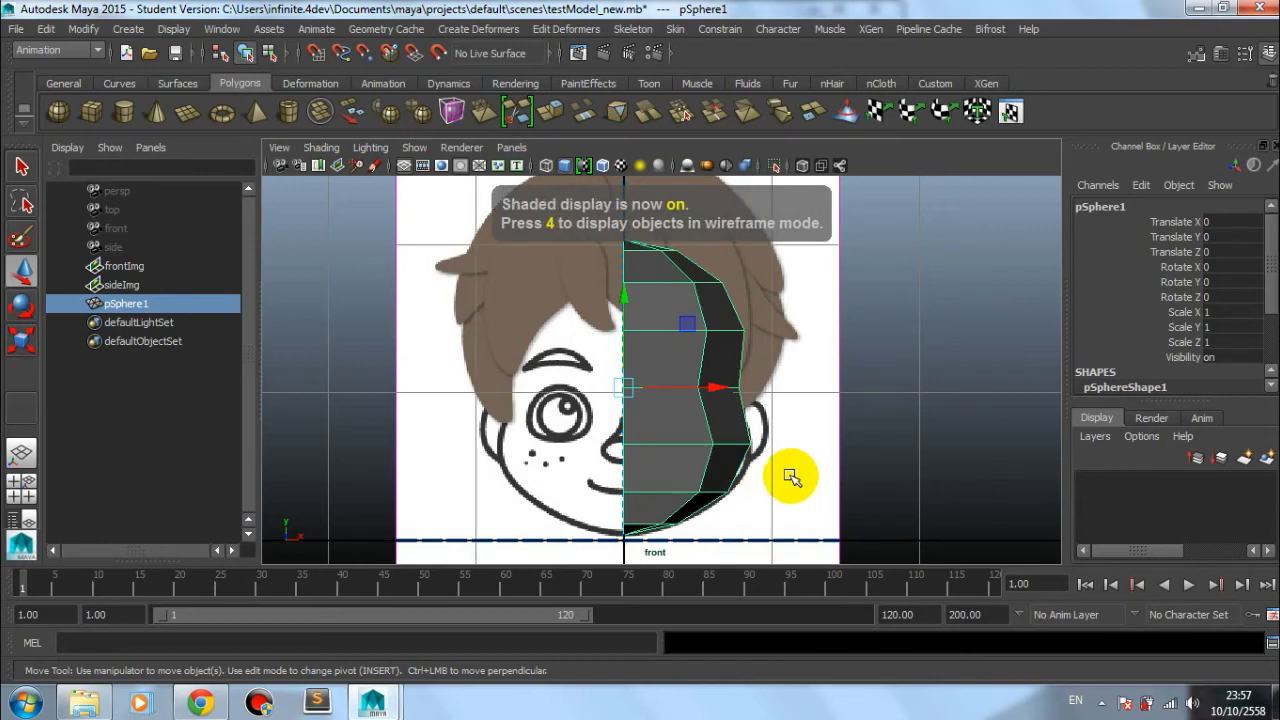
{"action": "left_click", "coordinate": [323, 150]}
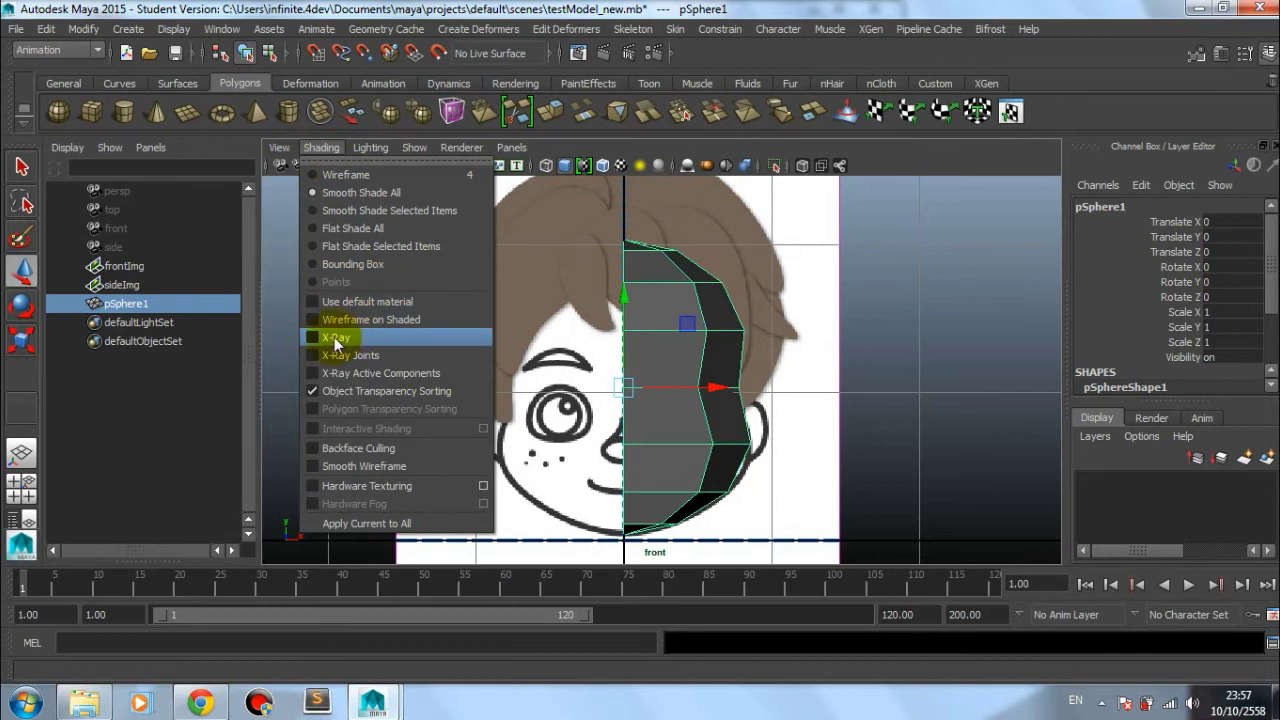
{"action": "left_click", "coordinate": [314, 338]}
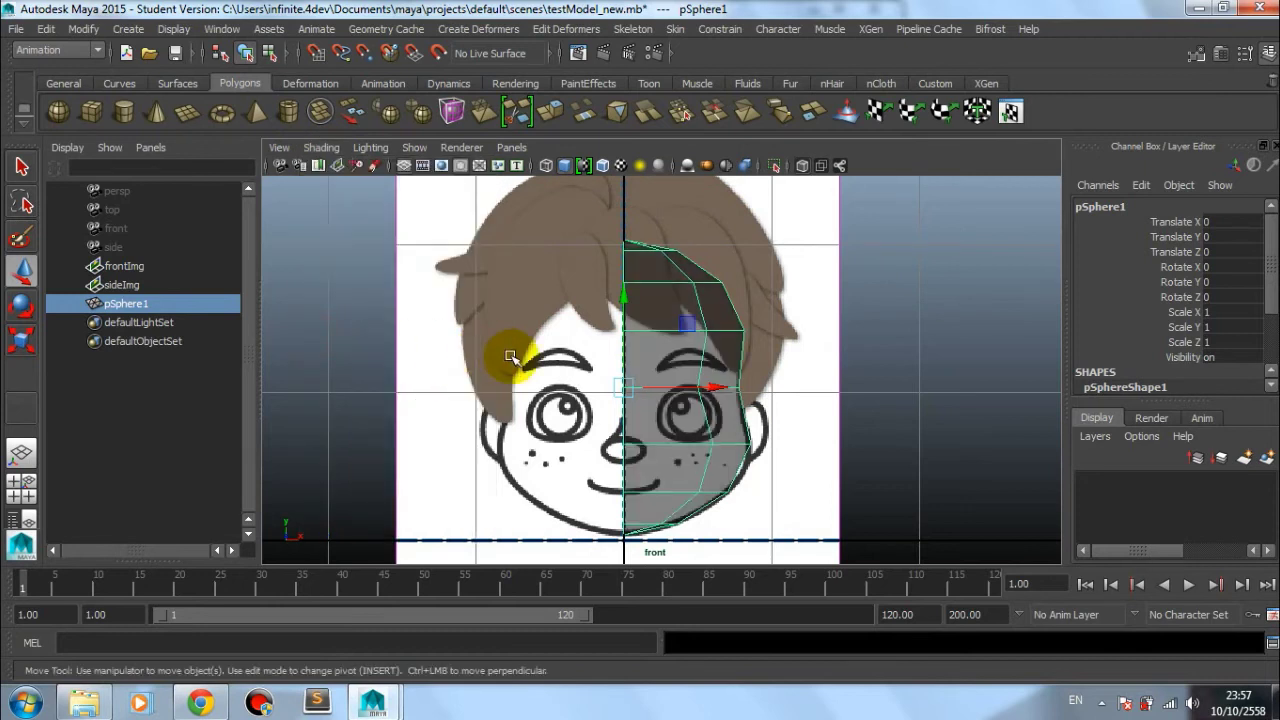
Step: Check the see-through mesh in perspective view, then return to the front view
{"action": "scroll", "coordinate": [743, 428], "scroll_direction": "up", "scroll_amount": 1}
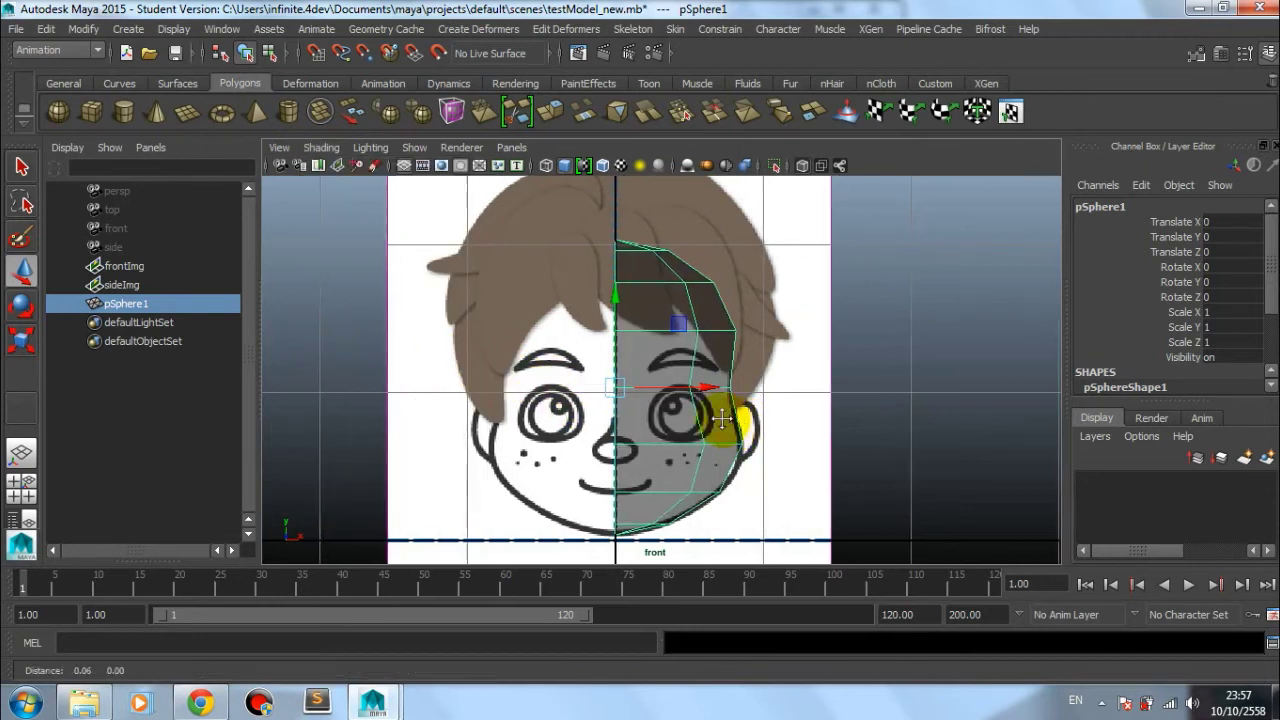
{"action": "middle_click_drag", "start_coordinate": [743, 428], "coordinate": [657, 371], "text": "alt"}
{"action": "scroll", "coordinate": [770, 462], "scroll_direction": "up", "scroll_amount": 2}
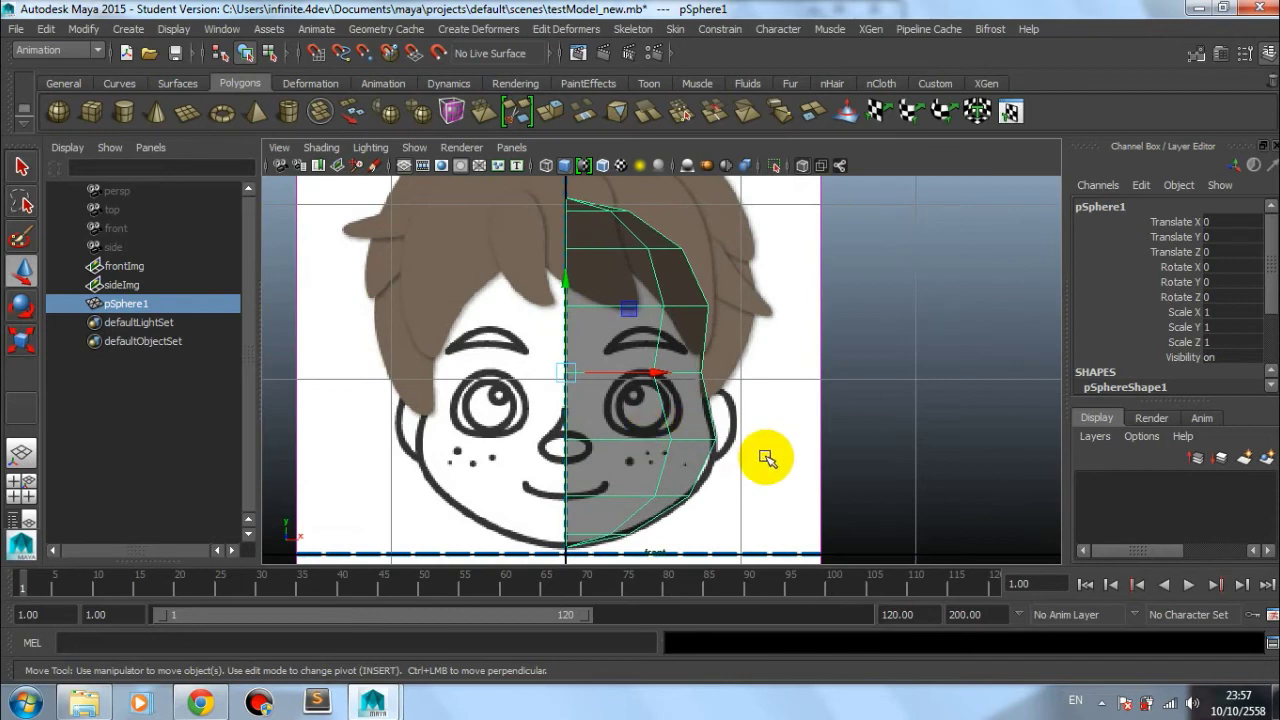
{"action": "key", "text": "space"}
{"action": "left_click_drag", "start_coordinate": [767, 462], "coordinate": [757, 412]}
{"action": "mouse_move", "coordinate": [849, 423]}
{"action": "left_mouse_down", "text": "alt"}
{"action": "mouse_move", "coordinate": [623, 474]}
{"action": "mouse_move", "coordinate": [640, 424]}
{"action": "mouse_move", "coordinate": [829, 457]}
{"action": "mouse_move", "coordinate": [774, 449]}
{"action": "left_mouse_up", "text": "alt"}
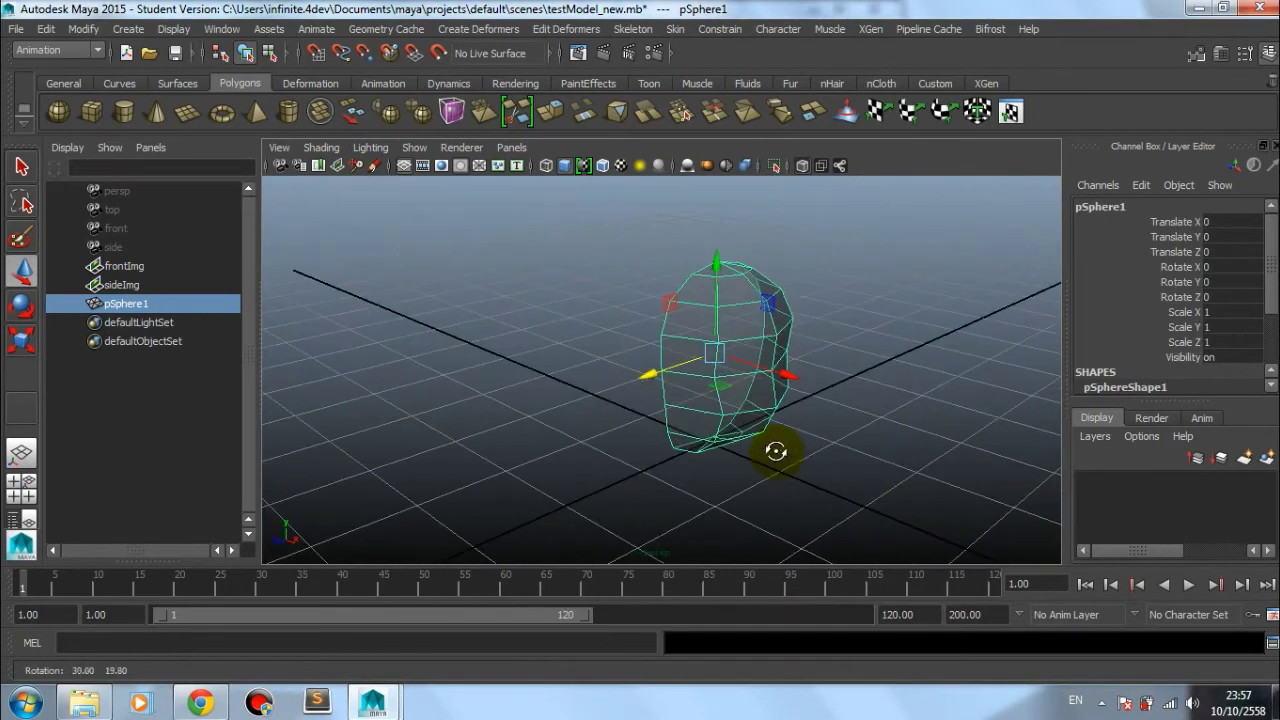
{"action": "key", "text": "space"}
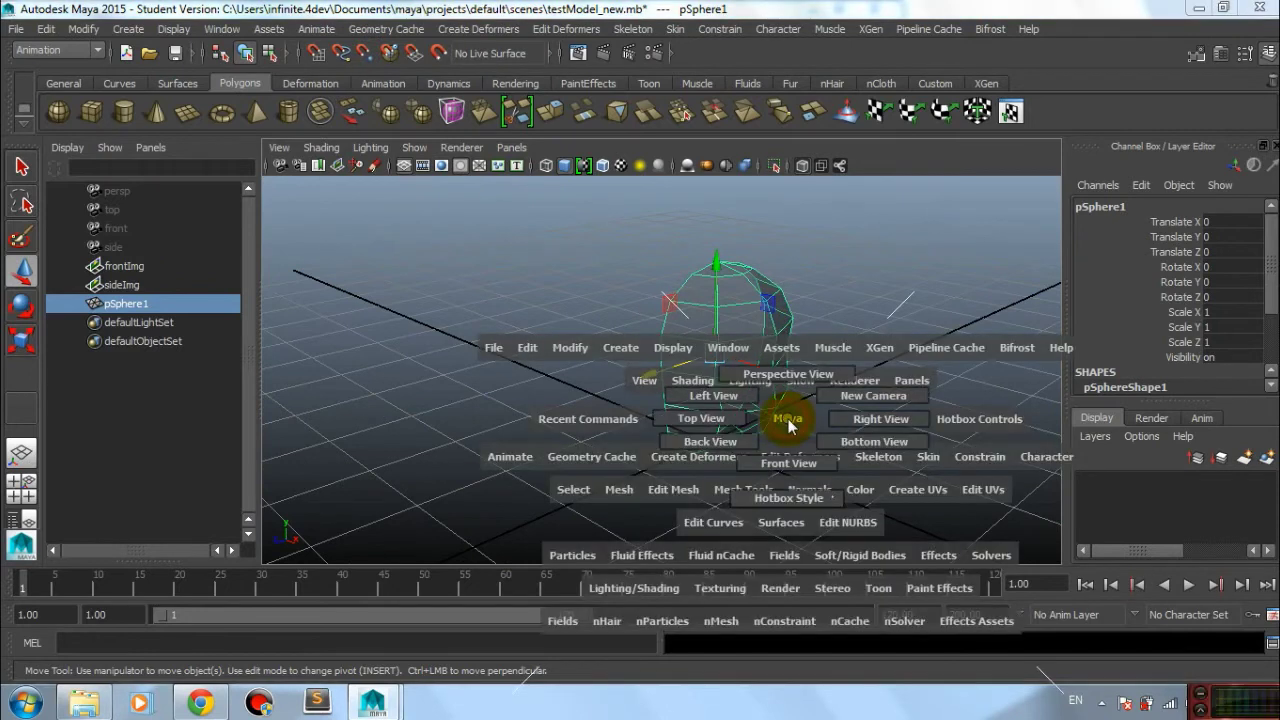
{"action": "left_click_drag", "start_coordinate": [790, 425], "coordinate": [803, 458]}
{"action": "middle_click_drag", "start_coordinate": [792, 444], "coordinate": [811, 448], "text": "alt"}
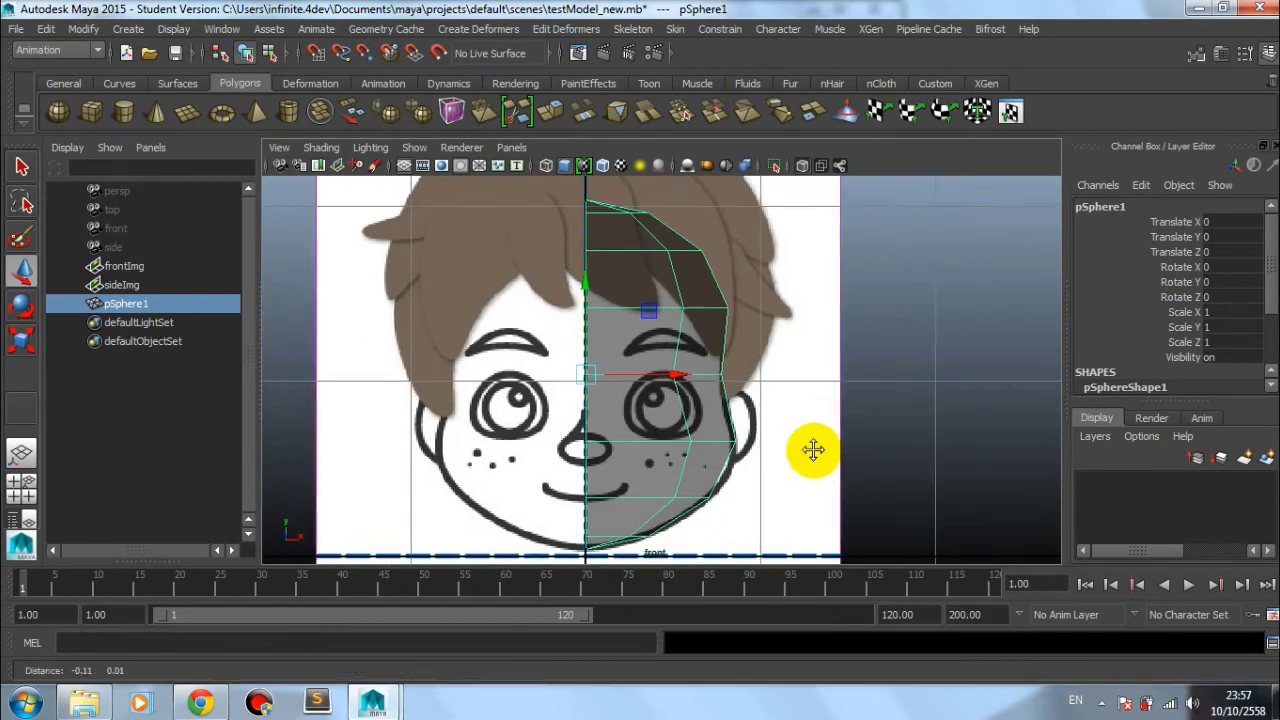
Step: Turn off X-Ray in the viewport Shading menu so pSphere1 draws opaque again
{"action": "left_click", "coordinate": [328, 150]}
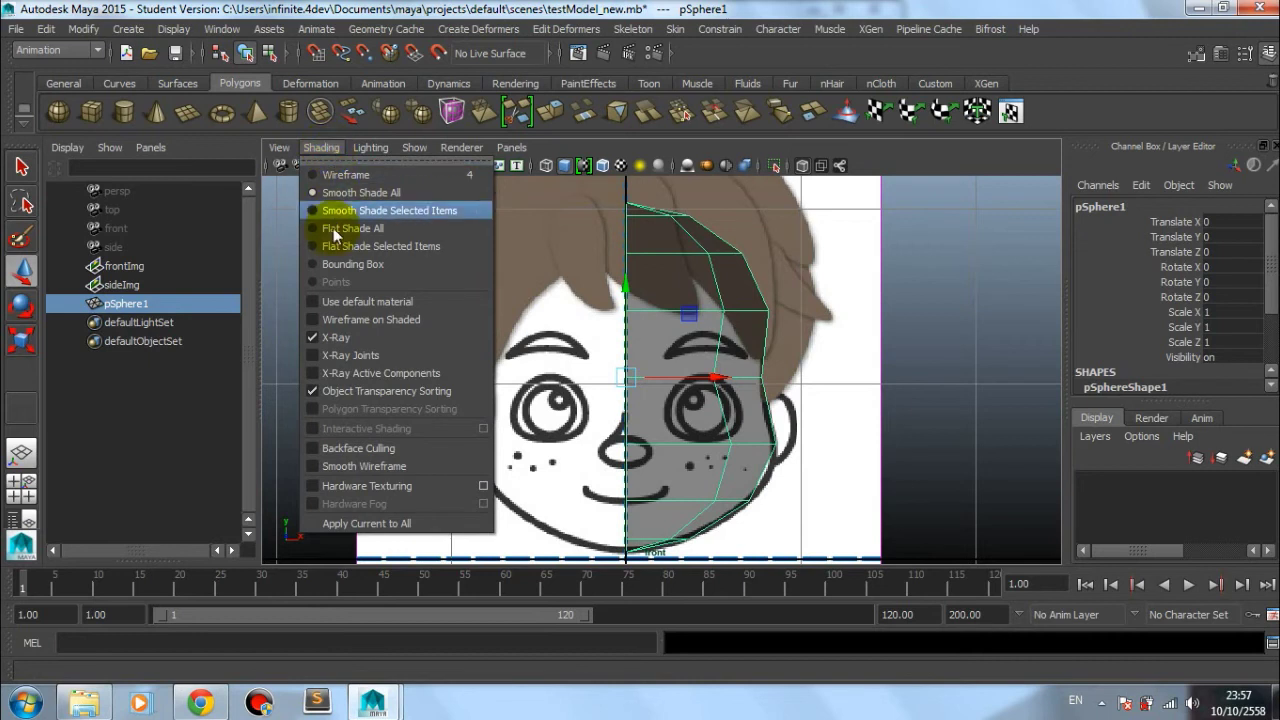
{"action": "left_click", "coordinate": [316, 340]}
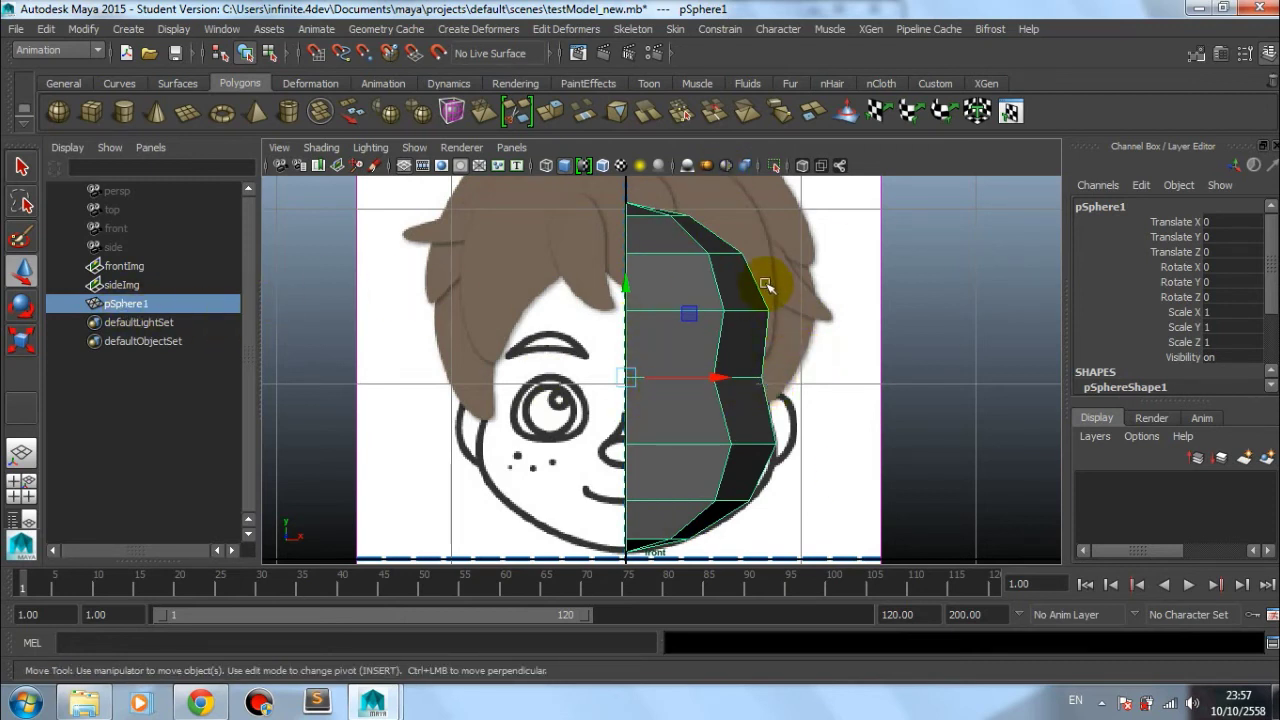
{"action": "scroll", "coordinate": [830, 378], "scroll_direction": "down", "scroll_amount": 1}
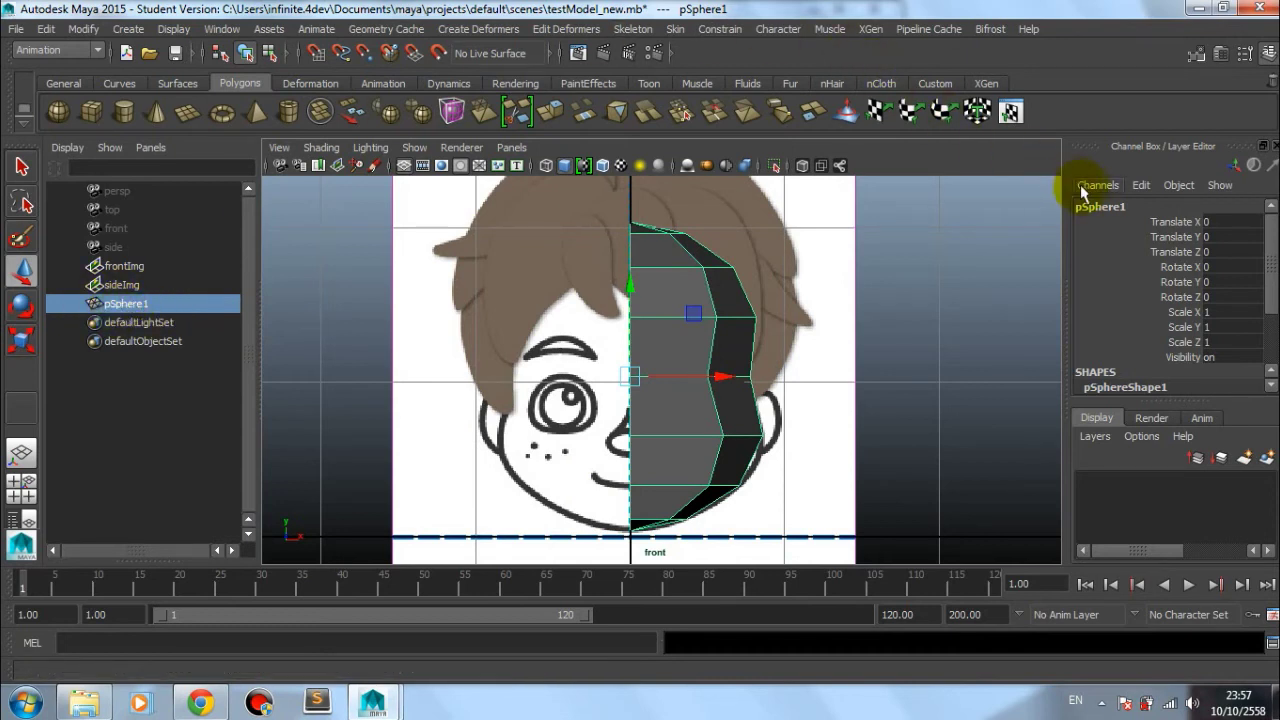
Step: Rename pSphere1 to 'head' in the Channel Box, deselect it, and create an empty display layer
{"action": "left_click", "coordinate": [1100, 210]}
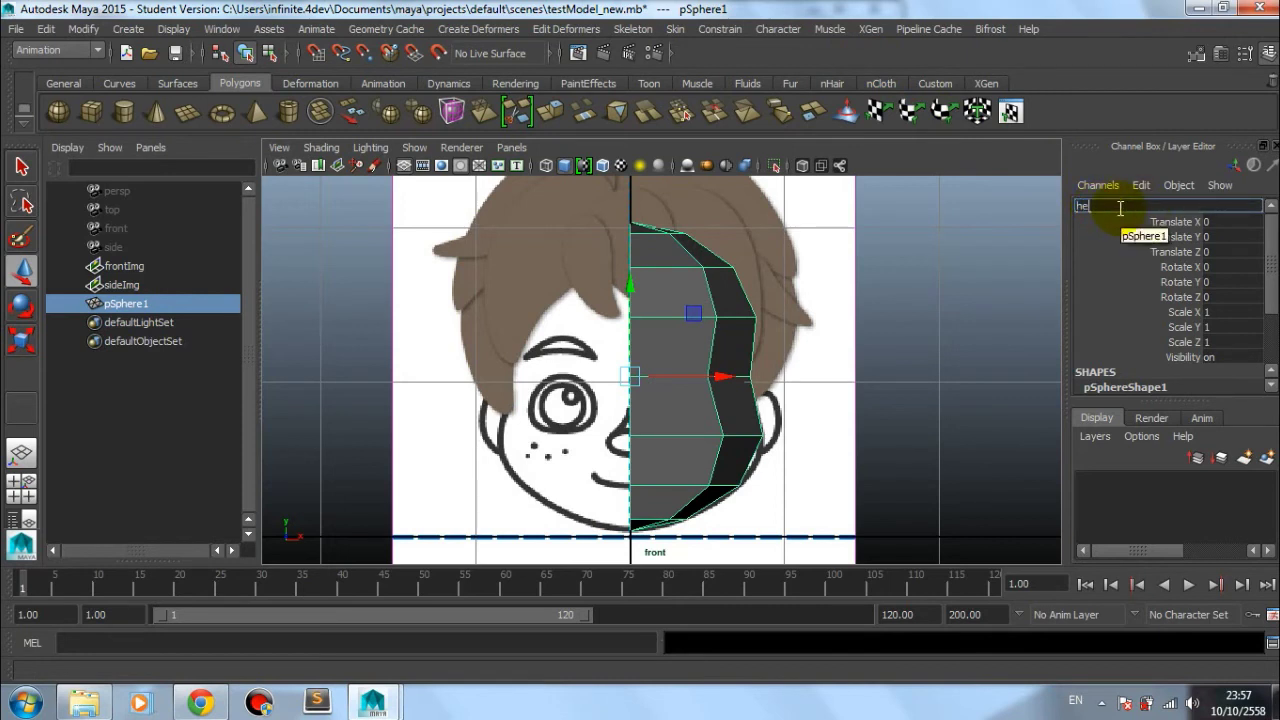
{"action": "key", "text": "Return"}
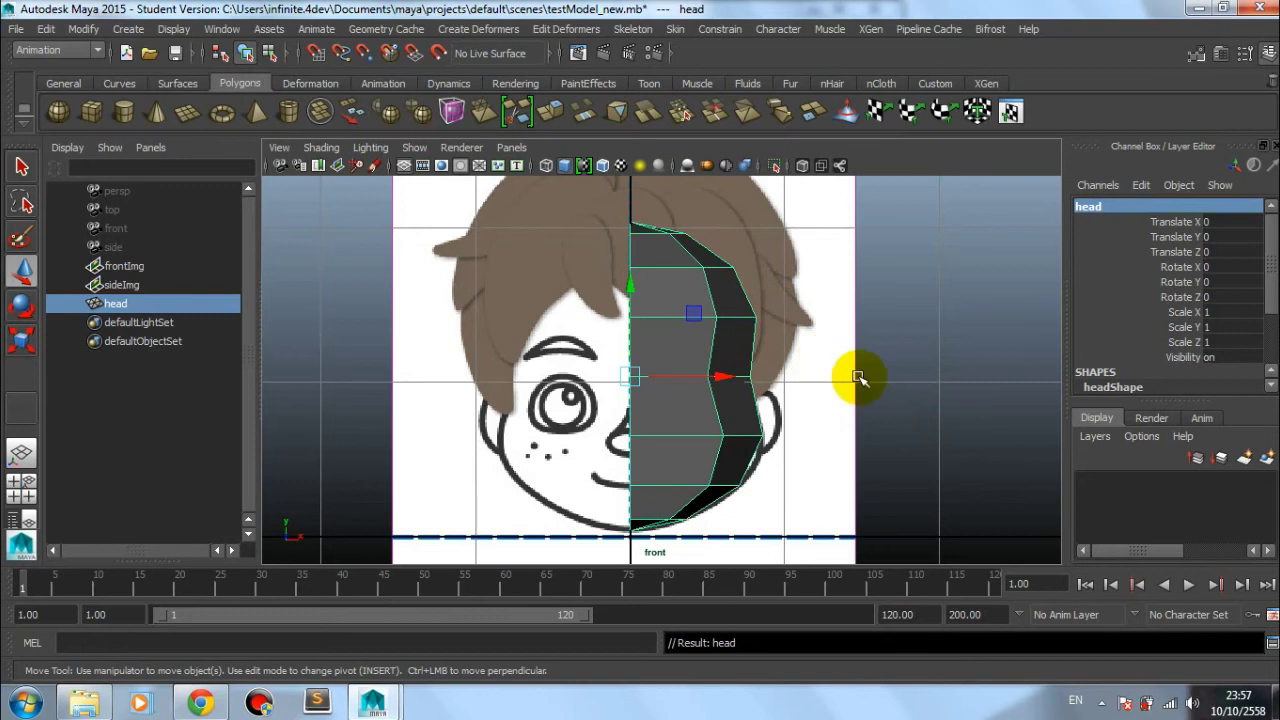
{"action": "middle_click_drag", "start_coordinate": [851, 371], "coordinate": [854, 363], "text": "alt"}
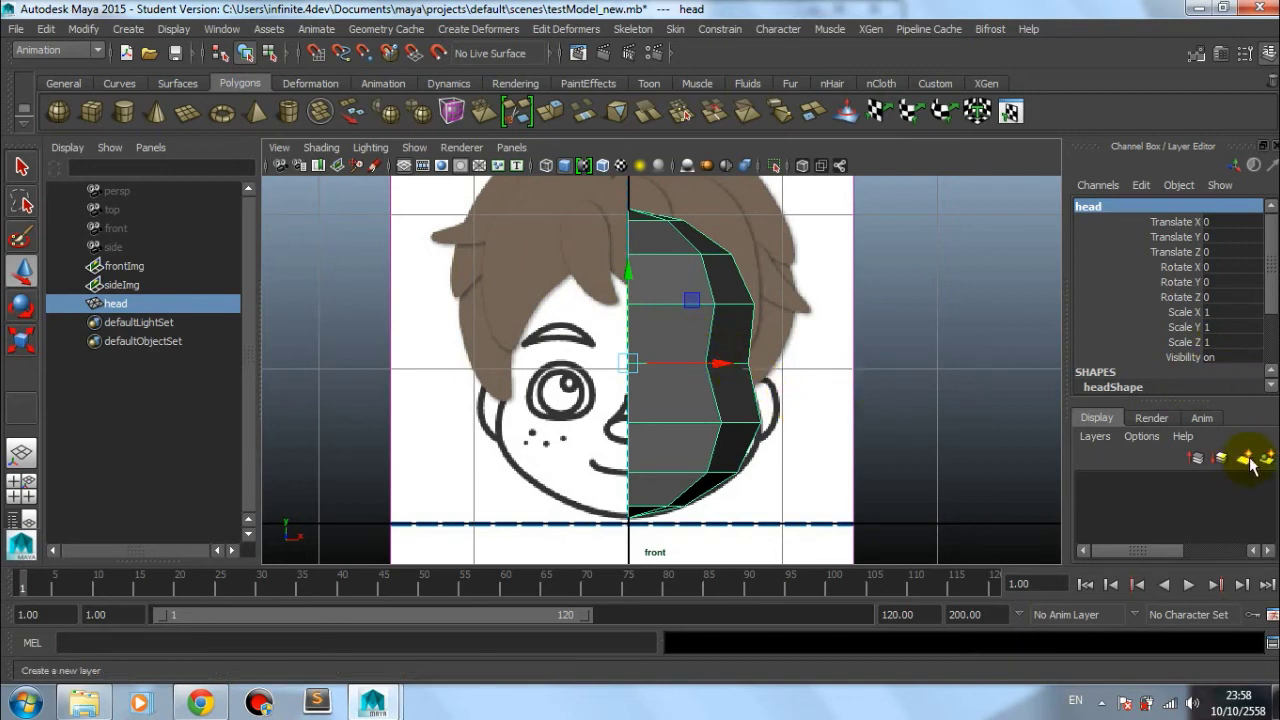
{"action": "left_click", "coordinate": [958, 432]}
{"action": "scroll", "coordinate": [945, 434], "scroll_direction": "down", "scroll_amount": 2}
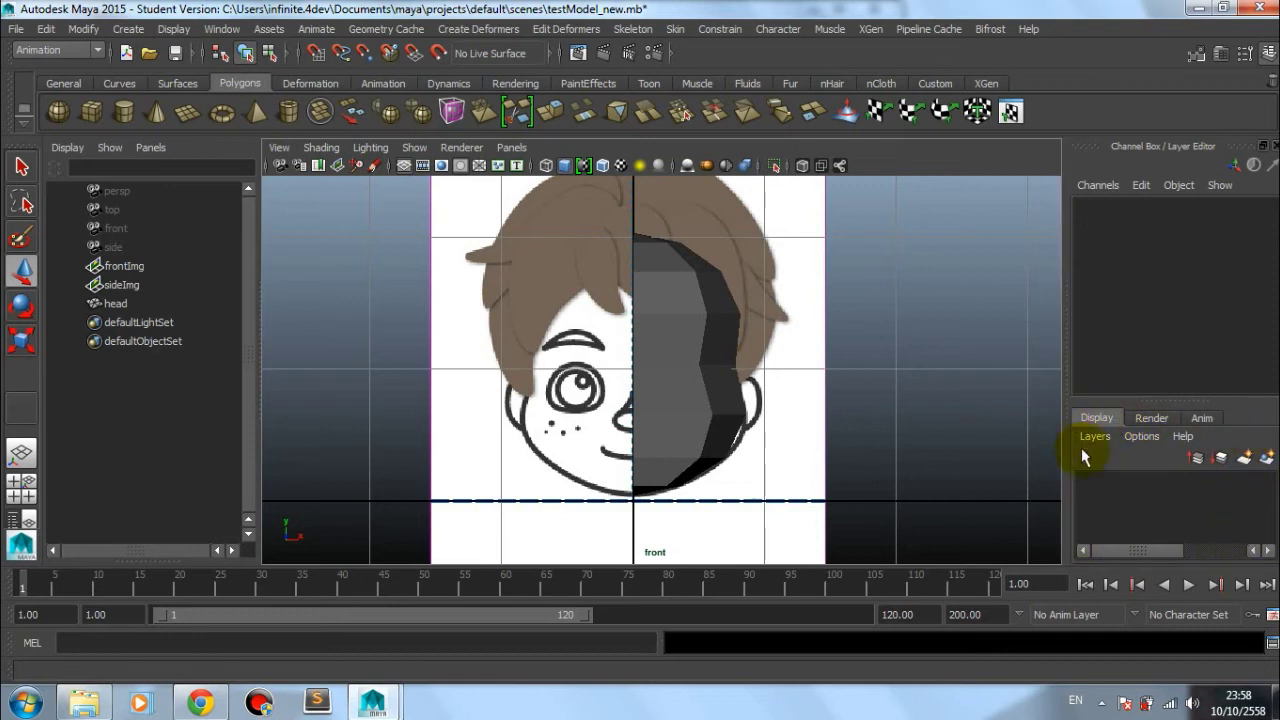
{"action": "left_click", "coordinate": [1248, 461]}
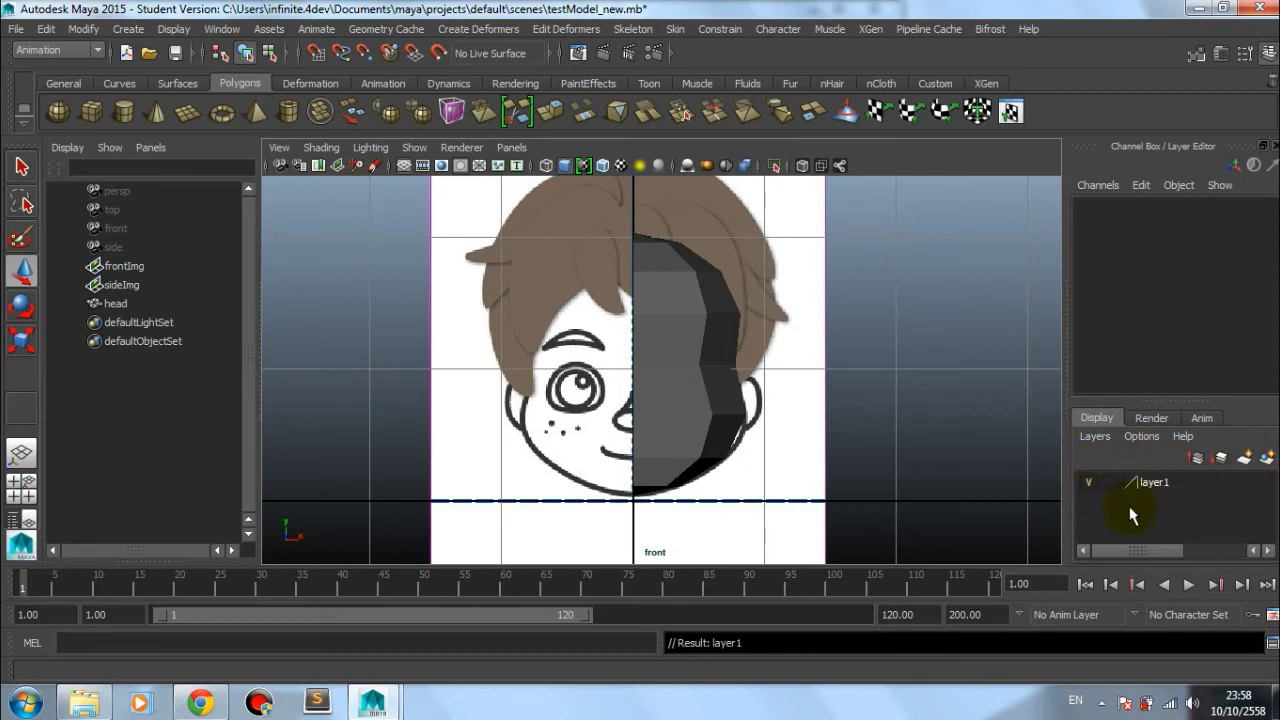
Step: Select the head mesh and add it to layer1 with Add Selected Objects
{"action": "left_click", "coordinate": [1155, 484]}
{"action": "left_click", "coordinate": [676, 389]}
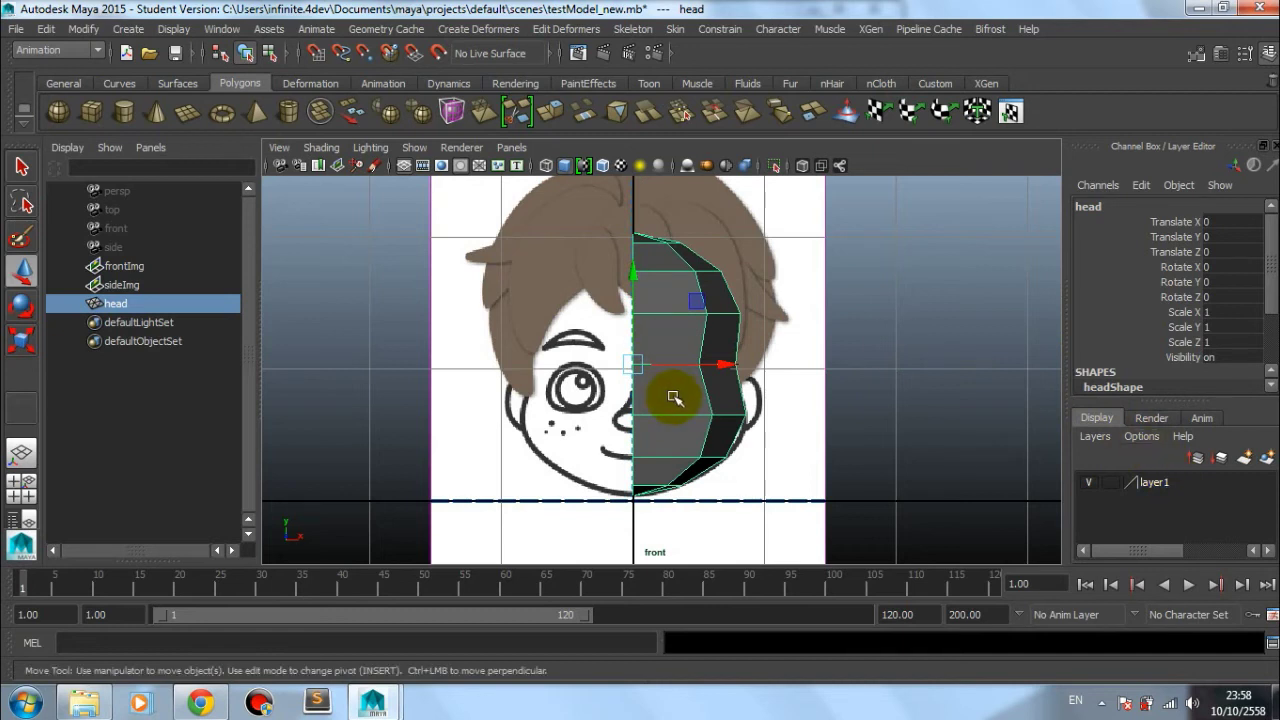
{"action": "right_click", "coordinate": [1152, 488]}
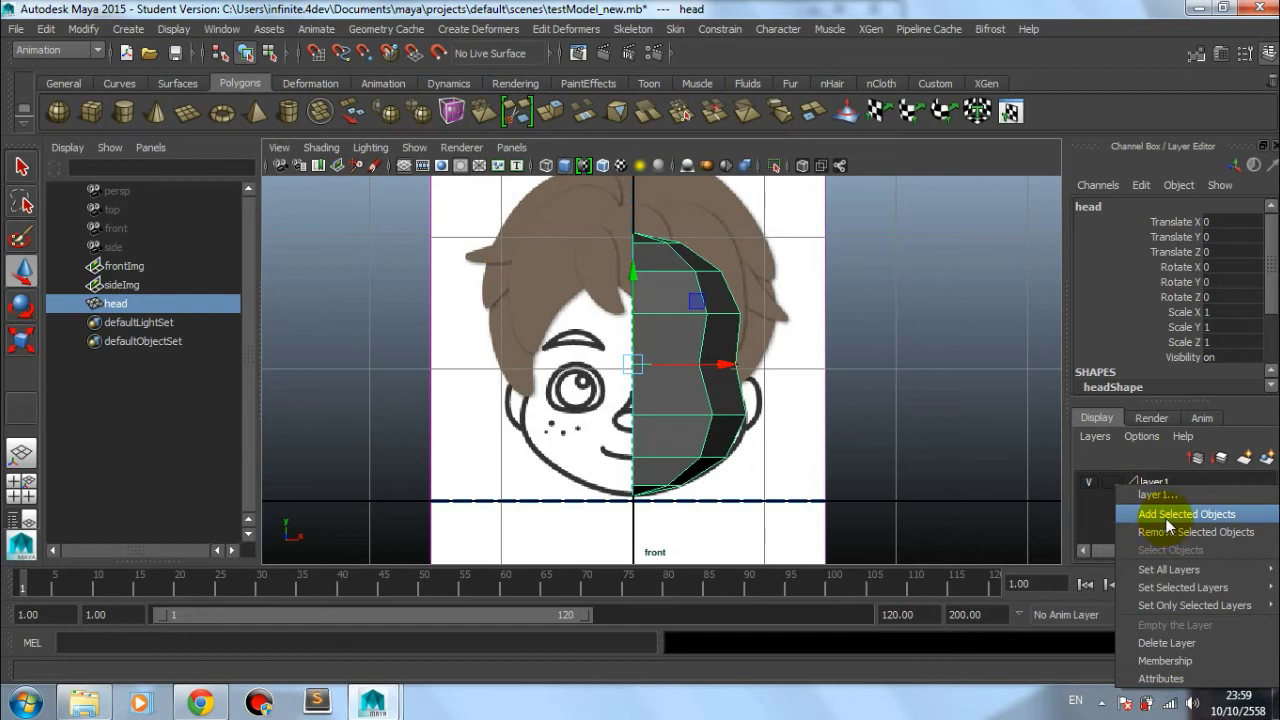
{"action": "left_click", "coordinate": [1167, 515]}
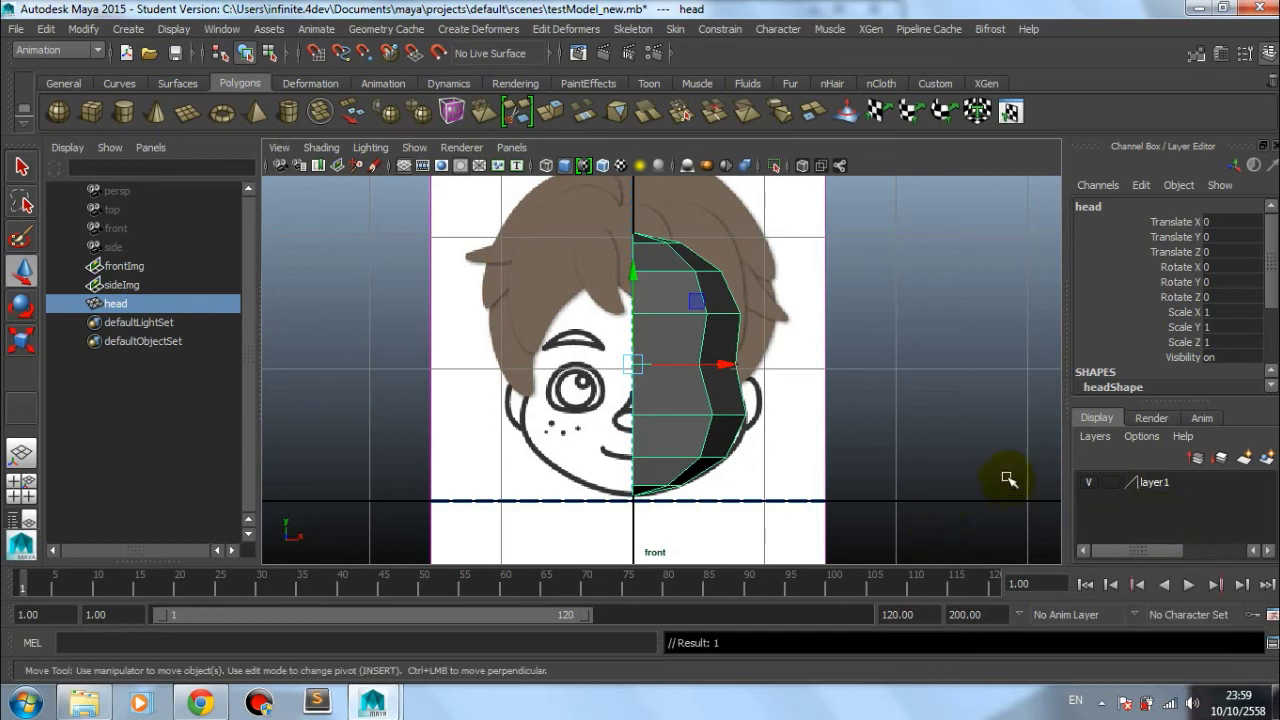
Step: Toggle layer1's visibility off and on to confirm it holds the head
{"action": "left_click", "coordinate": [1089, 483]}
{"action": "left_click", "coordinate": [1089, 483]}
{"action": "left_click", "coordinate": [1089, 483]}
{"action": "left_click", "coordinate": [1089, 483]}
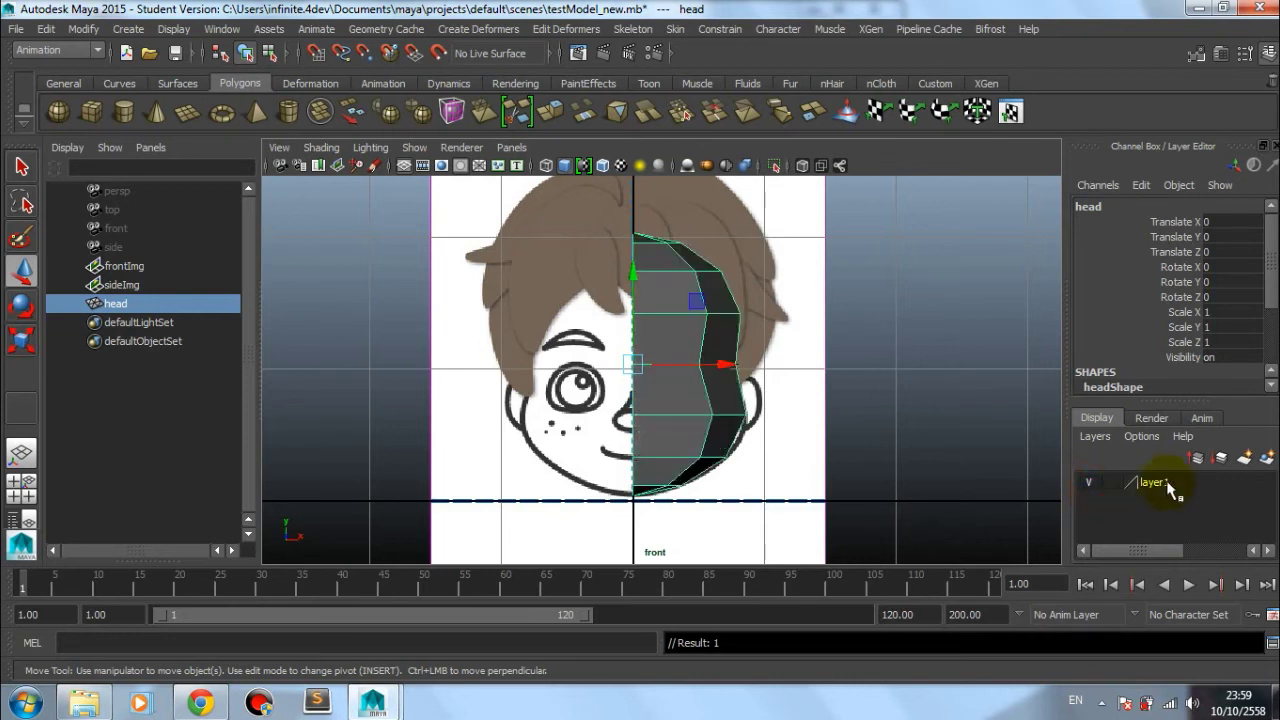
{"action": "scroll", "coordinate": [826, 432], "scroll_direction": "up", "scroll_amount": 1}
{"action": "scroll", "coordinate": [830, 434], "scroll_direction": "up", "scroll_amount": 1}
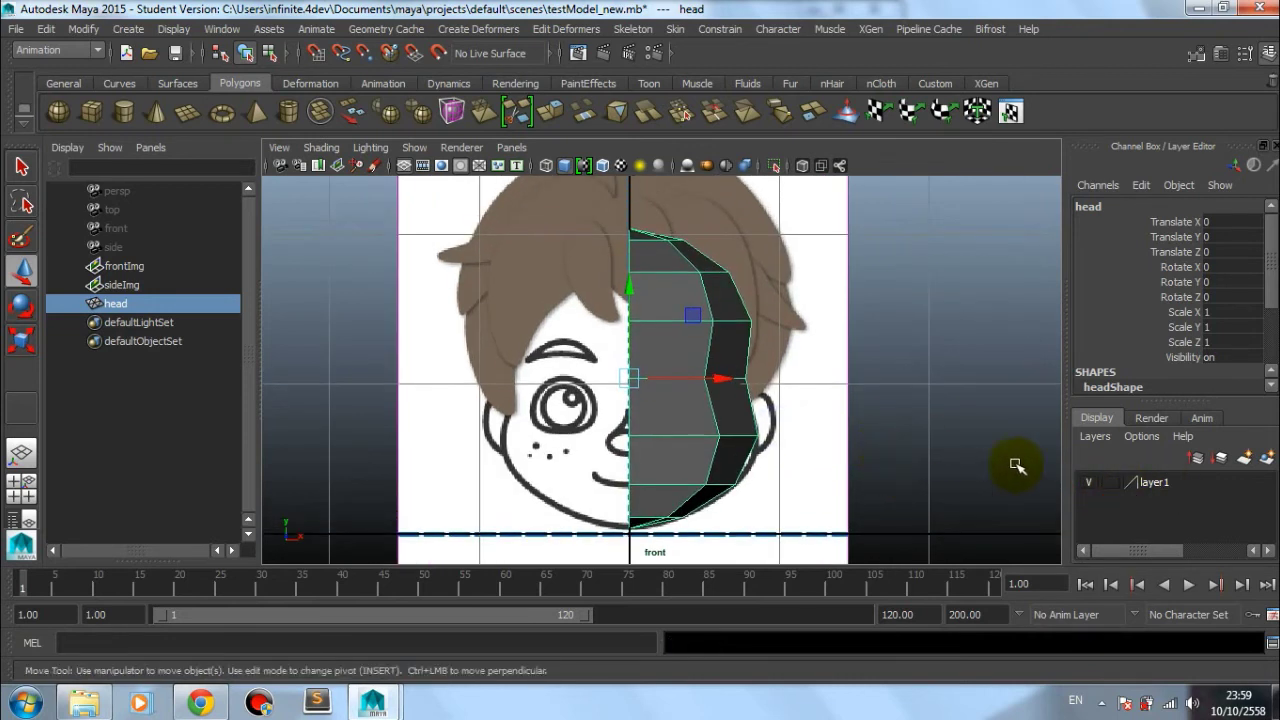
{"action": "right_click", "coordinate": [1152, 482]}
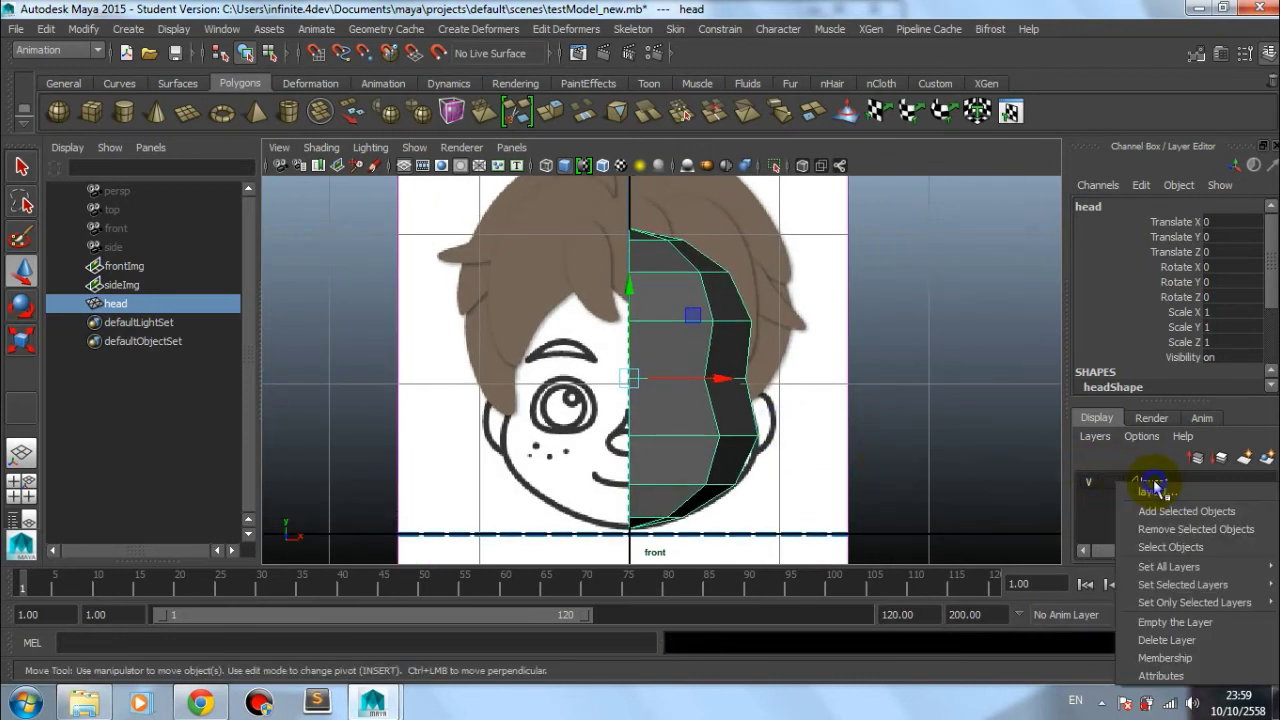
Step: Delete layer1 and recreate a layer holding the selected head mesh
{"action": "left_click", "coordinate": [1155, 641]}
{"action": "left_click", "coordinate": [858, 450]}
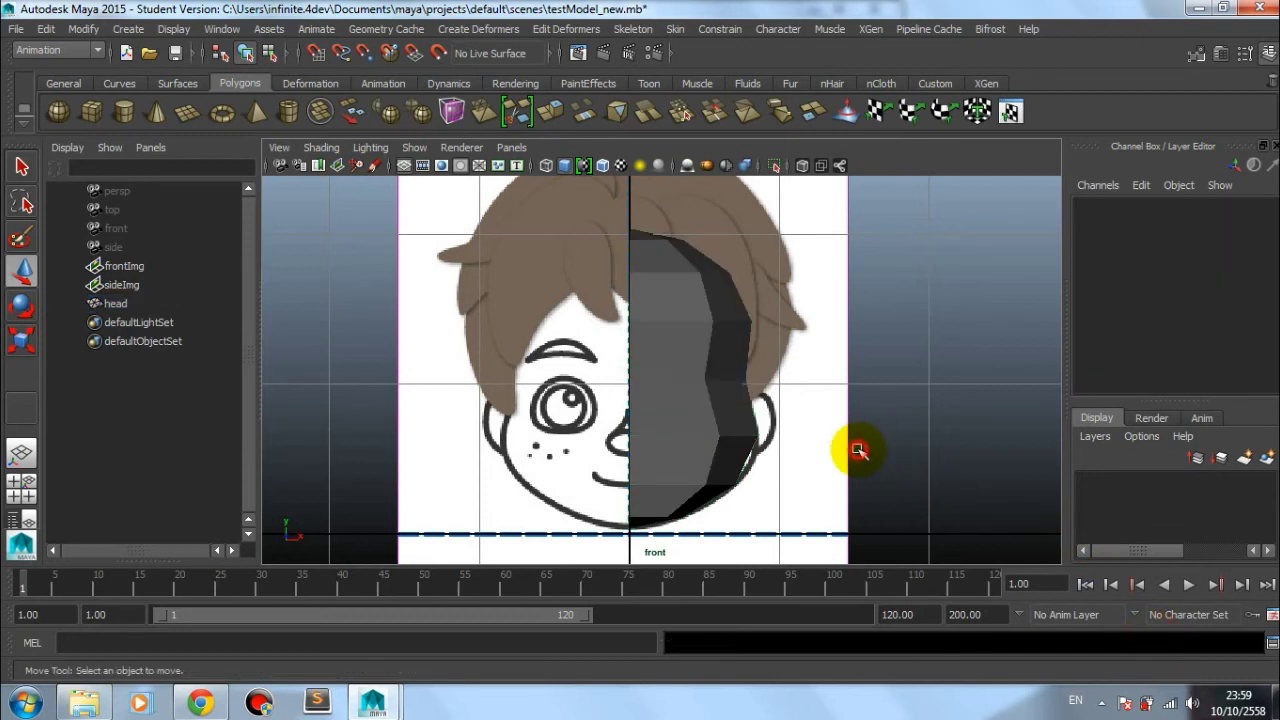
{"action": "left_click", "coordinate": [728, 416]}
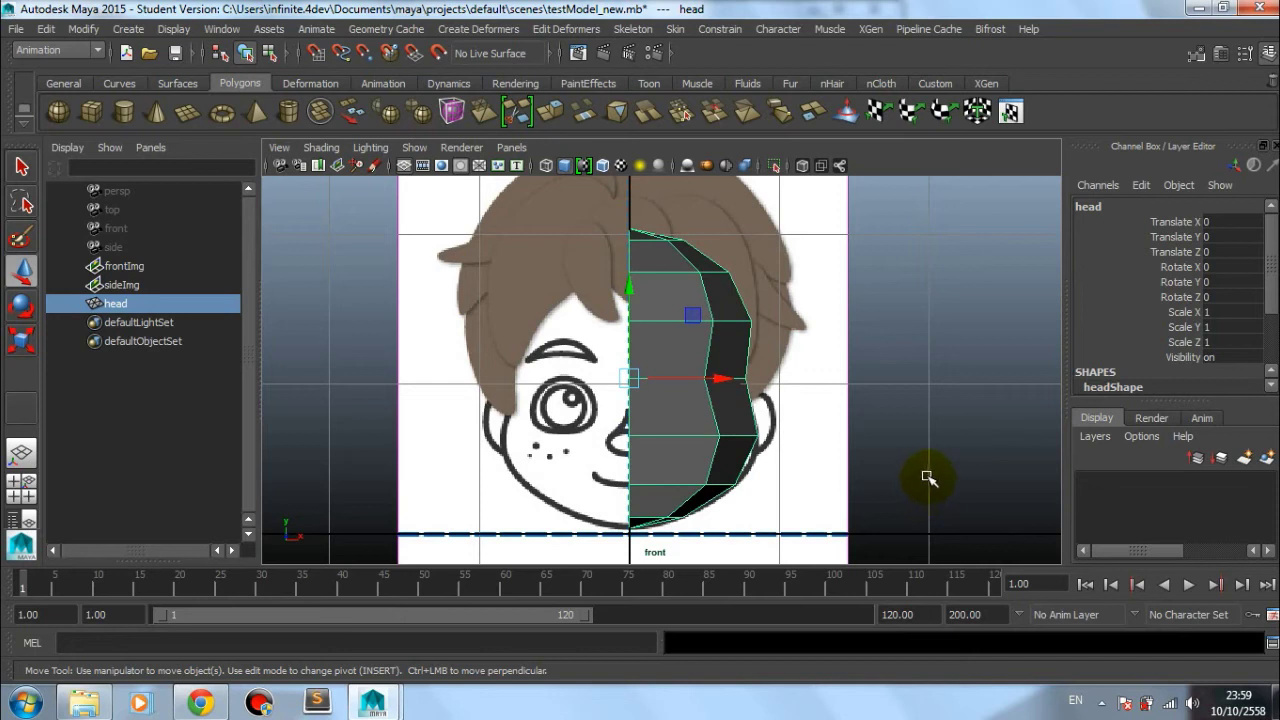
{"action": "left_click", "coordinate": [1267, 459]}
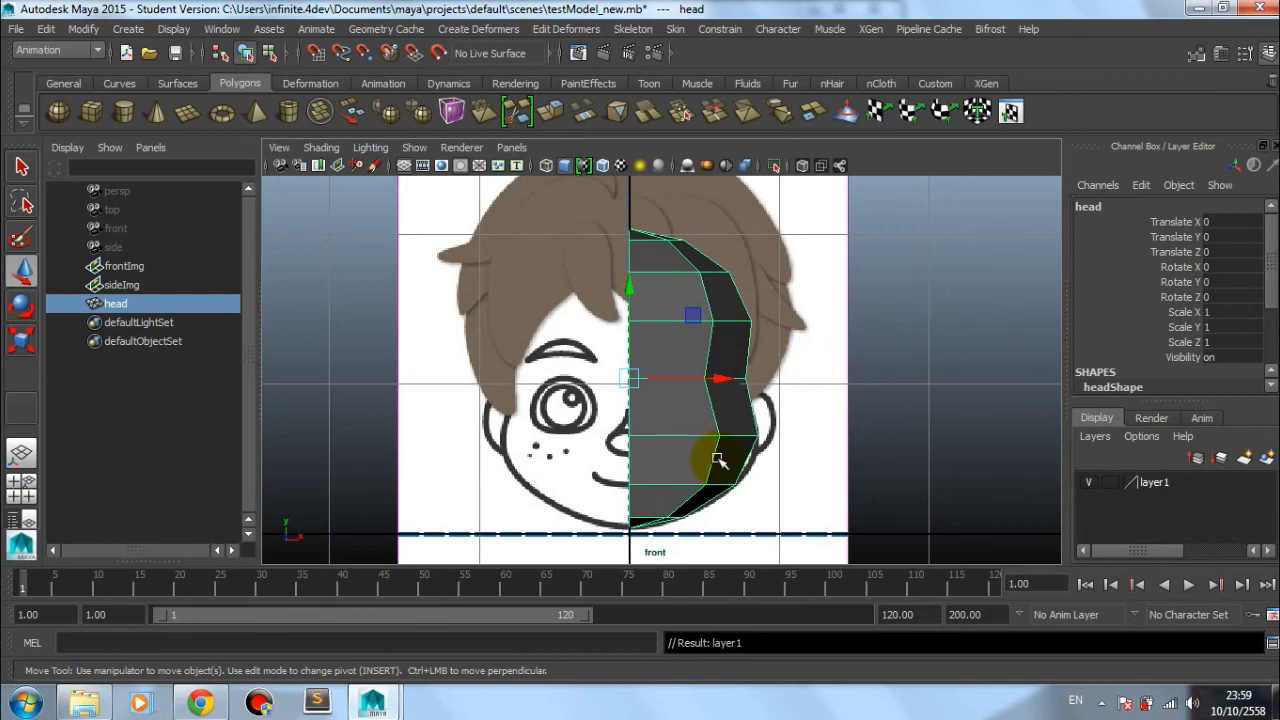
Step: Toggle the new layer's visibility to verify the head, then open layer1's settings
{"action": "left_click", "coordinate": [1088, 482]}
{"action": "left_click", "coordinate": [1088, 482]}
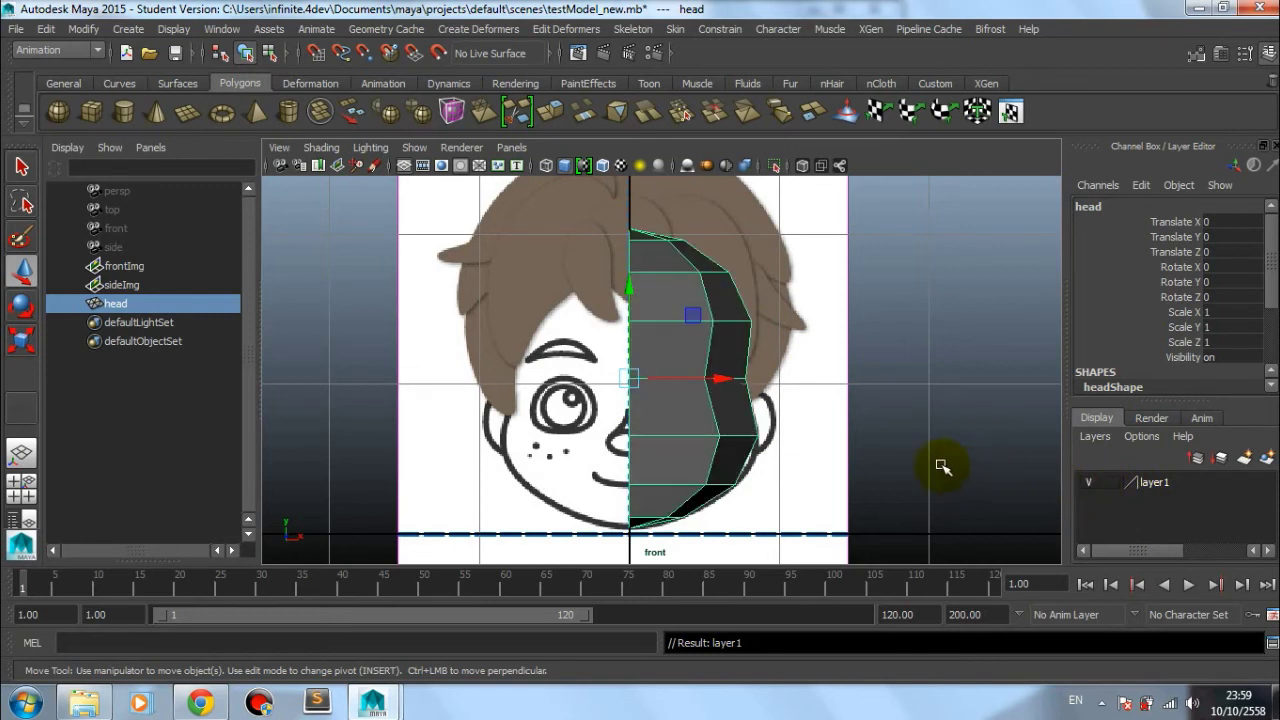
{"action": "scroll", "coordinate": [906, 450], "scroll_direction": "up", "scroll_amount": 3}
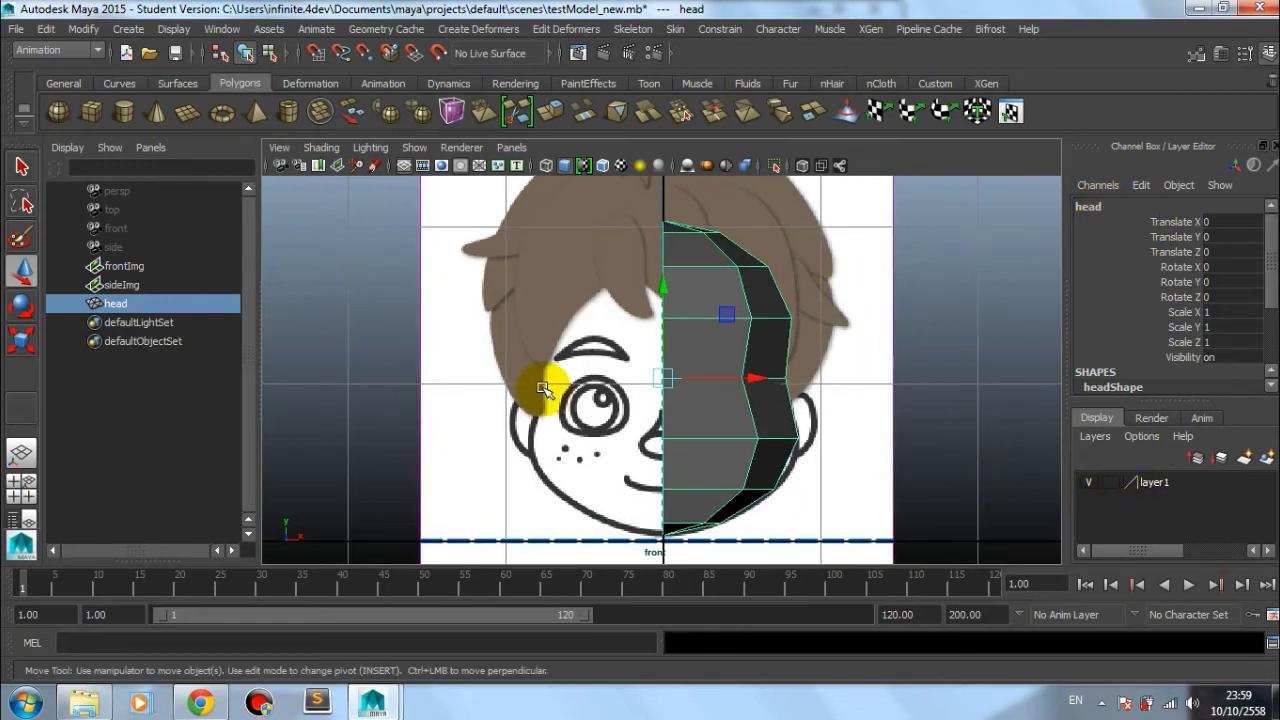
{"action": "double_click", "coordinate": [1152, 483]}
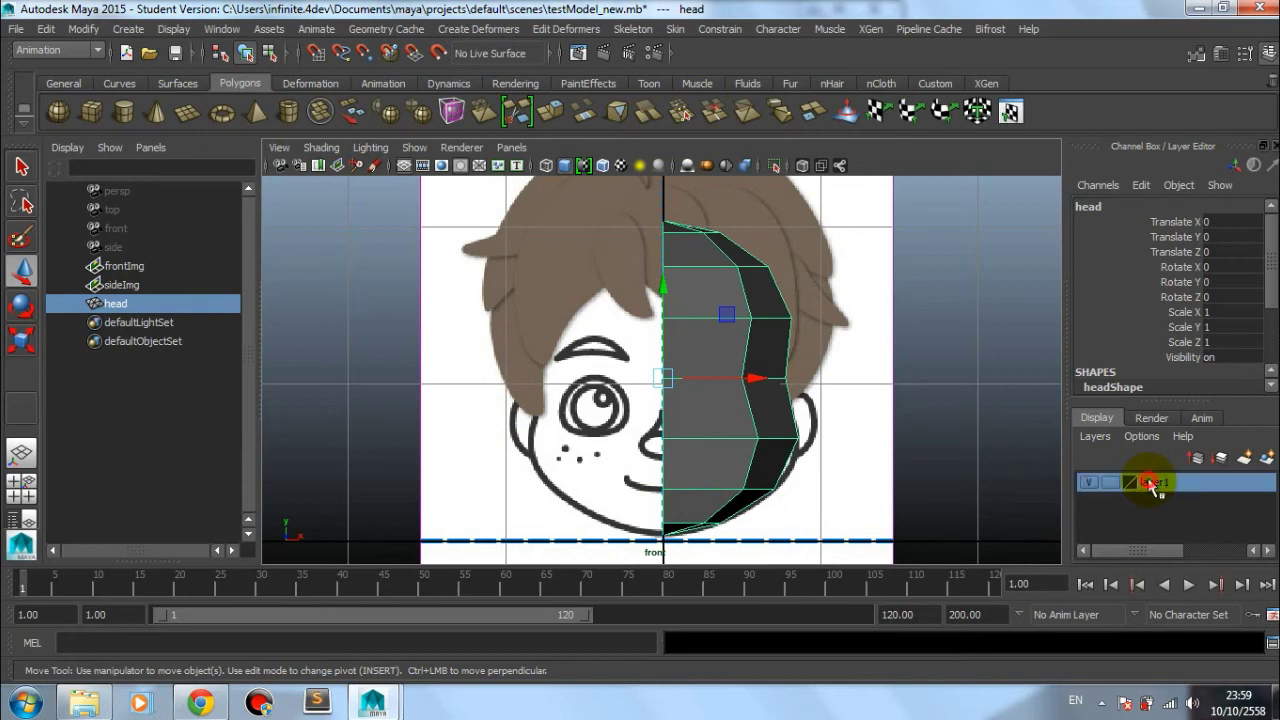
Step: Try naming the layer 'head' and dismiss the duplicate-name warning
{"action": "mouse_move", "coordinate": [963, 265]}
{"action": "left_mouse_down"}
{"action": "mouse_move", "coordinate": [795, 257]}
{"action": "mouse_move", "coordinate": [678, 290]}
{"action": "left_mouse_up"}
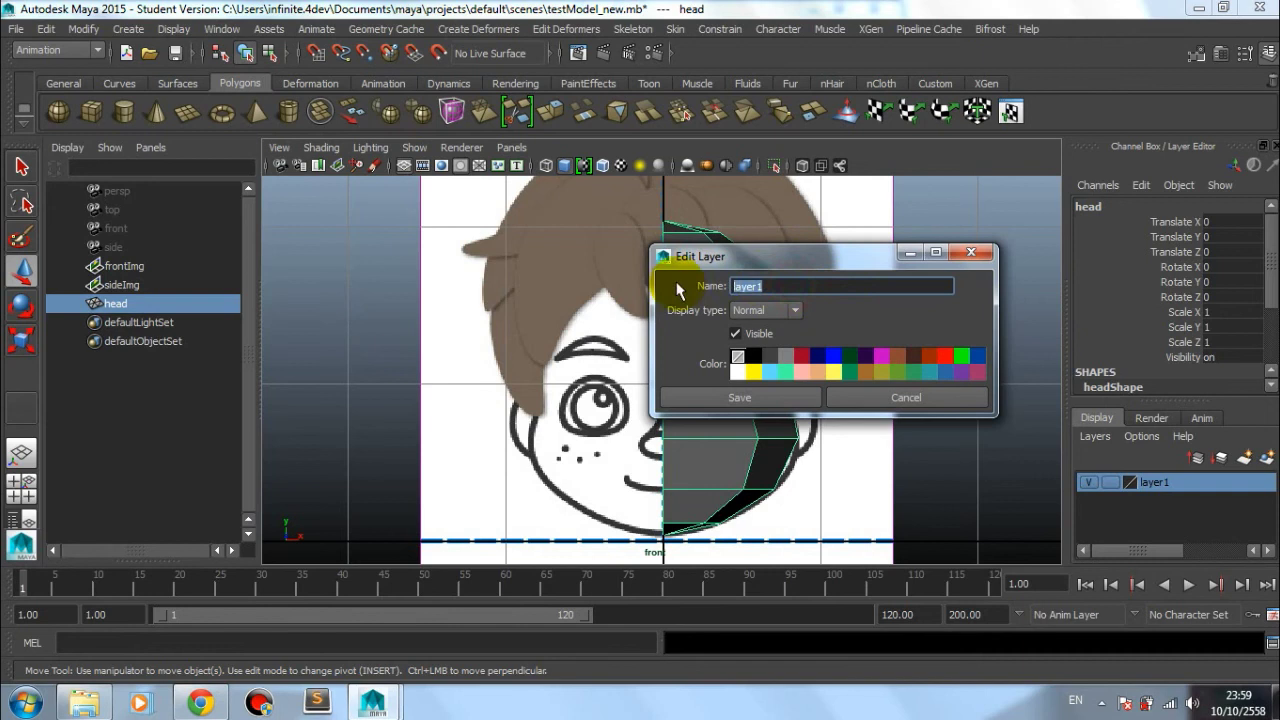
{"action": "type", "text": "head"}
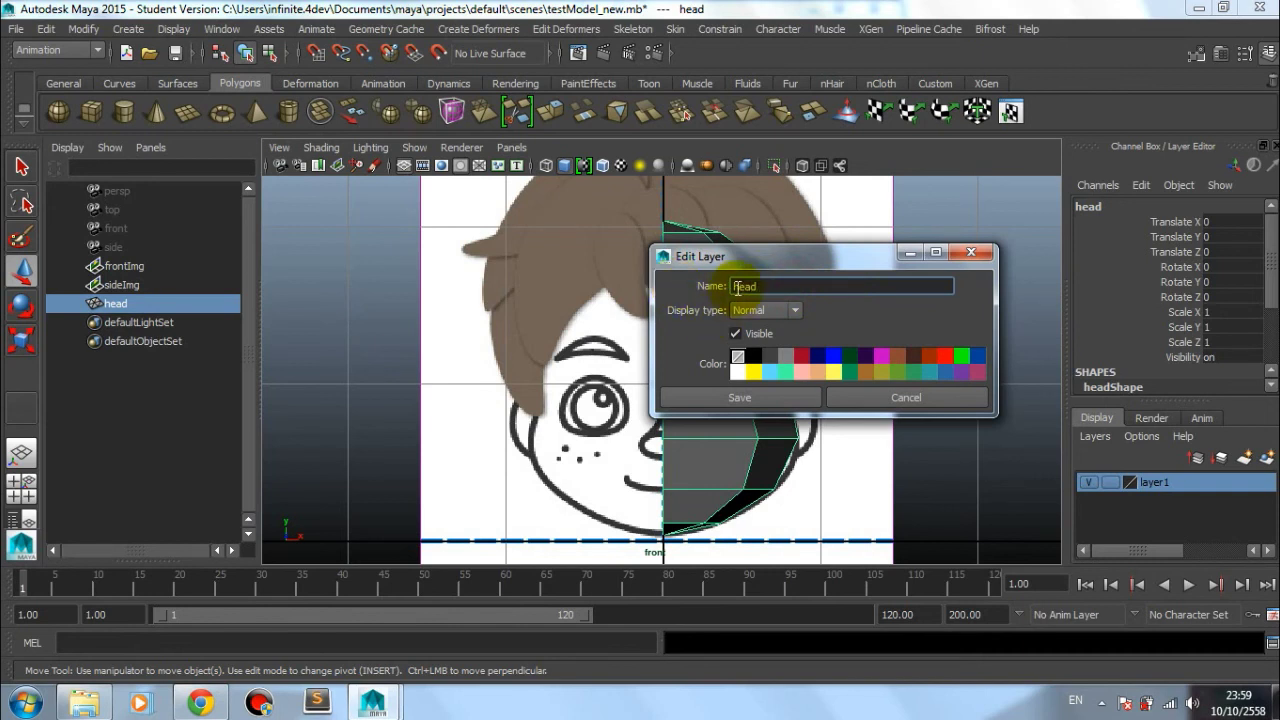
{"action": "left_click", "coordinate": [759, 399]}
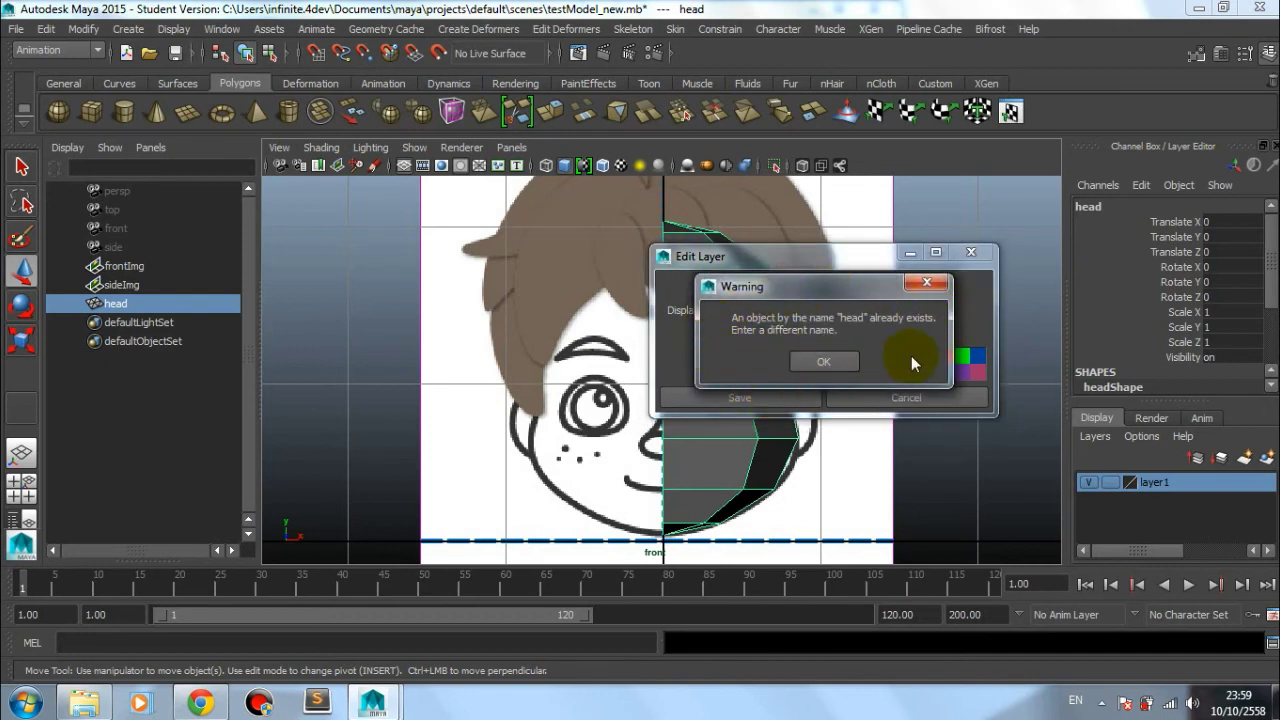
{"action": "left_click", "coordinate": [847, 364]}
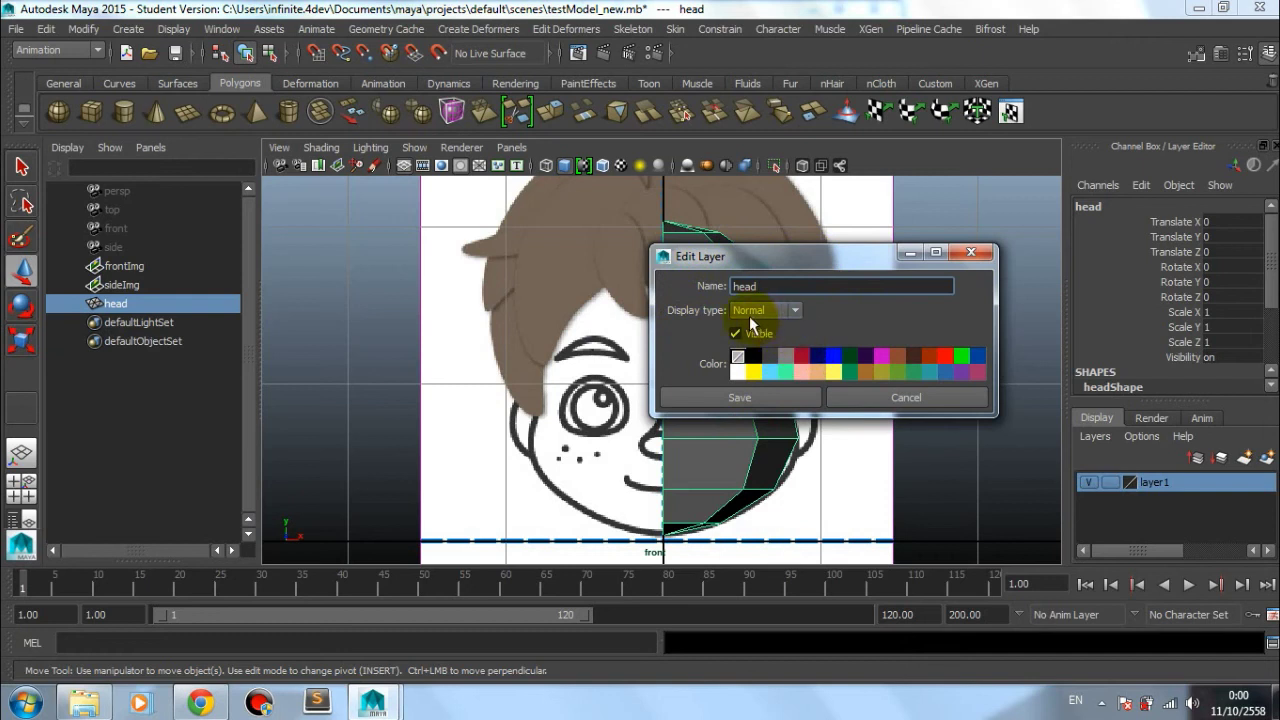
Step: Edit the layer name field to 'Head' and save the layer
{"action": "double_click", "coordinate": [740, 286]}
{"action": "left_click", "coordinate": [738, 287]}
{"action": "type", "text": "H"}
{"action": "key", "text": "shift+Left"}
{"action": "type", "text": "head_"}
{"action": "type", "text": "character"}
{"action": "left_click_drag", "start_coordinate": [817, 286], "coordinate": [708, 287]}
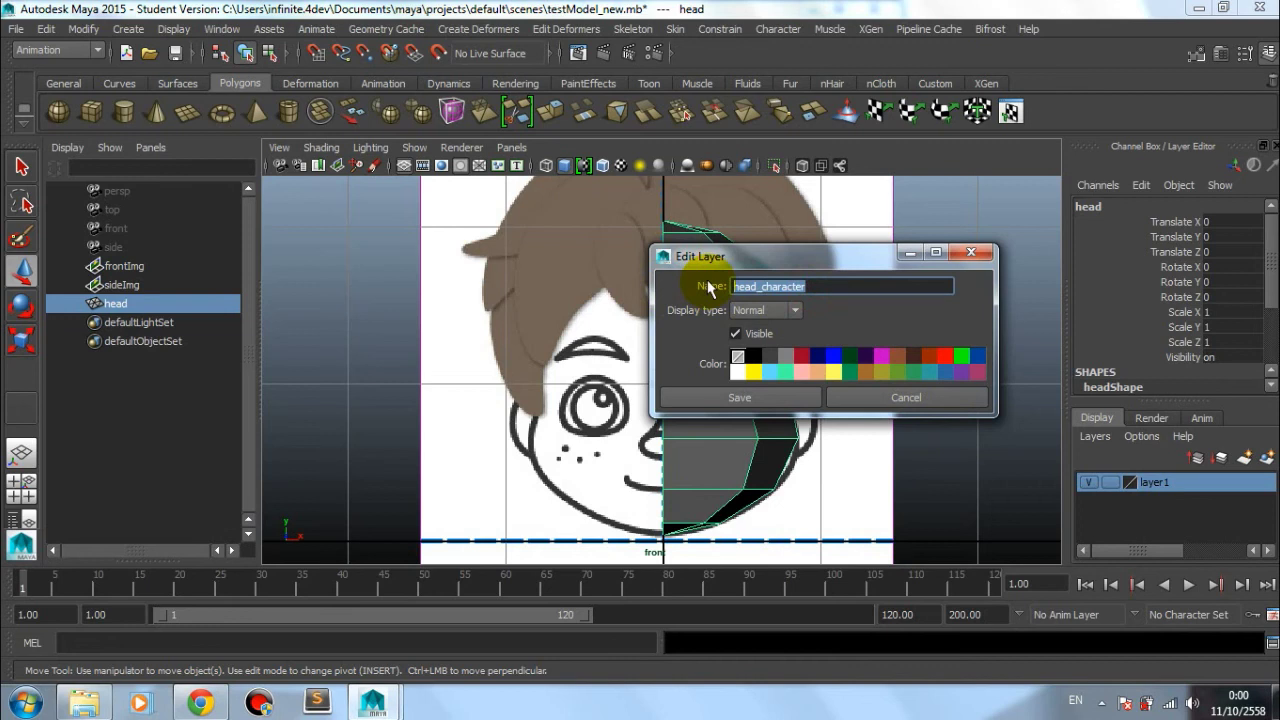
{"action": "type", "text": "He"}
{"action": "type", "text": "ad"}
{"action": "left_click", "coordinate": [757, 397]}
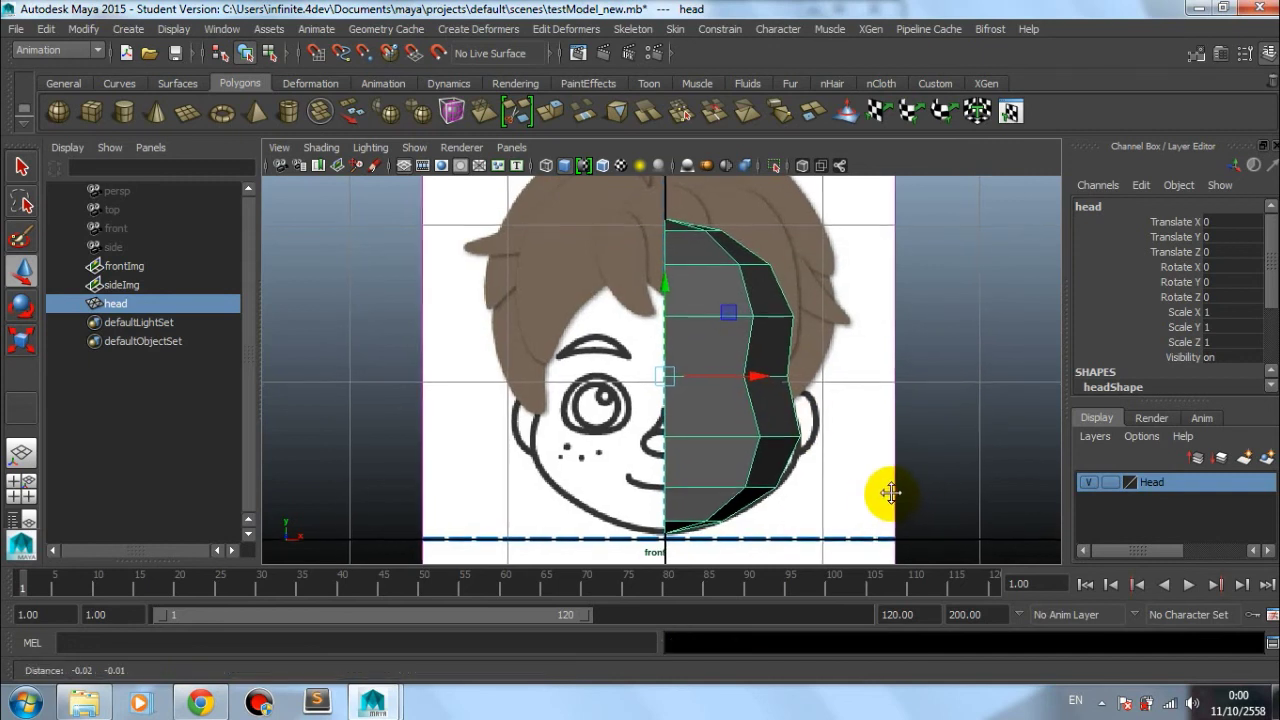
Step: Hide the Head layer, then select and deselect the frontImg reference image
{"action": "middle_click_drag", "start_coordinate": [851, 490], "coordinate": [875, 483], "text": "alt"}
{"action": "scroll", "coordinate": [865, 482], "scroll_direction": "up", "scroll_amount": 2}
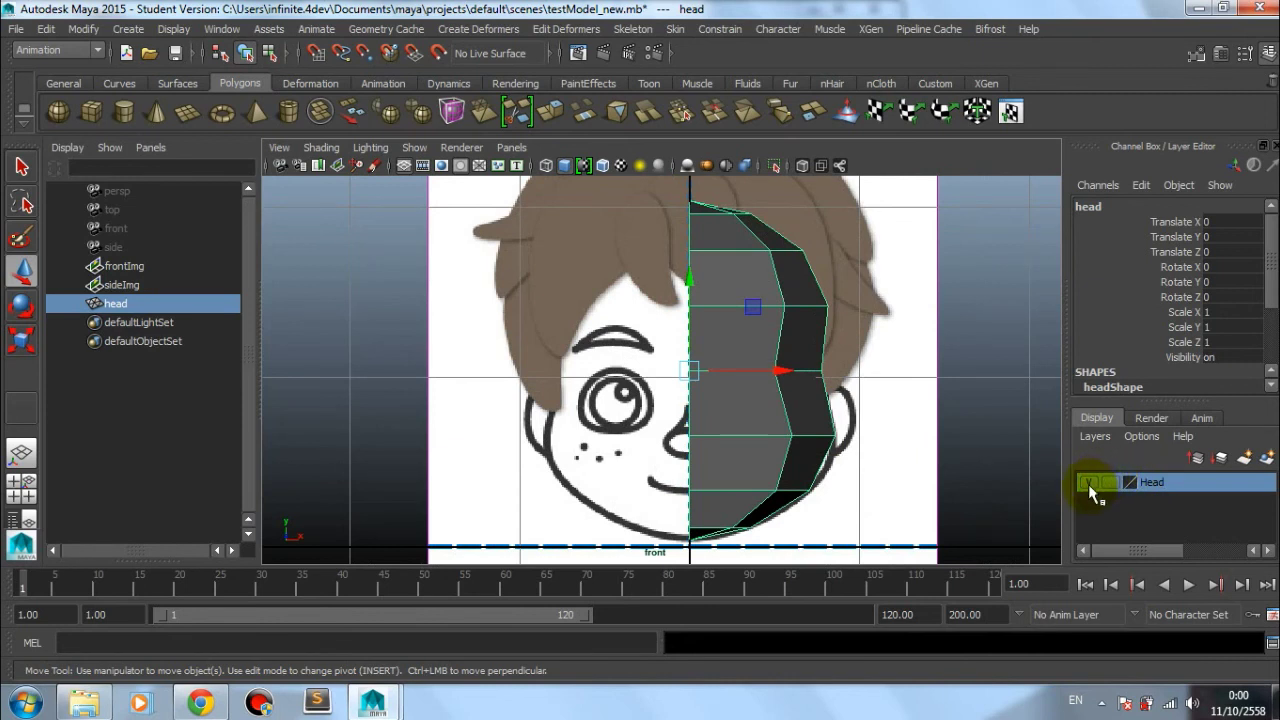
{"action": "left_click", "coordinate": [1094, 486]}
{"action": "left_click", "coordinate": [1092, 484]}
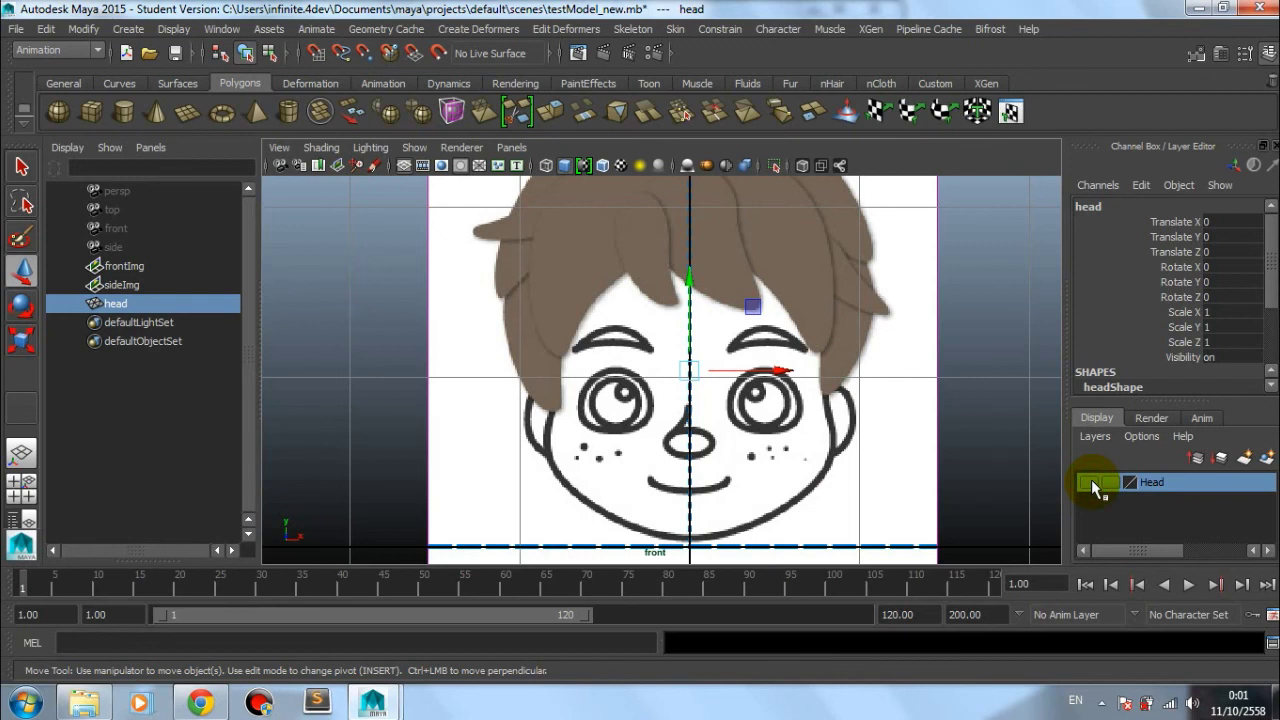
{"action": "left_click", "coordinate": [951, 420]}
{"action": "left_click", "coordinate": [500, 503]}
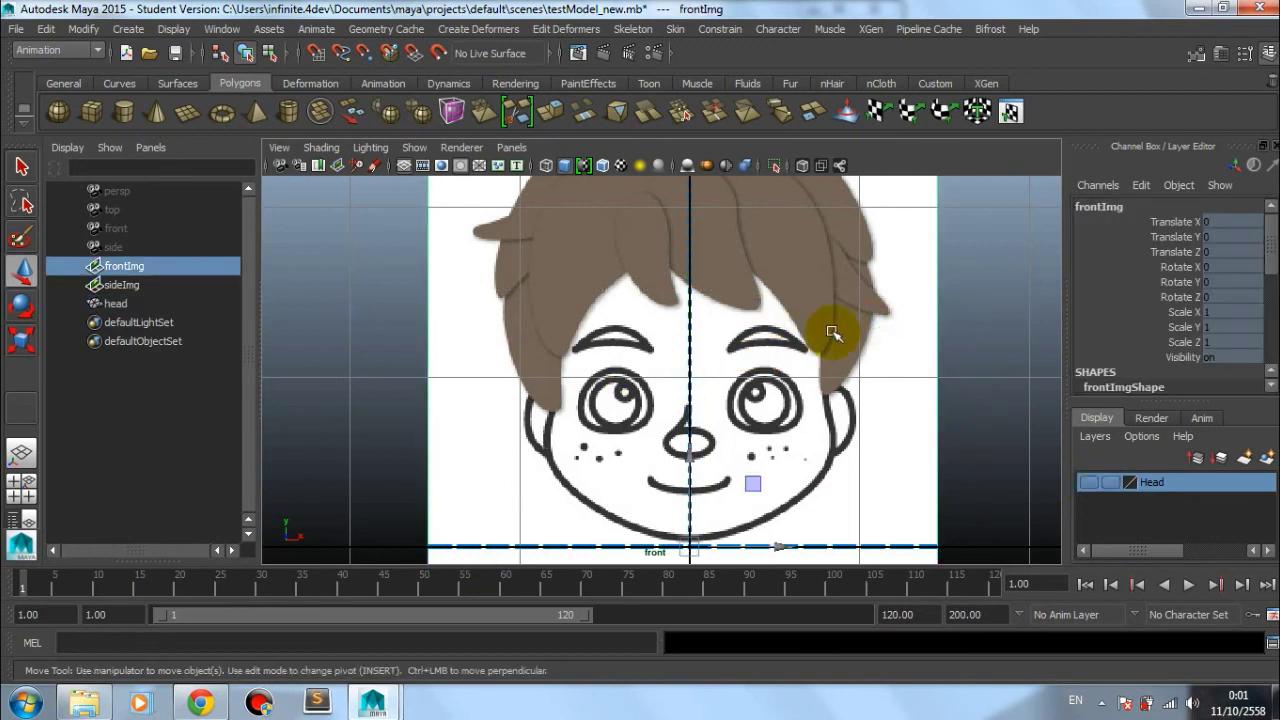
{"action": "left_click", "coordinate": [949, 346]}
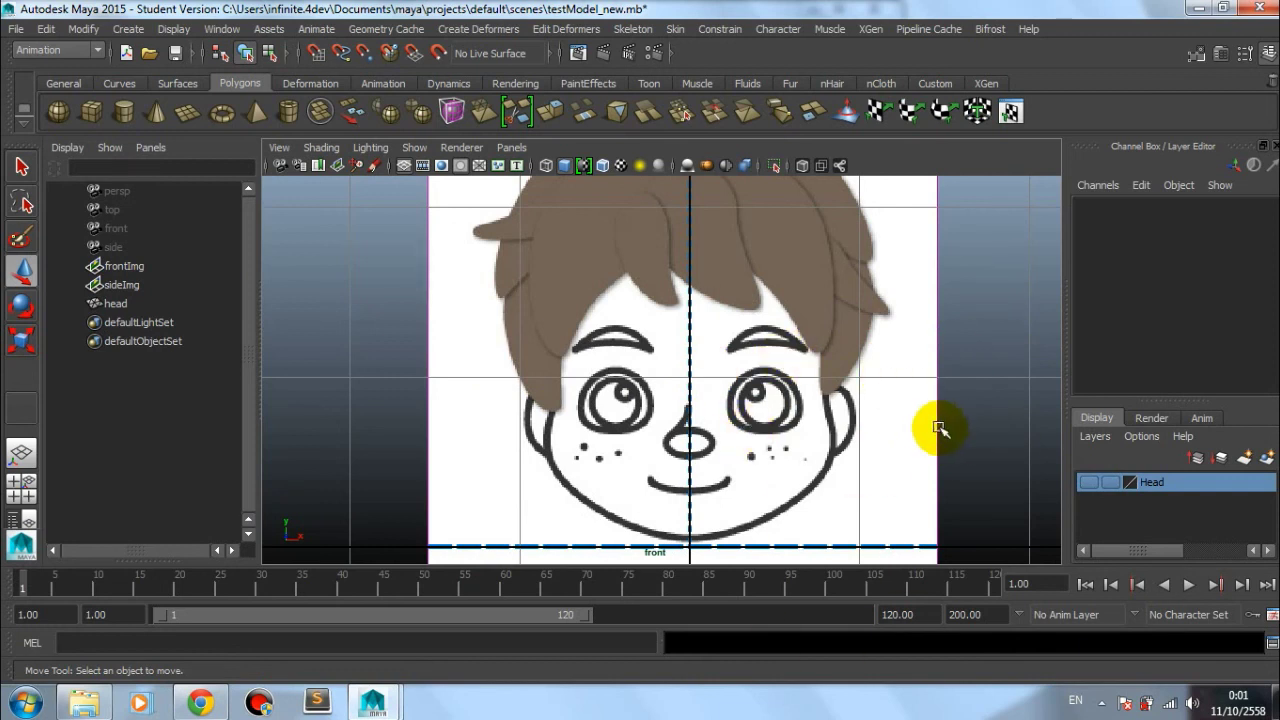
Step: Show the Head layer again so the half-head reappears over the drawing
{"action": "left_click", "coordinate": [1082, 485]}
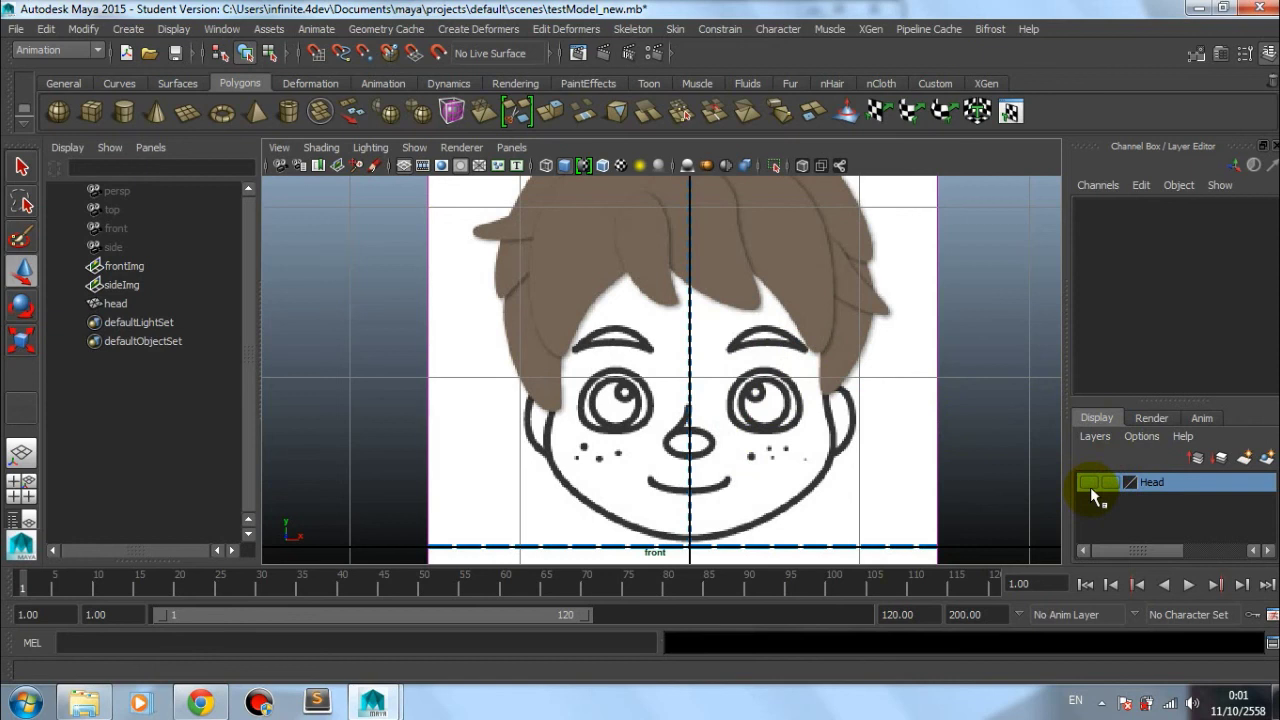
{"action": "left_click", "coordinate": [1090, 485]}
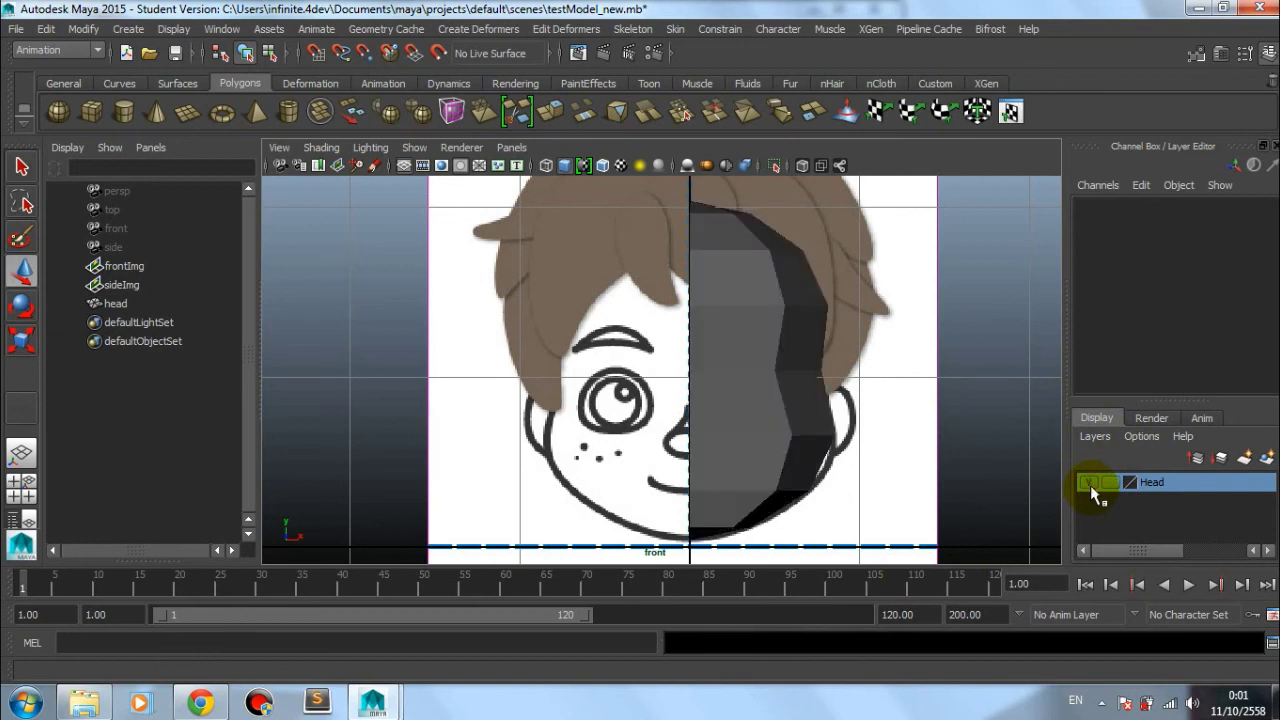
{"action": "middle_click_drag", "start_coordinate": [971, 451], "coordinate": [931, 443], "text": "alt"}
{"action": "key", "text": "space"}
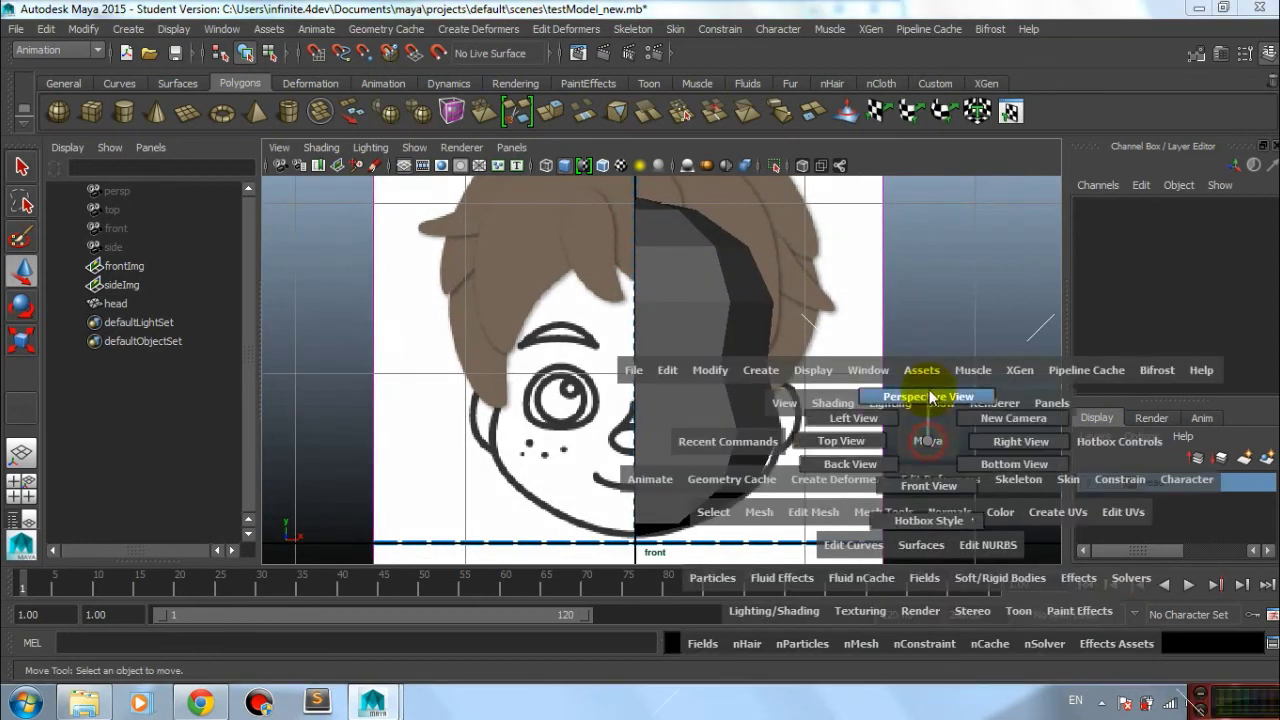
Step: Switch to the perspective view and set the Head layer to Template
{"action": "left_click", "coordinate": [931, 397]}
{"action": "scroll", "coordinate": [886, 428], "scroll_direction": "up", "scroll_amount": 2}
{"action": "scroll", "coordinate": [814, 443], "scroll_direction": "up", "scroll_amount": 2}
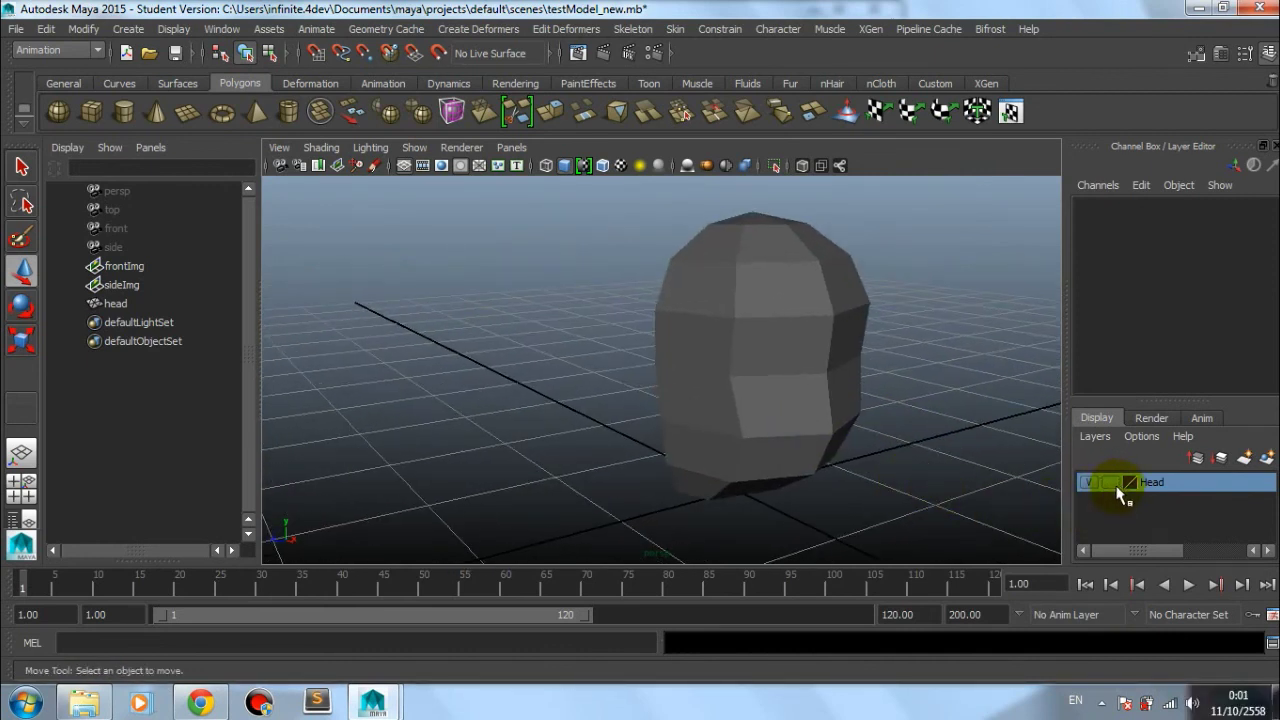
{"action": "left_click", "coordinate": [1112, 483]}
{"action": "mouse_move", "coordinate": [903, 409]}
{"action": "left_mouse_down", "text": "alt"}
{"action": "mouse_move", "coordinate": [847, 466]}
{"action": "mouse_move", "coordinate": [846, 443]}
{"action": "left_mouse_up", "text": "alt"}
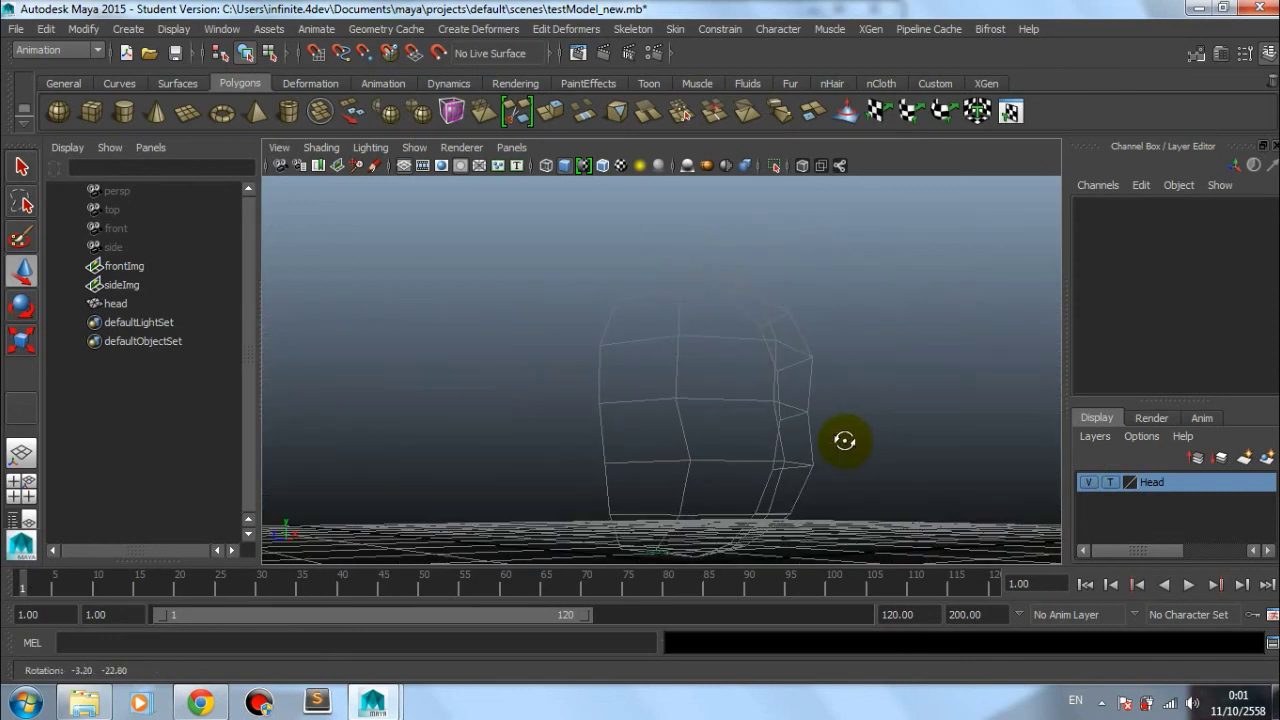
Step: Orbit and confirm the templated head can't be selected, then set the layer to Reference
{"action": "left_click_drag", "start_coordinate": [729, 356], "coordinate": [529, 452]}
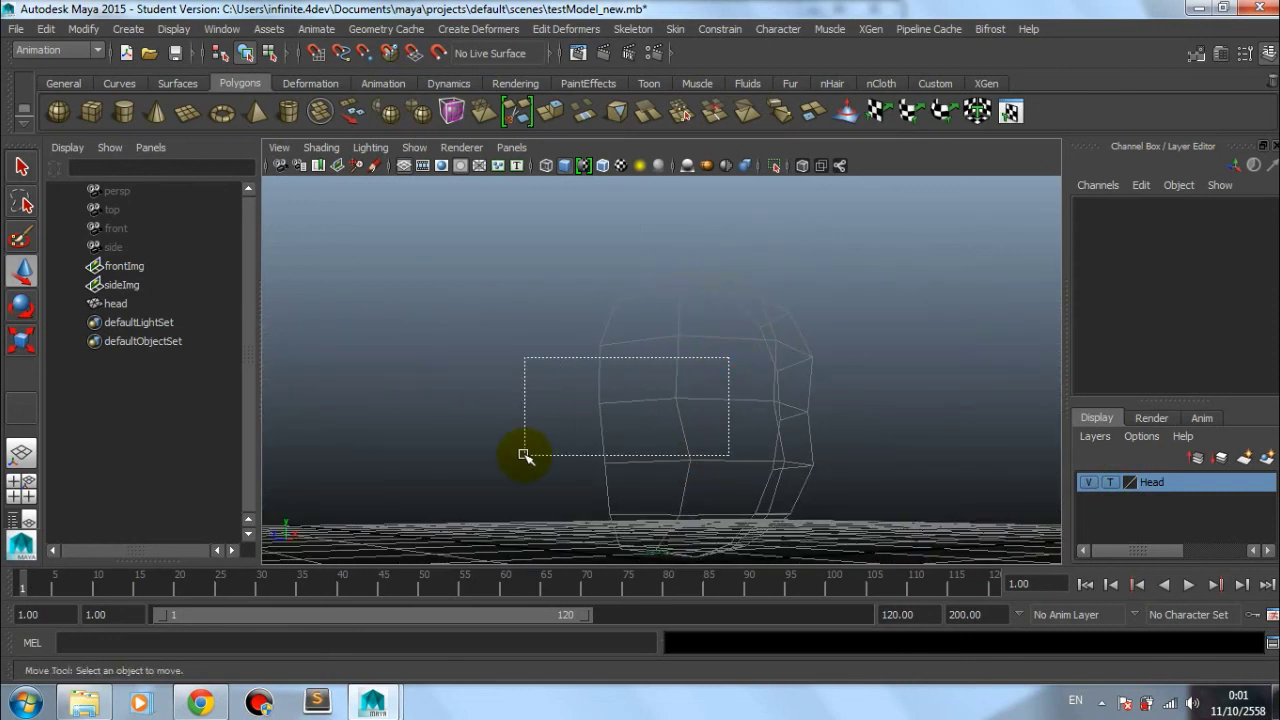
{"action": "mouse_move", "coordinate": [567, 421]}
{"action": "left_mouse_down", "text": "alt"}
{"action": "mouse_move", "coordinate": [657, 440]}
{"action": "mouse_move", "coordinate": [609, 434]}
{"action": "mouse_move", "coordinate": [679, 414]}
{"action": "left_mouse_up", "text": "alt"}
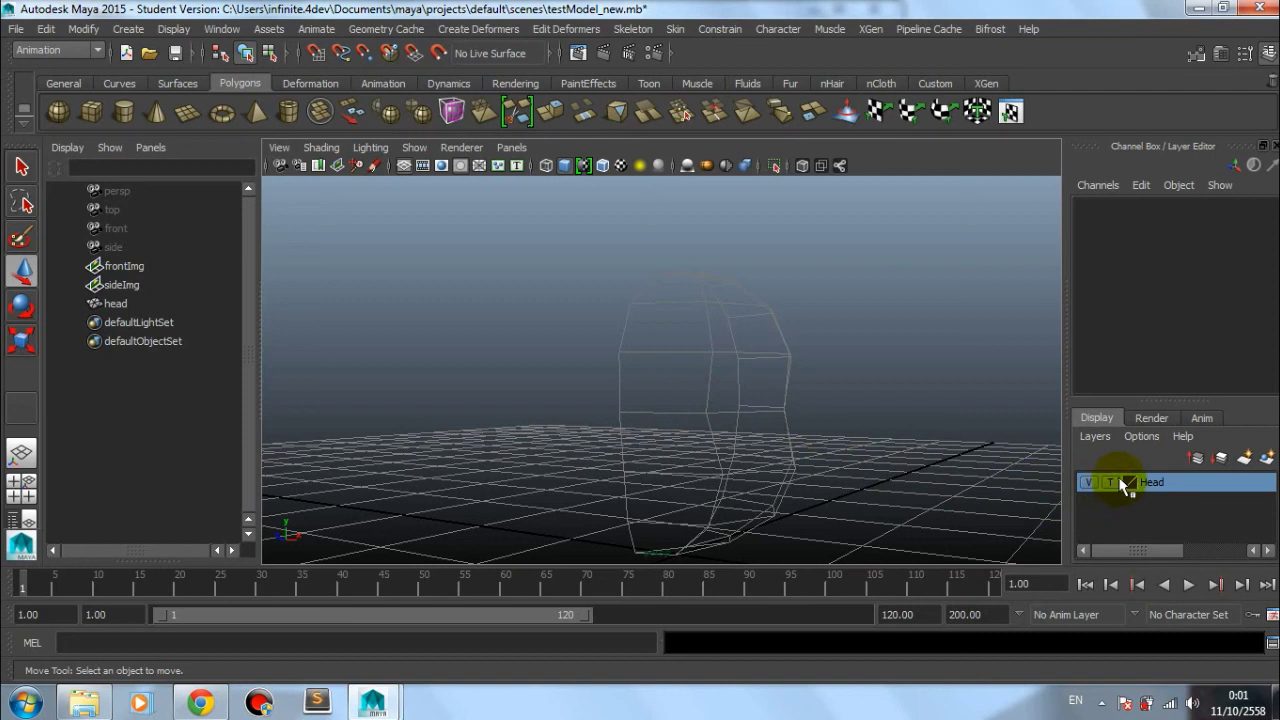
{"action": "mouse_move", "coordinate": [816, 433]}
{"action": "left_mouse_down", "text": "alt"}
{"action": "mouse_move", "coordinate": [909, 455]}
{"action": "mouse_move", "coordinate": [810, 424]}
{"action": "left_mouse_up", "text": "alt"}
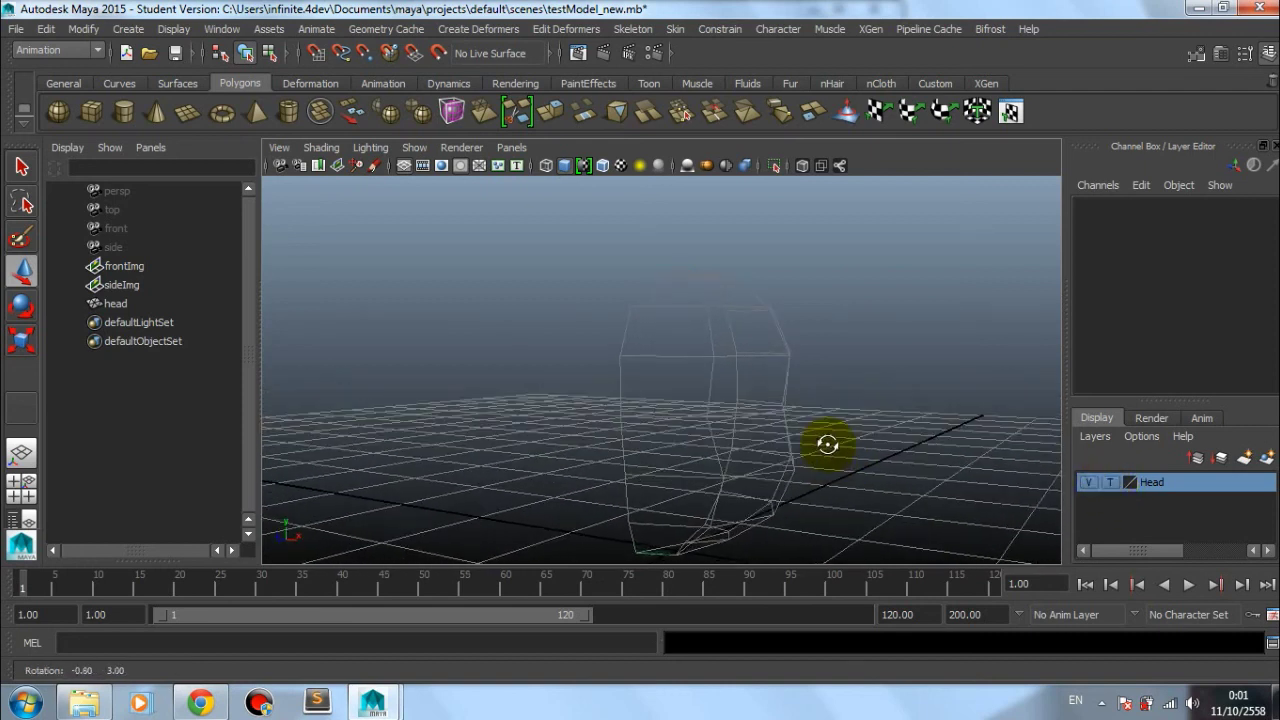
{"action": "left_click_drag", "start_coordinate": [851, 337], "coordinate": [596, 461]}
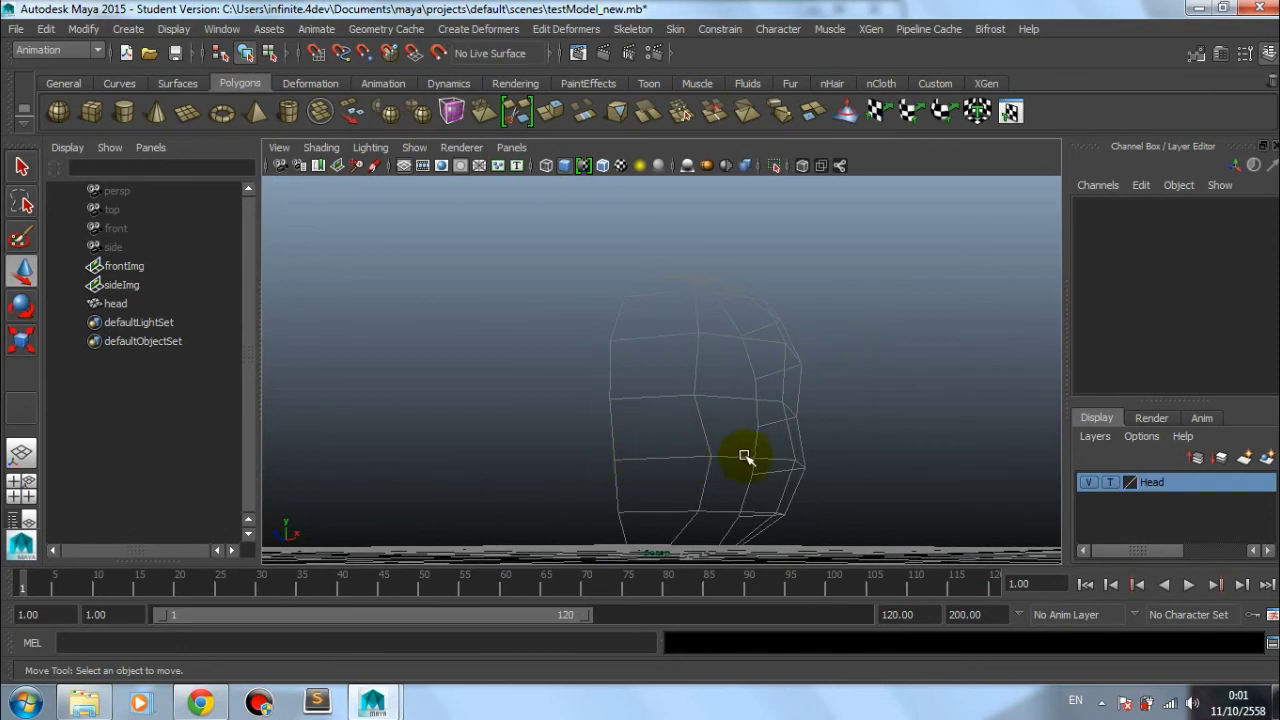
{"action": "left_click_drag", "start_coordinate": [849, 452], "coordinate": [855, 473], "text": "alt"}
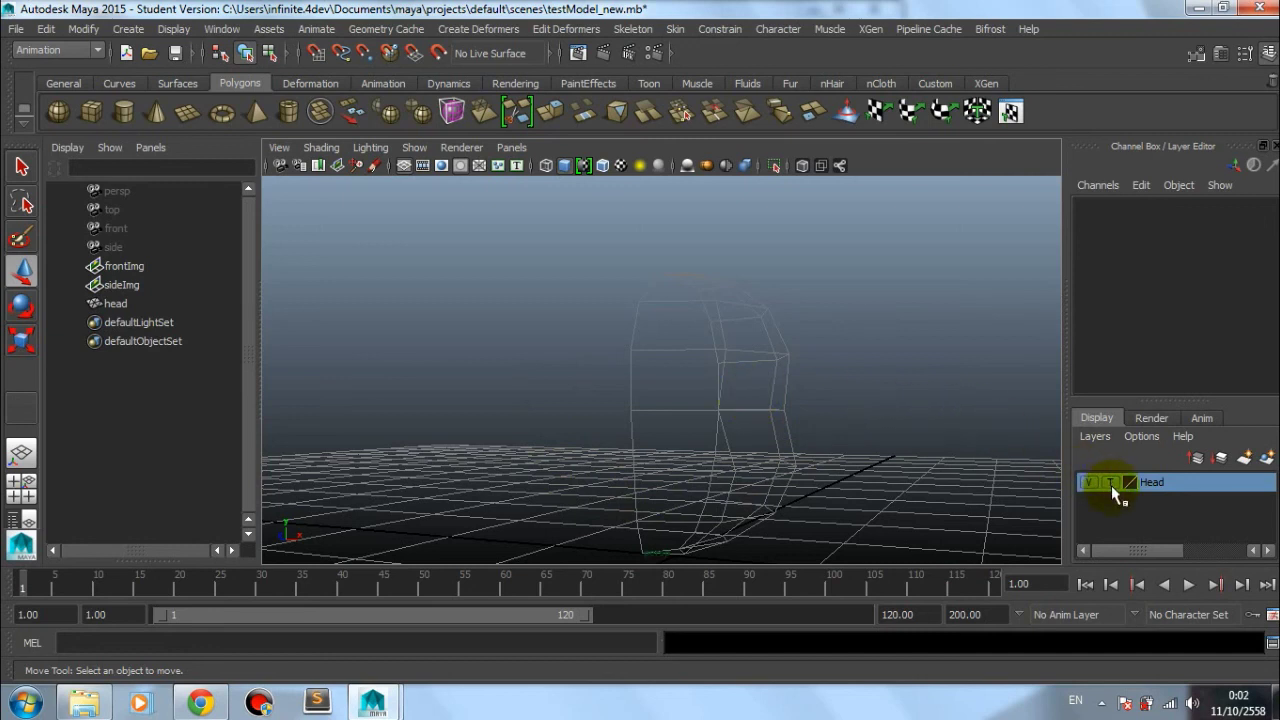
{"action": "mouse_move", "coordinate": [834, 434]}
{"action": "left_mouse_down", "text": "alt"}
{"action": "mouse_move", "coordinate": [846, 417]}
{"action": "mouse_move", "coordinate": [767, 465]}
{"action": "mouse_move", "coordinate": [797, 454]}
{"action": "mouse_move", "coordinate": [766, 480]}
{"action": "mouse_move", "coordinate": [778, 448]}
{"action": "mouse_move", "coordinate": [703, 451]}
{"action": "left_mouse_up", "text": "alt"}
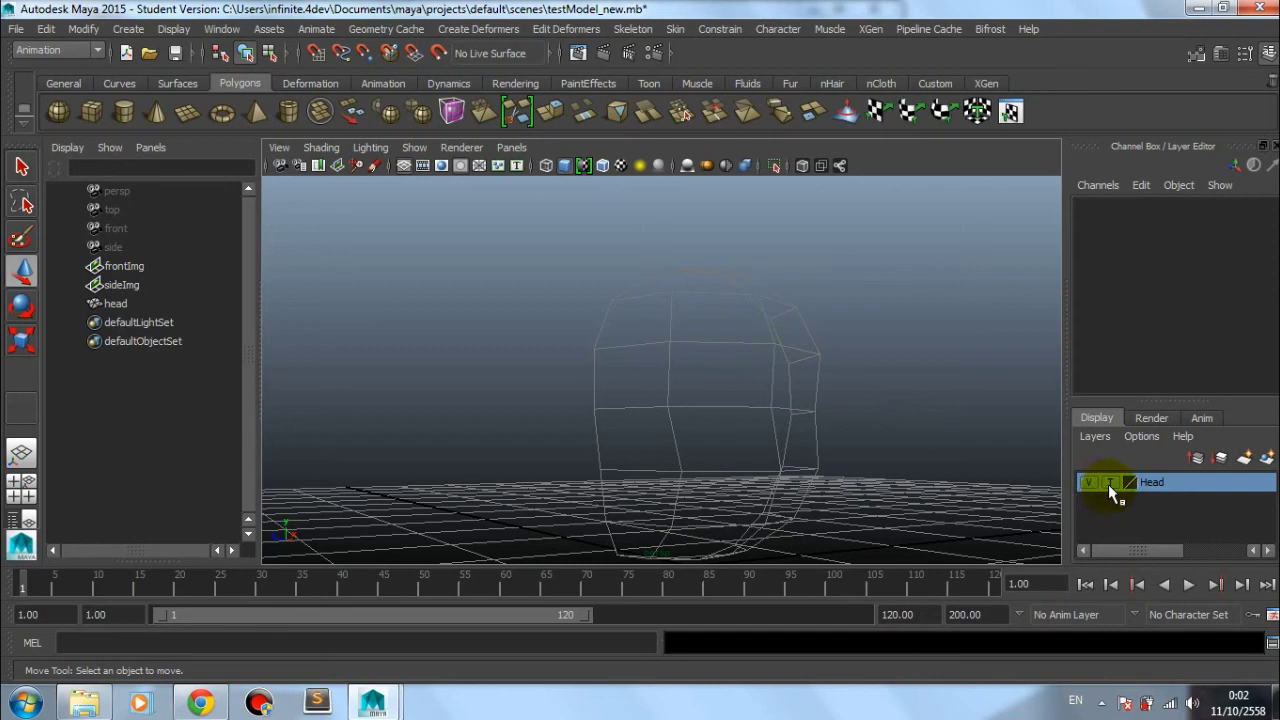
{"action": "left_click", "coordinate": [1108, 484]}
Step: Orbit the Reference-layer head and confirm it cannot be selected
{"action": "mouse_move", "coordinate": [731, 451]}
{"action": "left_mouse_down", "text": "alt"}
{"action": "mouse_move", "coordinate": [762, 484]}
{"action": "mouse_move", "coordinate": [911, 486]}
{"action": "mouse_move", "coordinate": [840, 414]}
{"action": "left_mouse_up", "text": "alt"}
{"action": "left_click_drag", "start_coordinate": [837, 264], "coordinate": [766, 305]}
{"action": "mouse_move", "coordinate": [703, 340]}
{"action": "left_mouse_down"}
{"action": "mouse_move", "coordinate": [598, 409]}
{"action": "mouse_move", "coordinate": [606, 418]}
{"action": "left_mouse_up"}
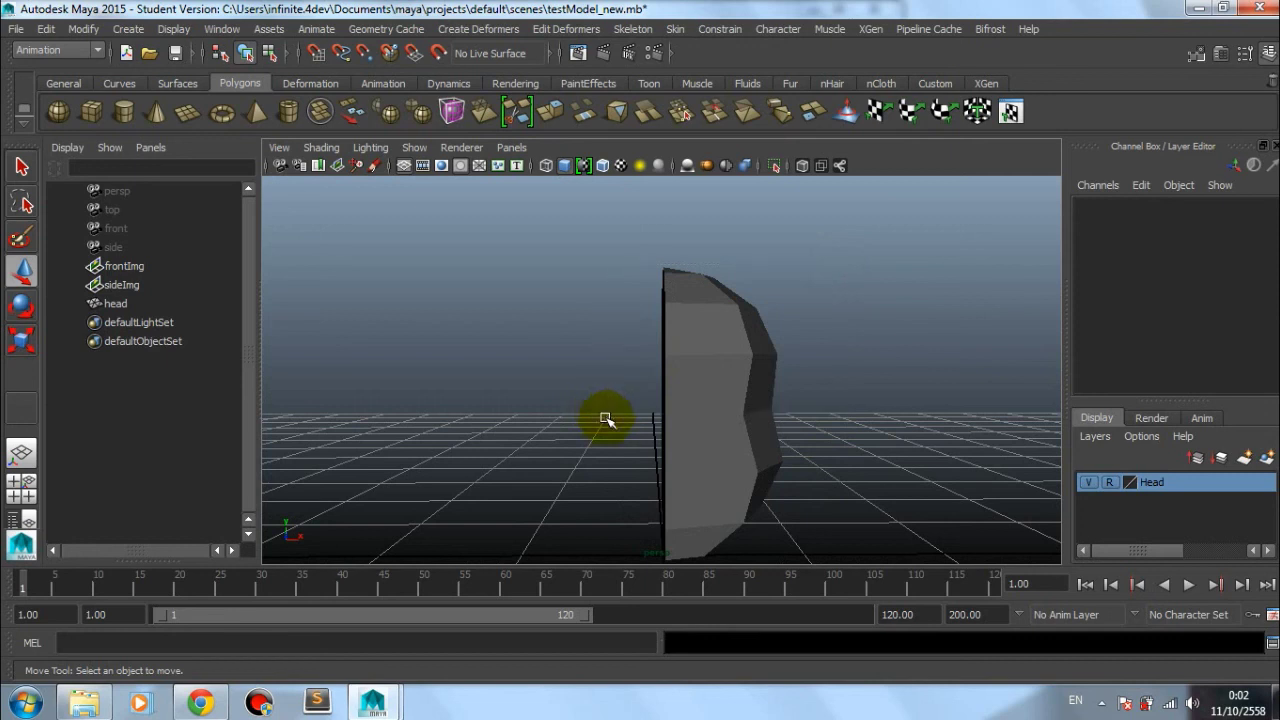
{"action": "left_click", "coordinate": [714, 337]}
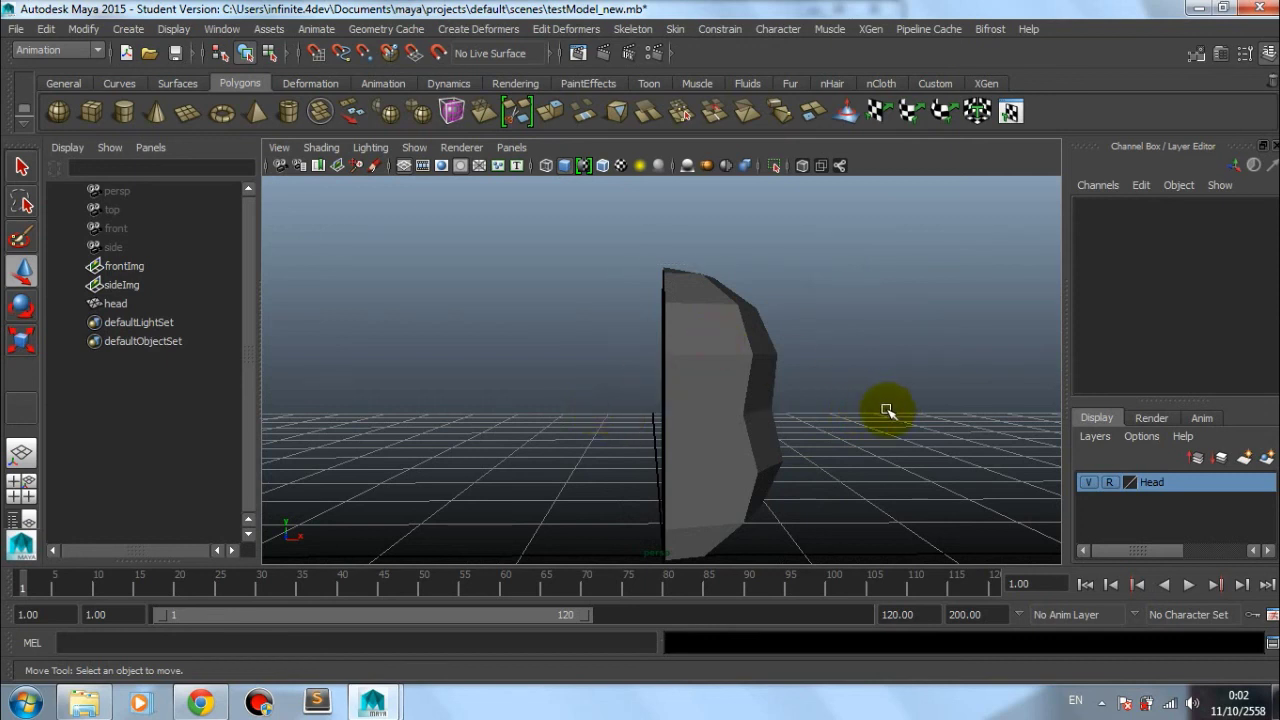
{"action": "left_click_drag", "start_coordinate": [886, 409], "coordinate": [834, 420], "text": "alt"}
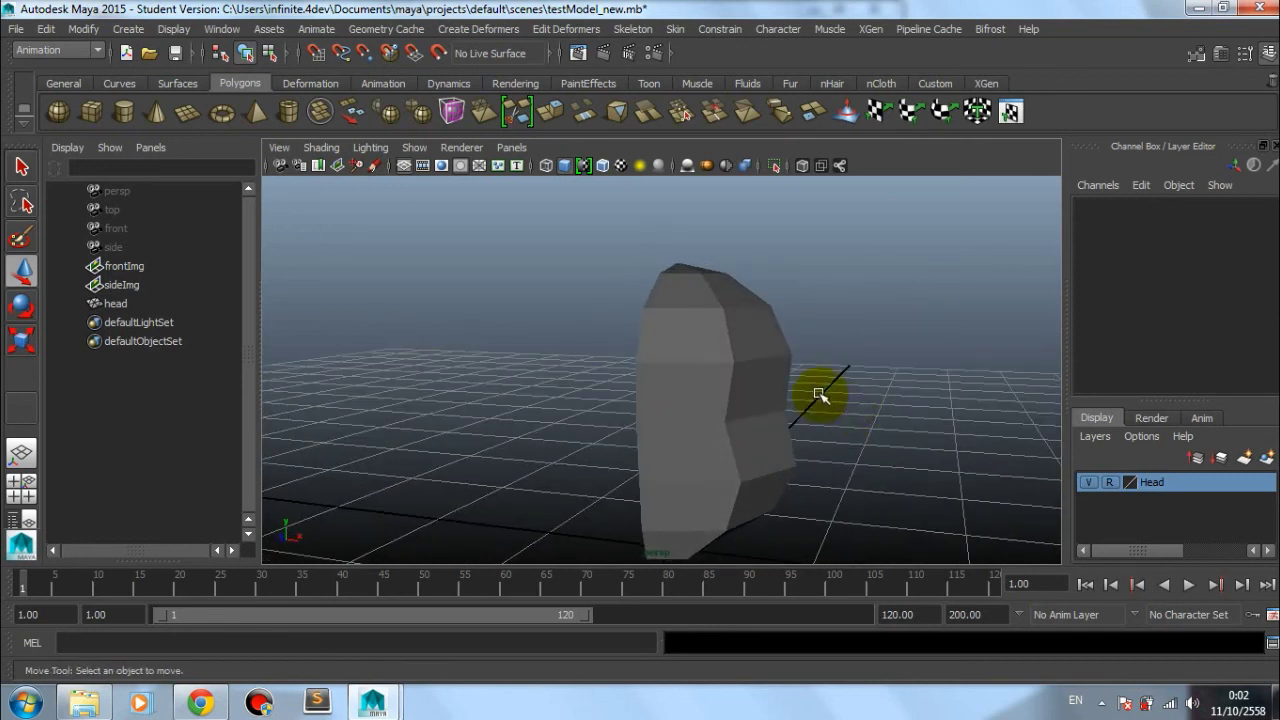
{"action": "mouse_move", "coordinate": [826, 420]}
{"action": "left_mouse_down", "text": "alt"}
{"action": "mouse_move", "coordinate": [808, 400]}
{"action": "mouse_move", "coordinate": [777, 397]}
{"action": "left_mouse_up", "text": "alt"}
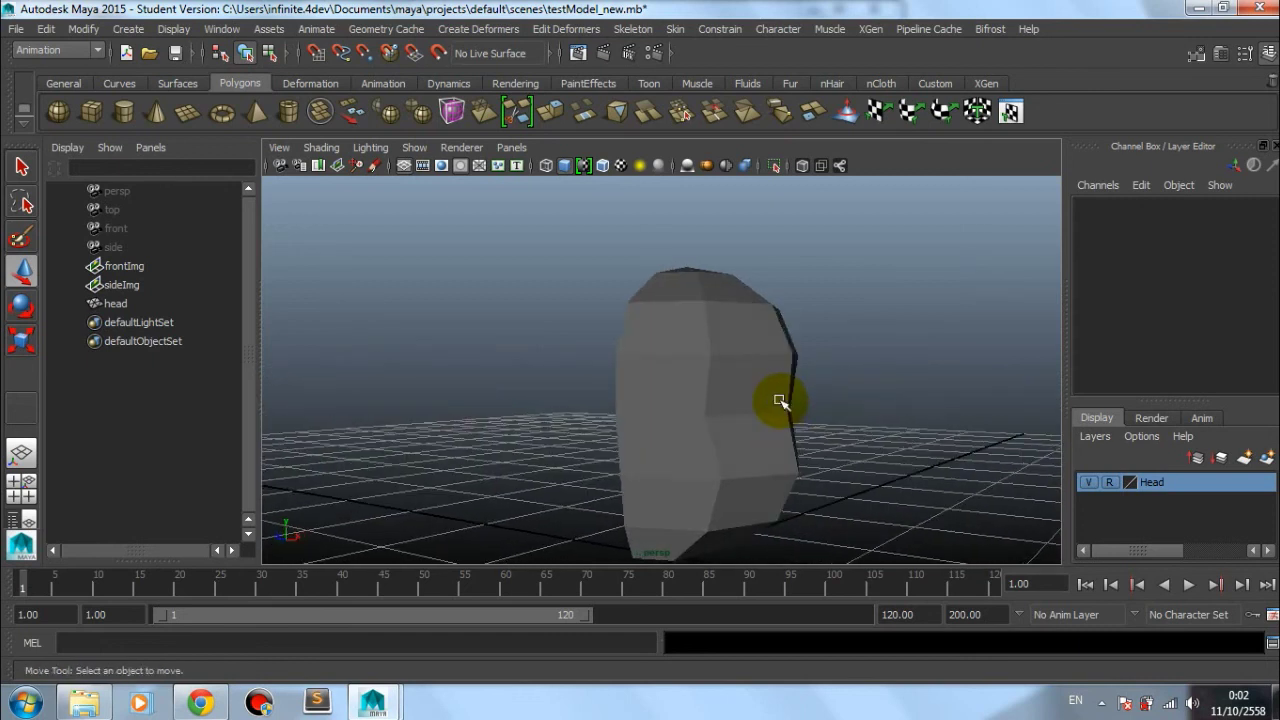
Step: Return the Head layer to normal, select the head, and go back to front view
{"action": "left_click", "coordinate": [1110, 482]}
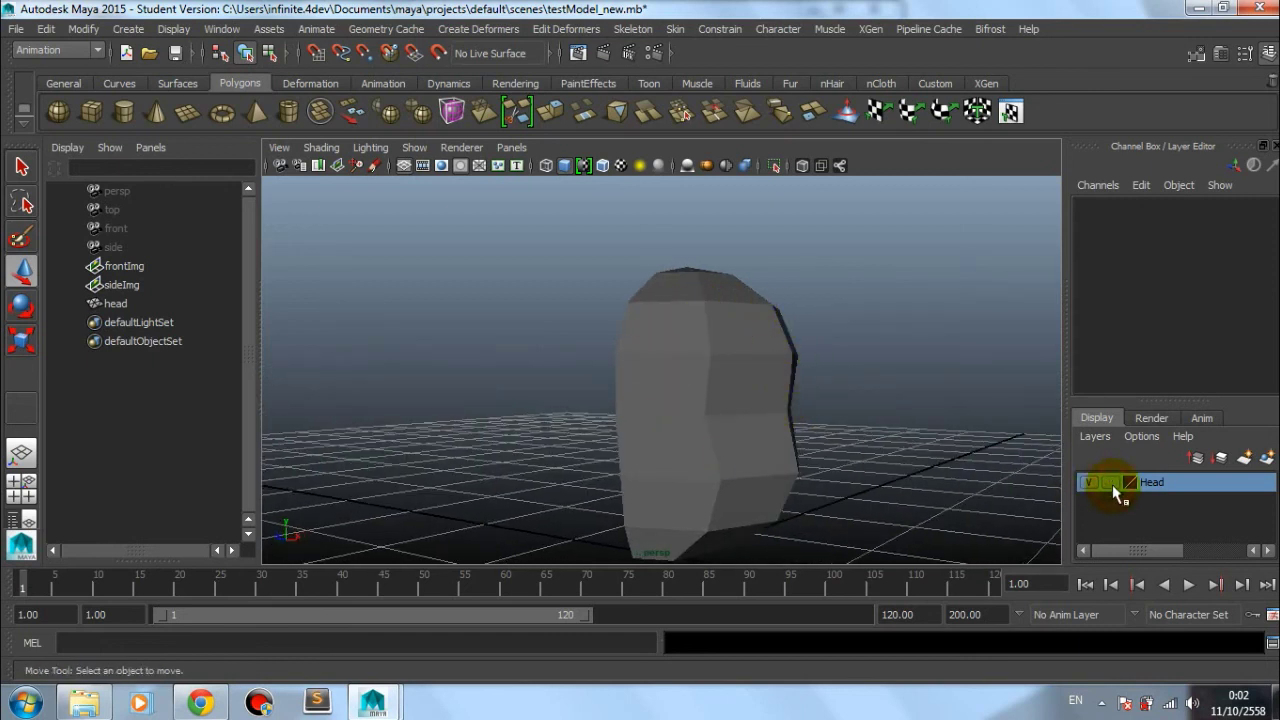
{"action": "left_click", "coordinate": [766, 451]}
{"action": "mouse_move", "coordinate": [870, 445]}
{"action": "left_mouse_down", "text": "alt"}
{"action": "mouse_move", "coordinate": [934, 491]}
{"action": "mouse_move", "coordinate": [814, 466]}
{"action": "mouse_move", "coordinate": [845, 480]}
{"action": "mouse_move", "coordinate": [877, 391]}
{"action": "mouse_move", "coordinate": [952, 398]}
{"action": "mouse_move", "coordinate": [940, 450]}
{"action": "left_mouse_up", "text": "alt"}
{"action": "key", "text": "space"}
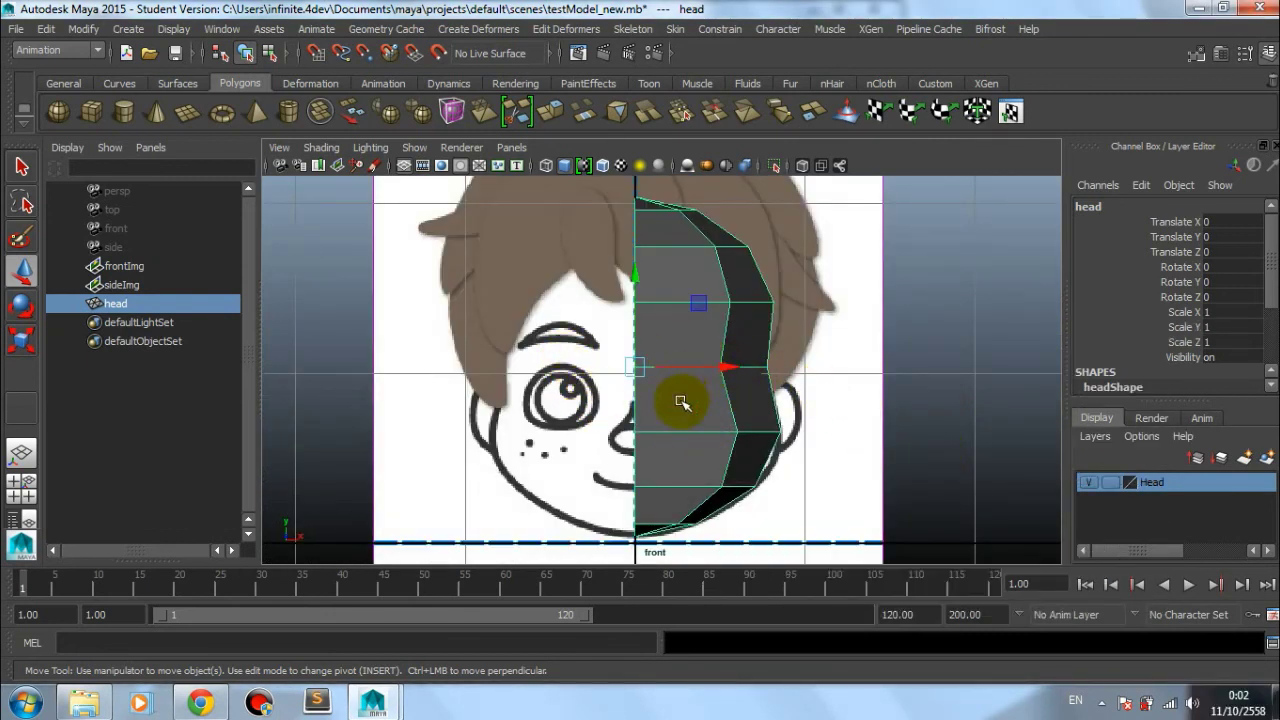
{"action": "left_click", "coordinate": [735, 369]}
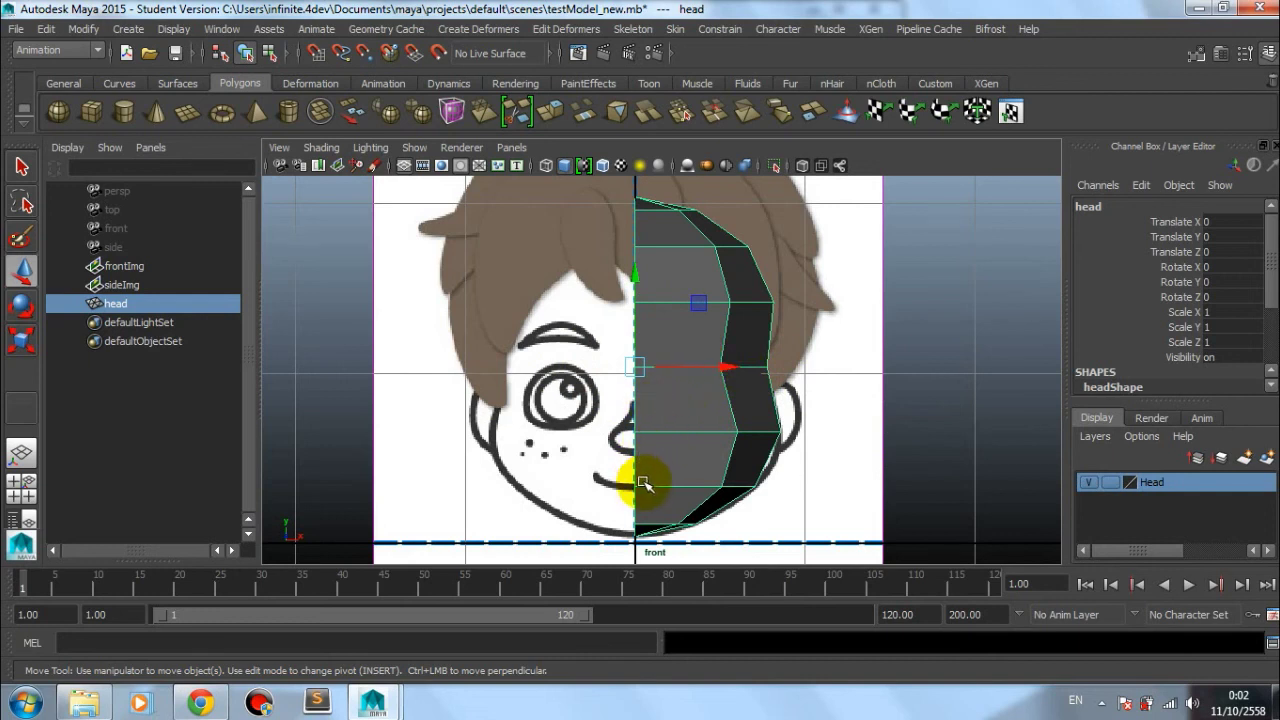